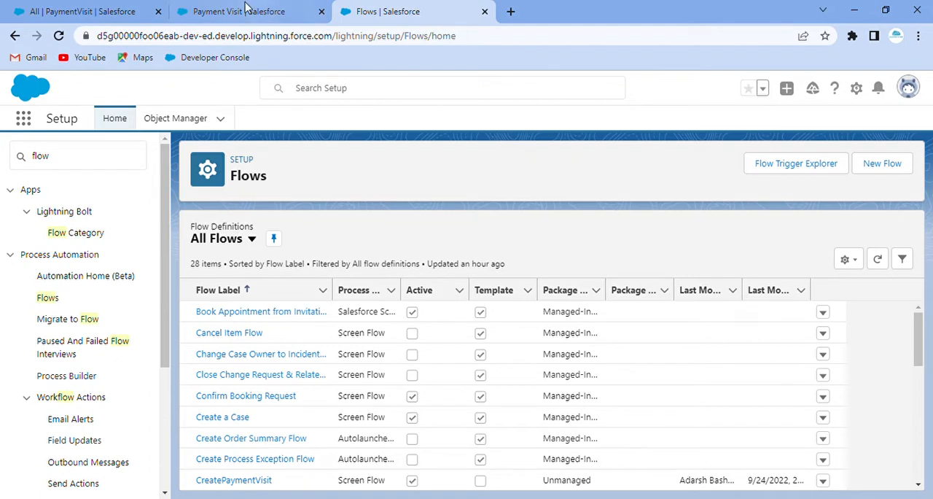
Open the first record in the PaymentVisit list and review its detail fields and the one-, two- and three-slot payment sections.
{"action": "left_click", "coordinate": [117, 11]}
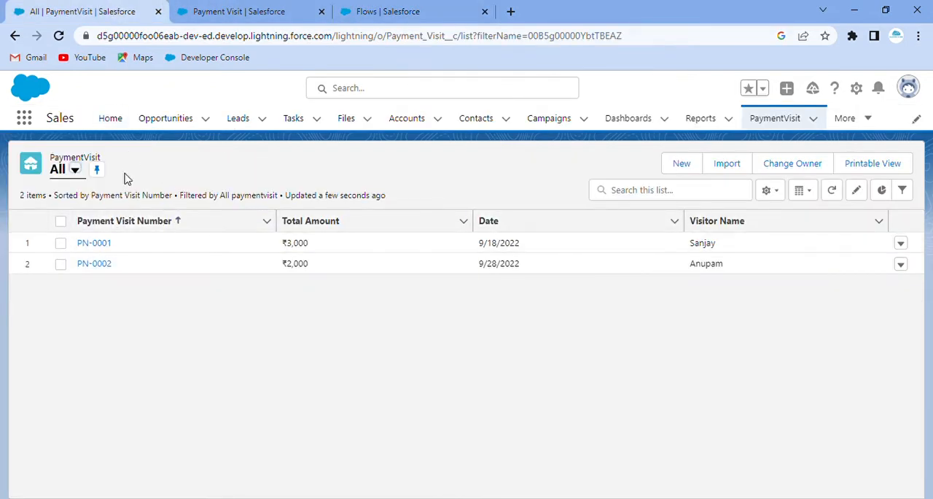
{"action": "left_click", "coordinate": [95, 243]}
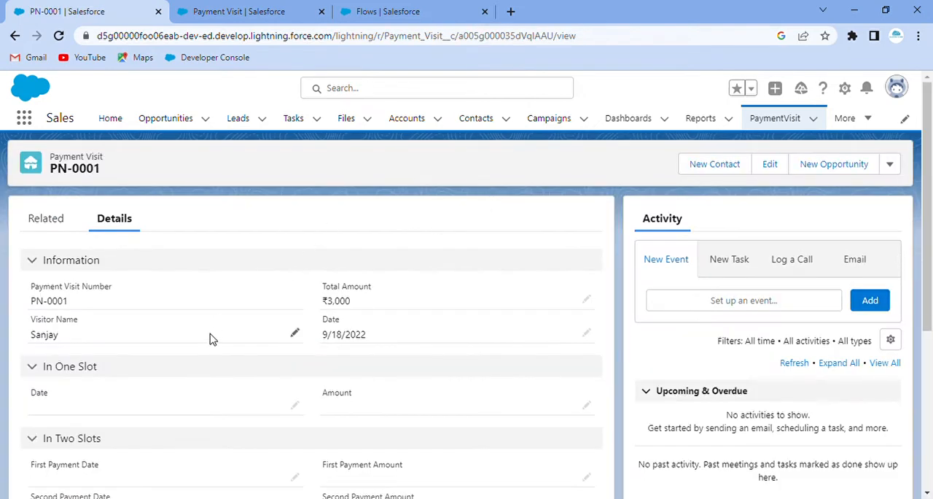
{"action": "scroll", "coordinate": [213, 334], "scroll_direction": "down", "scroll_amount": 1}
{"action": "scroll", "coordinate": [110, 329], "scroll_direction": "down", "scroll_amount": 3}
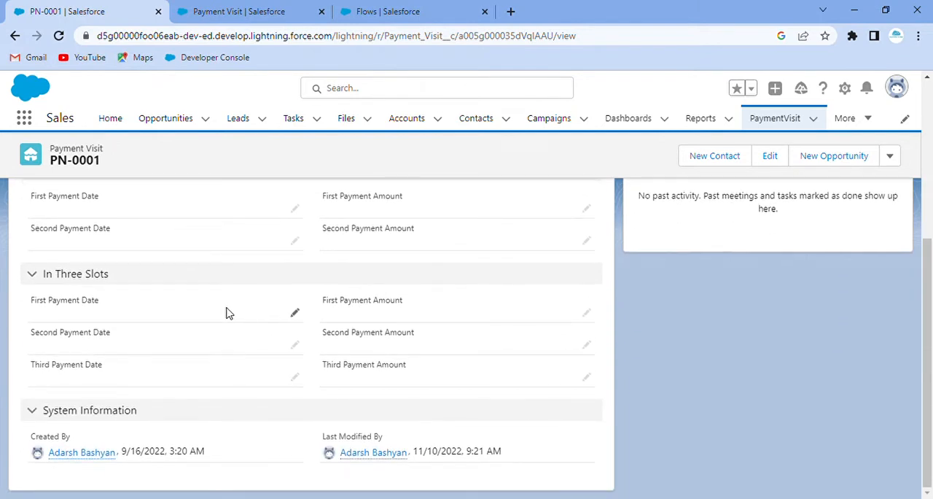
{"action": "scroll", "coordinate": [228, 311], "scroll_direction": "up", "scroll_amount": 4}
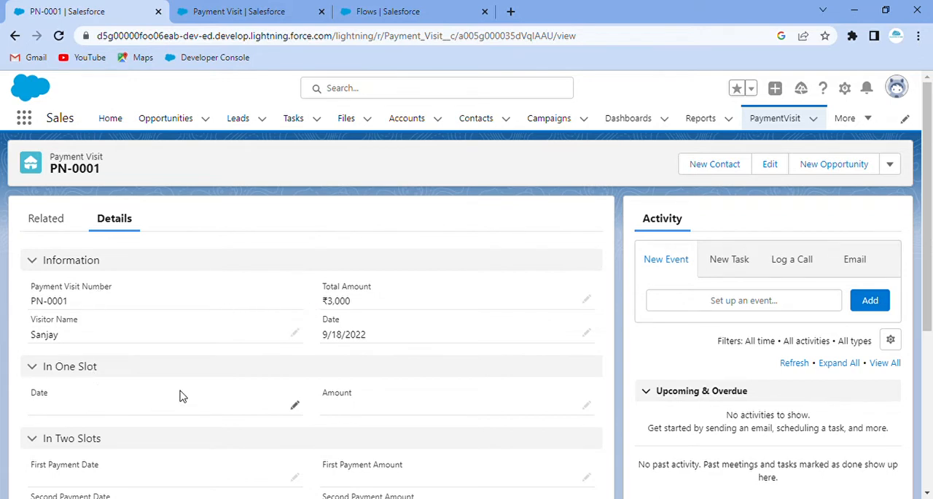
{"action": "scroll", "coordinate": [247, 379], "scroll_direction": "down", "scroll_amount": 1}
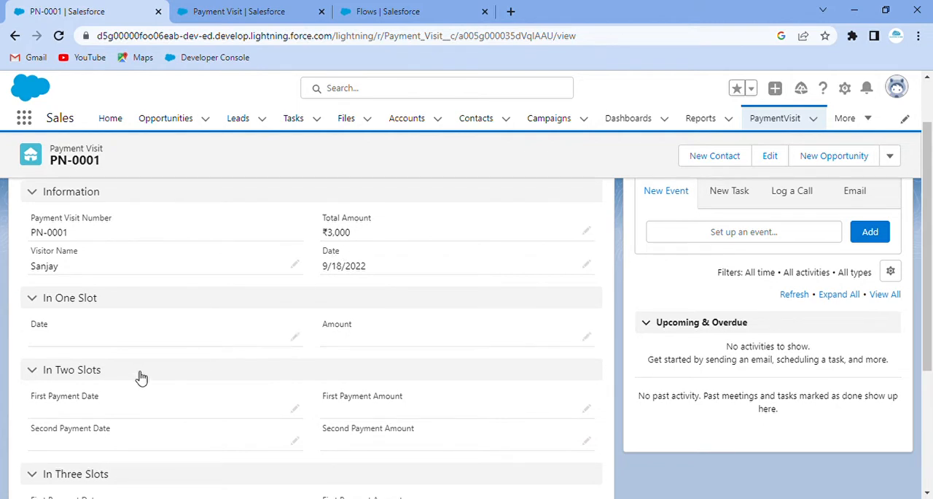
{"action": "scroll", "coordinate": [198, 377], "scroll_direction": "down", "scroll_amount": 1}
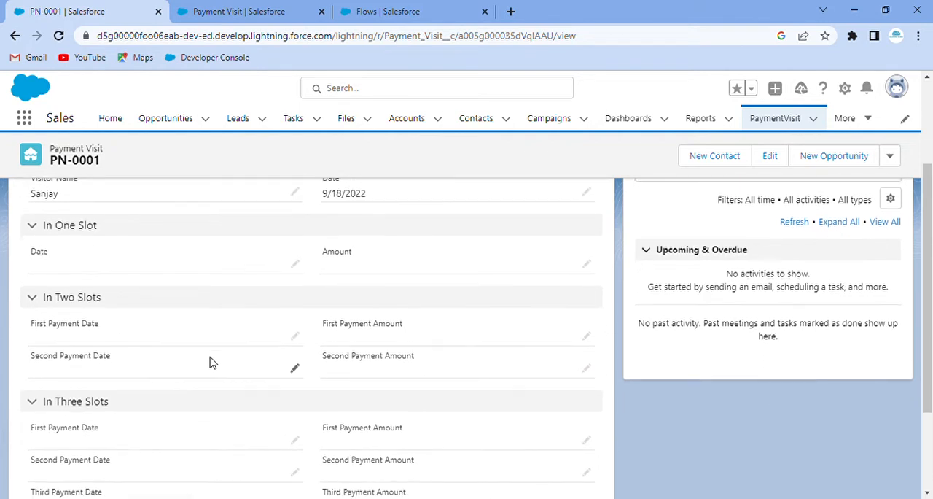
{"action": "scroll", "coordinate": [208, 361], "scroll_direction": "down", "scroll_amount": 2}
{"action": "scroll", "coordinate": [256, 337], "scroll_direction": "up", "scroll_amount": 5}
{"action": "scroll", "coordinate": [255, 325], "scroll_direction": "down", "scroll_amount": 3}
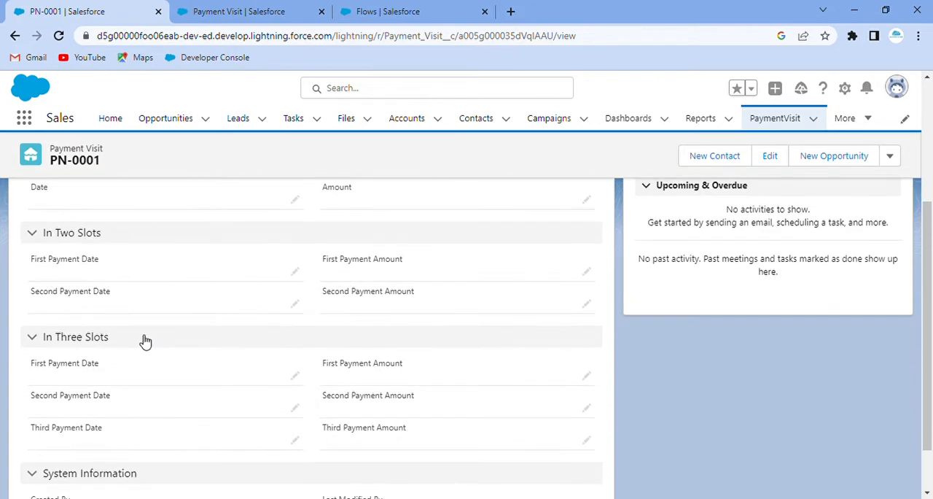
{"action": "scroll", "coordinate": [291, 328], "scroll_direction": "up", "scroll_amount": 3}
{"action": "scroll", "coordinate": [285, 296], "scroll_direction": "up", "scroll_amount": 1}
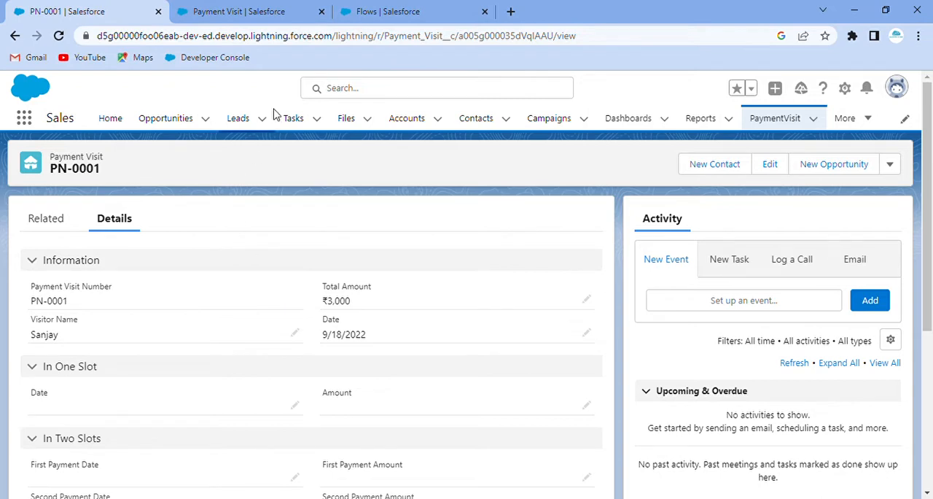
Create a new Screen Flow from the Flows setup page and set its canvas layout to Free-Form.
{"action": "left_click", "coordinate": [436, 8]}
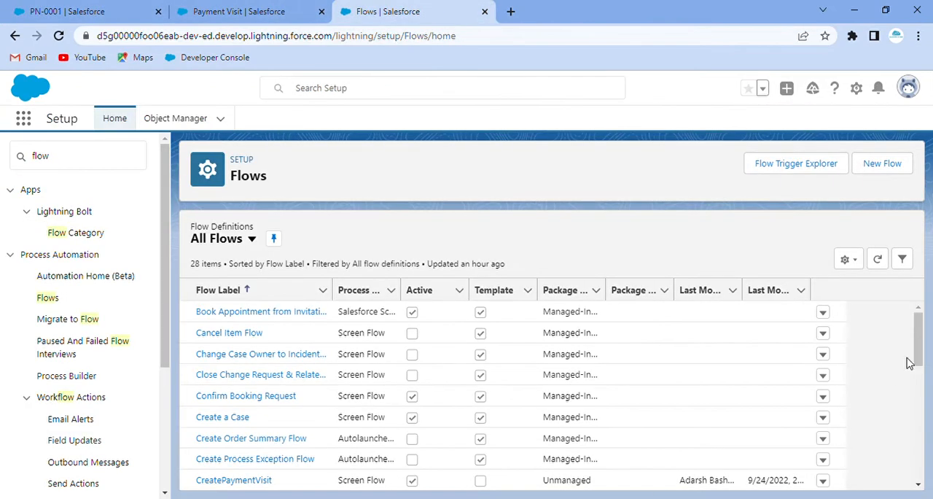
{"action": "left_click", "coordinate": [887, 169]}
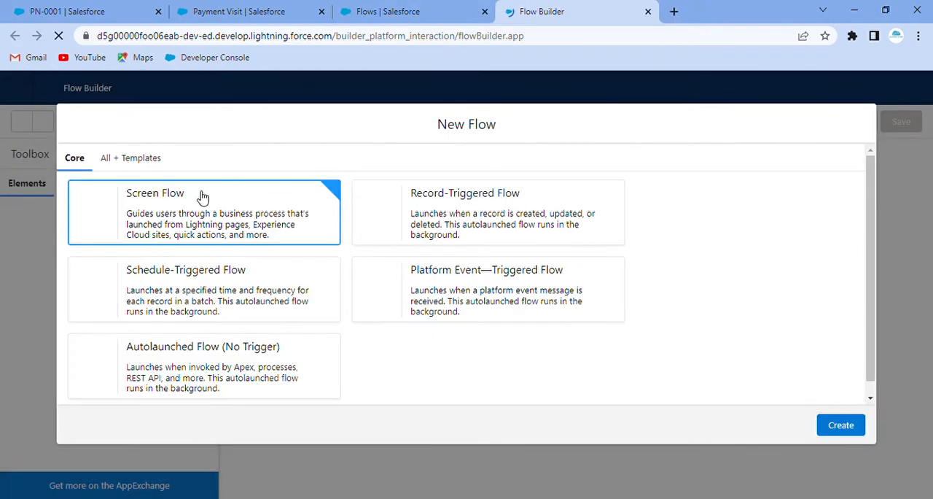
{"action": "left_click", "coordinate": [846, 427]}
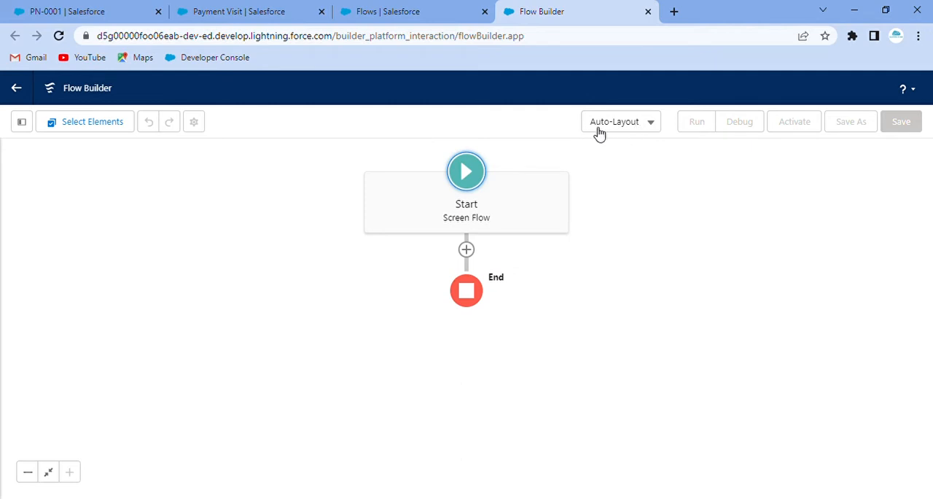
{"action": "left_click", "coordinate": [632, 123]}
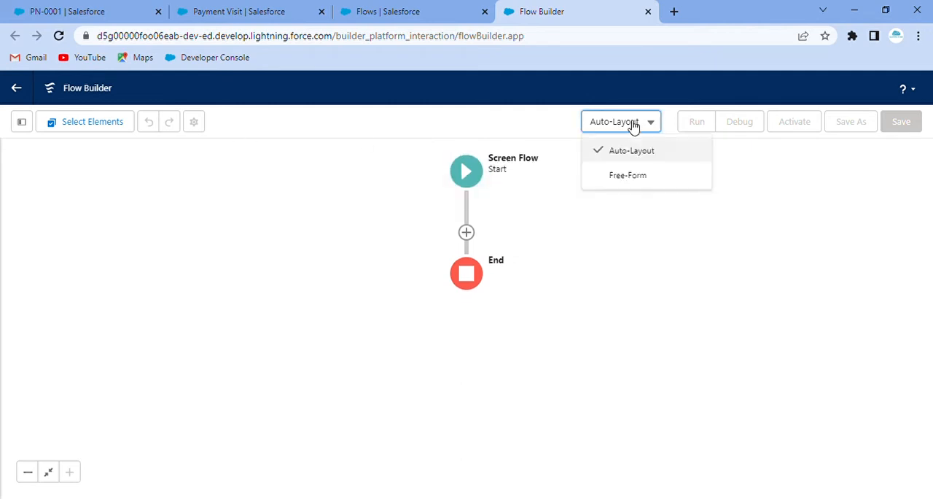
{"action": "left_click", "coordinate": [631, 177]}
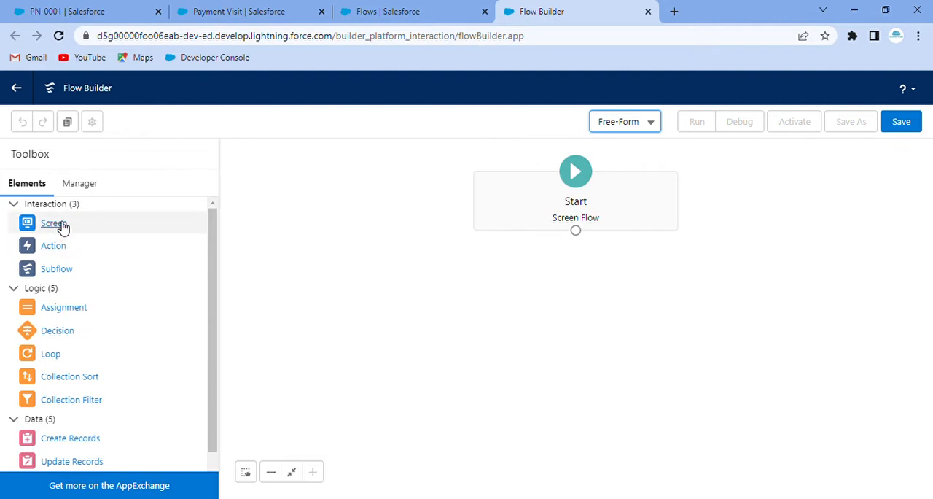
Add a Screen element to the flow canvas and label it "Screen 1", with API name Screen_1.
{"action": "left_click_drag", "start_coordinate": [60, 225], "coordinate": [354, 227]}
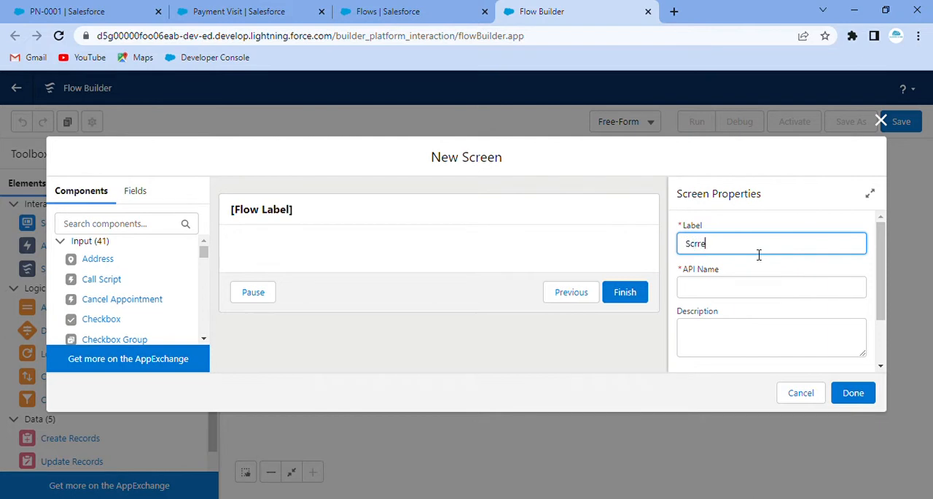
{"action": "type", "text": "Screen 1"}
{"action": "left_click", "coordinate": [762, 212]}
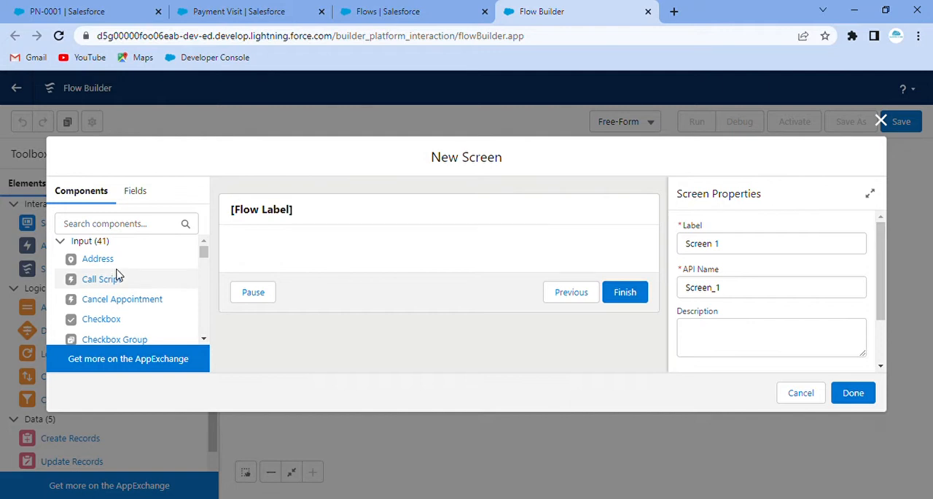
Add a Text input component to the screen and label it "Visitor Name", with API name Visitor_Name.
{"action": "left_click", "coordinate": [112, 229]}
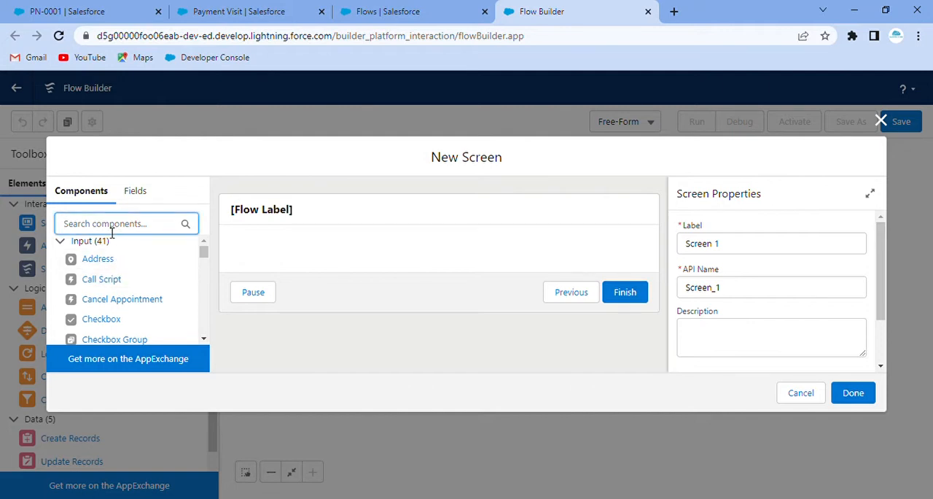
{"action": "type", "text": "tex"}
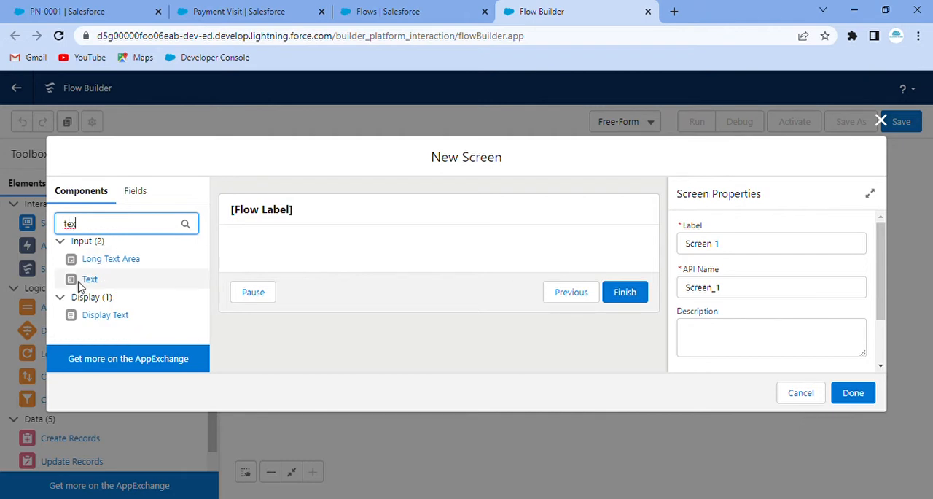
{"action": "left_click_drag", "start_coordinate": [83, 277], "coordinate": [318, 252]}
{"action": "left_click", "coordinate": [737, 245]}
{"action": "type", "text": "V"}
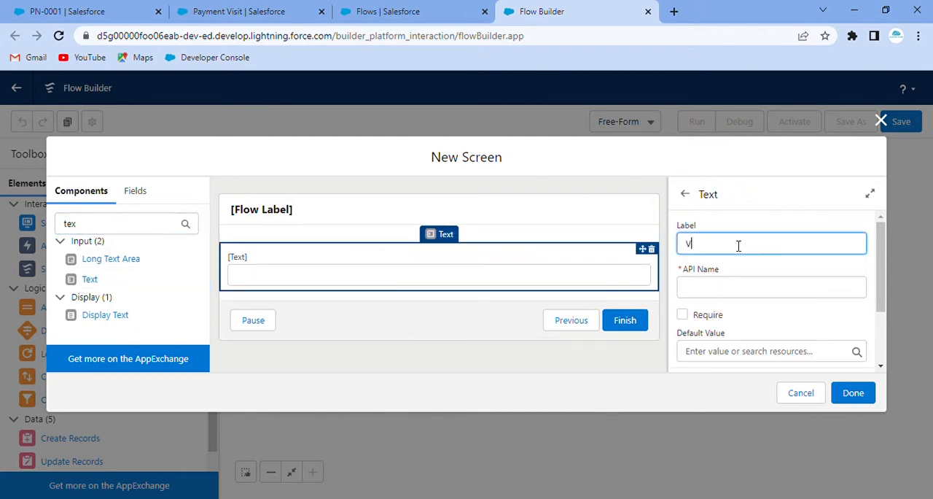
{"action": "type", "text": "isitor Name"}
{"action": "left_click", "coordinate": [761, 225]}
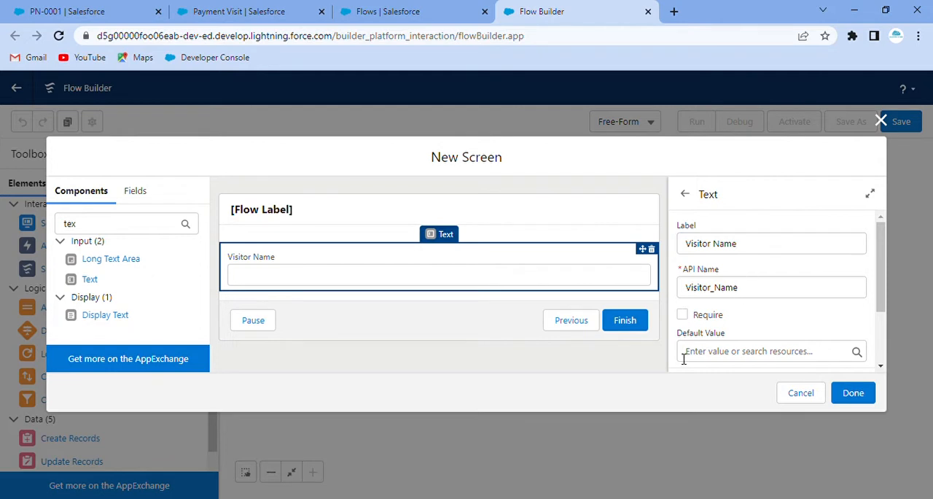
Add a Date component below Visitor Name and label it "Visit Date", with API name Visit_Date.
{"action": "double_click", "coordinate": [72, 224]}
{"action": "type", "text": "date"}
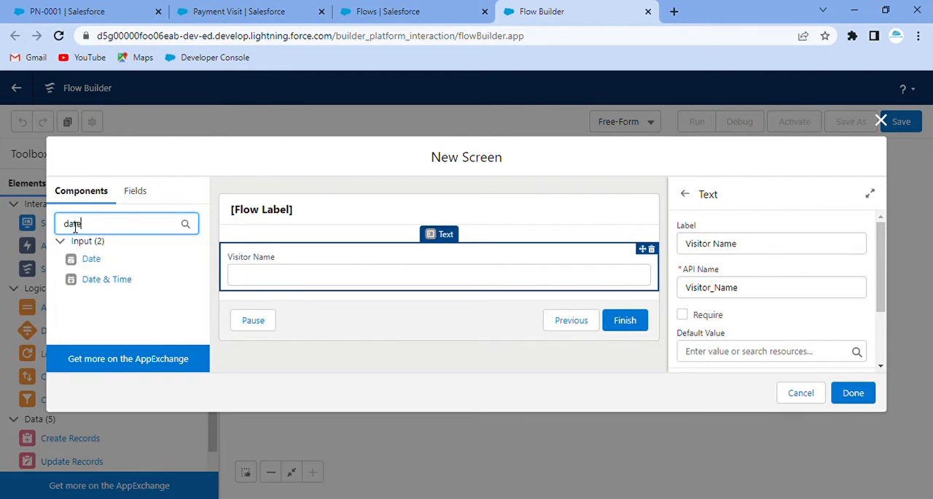
{"action": "left_click_drag", "start_coordinate": [93, 260], "coordinate": [295, 288]}
{"action": "left_click", "coordinate": [749, 242]}
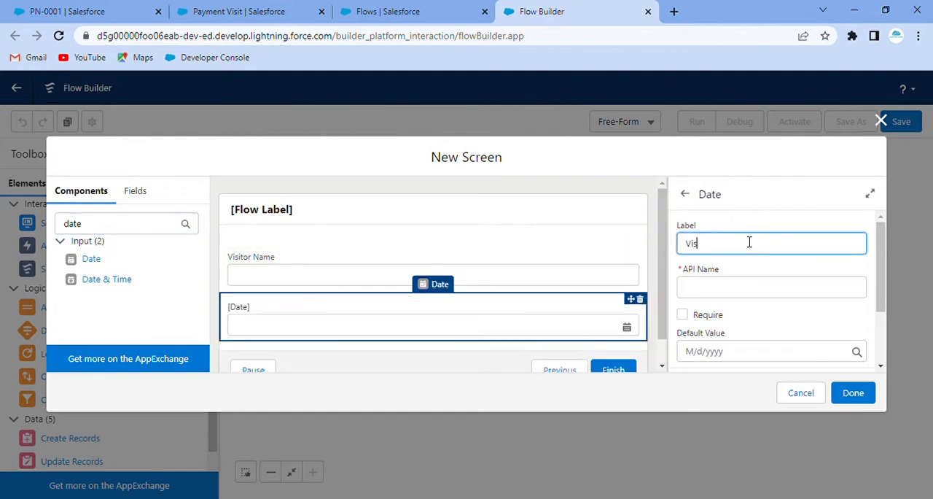
{"action": "type", "text": "Visit Date"}
{"action": "left_click", "coordinate": [755, 224]}
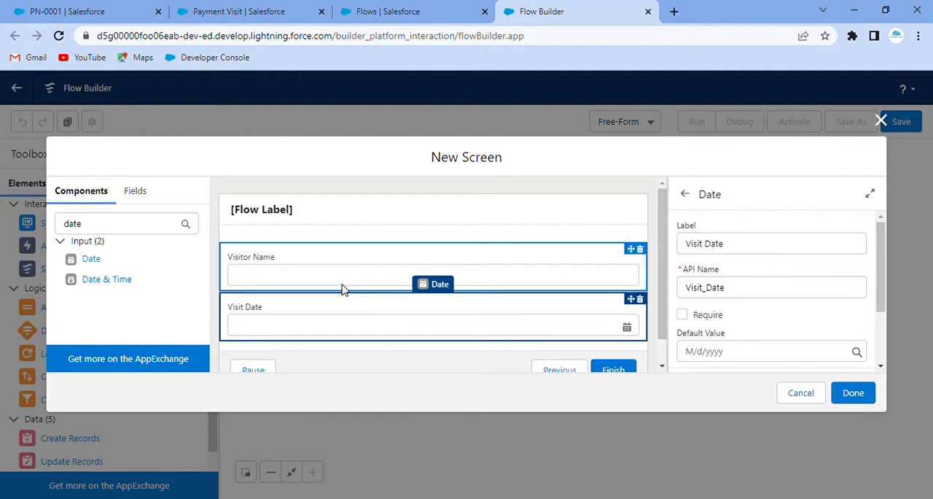
Add a Currency component below Visit Date and label it "Total Amount", with API name Total_Amount.
{"action": "scroll", "coordinate": [343, 288], "scroll_direction": "down", "scroll_amount": 1}
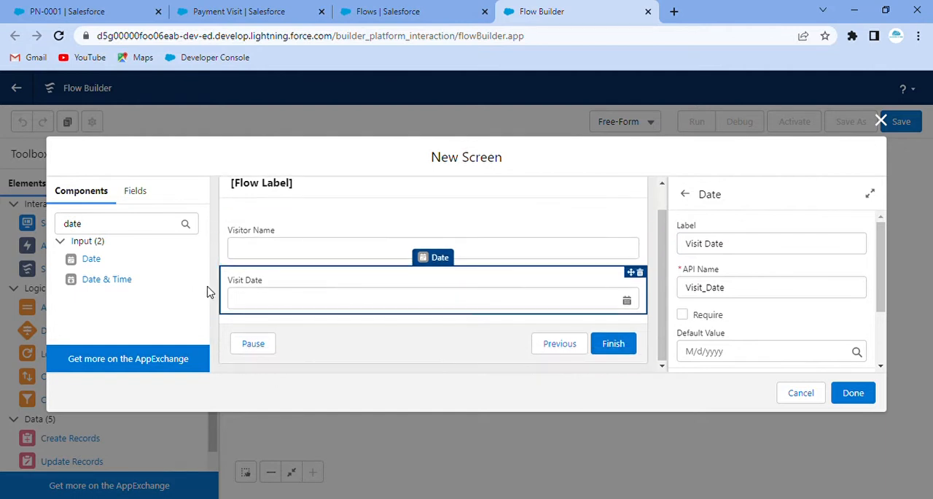
{"action": "double_click", "coordinate": [80, 227]}
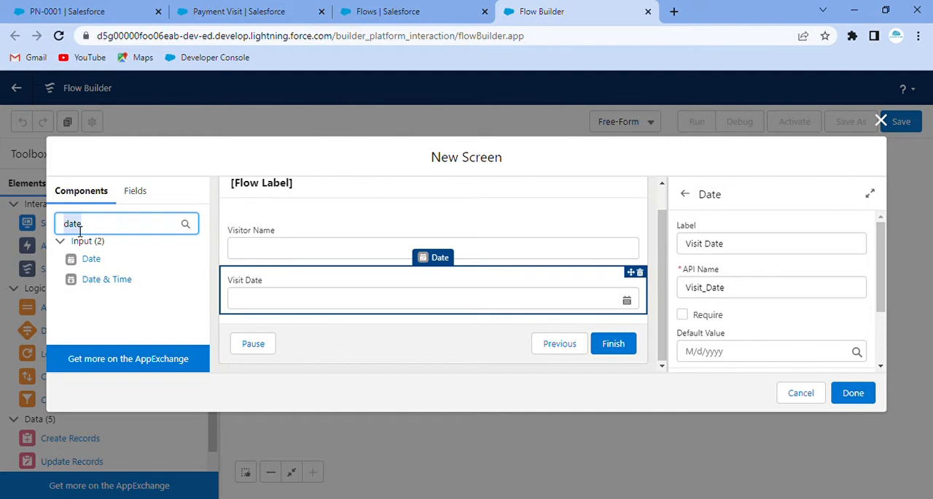
{"action": "type", "text": "curr"}
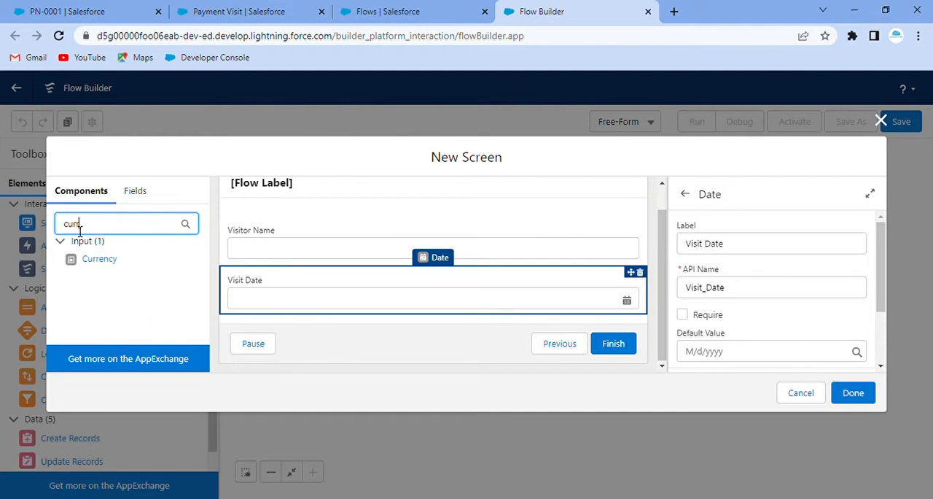
{"action": "left_click_drag", "start_coordinate": [116, 261], "coordinate": [320, 309]}
{"action": "left_click", "coordinate": [762, 239]}
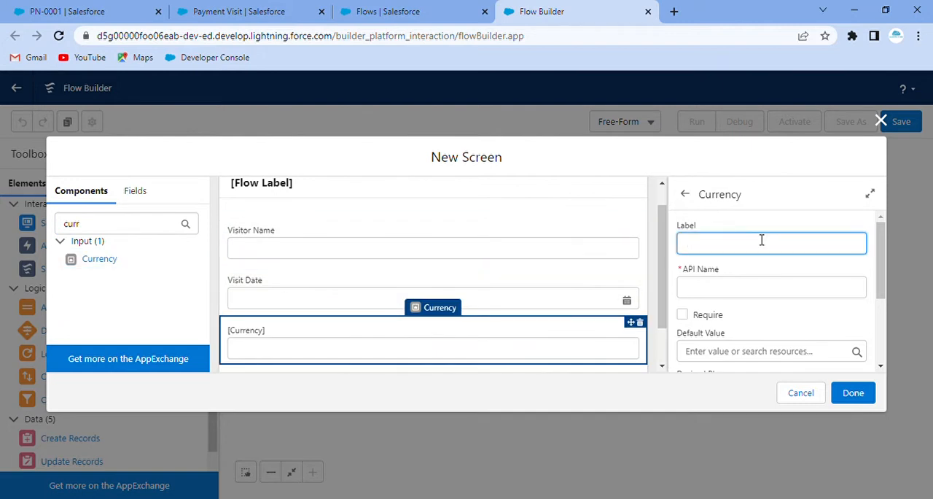
{"action": "type", "text": "Total Amount"}
{"action": "left_click", "coordinate": [753, 223]}
{"action": "scroll", "coordinate": [755, 320], "scroll_direction": "down", "scroll_amount": 2}
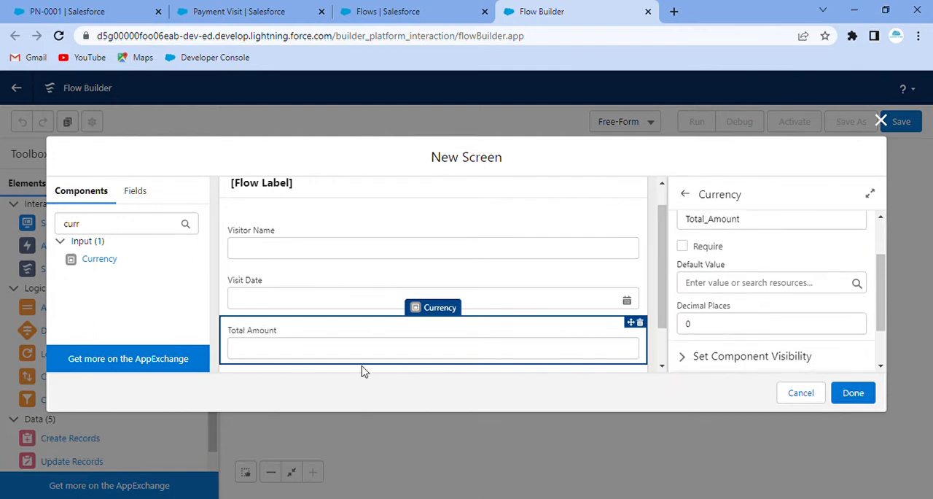
Add a Number component below Total Amount and label it "Number of Slot", with API name Number_of_Slot.
{"action": "double_click", "coordinate": [74, 232]}
{"action": "type", "text": "numb"}
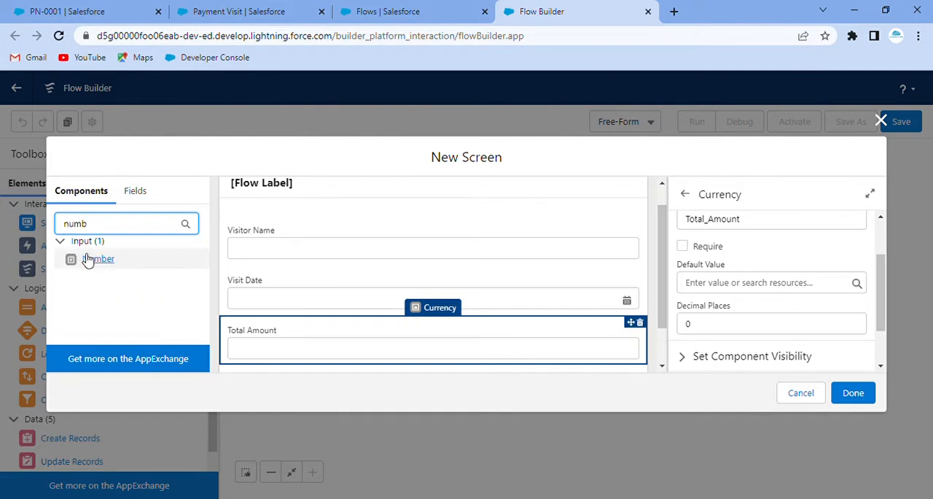
{"action": "left_click_drag", "start_coordinate": [87, 260], "coordinate": [324, 349]}
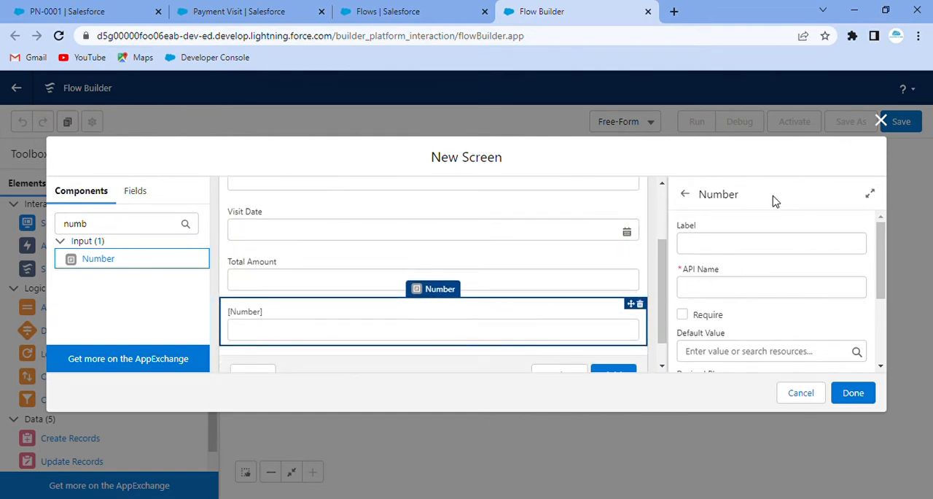
{"action": "left_click", "coordinate": [766, 252]}
{"action": "type", "text": "N"}
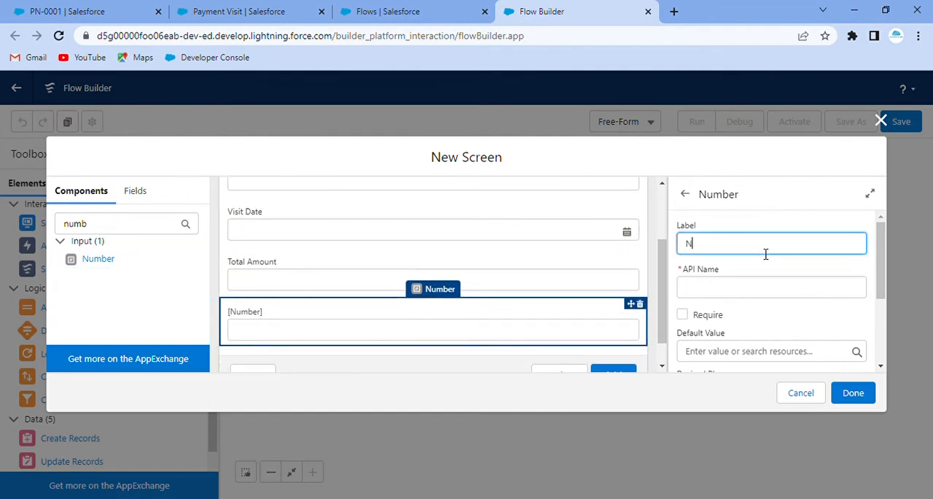
{"action": "type", "text": "umber of Slot"}
{"action": "left_click", "coordinate": [764, 229]}
Configure the footer of Screen 1 to hide the Previous and Pause buttons, and finish the screen.
{"action": "scroll", "coordinate": [484, 316], "scroll_direction": "down", "scroll_amount": 1}
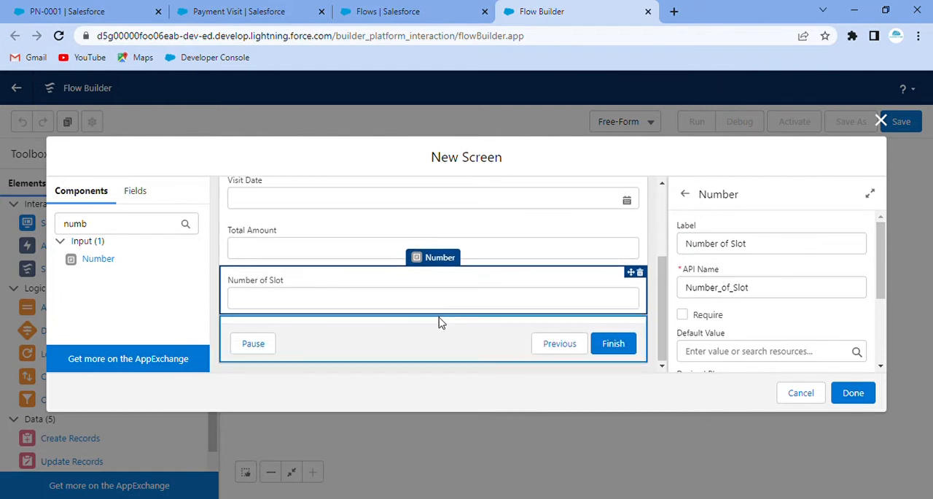
{"action": "left_click", "coordinate": [420, 354]}
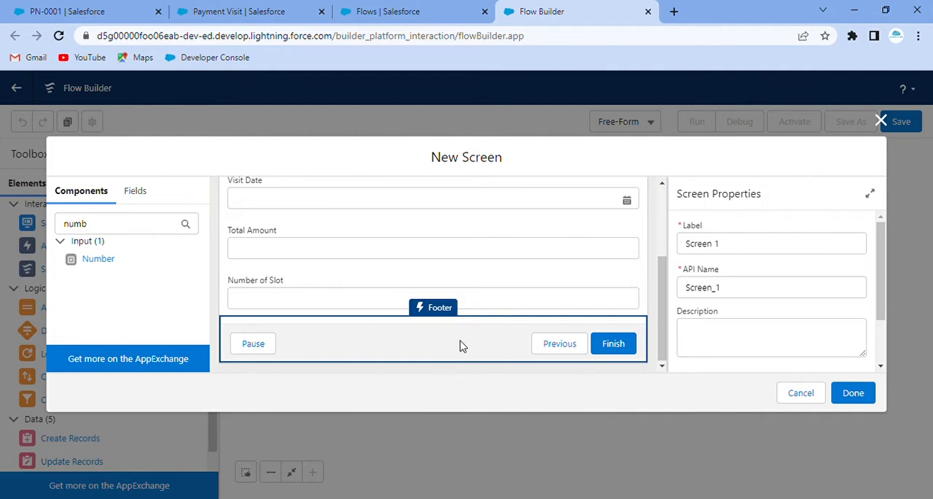
{"action": "scroll", "coordinate": [733, 308], "scroll_direction": "down", "scroll_amount": 2}
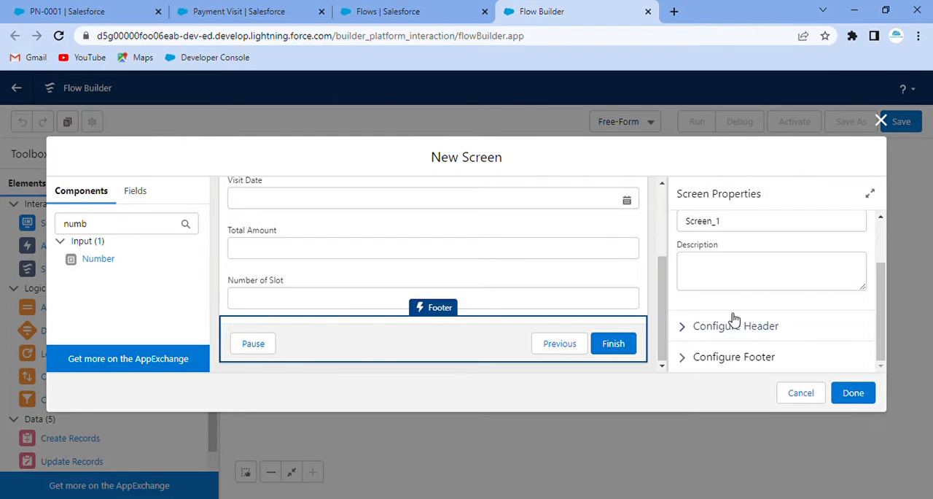
{"action": "left_click", "coordinate": [685, 358]}
{"action": "scroll", "coordinate": [802, 330], "scroll_direction": "down", "scroll_amount": 3}
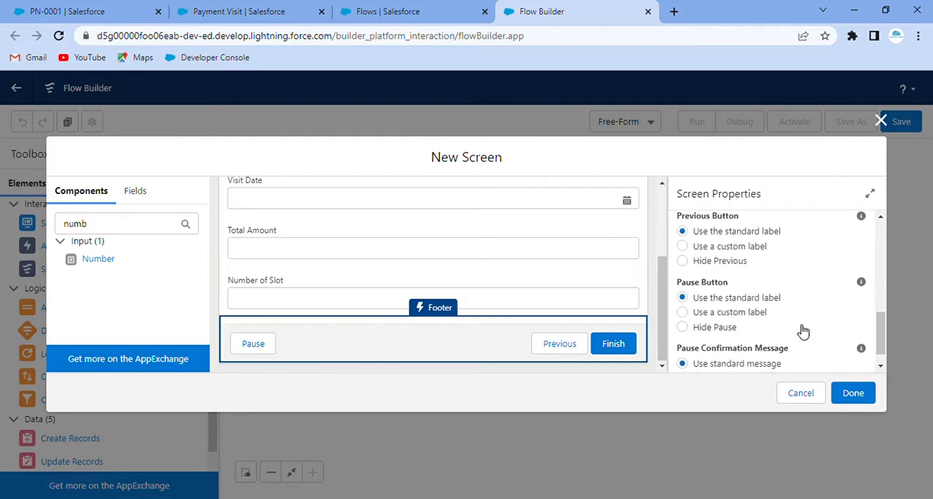
{"action": "left_click", "coordinate": [682, 261]}
{"action": "scroll", "coordinate": [682, 270], "scroll_direction": "down", "scroll_amount": 1}
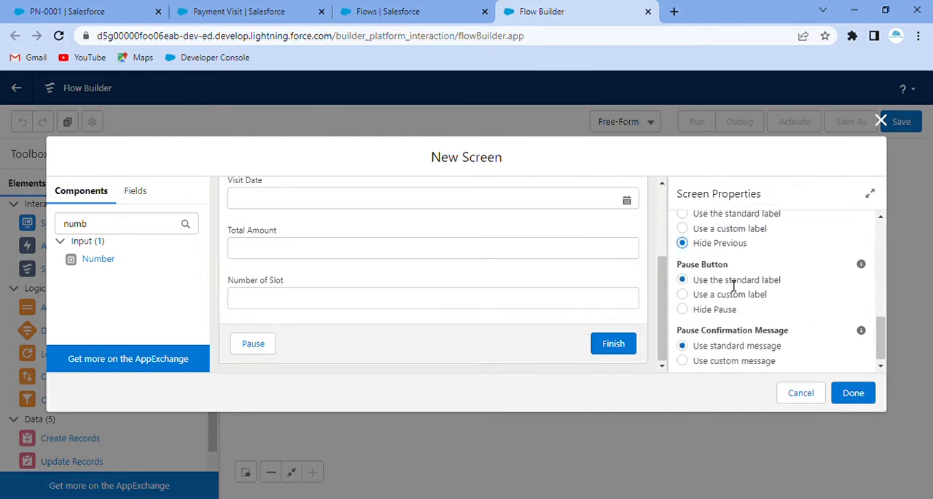
{"action": "left_click", "coordinate": [682, 306]}
{"action": "scroll", "coordinate": [400, 333], "scroll_direction": "up", "scroll_amount": 3}
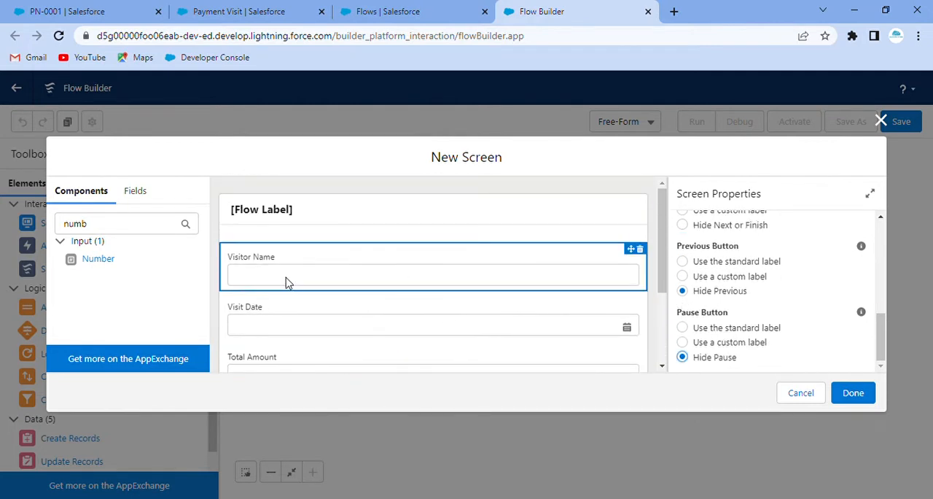
{"action": "scroll", "coordinate": [286, 282], "scroll_direction": "down", "scroll_amount": 1}
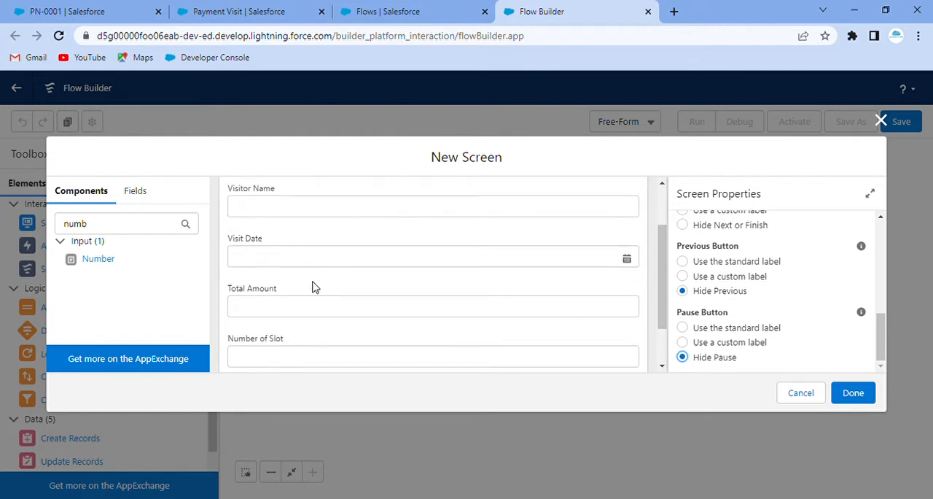
{"action": "scroll", "coordinate": [318, 346], "scroll_direction": "down", "scroll_amount": 1}
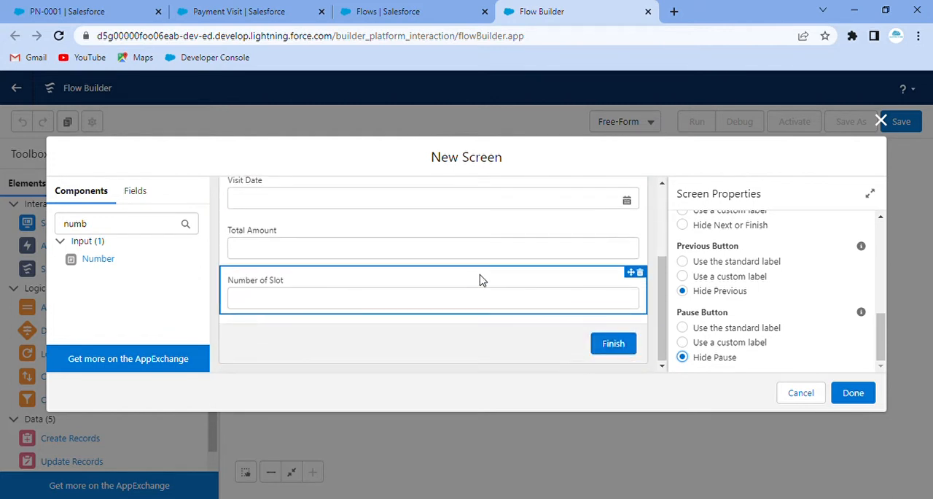
{"action": "left_click", "coordinate": [853, 392]}
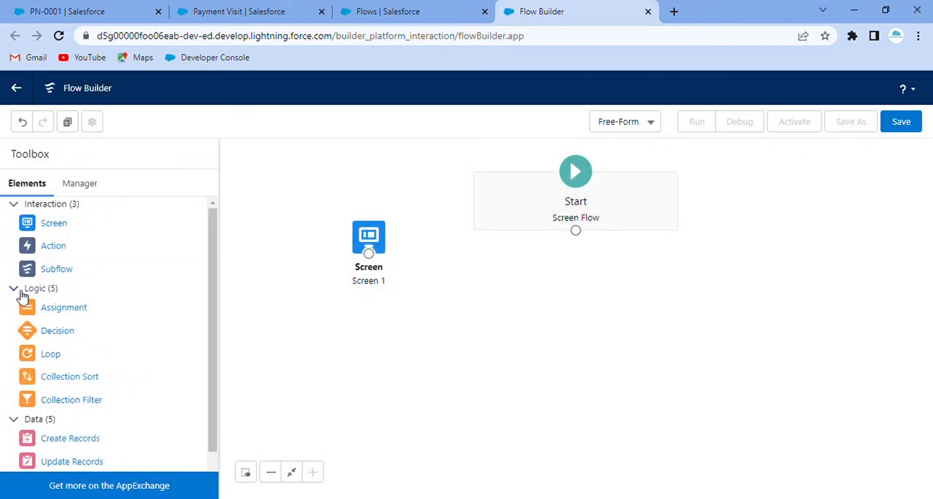
Add a Decision element to the canvas and label it "Check Number of Slot", with API name Check_Number_of_Slot.
{"action": "left_click_drag", "start_coordinate": [56, 330], "coordinate": [442, 249]}
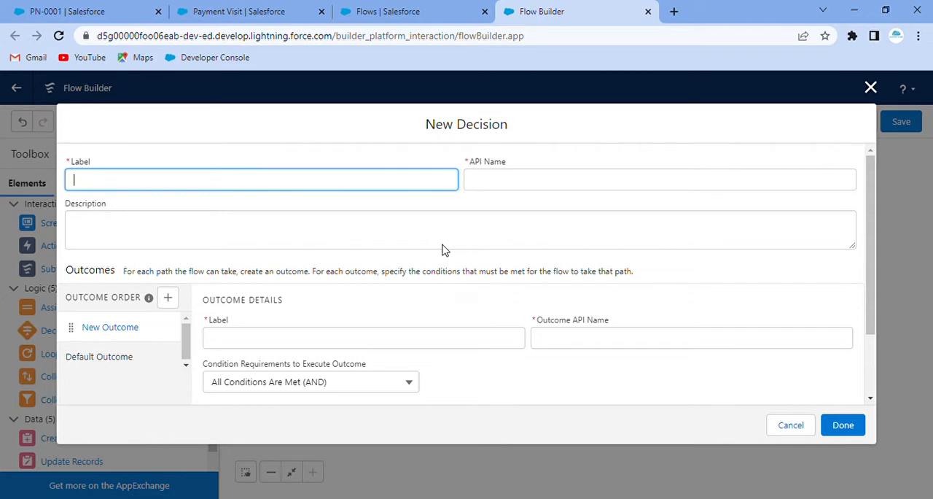
{"action": "type", "text": "Check Number of Slit"}
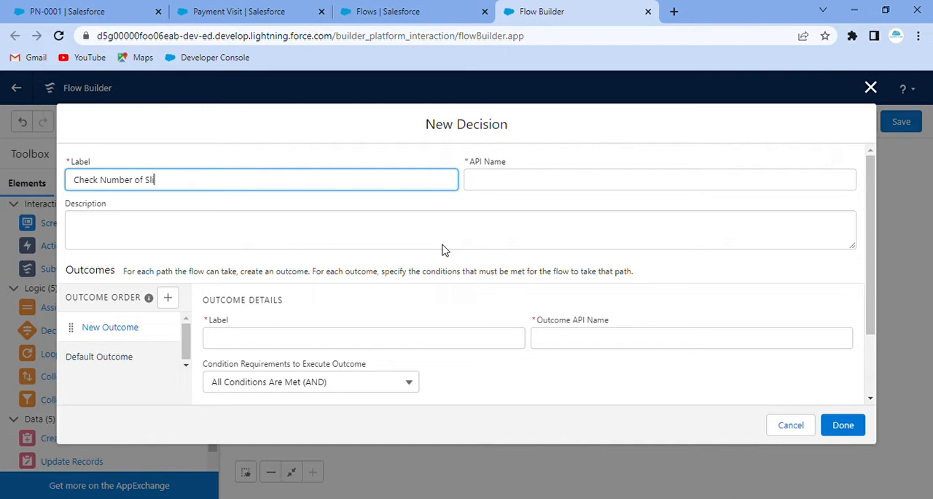
{"action": "key", "text": "BackSpace"}
{"action": "key", "text": "BackSpace"}
{"action": "type", "text": "lot"}
{"action": "left_click", "coordinate": [358, 144]}
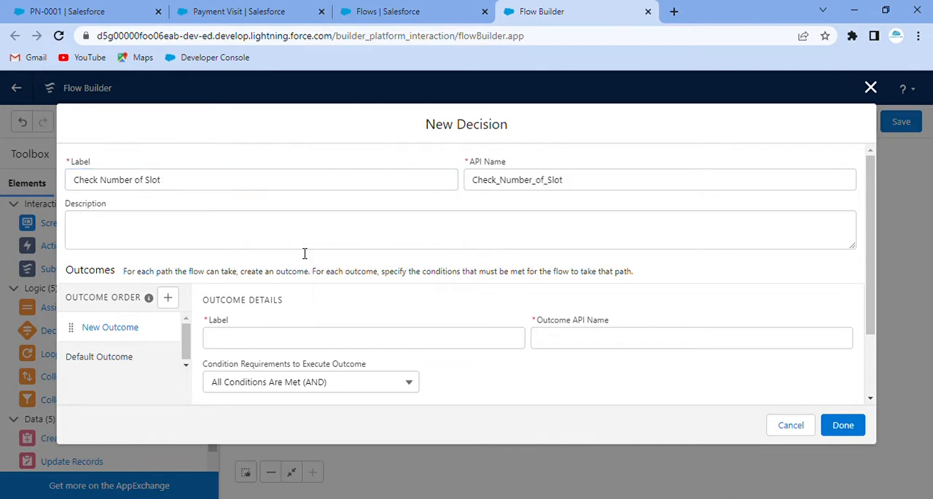
Enter the decision's description "We are checking the number of slot input to schedule the payment accordingly.".
{"action": "left_click", "coordinate": [305, 253]}
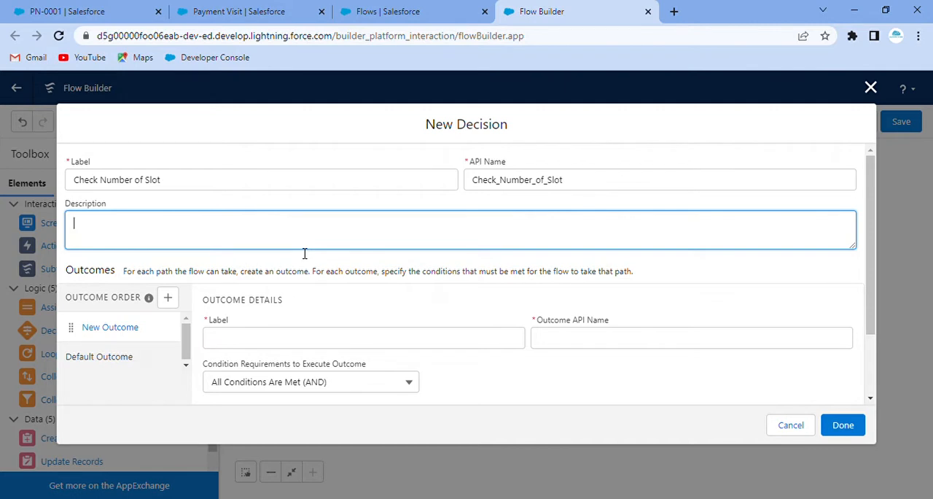
{"action": "type", "text": "We are checking the"}
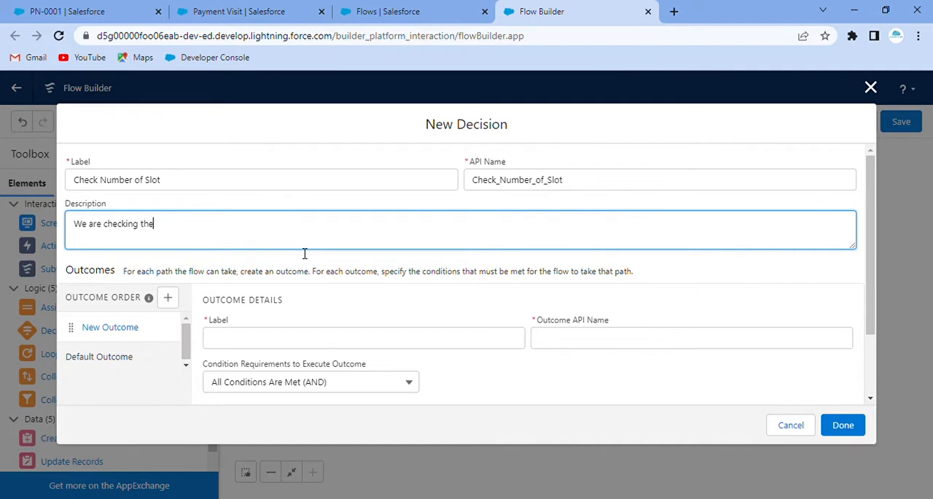
{"action": "type", "text": " number of slot input "}
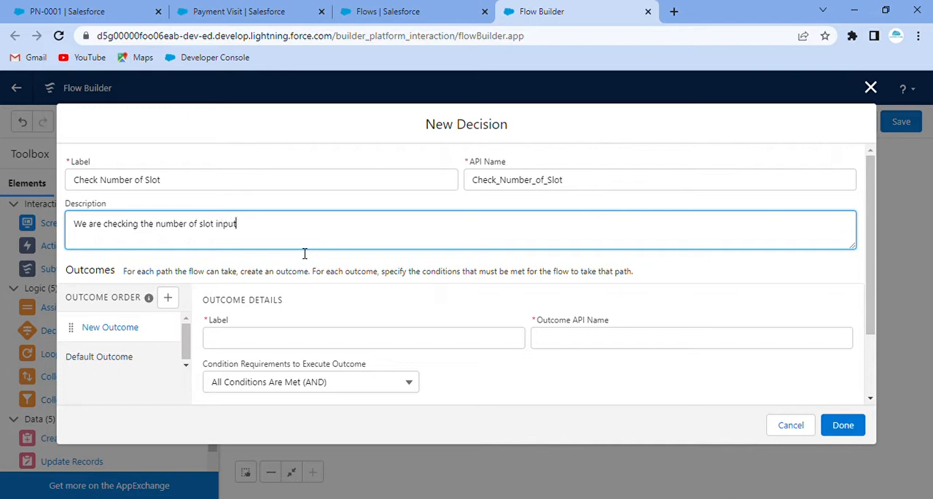
{"action": "type", "text": "to schedule the pa"}
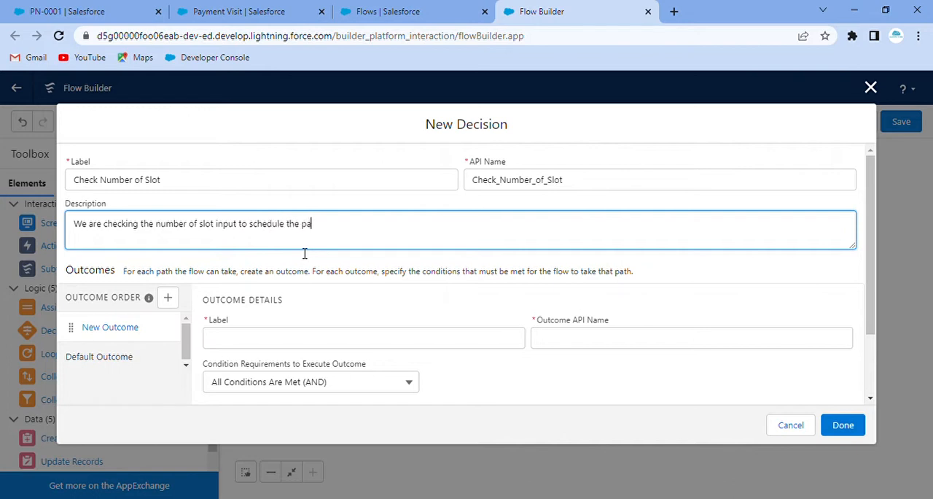
{"action": "type", "text": "yment accordingly."}
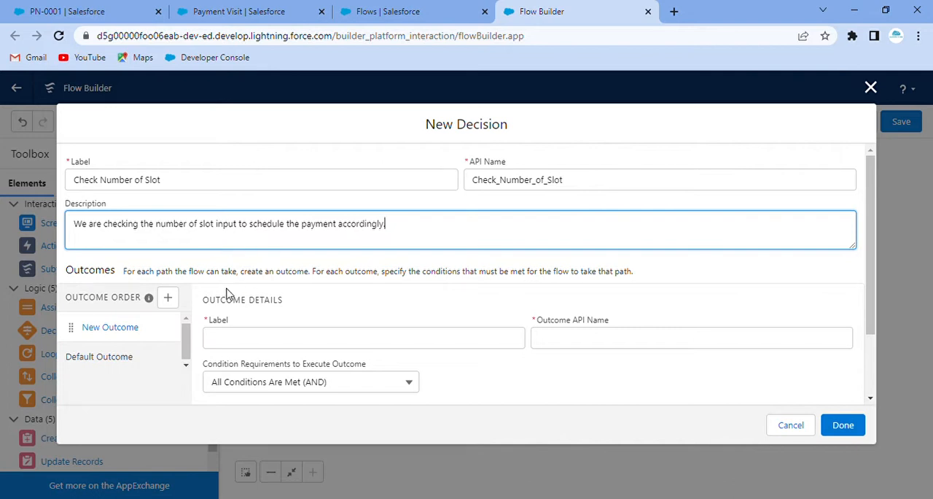
Label the decision's first outcome "If number of slot is one", with API name If_number_of_slot_is_one.
{"action": "scroll", "coordinate": [227, 295], "scroll_direction": "down", "scroll_amount": 1}
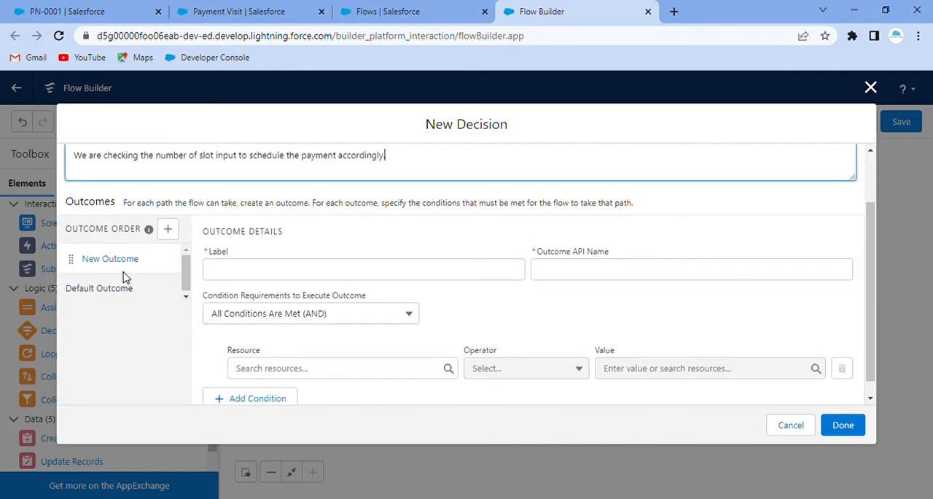
{"action": "left_click", "coordinate": [281, 275]}
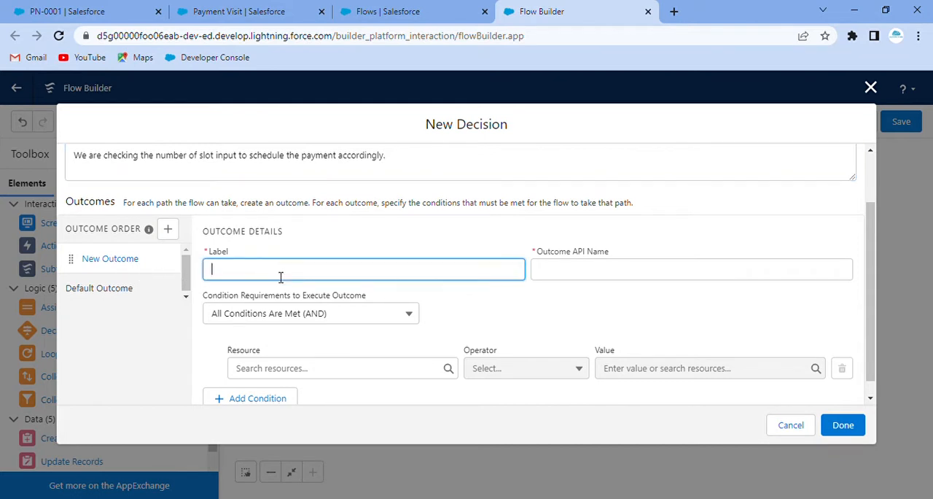
{"action": "type", "text": "If number of slot is one"}
{"action": "left_click", "coordinate": [295, 242]}
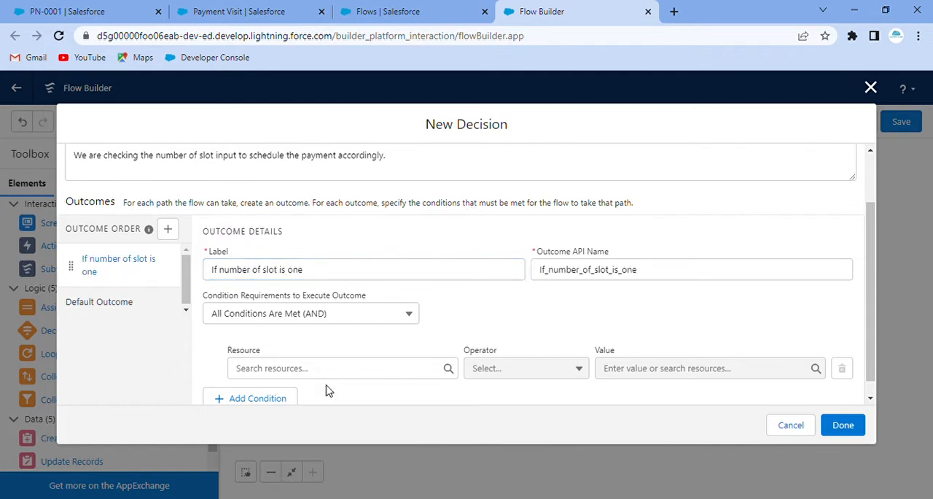
Set the first outcome's condition to the Number_of_Slot screen component Equals 1.
{"action": "scroll", "coordinate": [342, 335], "scroll_direction": "down", "scroll_amount": 1}
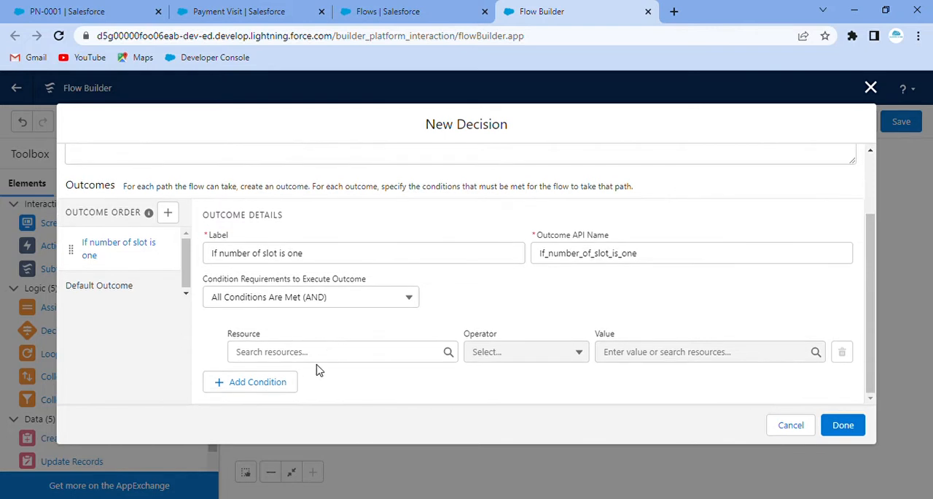
{"action": "left_click", "coordinate": [321, 352]}
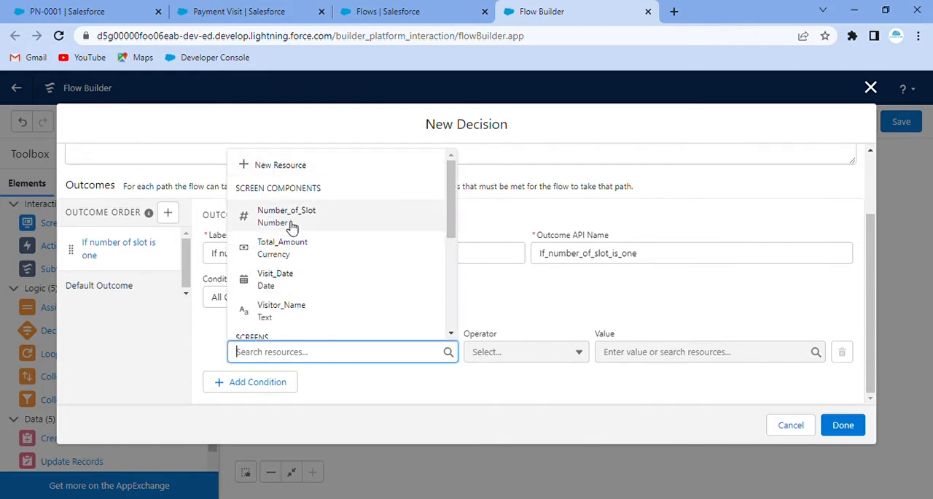
{"action": "left_click", "coordinate": [291, 226]}
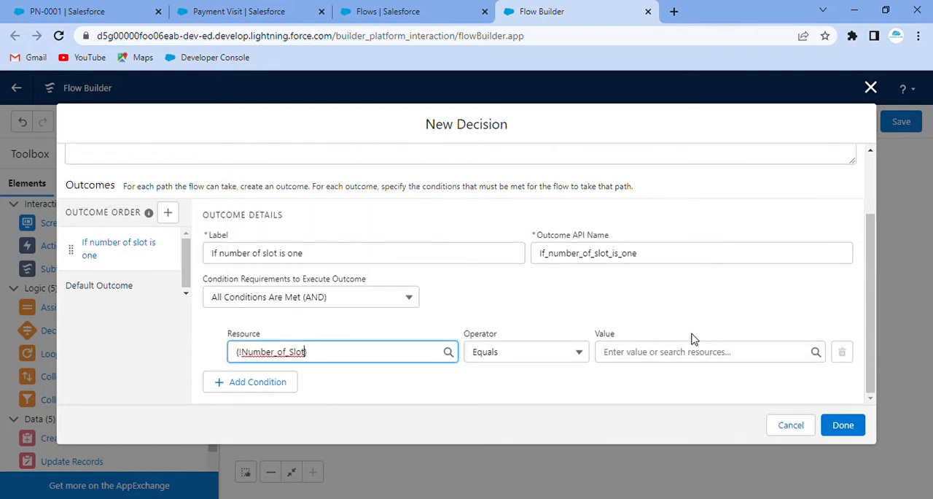
{"action": "left_click", "coordinate": [666, 351]}
{"action": "type", "text": "1"}
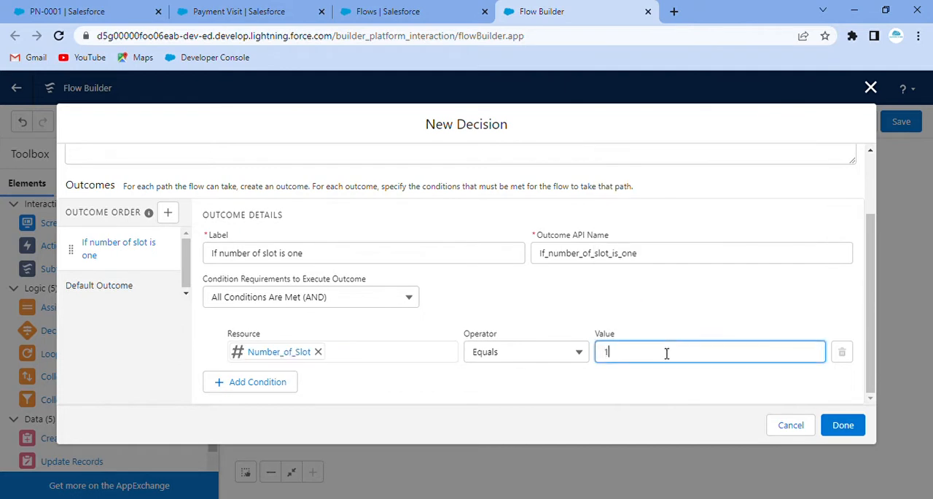
{"action": "left_click", "coordinate": [639, 389]}
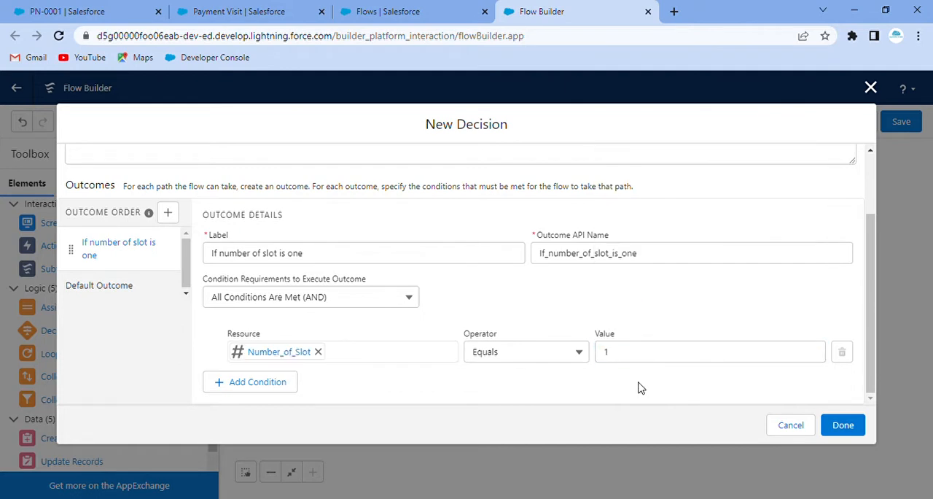
Add a second outcome labelled "If Number of Slot is two", with API name If_Number_of_Slot_is_two.
{"action": "left_click", "coordinate": [168, 212]}
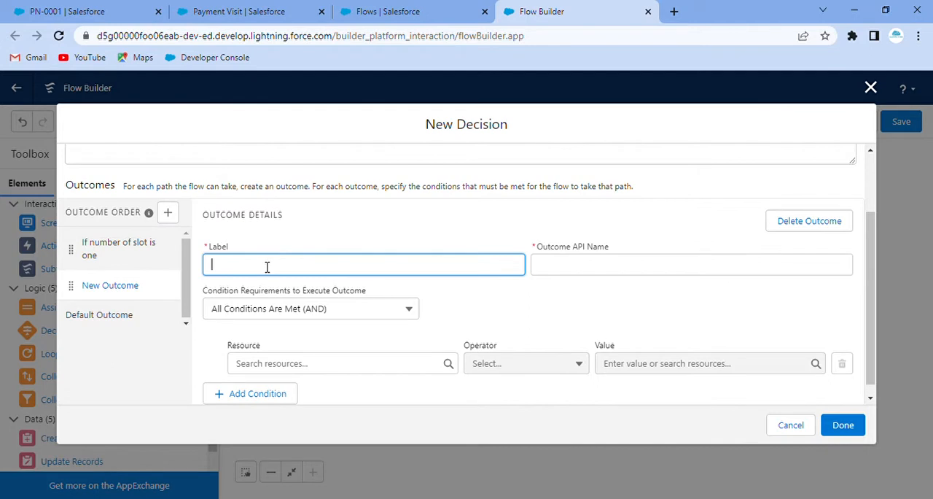
{"action": "type", "text": "If Number of Slot is two"}
{"action": "left_click", "coordinate": [344, 214]}
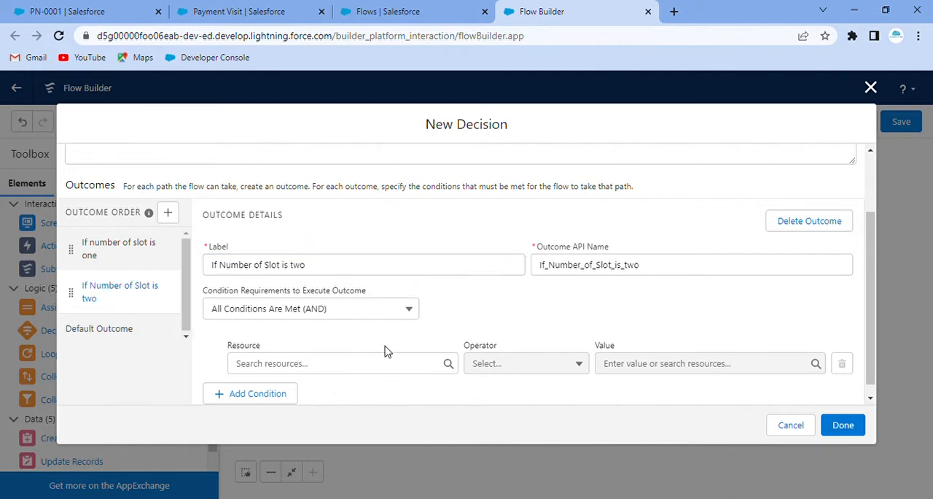
Set the second outcome's condition to the Number_of_Slot screen component Equals 2.
{"action": "left_click", "coordinate": [371, 368]}
{"action": "left_click", "coordinate": [287, 228]}
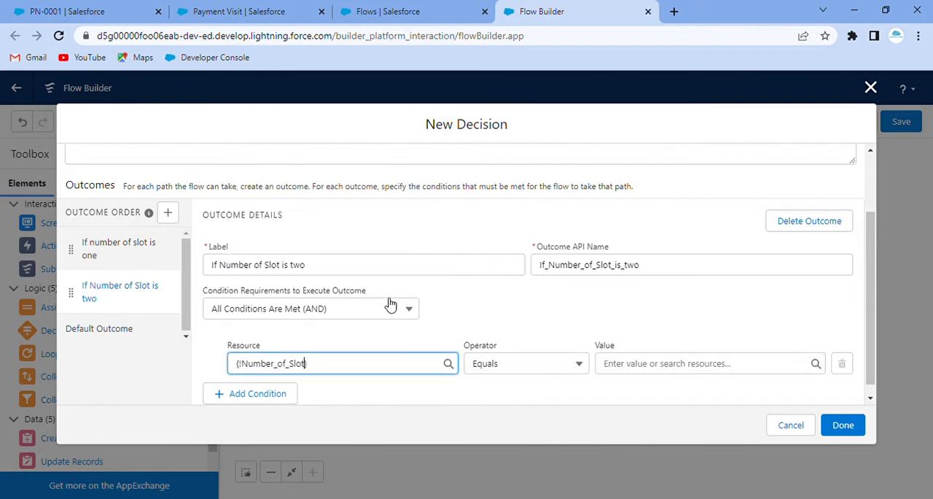
{"action": "left_click", "coordinate": [653, 353]}
{"action": "type", "text": "2"}
{"action": "left_click", "coordinate": [498, 290]}
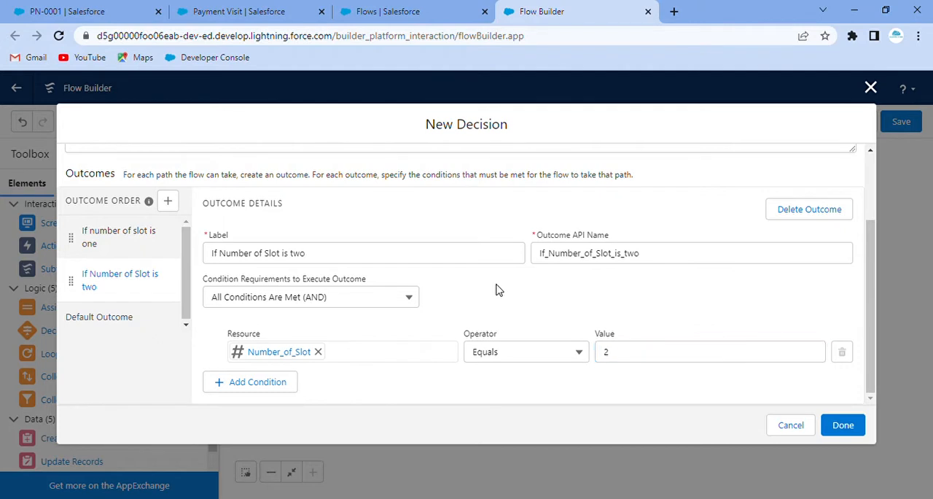
Capitalize the first outcome's label so it reads "If Number of Slot is one".
{"action": "left_click", "coordinate": [146, 240]}
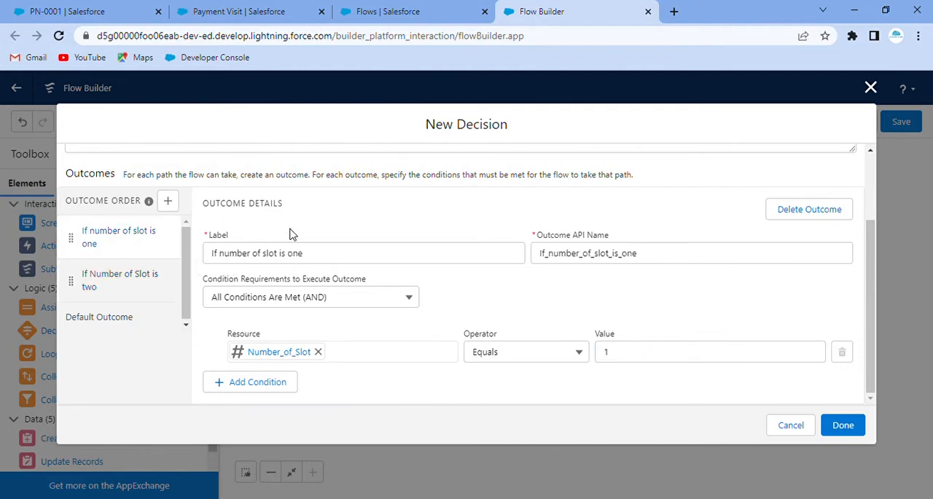
{"action": "left_click", "coordinate": [229, 257]}
{"action": "key", "text": "BackSpace"}
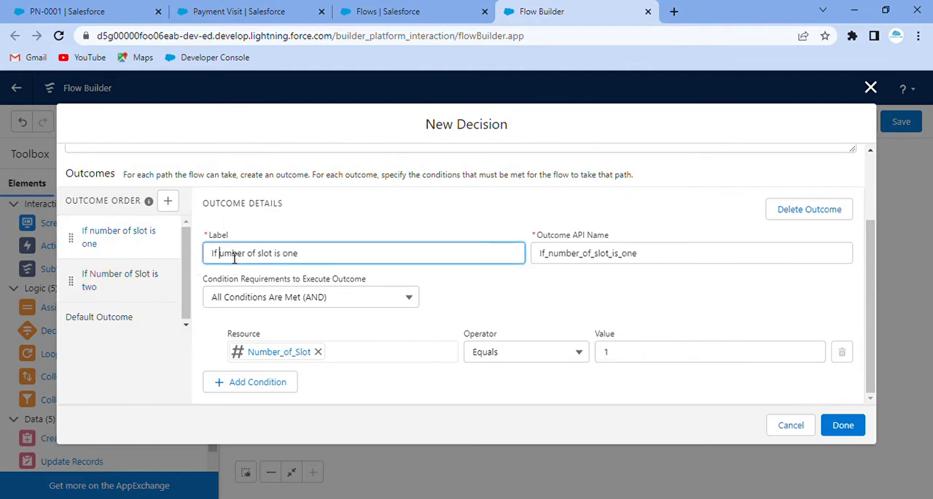
{"action": "type", "text": "N"}
{"action": "left_click", "coordinate": [269, 256]}
{"action": "key", "text": "BackSpace"}
{"action": "type", "text": "S"}
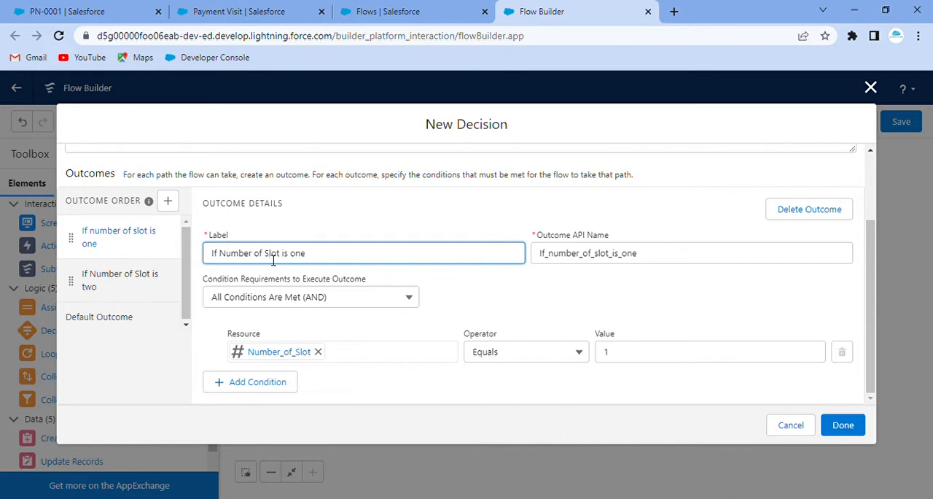
{"action": "left_click", "coordinate": [362, 223]}
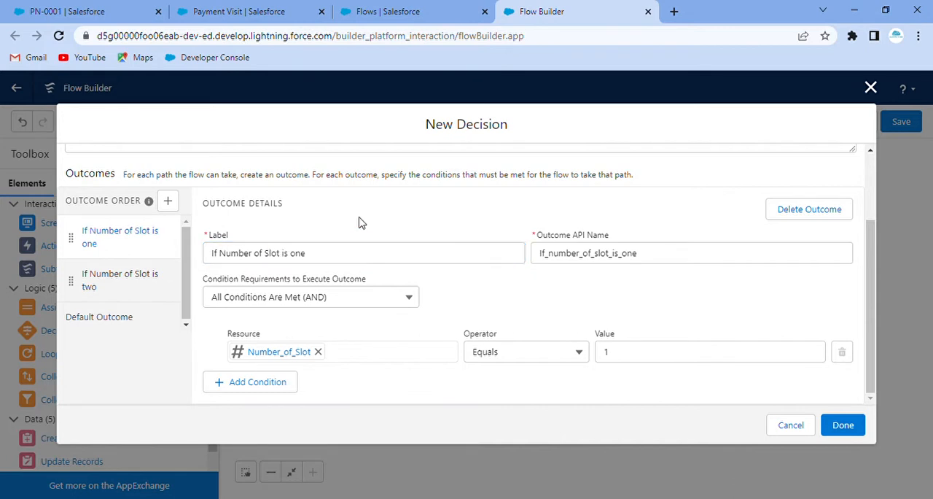
Add a third outcome labelled "If Number of Slot is three", with API name If_Number_of_Slot_is_three.
{"action": "left_click", "coordinate": [167, 200]}
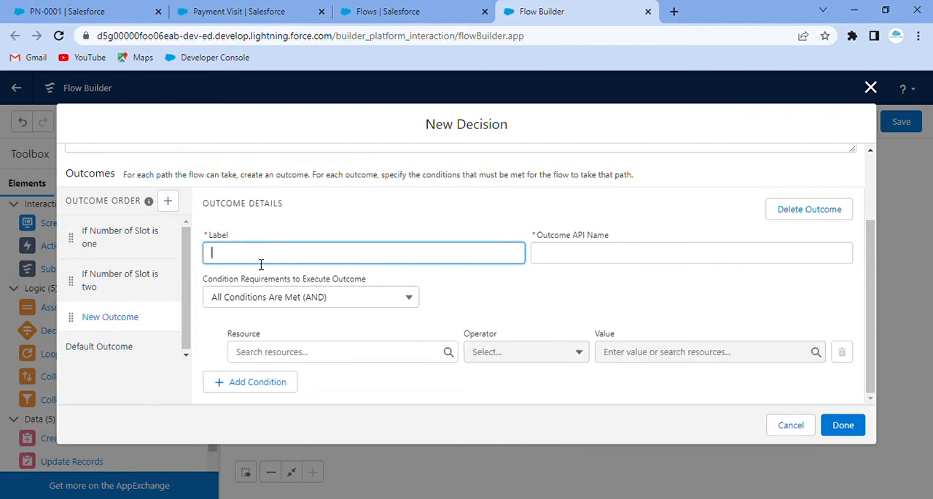
{"action": "type", "text": "If Number of Slot is three"}
{"action": "left_click", "coordinate": [369, 210]}
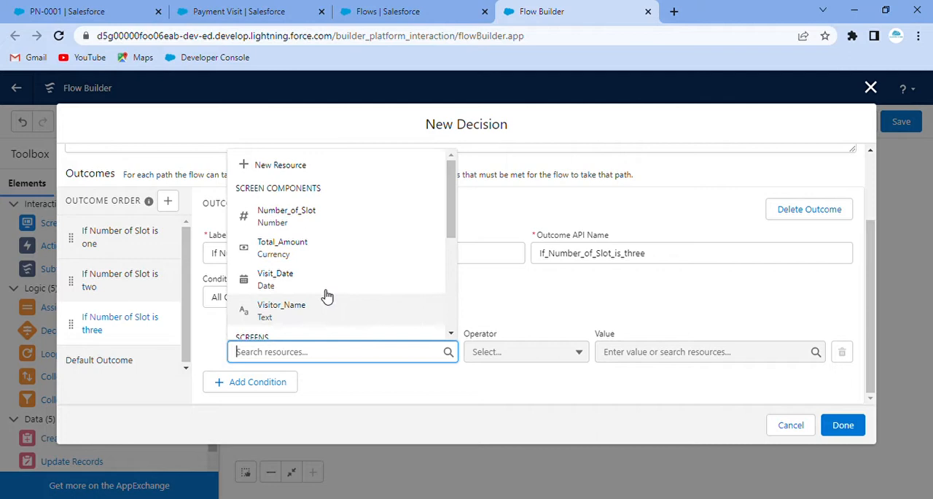
Set the third outcome's condition to the Number_of_Slot screen component Equals 3 and finish the decision element.
{"action": "left_click", "coordinate": [314, 213]}
{"action": "left_click", "coordinate": [648, 355]}
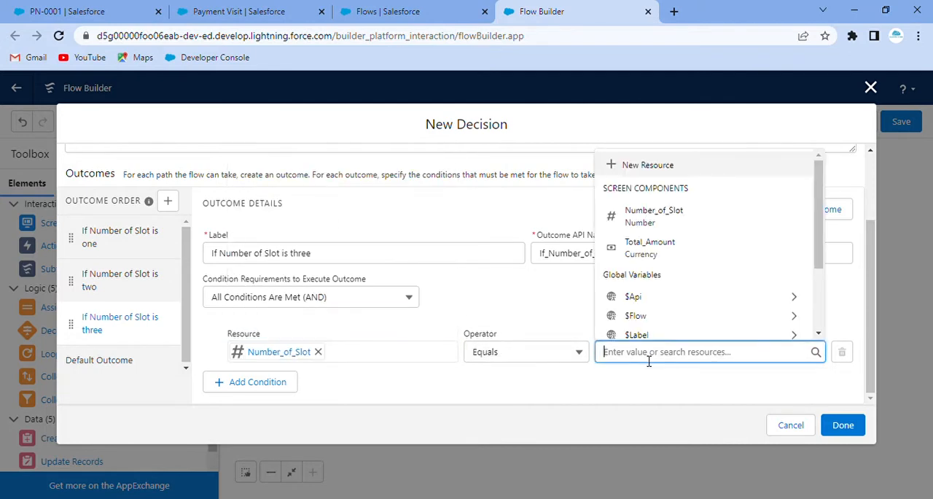
{"action": "type", "text": "3"}
{"action": "left_click", "coordinate": [599, 305]}
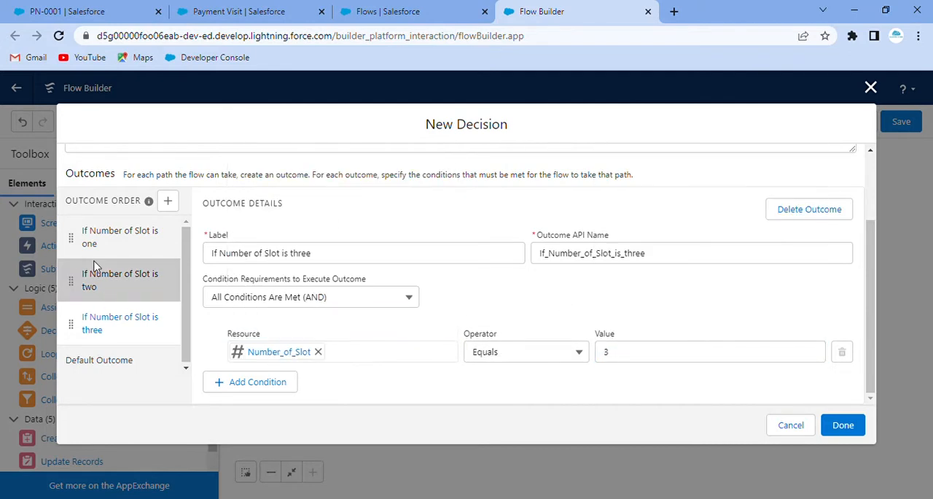
{"action": "left_click", "coordinate": [844, 424]}
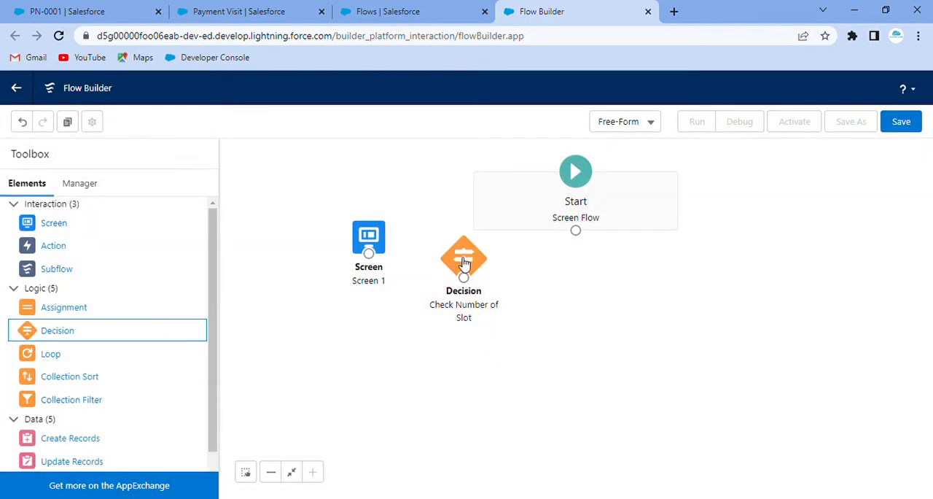
Rearrange the canvas elements and connect Start to Screen 1 and Screen 1 to the Check Number of Slot decision.
{"action": "left_click_drag", "start_coordinate": [465, 262], "coordinate": [475, 299]}
{"action": "left_click_drag", "start_coordinate": [373, 241], "coordinate": [366, 291]}
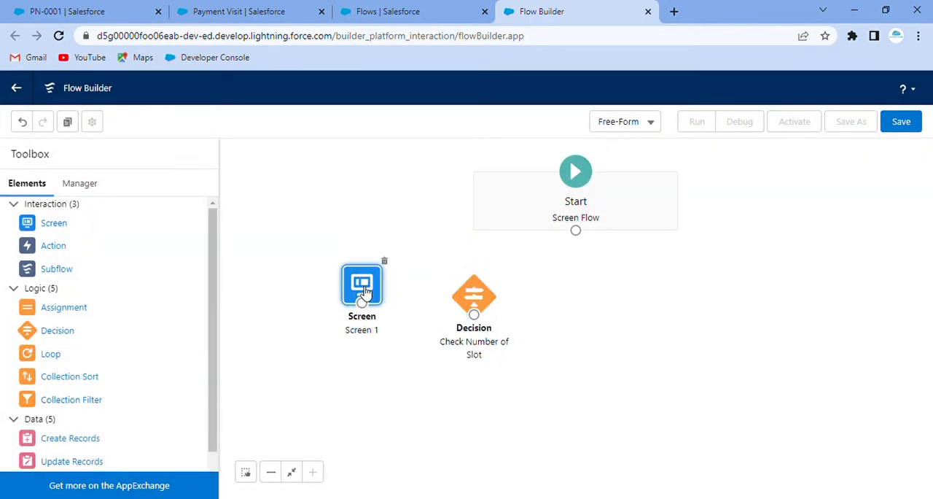
{"action": "left_click_drag", "start_coordinate": [575, 231], "coordinate": [358, 272]}
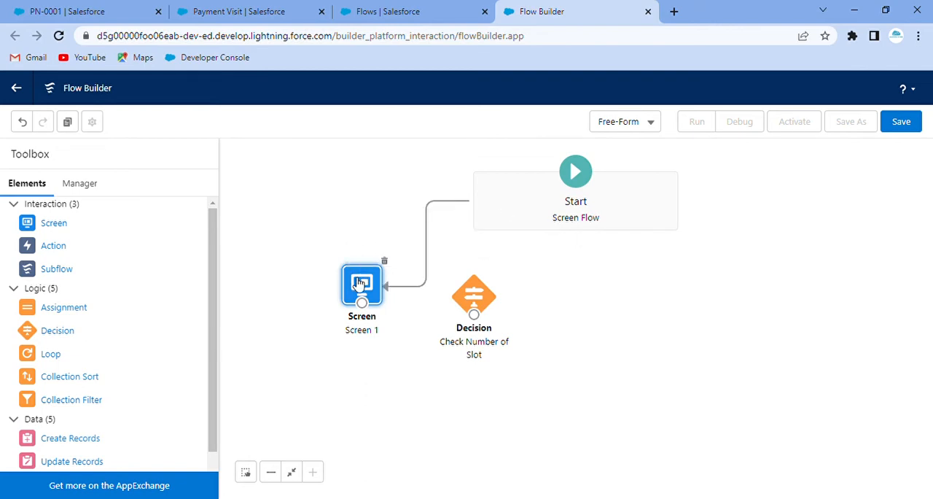
{"action": "left_click_drag", "start_coordinate": [369, 312], "coordinate": [514, 293]}
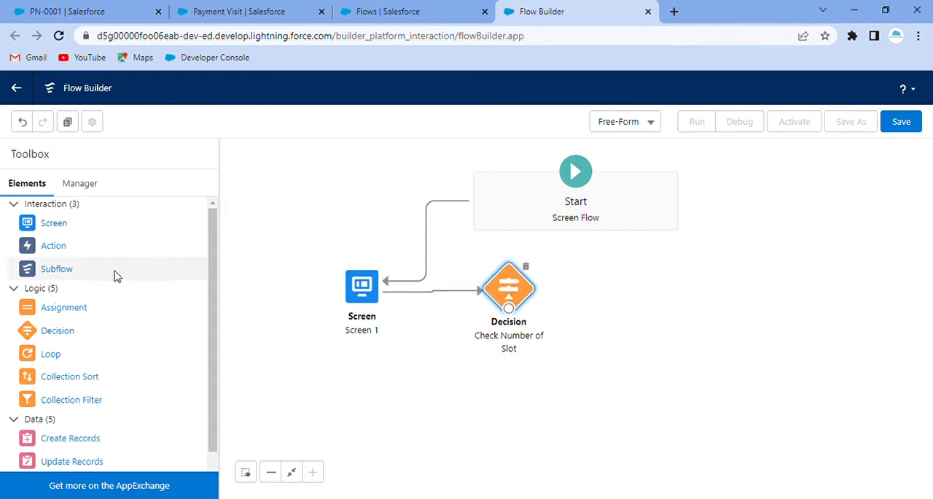
Add a new screen element labelled "Screen 2" with API name Screen_2.
{"action": "left_click_drag", "start_coordinate": [69, 223], "coordinate": [387, 365]}
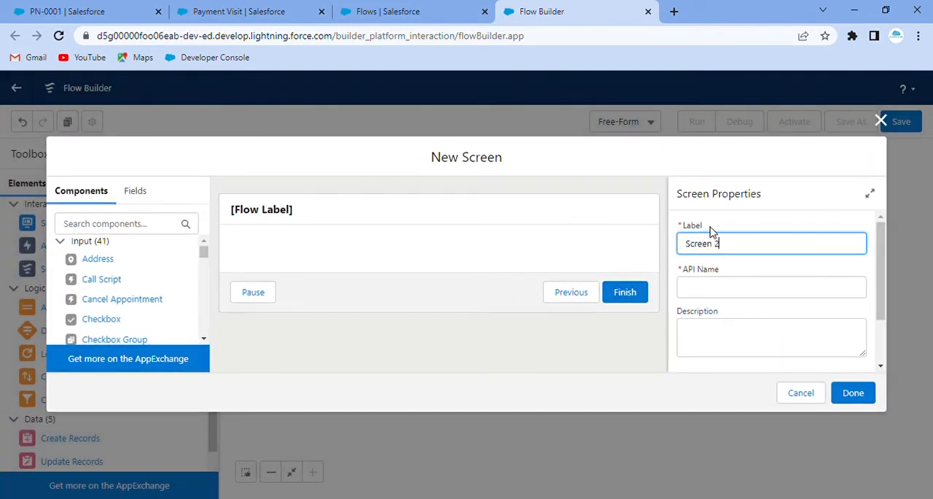
{"action": "left_click", "coordinate": [711, 228]}
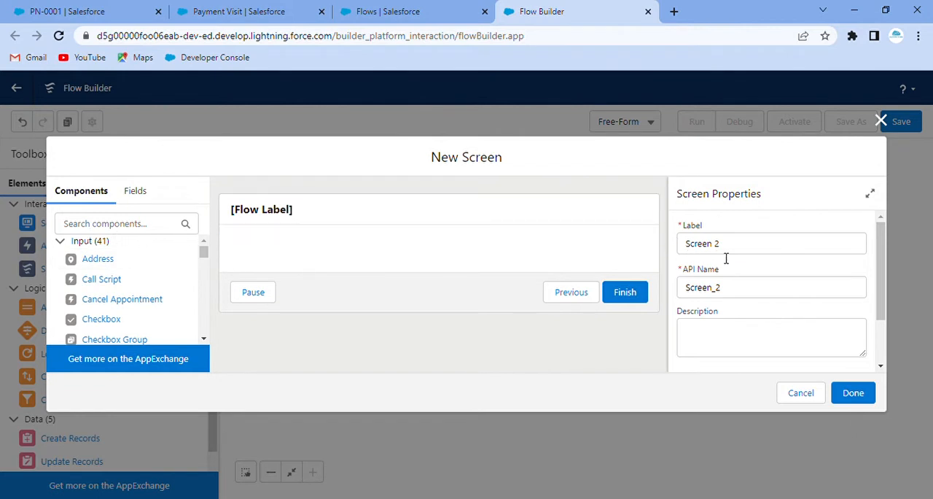
{"action": "double_click", "coordinate": [703, 244]}
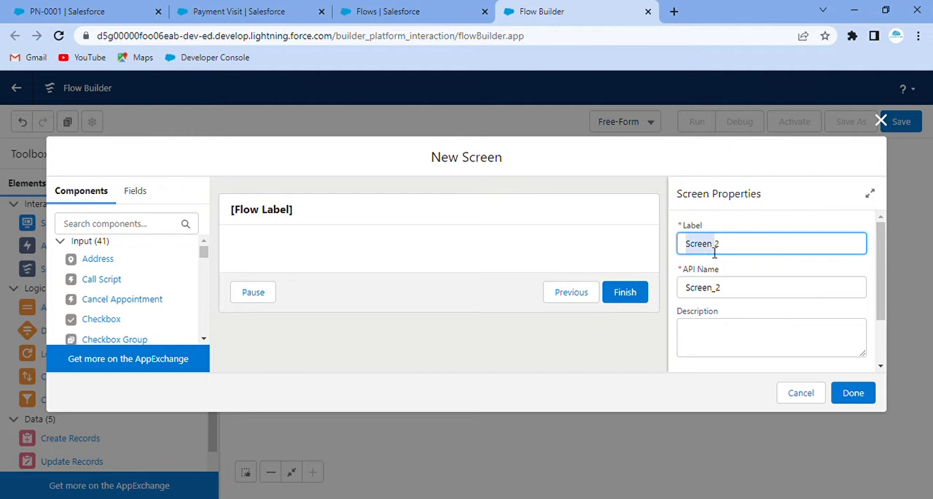
{"action": "left_click_drag", "start_coordinate": [752, 251], "coordinate": [662, 268]}
Add a Section component to Screen 2 and split it into two half-width columns.
{"action": "left_click", "coordinate": [124, 228]}
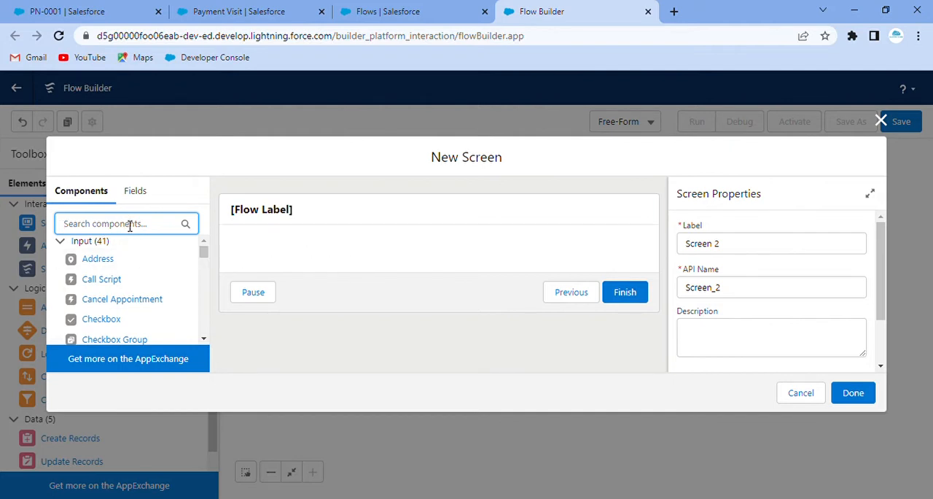
{"action": "type", "text": "sec"}
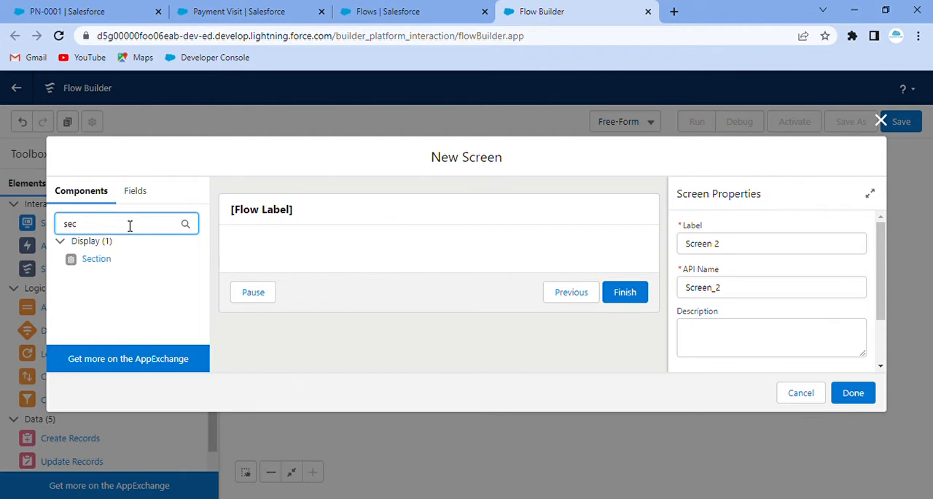
{"action": "left_click_drag", "start_coordinate": [103, 264], "coordinate": [316, 260]}
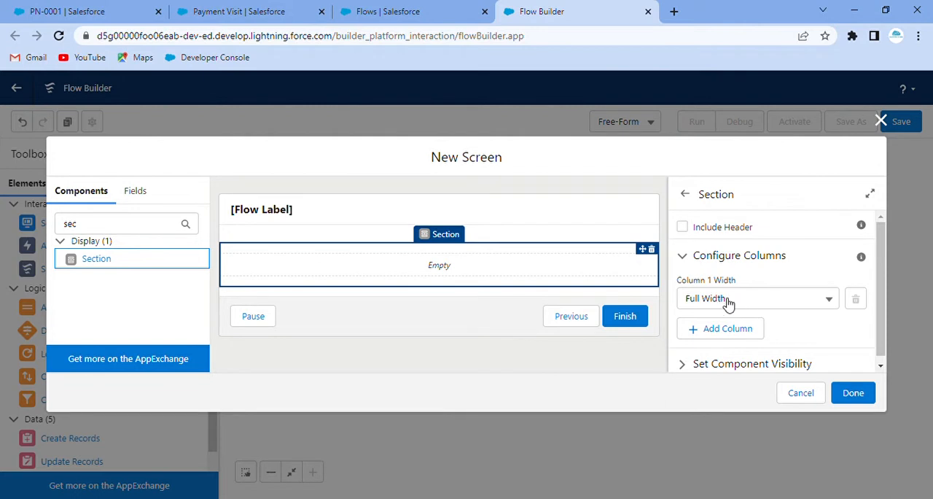
{"action": "left_click", "coordinate": [741, 332]}
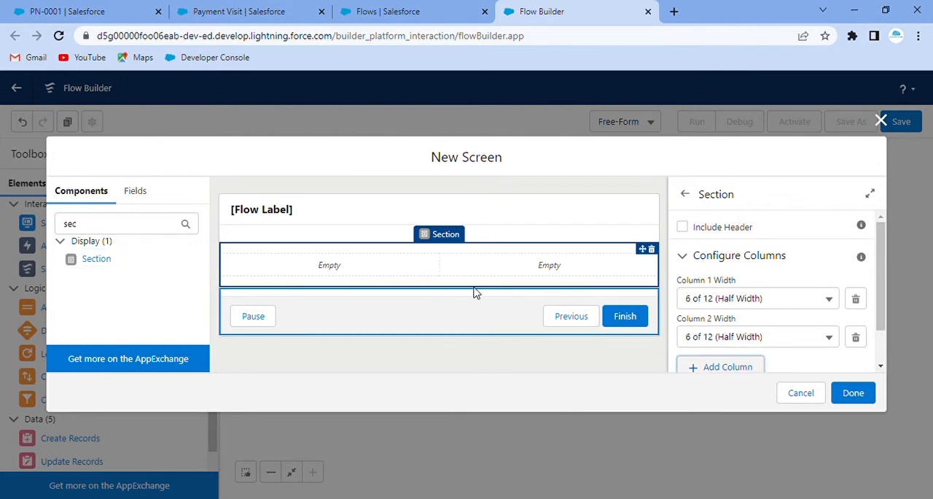
Add a required Date component labelled "Payment Date", API name Payment_Date, to the section's first column.
{"action": "left_click", "coordinate": [90, 231]}
{"action": "key", "text": "BackSpace"}
{"action": "key", "text": "BackSpace"}
{"action": "key", "text": "BackSpace"}
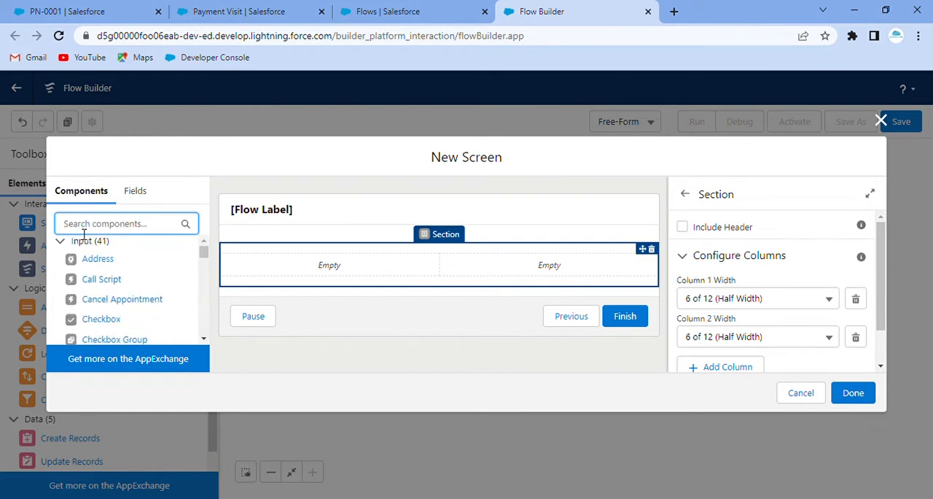
{"action": "type", "text": "date"}
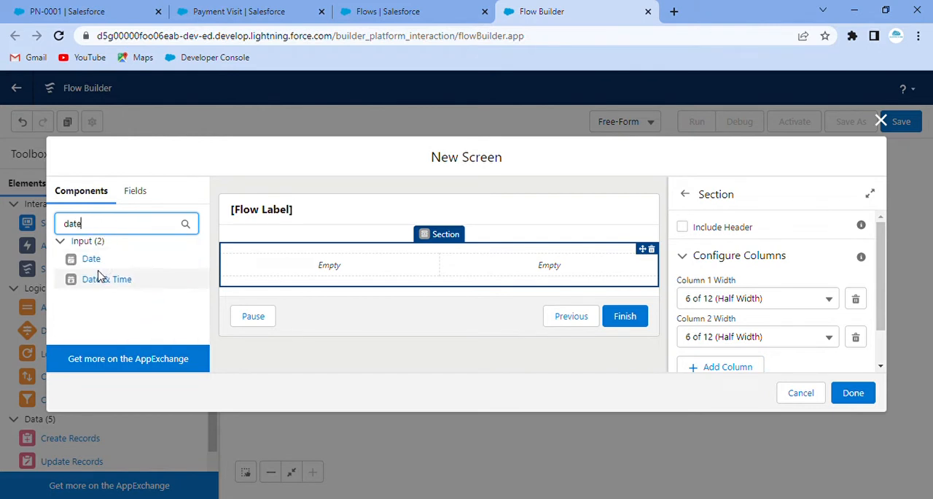
{"action": "left_click_drag", "start_coordinate": [94, 260], "coordinate": [284, 263]}
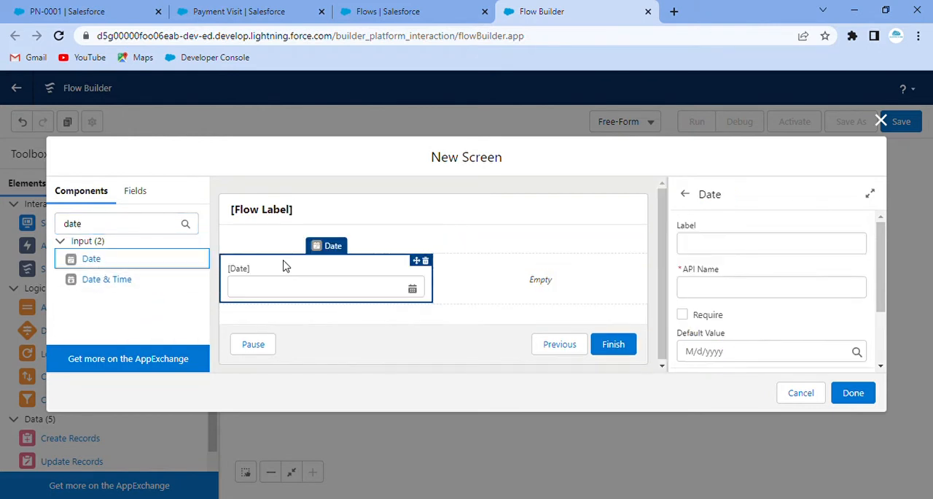
{"action": "left_click", "coordinate": [722, 246]}
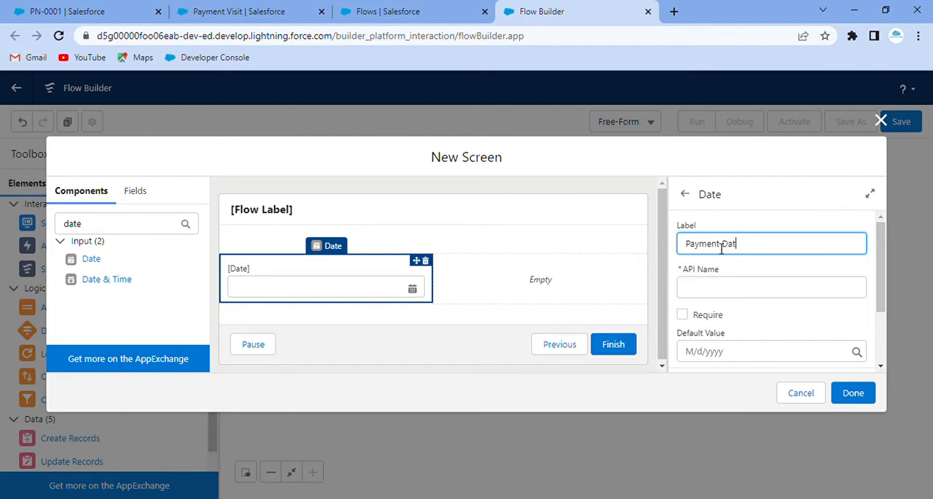
{"action": "left_click", "coordinate": [738, 228]}
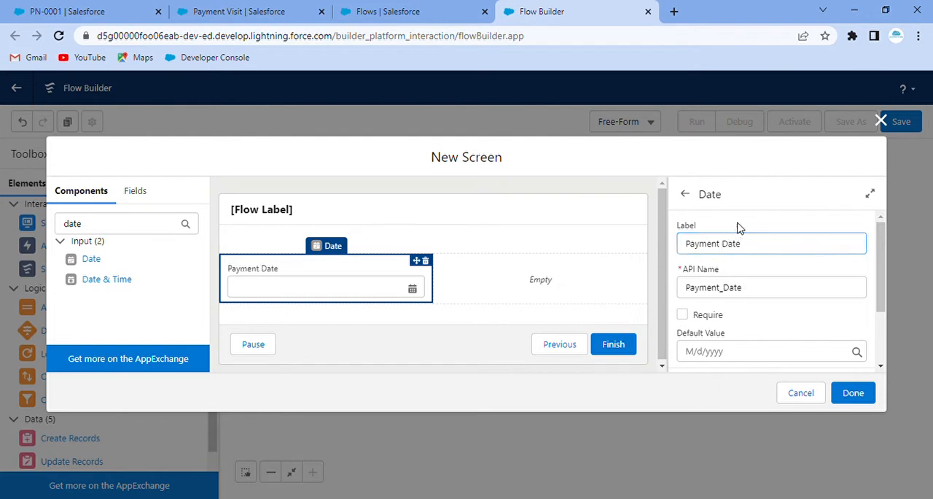
{"action": "left_click", "coordinate": [683, 315]}
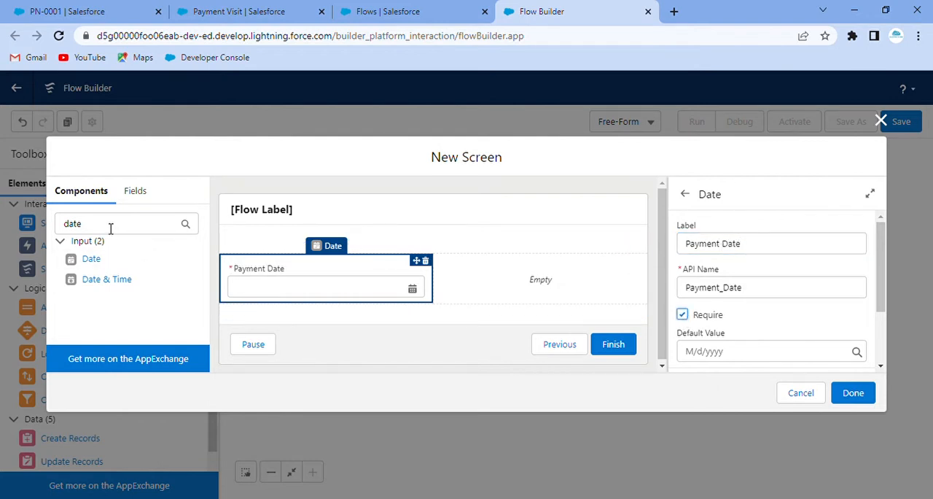
Add a required Currency component labelled "Payment Amount", API name Payment_Amount, to the section's second column.
{"action": "double_click", "coordinate": [81, 224]}
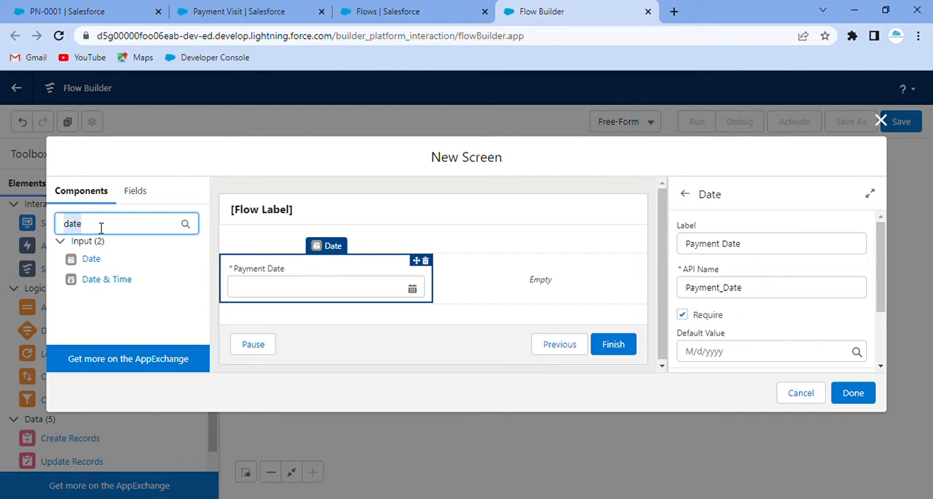
{"action": "type", "text": "curr"}
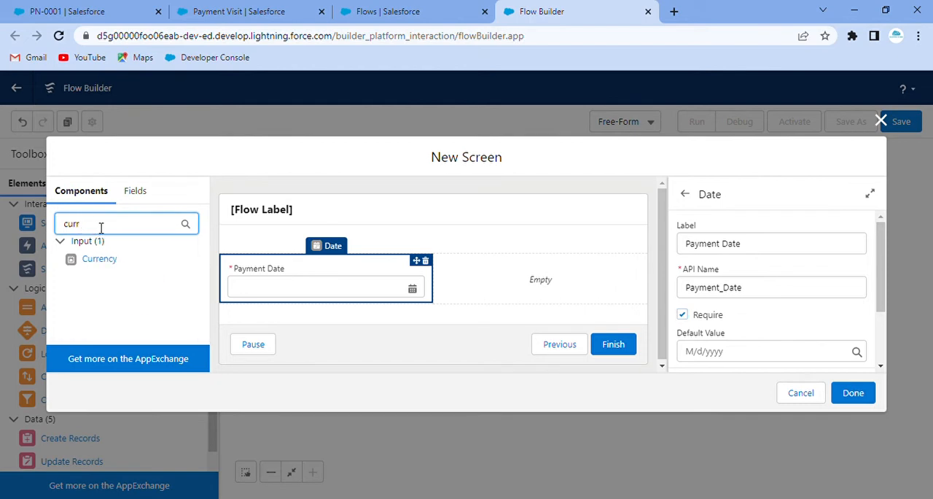
{"action": "left_click_drag", "start_coordinate": [95, 259], "coordinate": [508, 283]}
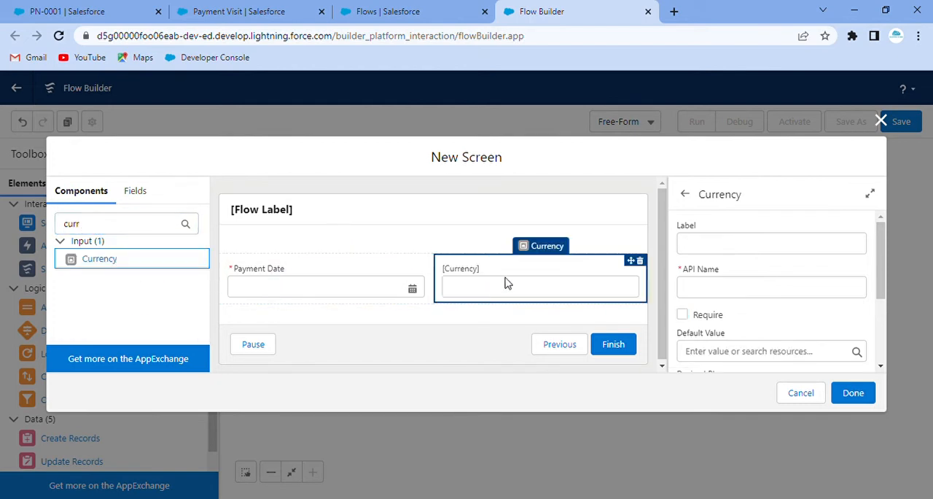
{"action": "left_click", "coordinate": [758, 248]}
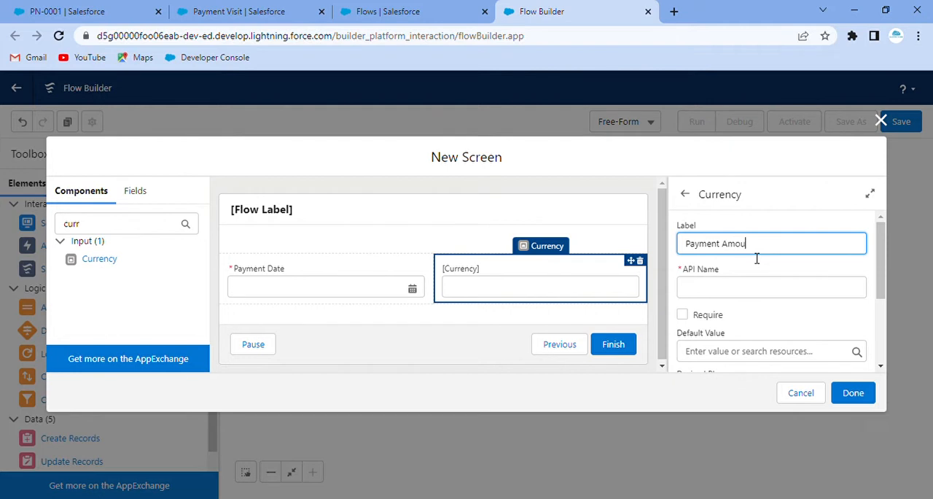
{"action": "left_click", "coordinate": [742, 283]}
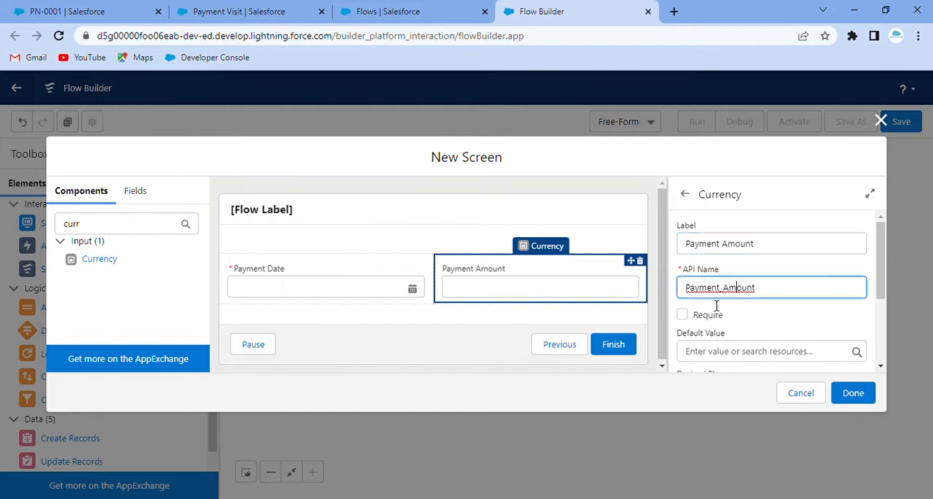
{"action": "left_click", "coordinate": [682, 315]}
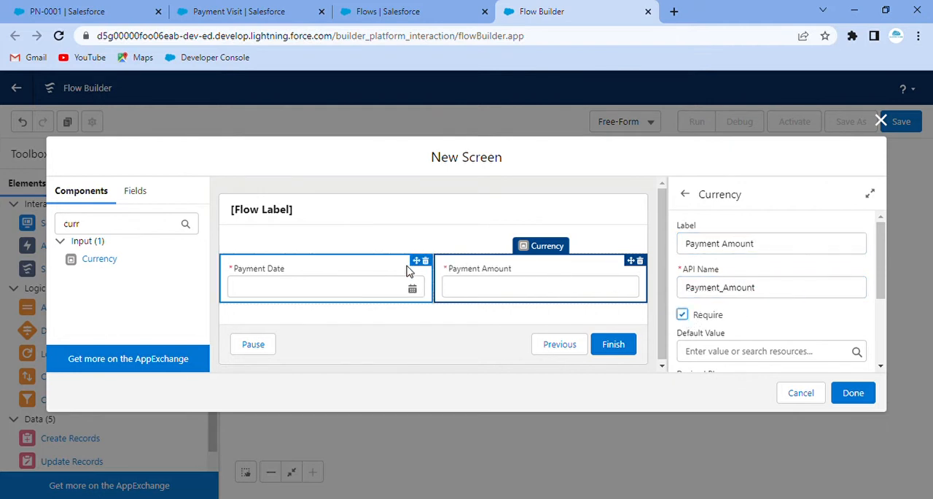
Configure Screen 2's footer to hide the Pause button and finish the screen.
{"action": "left_click", "coordinate": [460, 333]}
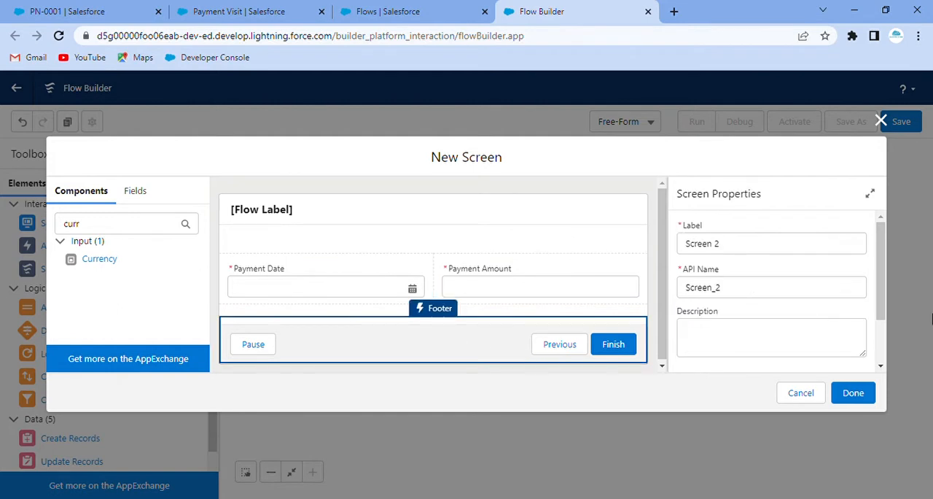
{"action": "left_click_drag", "start_coordinate": [884, 283], "coordinate": [895, 368]}
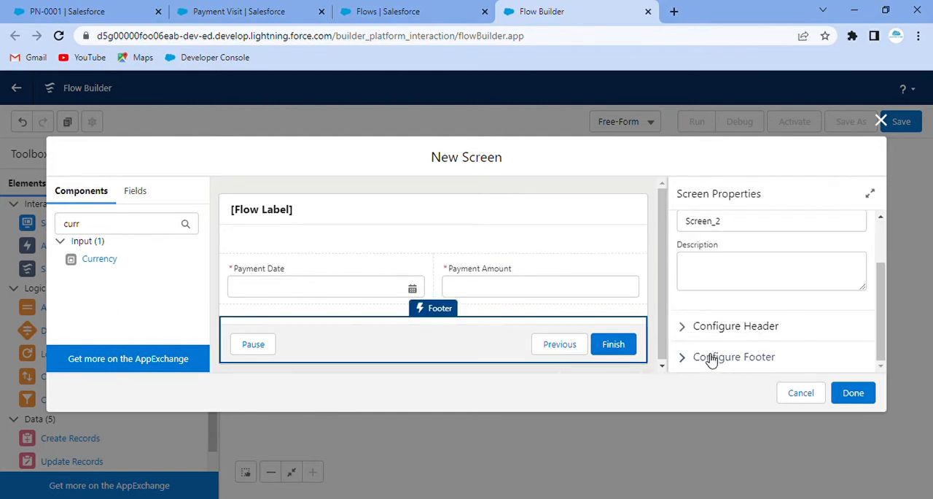
{"action": "left_click", "coordinate": [689, 359]}
{"action": "scroll", "coordinate": [766, 333], "scroll_direction": "down", "scroll_amount": 2}
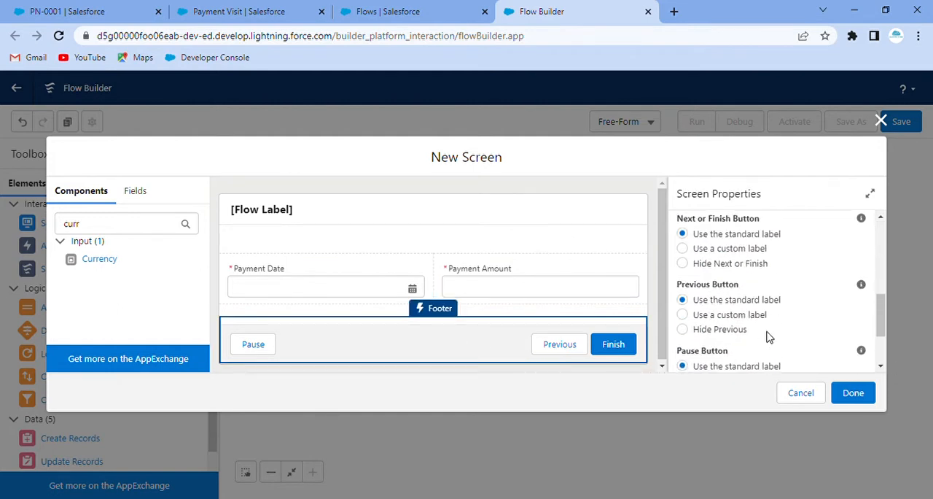
{"action": "scroll", "coordinate": [715, 335], "scroll_direction": "down", "scroll_amount": 1}
{"action": "scroll", "coordinate": [717, 337], "scroll_direction": "down", "scroll_amount": 1}
{"action": "left_click", "coordinate": [682, 327]}
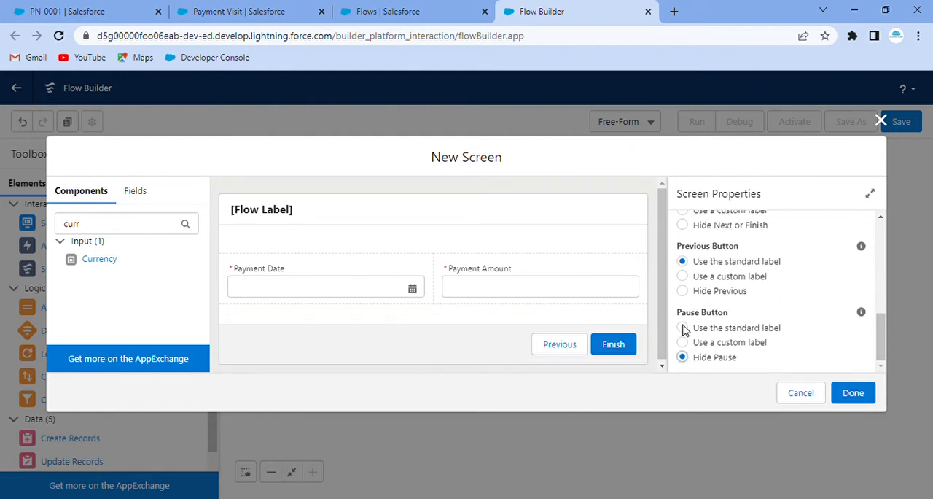
{"action": "left_click", "coordinate": [859, 394]}
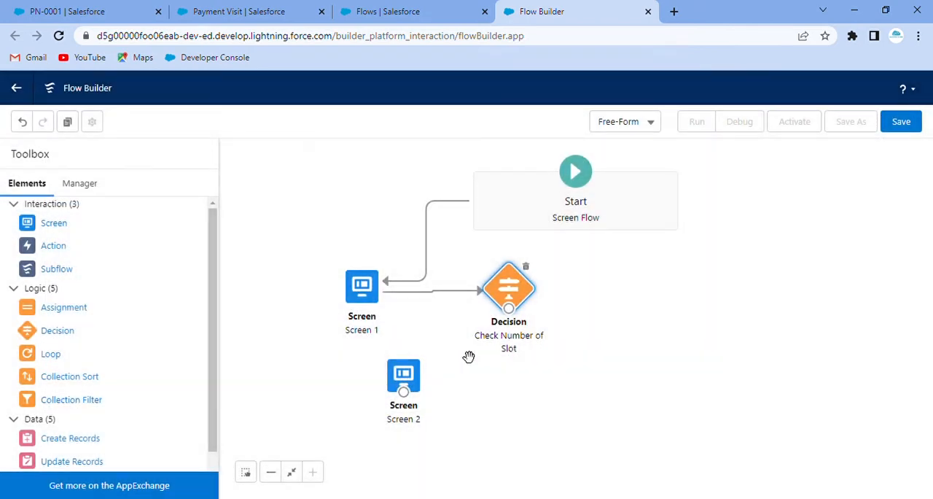
Add another screen element below the decision, labelled "Screen 3" with API name Screen_3.
{"action": "left_click", "coordinate": [412, 373]}
{"action": "left_click_drag", "start_coordinate": [75, 226], "coordinate": [215, 293]}
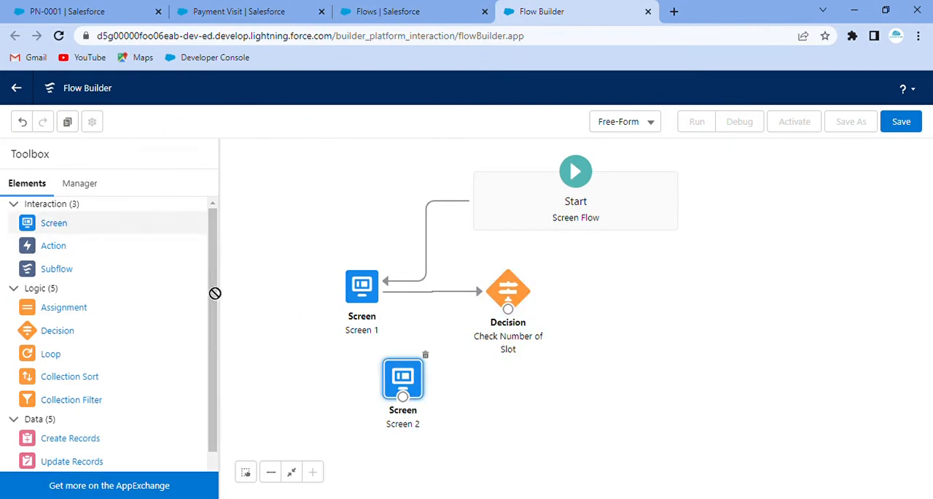
{"action": "left_click_drag", "start_coordinate": [531, 392], "coordinate": [531, 392]}
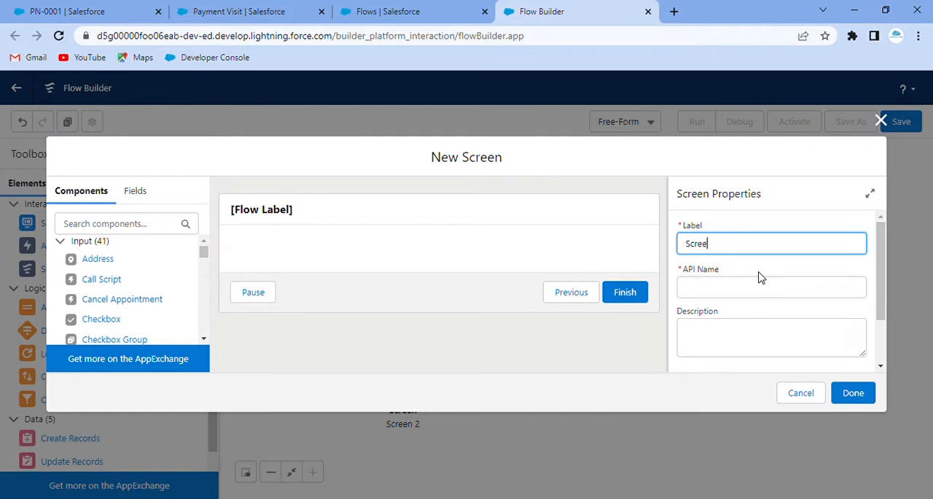
{"action": "type", "text": "Screen 3"}
{"action": "left_click", "coordinate": [754, 228]}
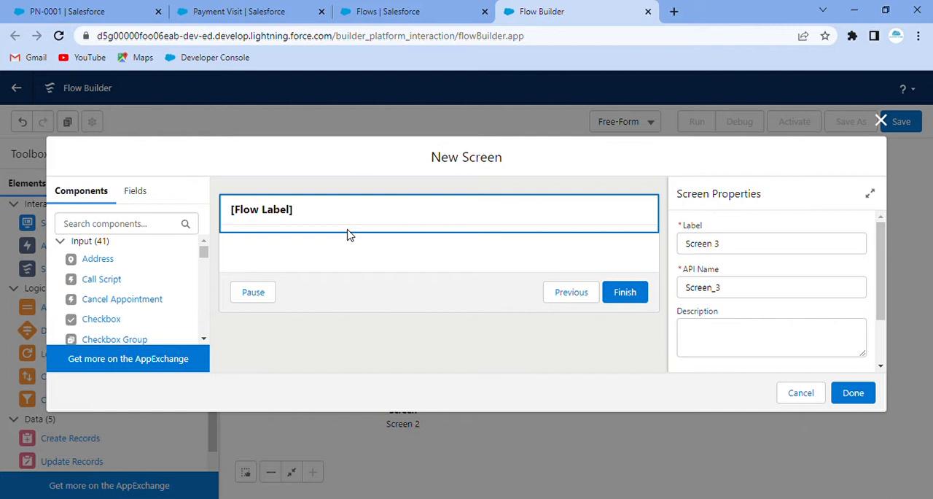
Add two Section components to Screen 3, one below the other.
{"action": "left_click", "coordinate": [111, 227]}
{"action": "type", "text": "sec"}
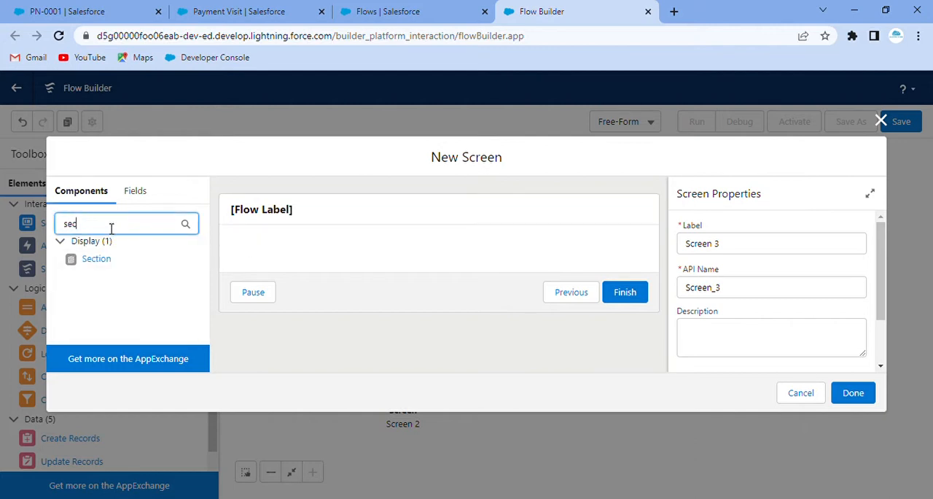
{"action": "left_click_drag", "start_coordinate": [104, 266], "coordinate": [258, 246]}
{"action": "left_click_drag", "start_coordinate": [99, 266], "coordinate": [259, 261]}
{"action": "left_click_drag", "start_coordinate": [93, 264], "coordinate": [310, 290]}
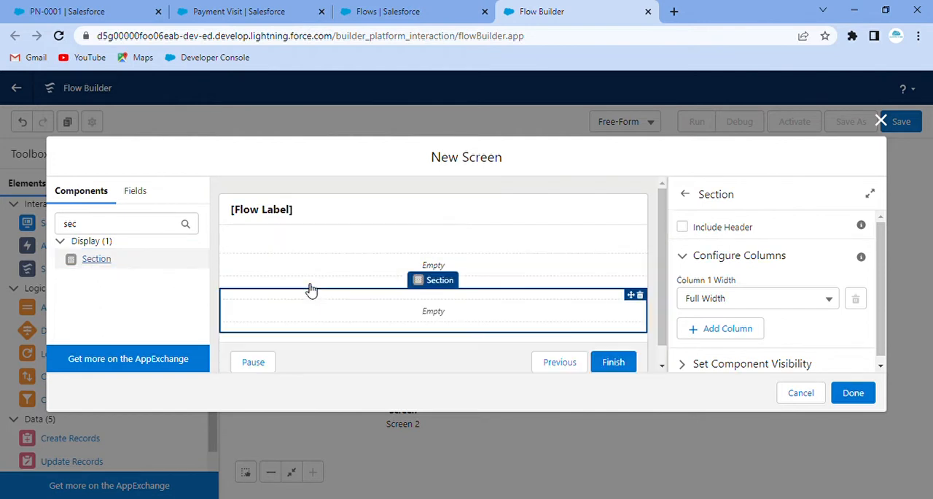
Search the screen components for "date".
{"action": "left_click", "coordinate": [83, 231]}
{"action": "double_click", "coordinate": [81, 231]}
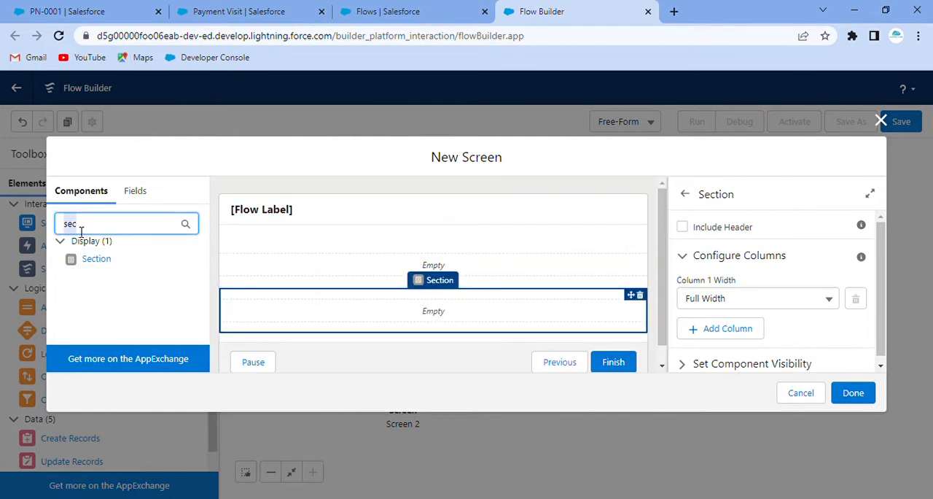
{"action": "type", "text": "date"}
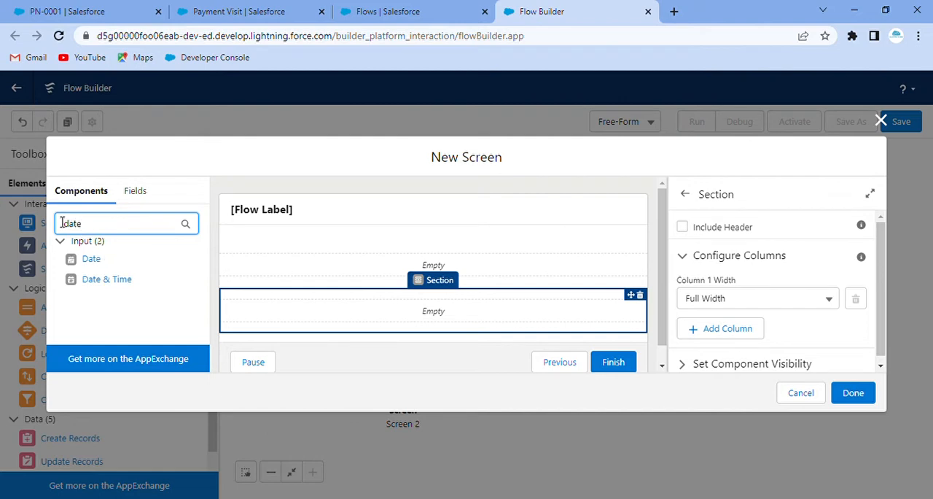
{"action": "left_click_drag", "start_coordinate": [91, 259], "coordinate": [254, 271]}
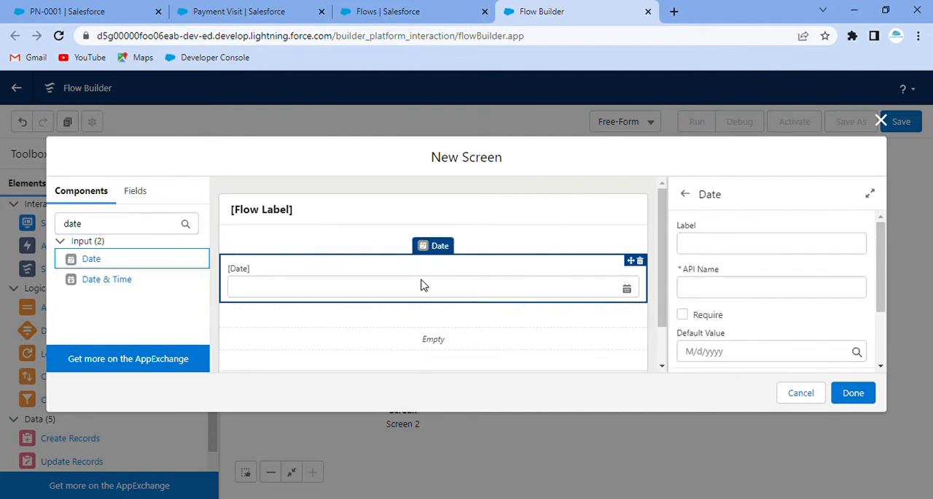
{"action": "left_click", "coordinate": [640, 260]}
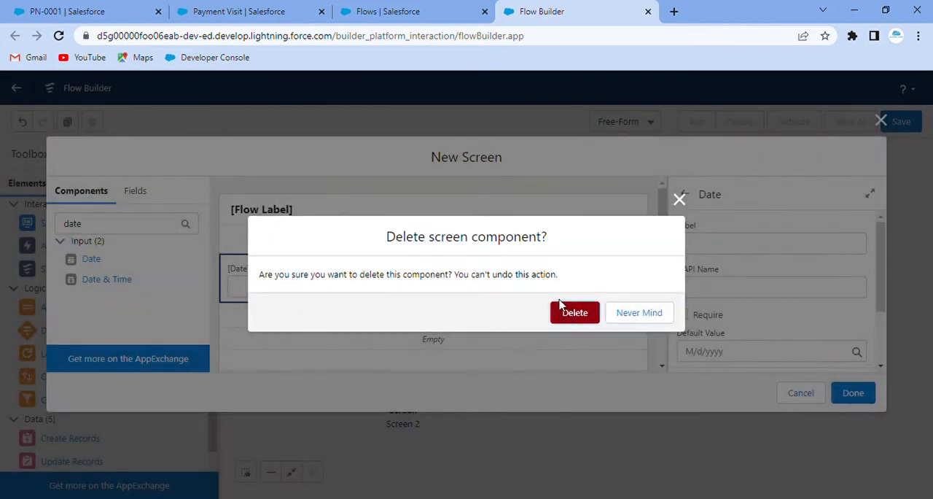
{"action": "left_click", "coordinate": [560, 309]}
Add a second column to each of Screen 3's two sections.
{"action": "left_click", "coordinate": [372, 263]}
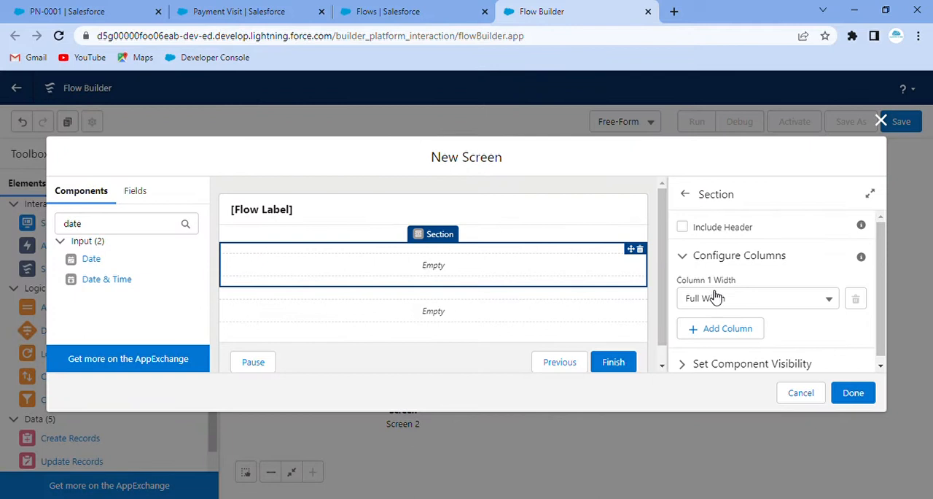
{"action": "left_click", "coordinate": [727, 328]}
{"action": "left_click", "coordinate": [423, 311]}
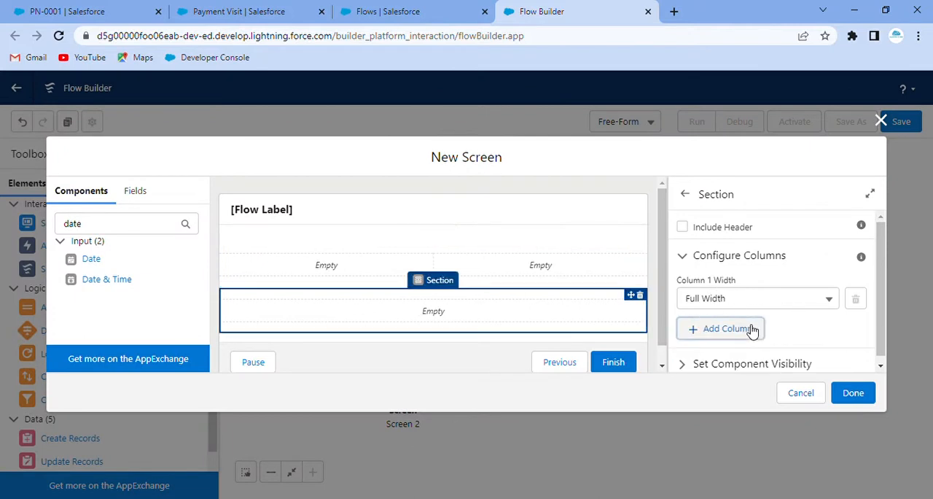
{"action": "left_click", "coordinate": [696, 328]}
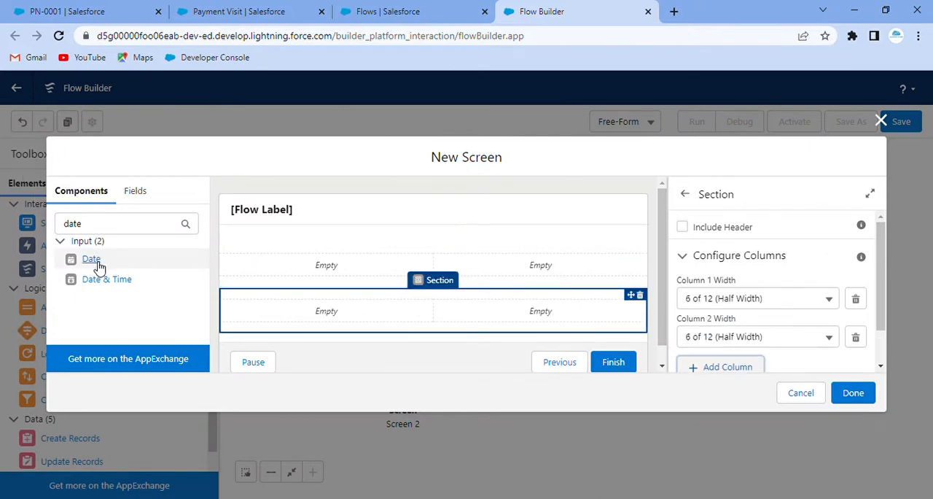
Add a Date component labelled "First Payment Date", API name First_Payment_Date, to the upper section's first column.
{"action": "left_click_drag", "start_coordinate": [95, 261], "coordinate": [262, 267]}
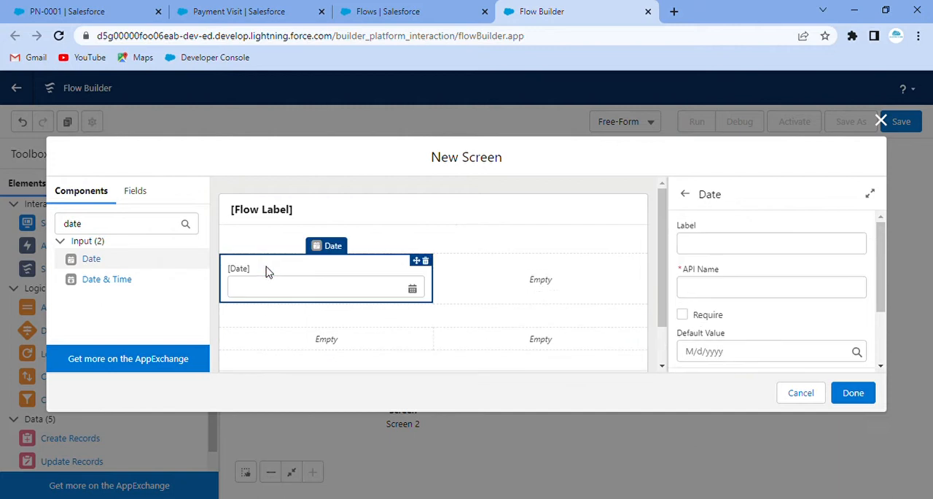
{"action": "left_click", "coordinate": [701, 248]}
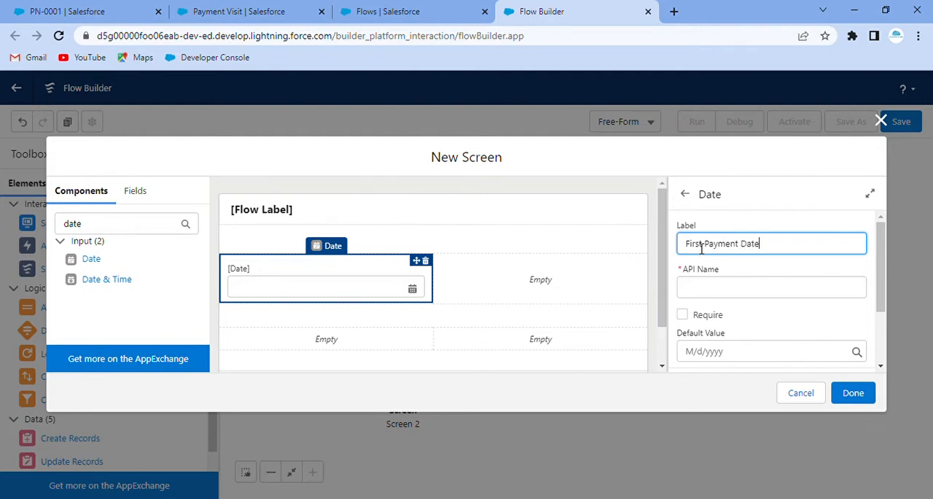
{"action": "left_click", "coordinate": [726, 225]}
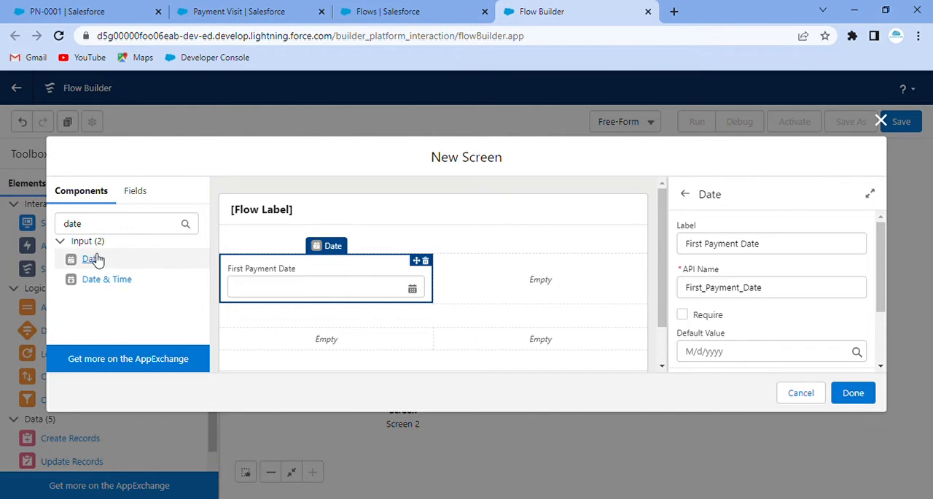
{"action": "left_click_drag", "start_coordinate": [104, 260], "coordinate": [267, 330]}
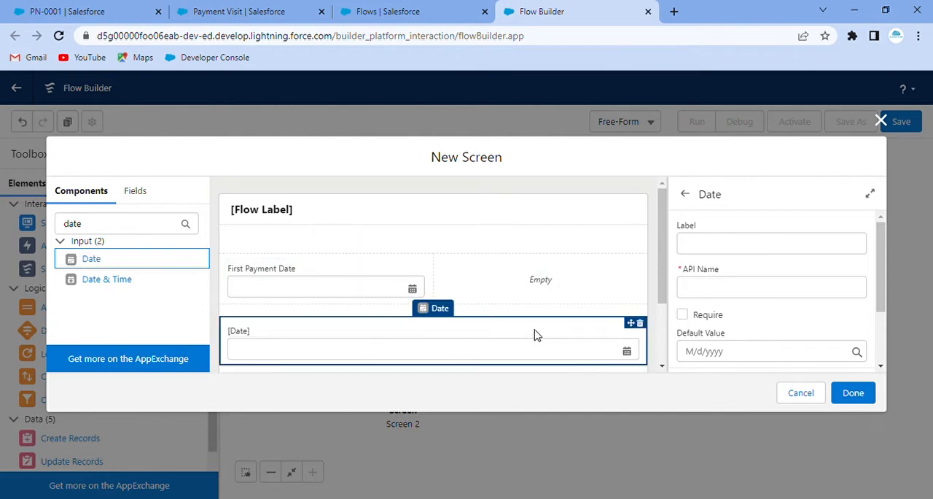
{"action": "left_click", "coordinate": [640, 323]}
{"action": "left_click", "coordinate": [575, 312]}
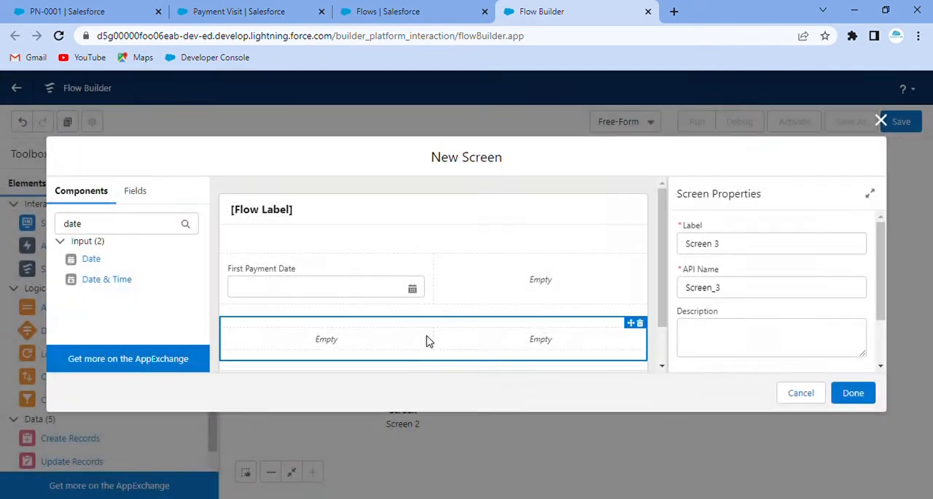
Add a Date component labelled "Second Payment Date", API name Second_Payment_Date, to the lower section's first column.
{"action": "left_click", "coordinate": [427, 341]}
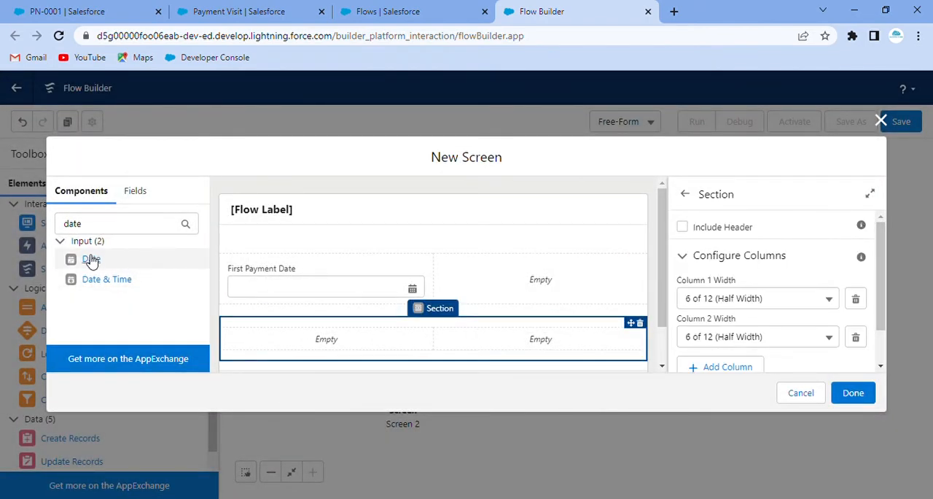
{"action": "left_click_drag", "start_coordinate": [91, 260], "coordinate": [294, 345]}
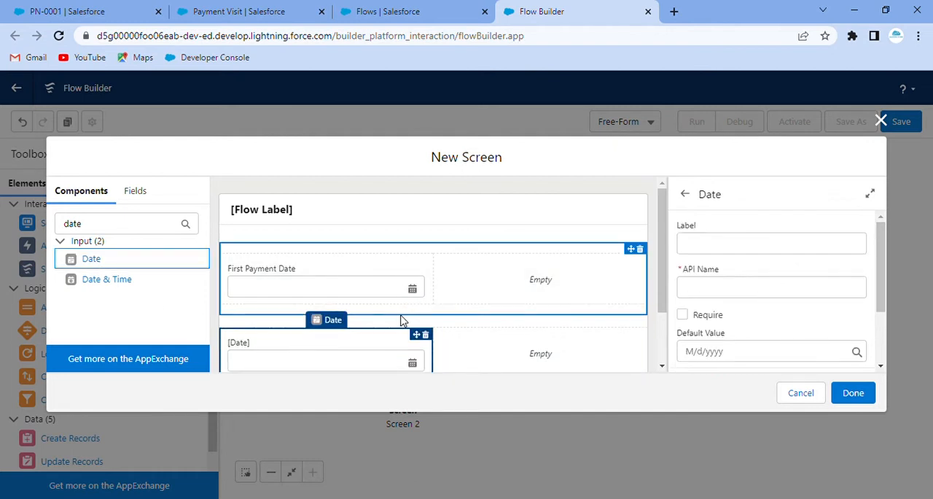
{"action": "scroll", "coordinate": [401, 317], "scroll_direction": "down", "scroll_amount": 1}
{"action": "left_click", "coordinate": [697, 245]}
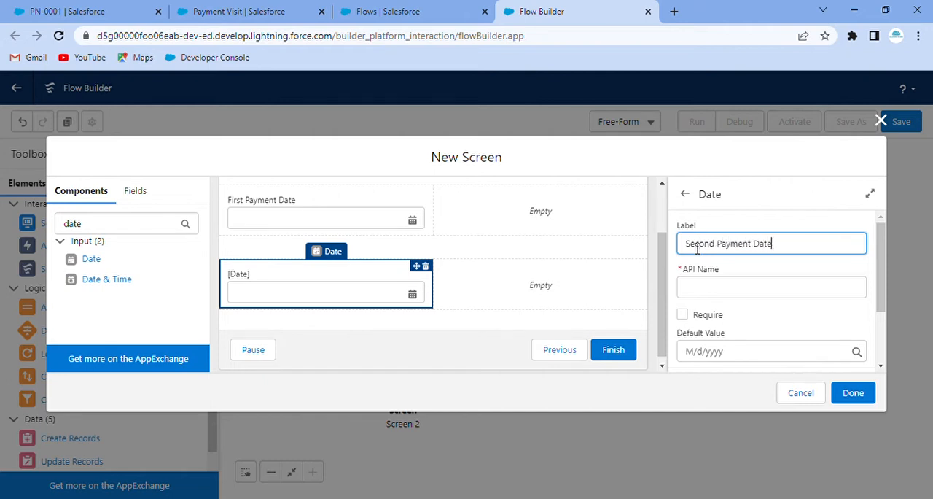
{"action": "left_click", "coordinate": [728, 214]}
Add a Currency component labelled "First Payment Amount", API name First_Payment_Amount, to the upper section's second column.
{"action": "scroll", "coordinate": [327, 269], "scroll_direction": "up", "scroll_amount": 1}
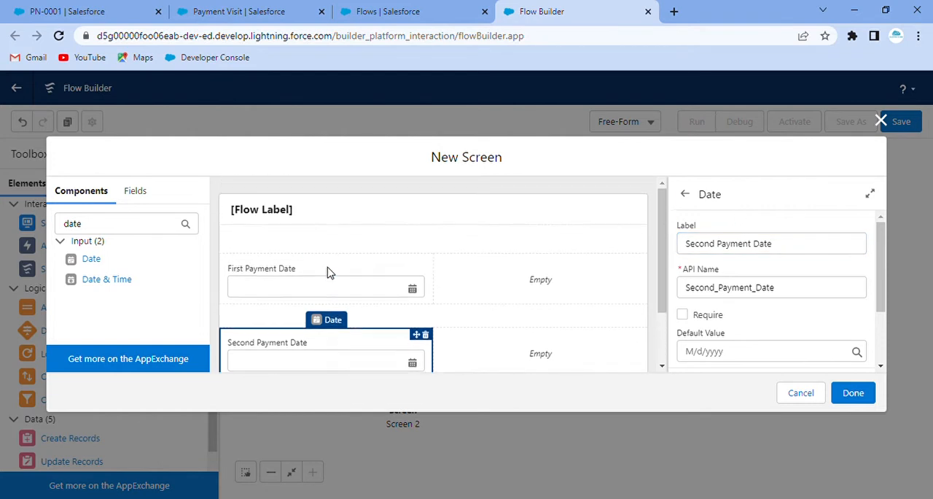
{"action": "double_click", "coordinate": [77, 230]}
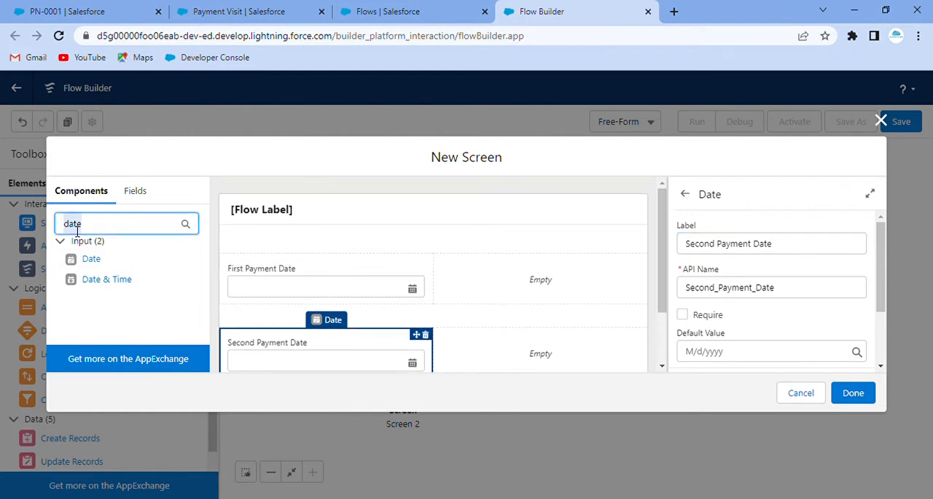
{"action": "type", "text": "curr"}
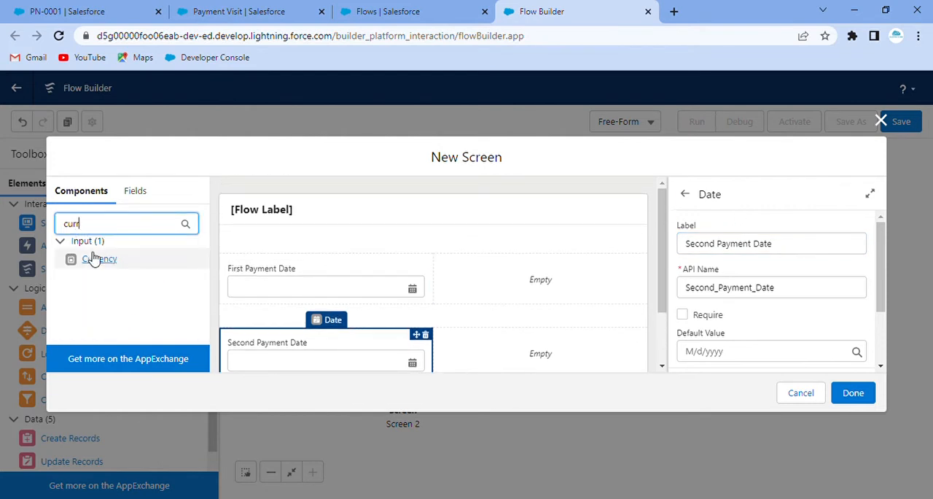
{"action": "left_click_drag", "start_coordinate": [95, 256], "coordinate": [500, 268]}
{"action": "left_click", "coordinate": [718, 245]}
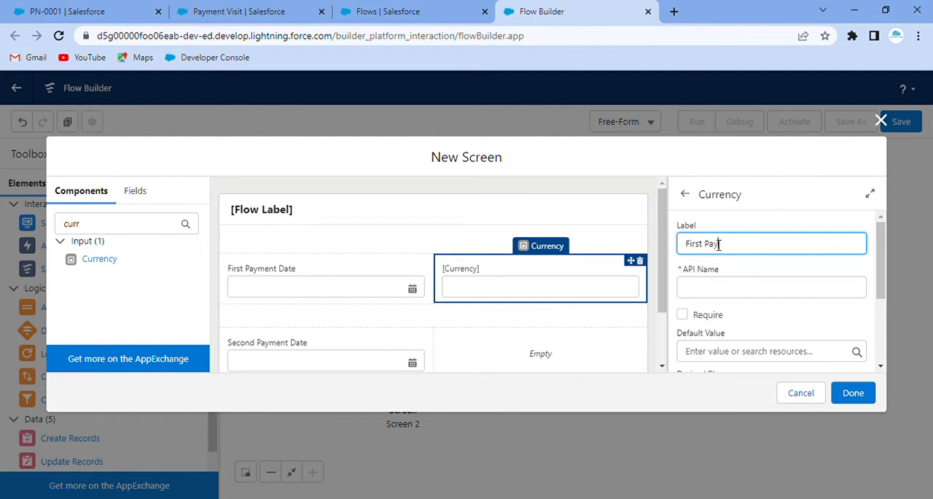
{"action": "type", "text": "First Payment Amount"}
{"action": "left_click", "coordinate": [723, 213]}
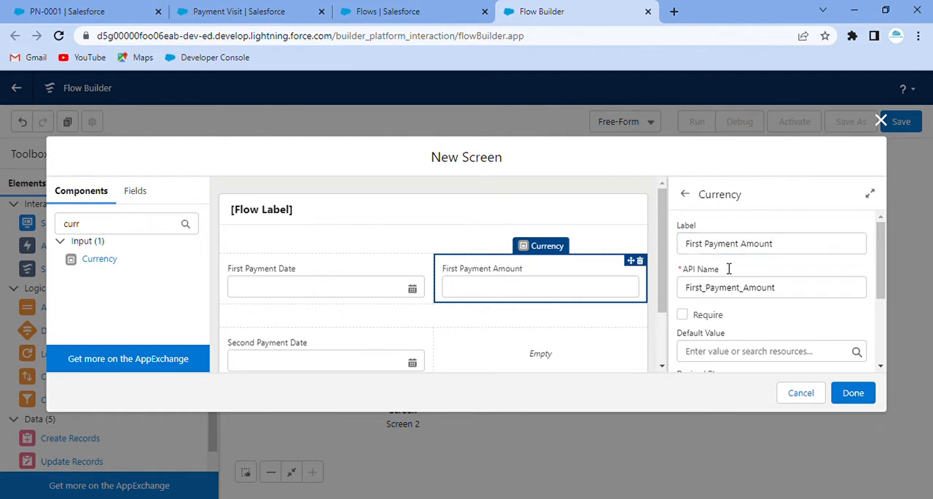
Add a Currency component labelled "Second Payment Amount" to the lower section's second column.
{"action": "left_click_drag", "start_coordinate": [100, 263], "coordinate": [570, 351]}
{"action": "left_click", "coordinate": [700, 246]}
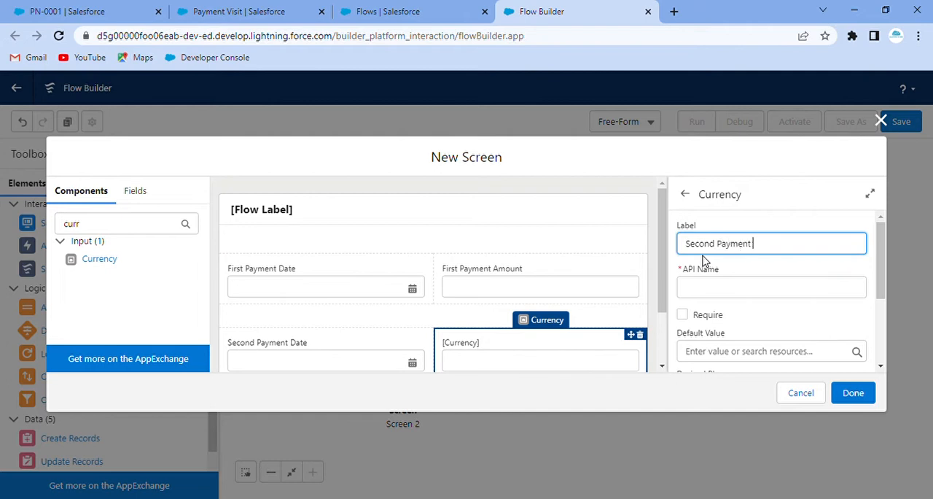
{"action": "type", "text": "Second Payment Amount"}
{"action": "left_click", "coordinate": [721, 212]}
Configure Screen 3's footer to hide the Pause button and finish the screen.
{"action": "scroll", "coordinate": [718, 245], "scroll_direction": "down", "scroll_amount": 3}
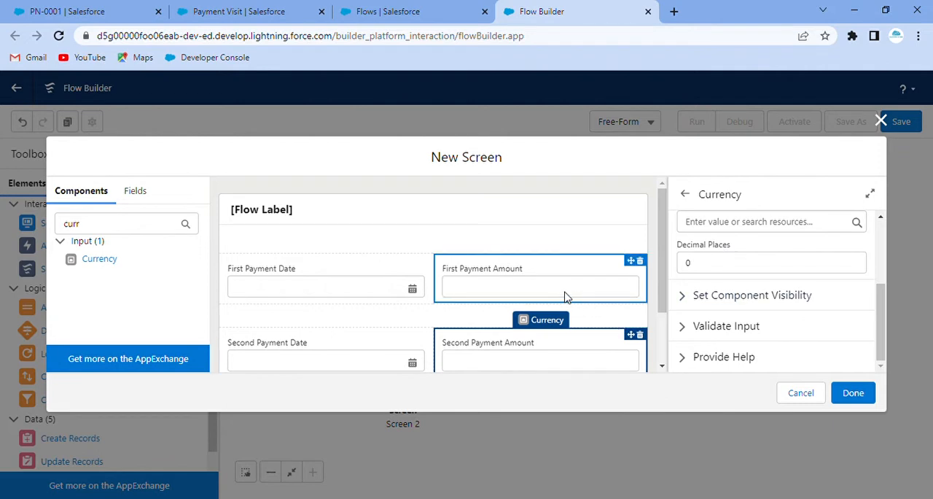
{"action": "scroll", "coordinate": [448, 226], "scroll_direction": "down", "scroll_amount": 2}
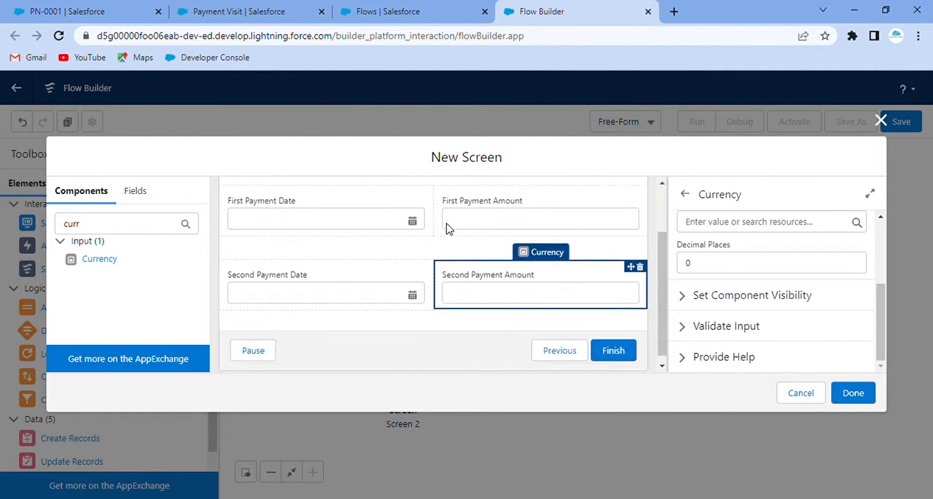
{"action": "left_click", "coordinate": [454, 355]}
{"action": "scroll", "coordinate": [878, 291], "scroll_direction": "down", "scroll_amount": 1}
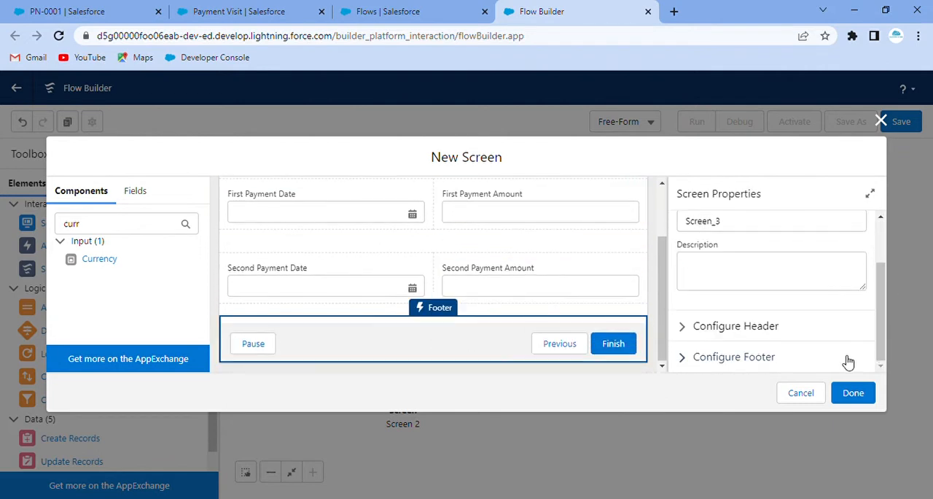
{"action": "left_click", "coordinate": [688, 358]}
{"action": "scroll", "coordinate": [753, 344], "scroll_direction": "down", "scroll_amount": 5}
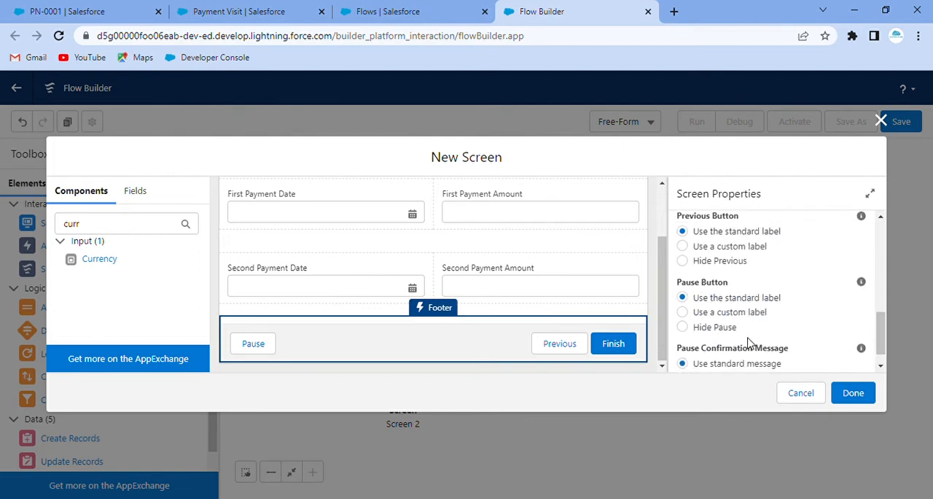
{"action": "left_click", "coordinate": [684, 307]}
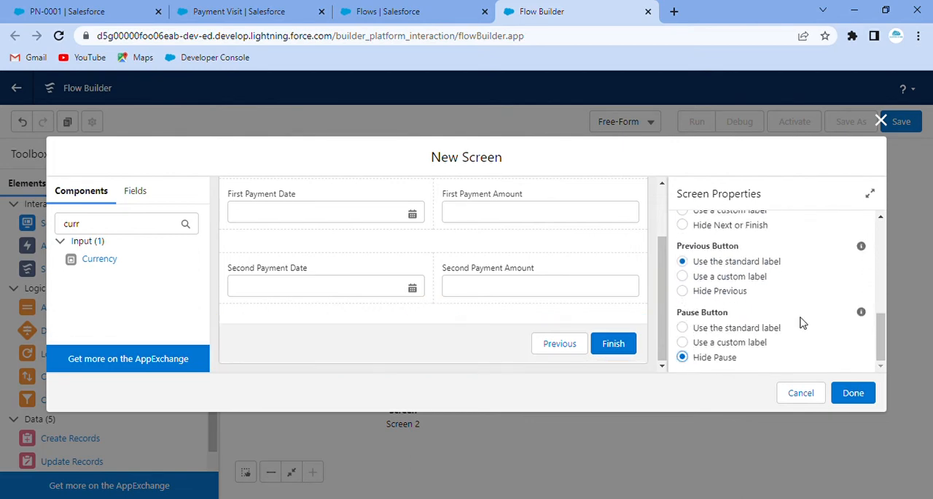
{"action": "left_click", "coordinate": [852, 391]}
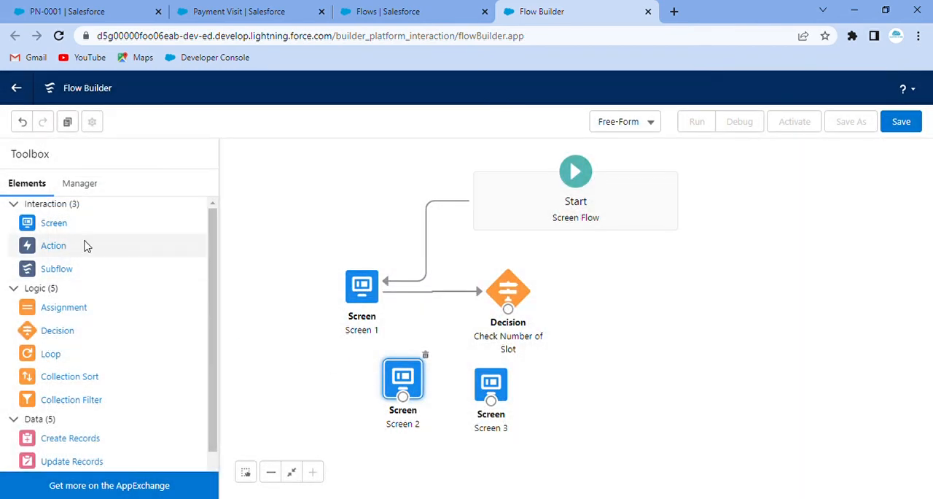
Add another screen element beside Screen 3, labelled "Screen 4" with API name Screen_4.
{"action": "left_click_drag", "start_coordinate": [53, 225], "coordinate": [577, 372]}
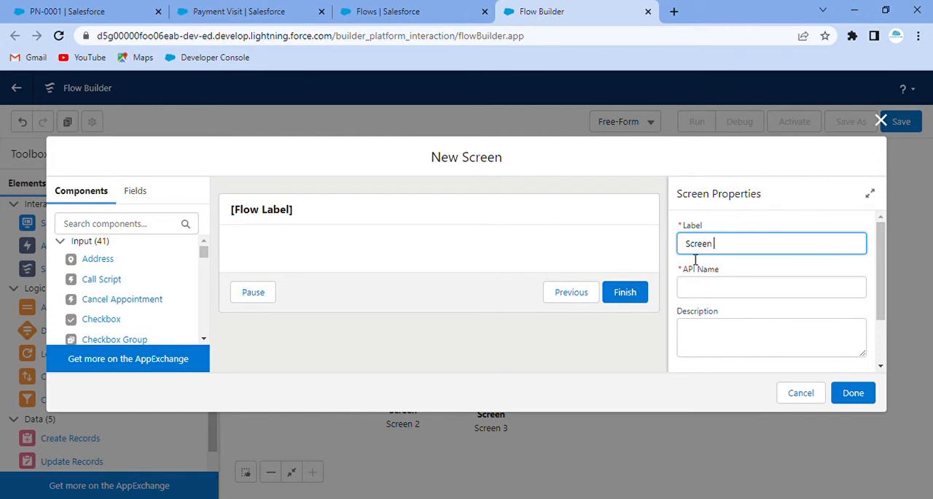
{"action": "left_click", "coordinate": [759, 215]}
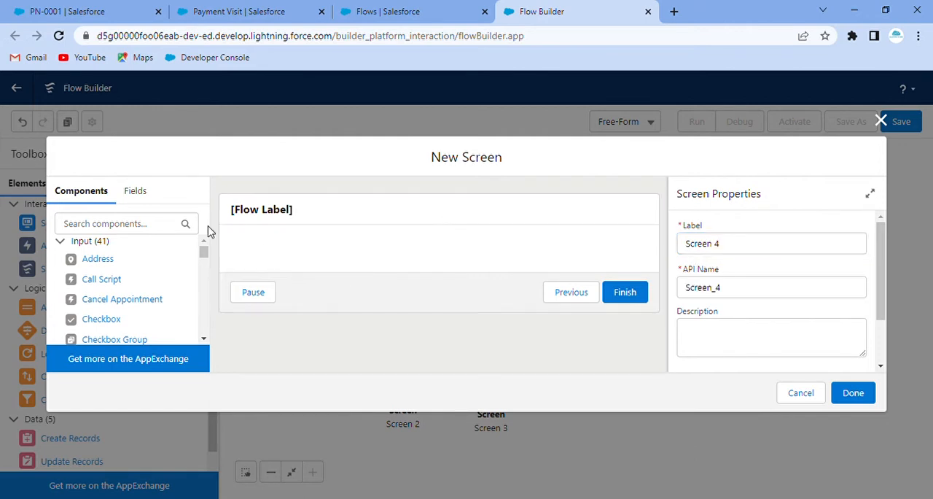
Add three stacked Section components to Screen 4, each split into two half-width columns.
{"action": "left_click", "coordinate": [136, 226]}
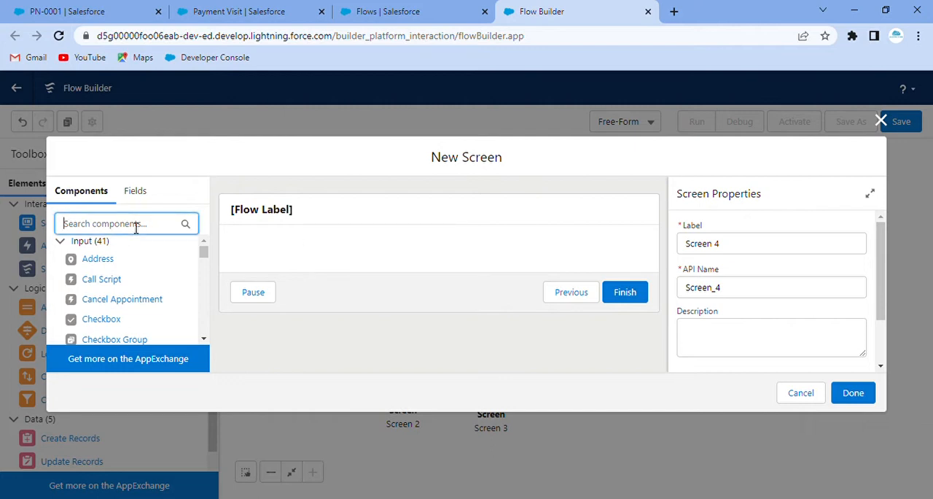
{"action": "type", "text": "sec"}
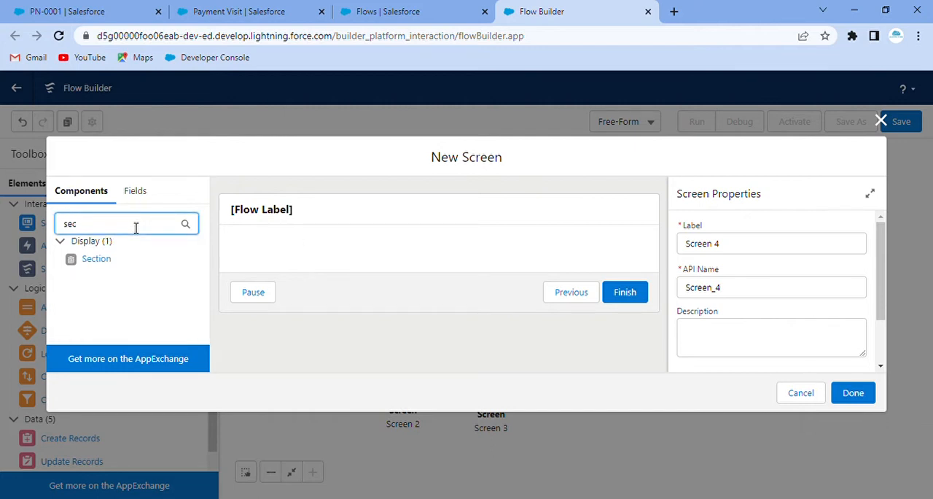
{"action": "left_click_drag", "start_coordinate": [90, 263], "coordinate": [292, 255]}
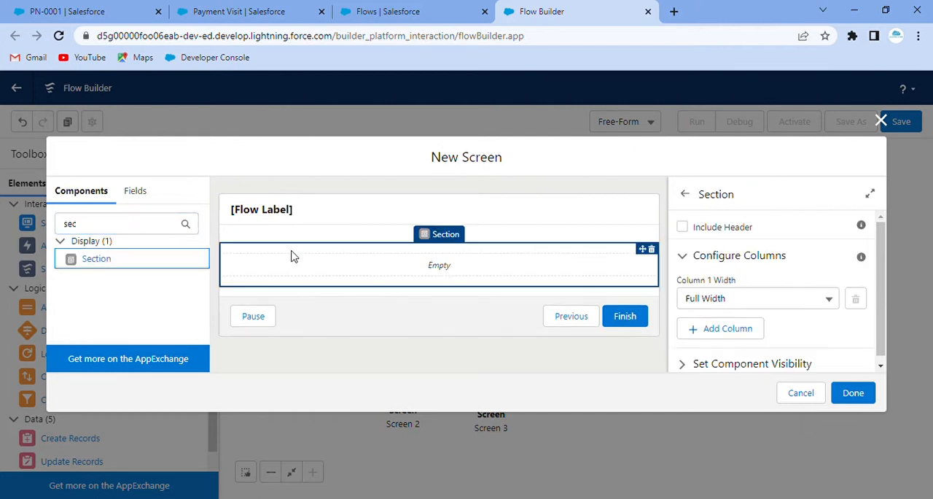
{"action": "left_click_drag", "start_coordinate": [90, 265], "coordinate": [159, 264]}
{"action": "left_click", "coordinate": [743, 329]}
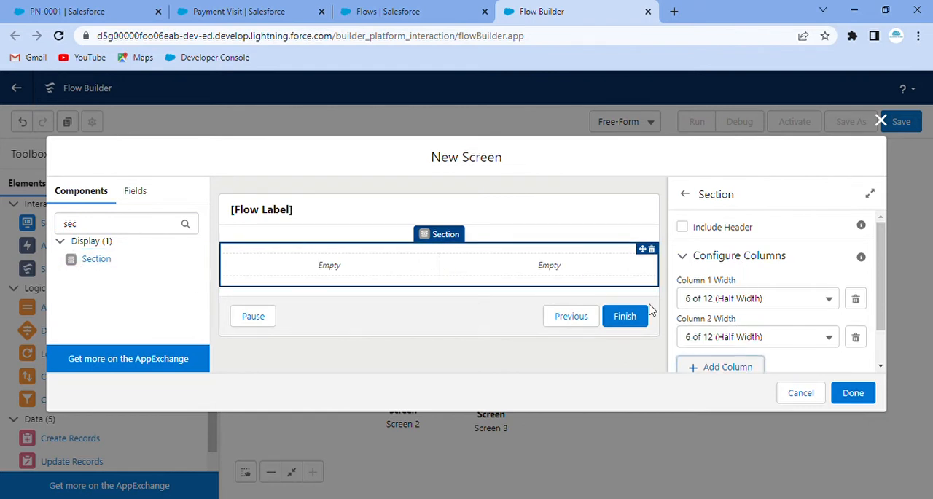
{"action": "left_click_drag", "start_coordinate": [92, 258], "coordinate": [235, 286]}
{"action": "left_click", "coordinate": [721, 329]}
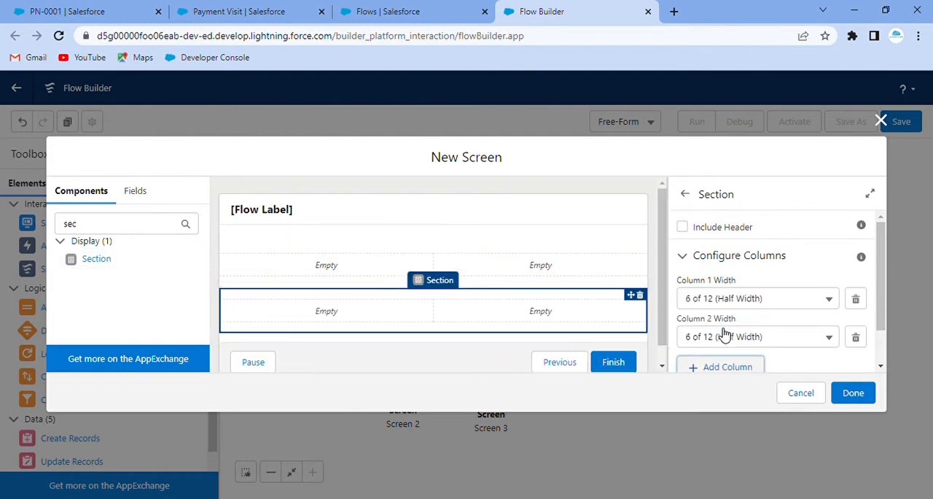
{"action": "left_click_drag", "start_coordinate": [92, 264], "coordinate": [325, 328]}
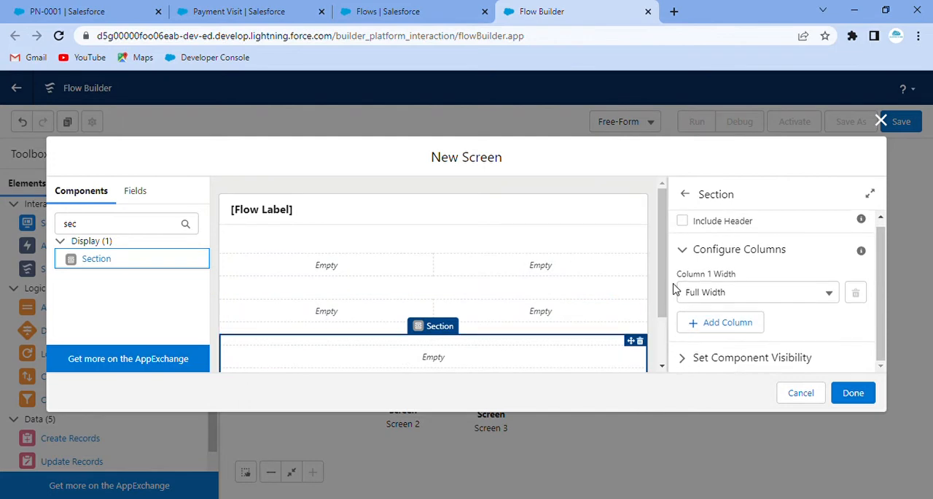
{"action": "scroll", "coordinate": [583, 313], "scroll_direction": "down", "scroll_amount": 1}
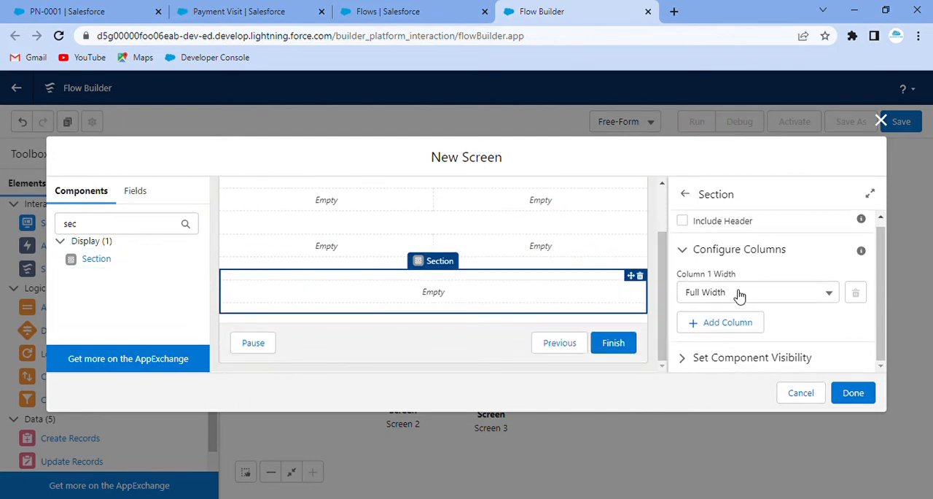
{"action": "left_click", "coordinate": [736, 323]}
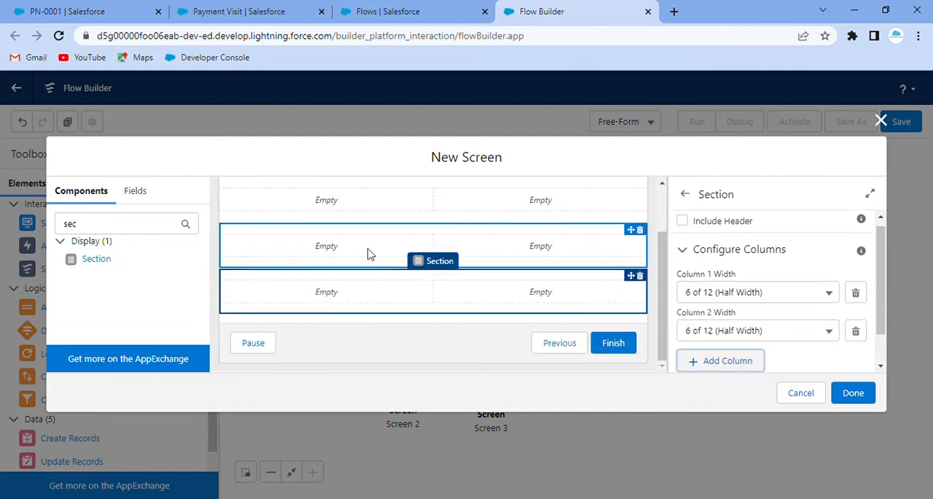
Add a required Date component labelled "First Payment Date", API name First_Payment_Date1, to the first section's first column.
{"action": "double_click", "coordinate": [78, 227]}
{"action": "type", "text": "date"}
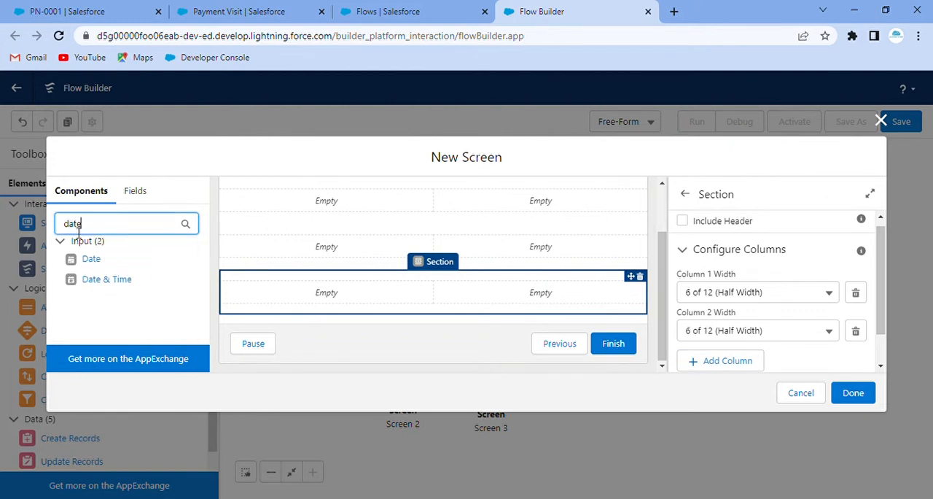
{"action": "left_click_drag", "start_coordinate": [91, 260], "coordinate": [281, 206]}
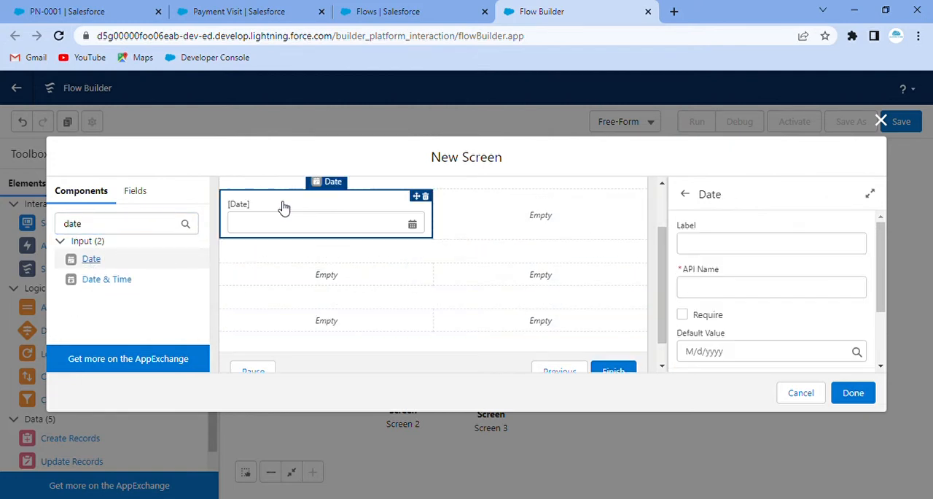
{"action": "left_click", "coordinate": [737, 250]}
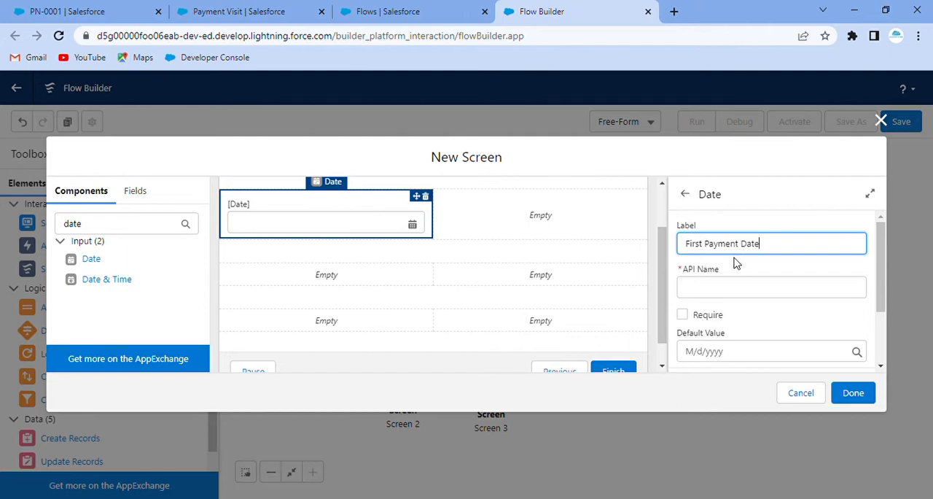
{"action": "left_click", "coordinate": [735, 270]}
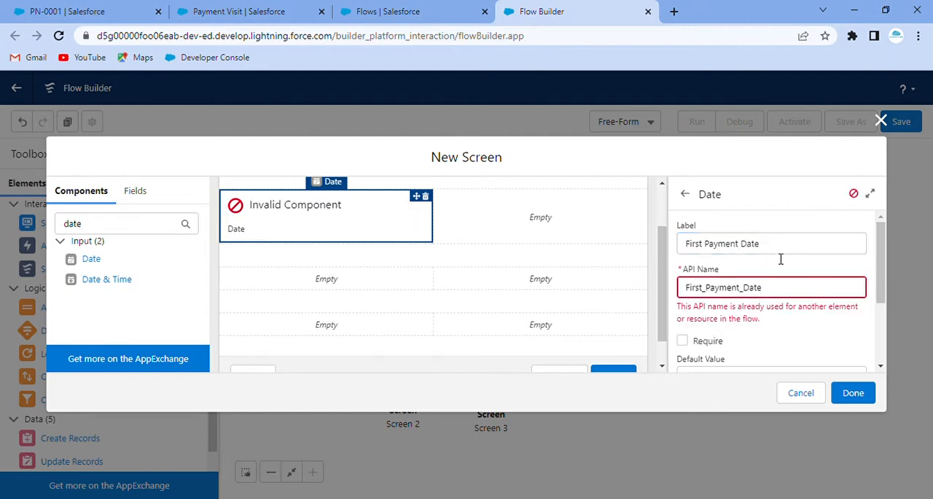
{"action": "left_click", "coordinate": [771, 296]}
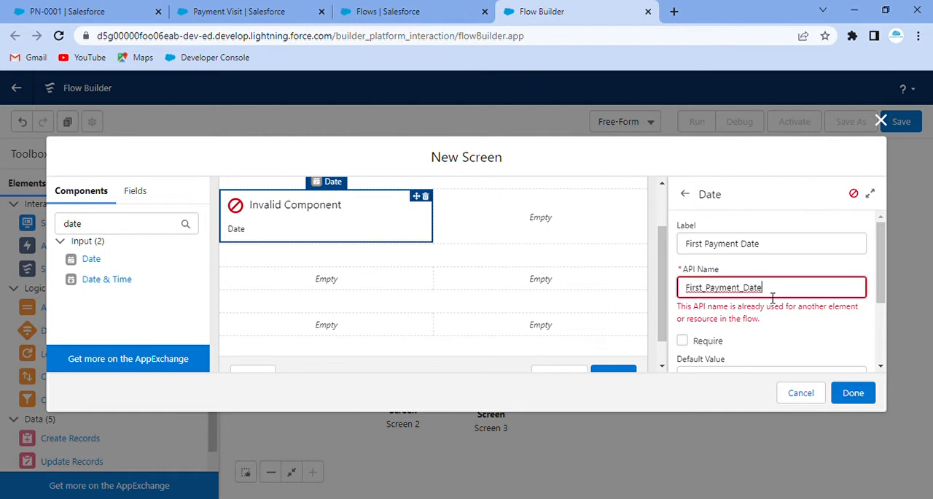
{"action": "type", "text": "1"}
{"action": "left_click", "coordinate": [809, 260]}
{"action": "scroll", "coordinate": [800, 288], "scroll_direction": "down", "scroll_amount": 1}
{"action": "scroll", "coordinate": [800, 292], "scroll_direction": "down", "scroll_amount": 1}
{"action": "left_click", "coordinate": [682, 248]}
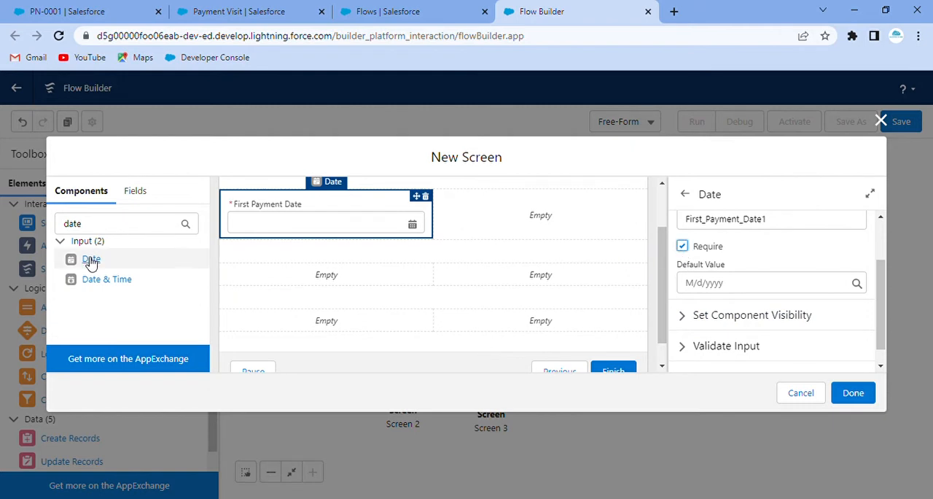
Add a Date component labelled "Second Payment Date", API name Second_Payment_Date1, to the second section's first column.
{"action": "left_click_drag", "start_coordinate": [92, 263], "coordinate": [268, 278]}
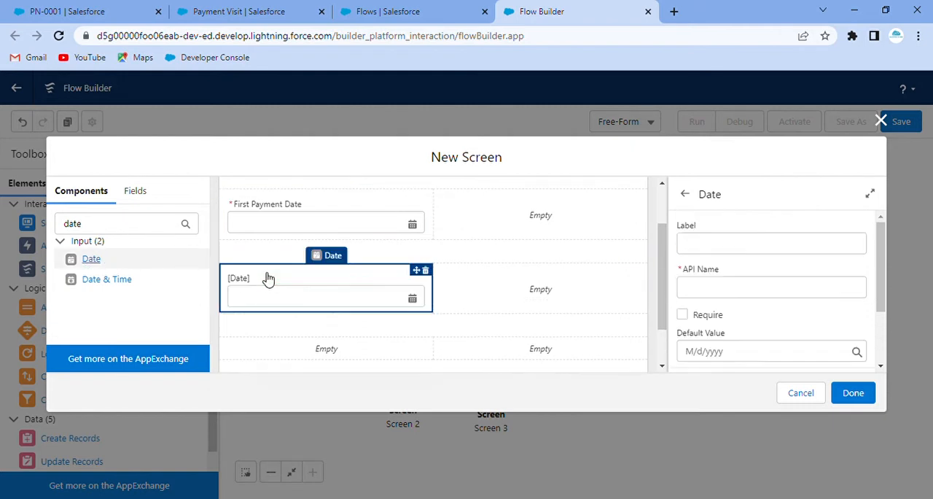
{"action": "left_click", "coordinate": [761, 251]}
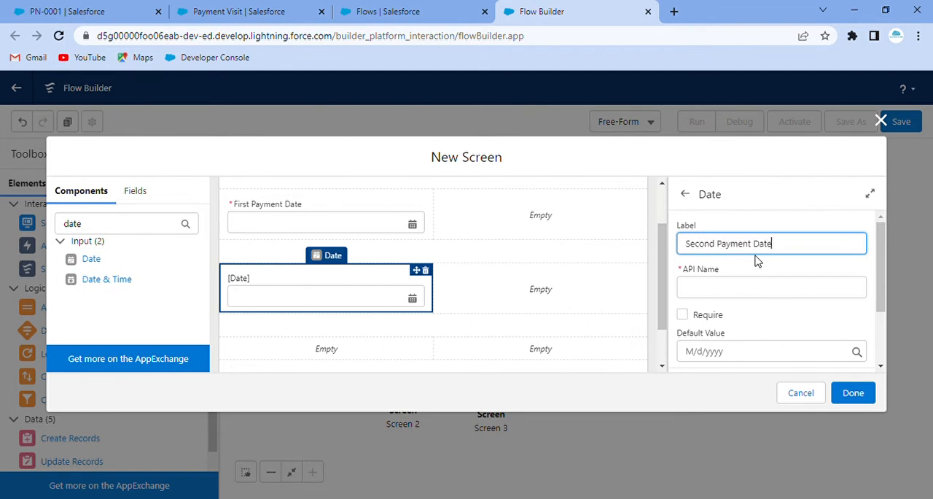
{"action": "left_click", "coordinate": [759, 284]}
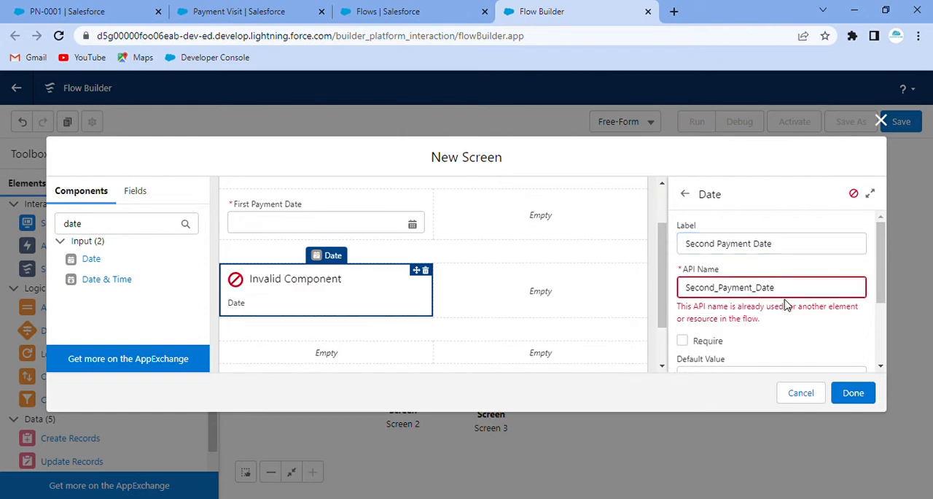
{"action": "left_click", "coordinate": [786, 294]}
{"action": "type", "text": "1"}
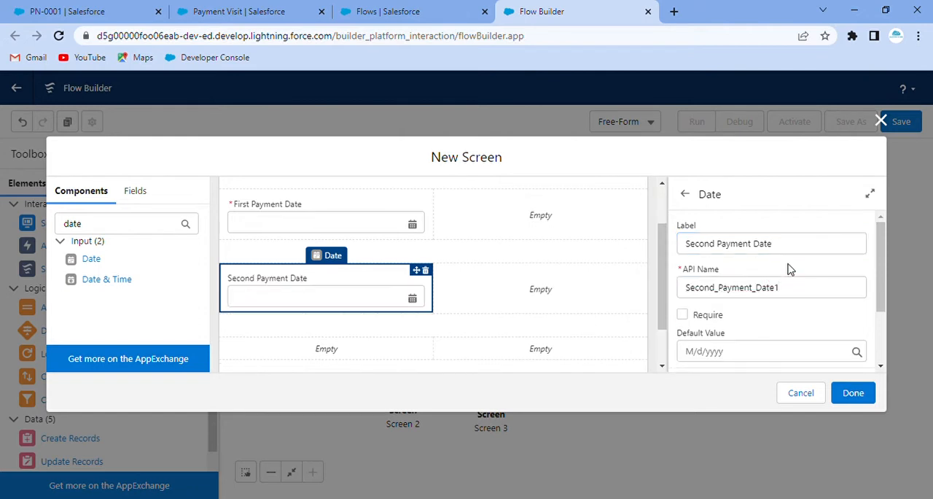
{"action": "scroll", "coordinate": [773, 291], "scroll_direction": "down", "scroll_amount": 2}
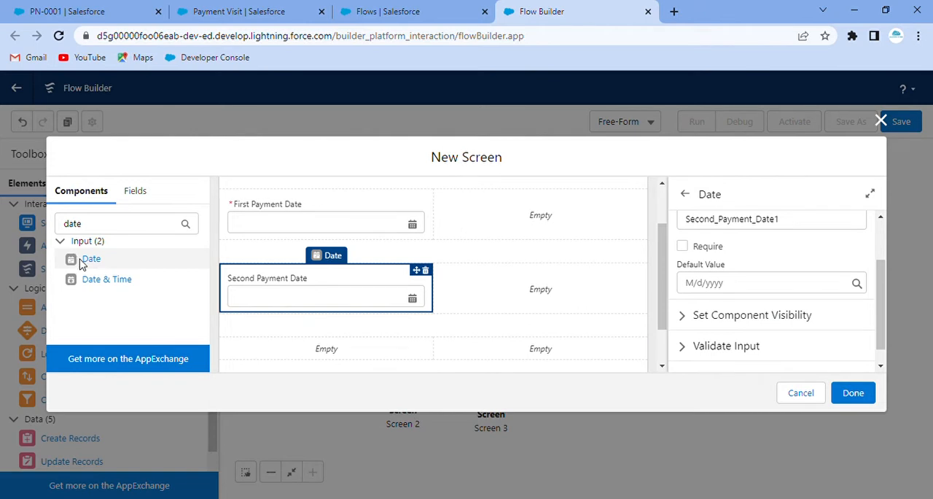
Add a required Date component labelled "Third Payment Date", API name Third_Payment_Date, to the third section's first column.
{"action": "left_click_drag", "start_coordinate": [83, 264], "coordinate": [270, 353]}
{"action": "left_click", "coordinate": [725, 253]}
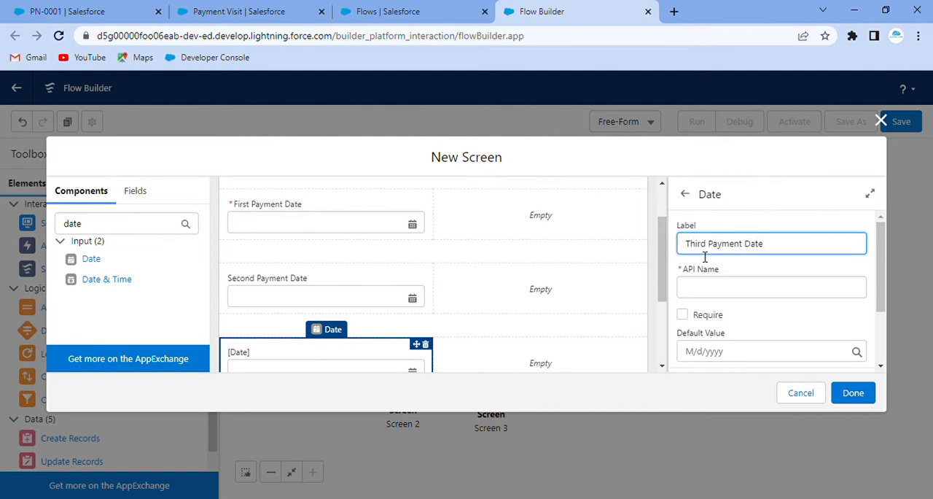
{"action": "left_click", "coordinate": [736, 271]}
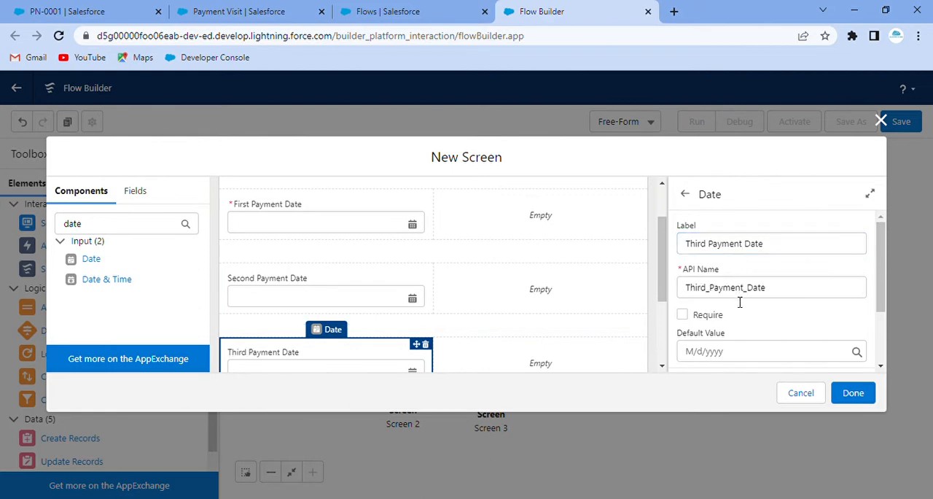
{"action": "left_click", "coordinate": [784, 296]}
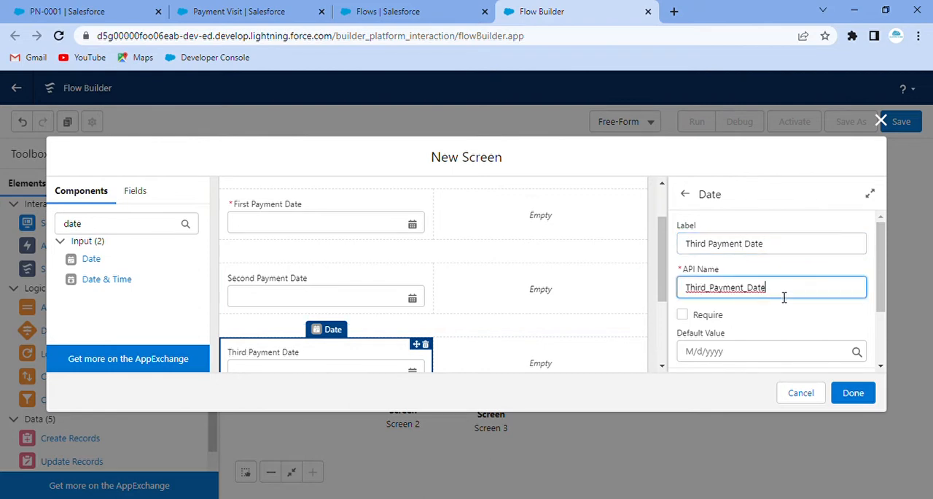
{"action": "left_click", "coordinate": [750, 307]}
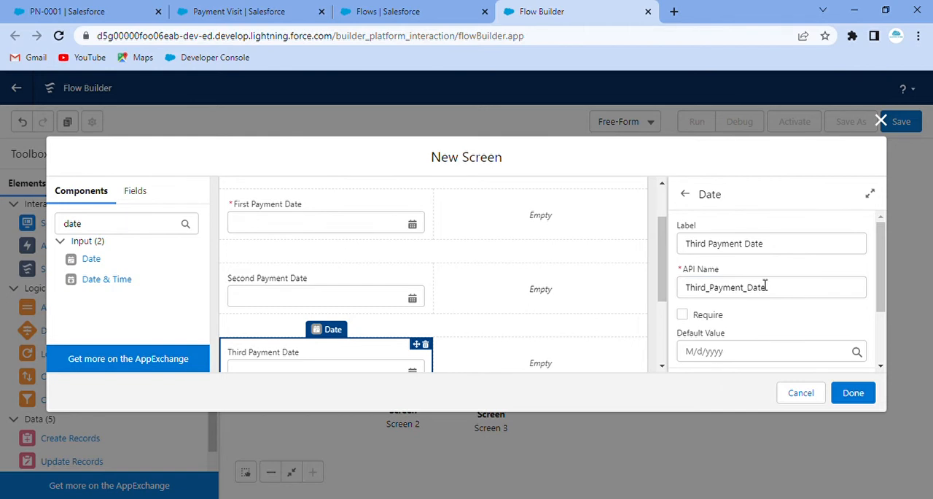
{"action": "scroll", "coordinate": [787, 308], "scroll_direction": "down", "scroll_amount": 1}
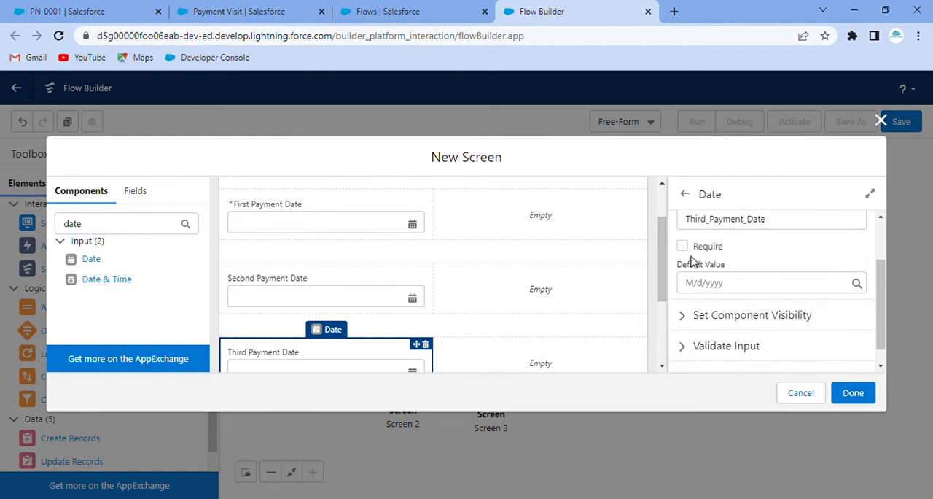
{"action": "left_click", "coordinate": [682, 246]}
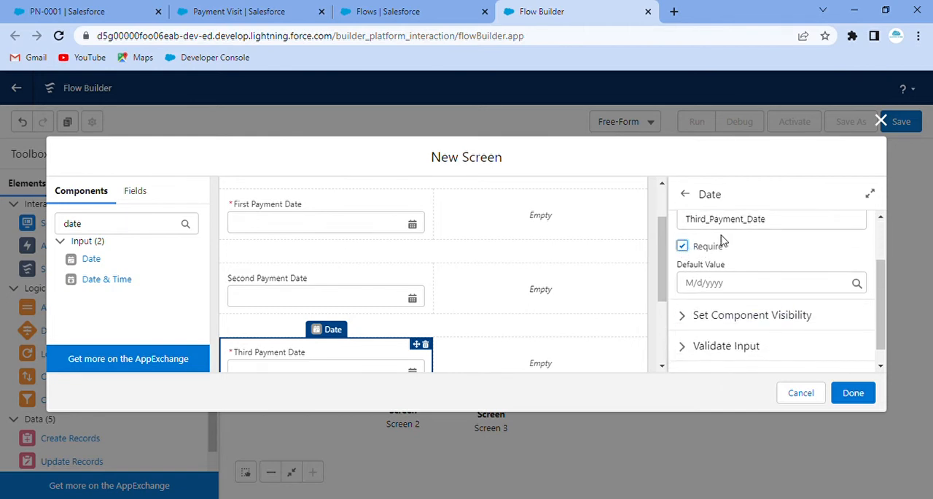
Make the Second Payment Date component required and check the First Payment Date component's settings.
{"action": "scroll", "coordinate": [748, 247], "scroll_direction": "up", "scroll_amount": 1}
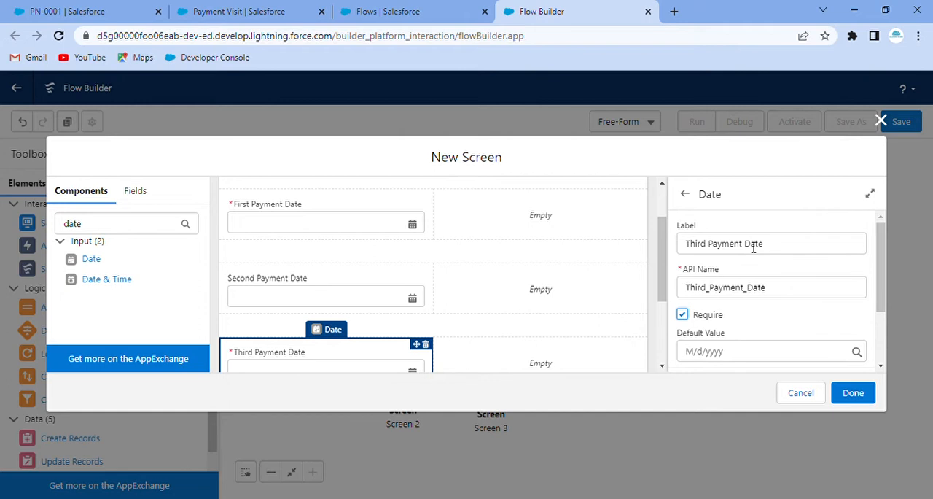
{"action": "left_click", "coordinate": [620, 278]}
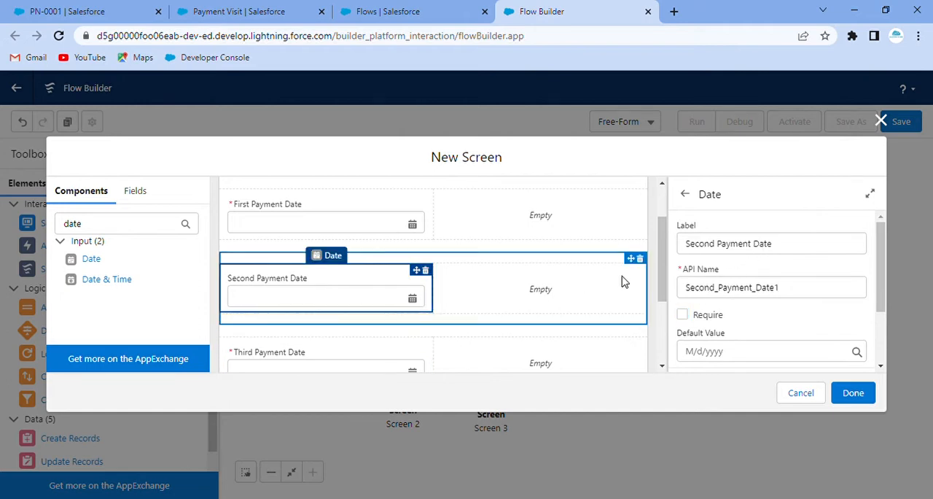
{"action": "left_click", "coordinate": [682, 315]}
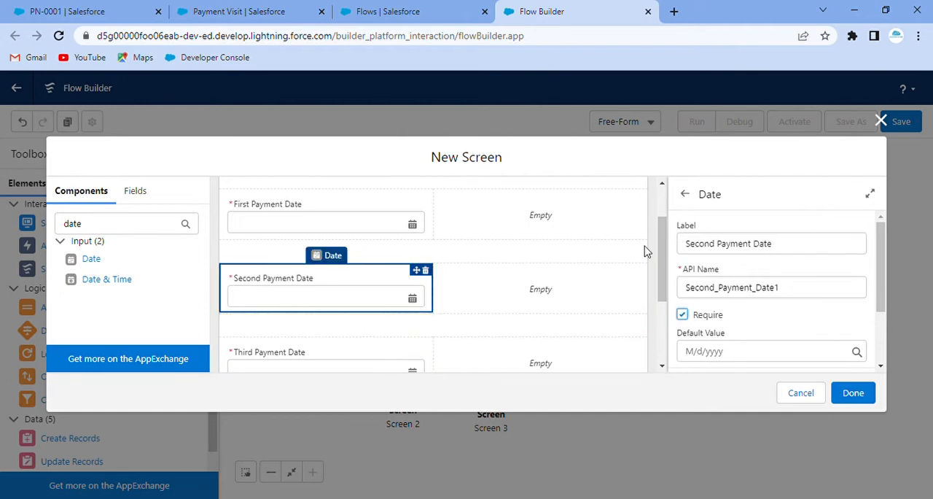
{"action": "left_click", "coordinate": [278, 225]}
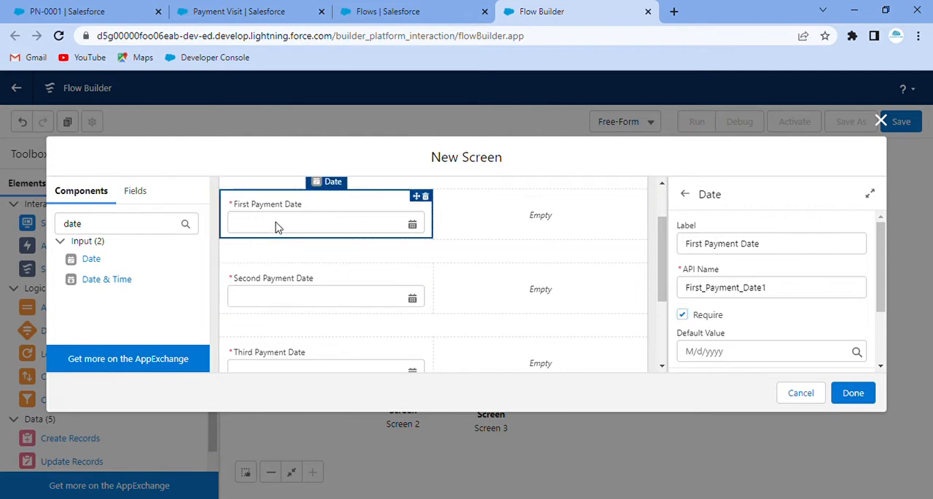
Add a Currency component labelled "First Payment Amount", API name First_Payment_Amount1, to the first section's second column.
{"action": "double_click", "coordinate": [77, 226]}
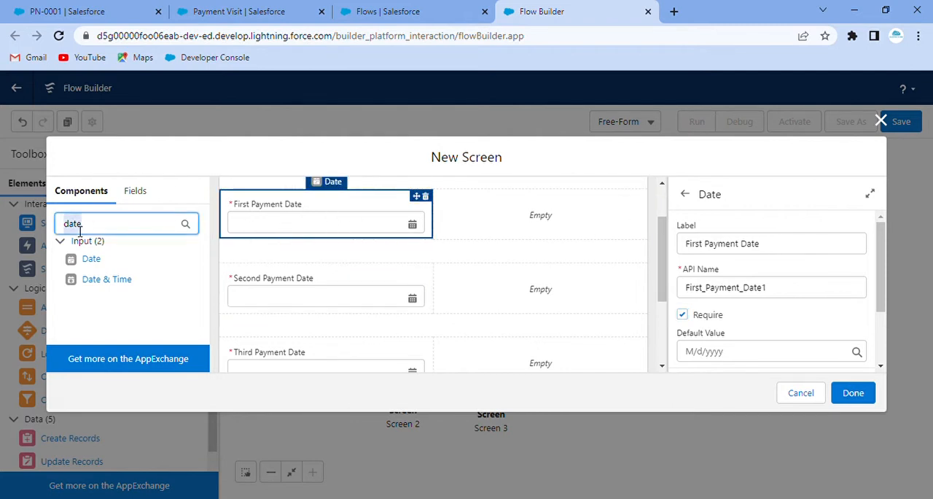
{"action": "type", "text": "curr"}
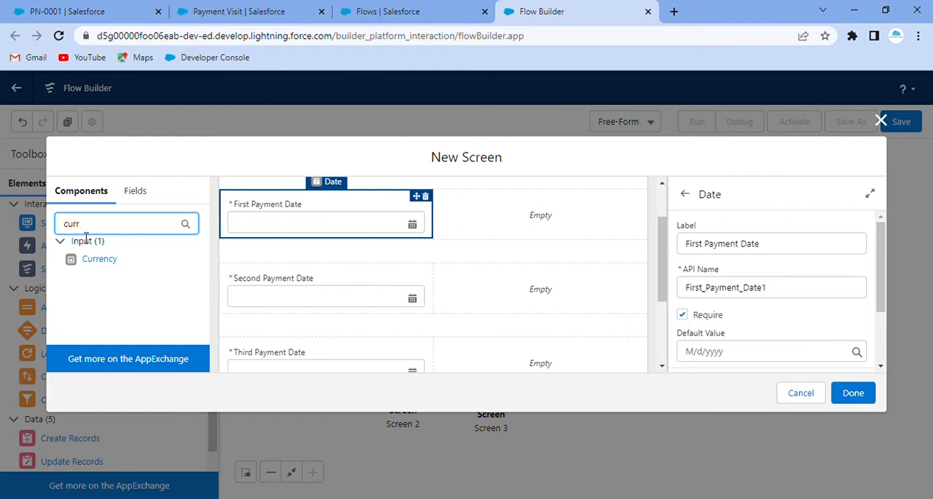
{"action": "left_click_drag", "start_coordinate": [96, 263], "coordinate": [490, 220]}
{"action": "left_click", "coordinate": [715, 245]}
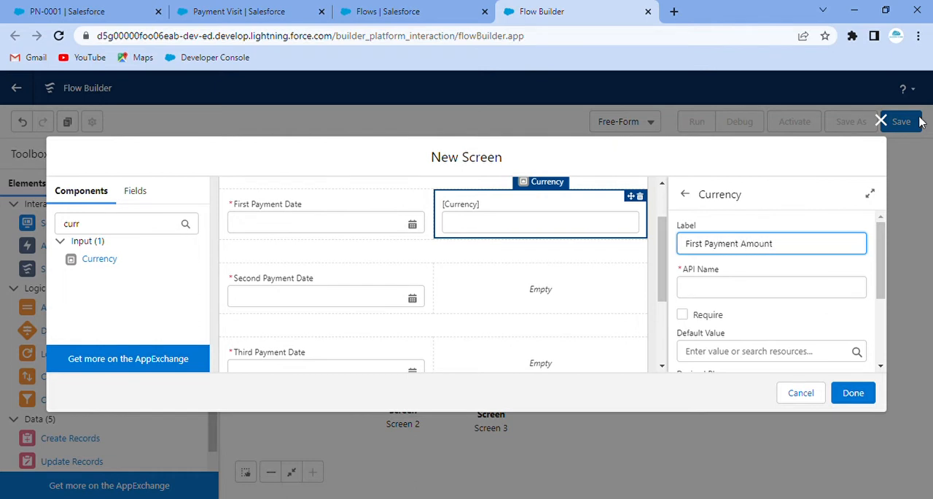
{"action": "left_click", "coordinate": [851, 271]}
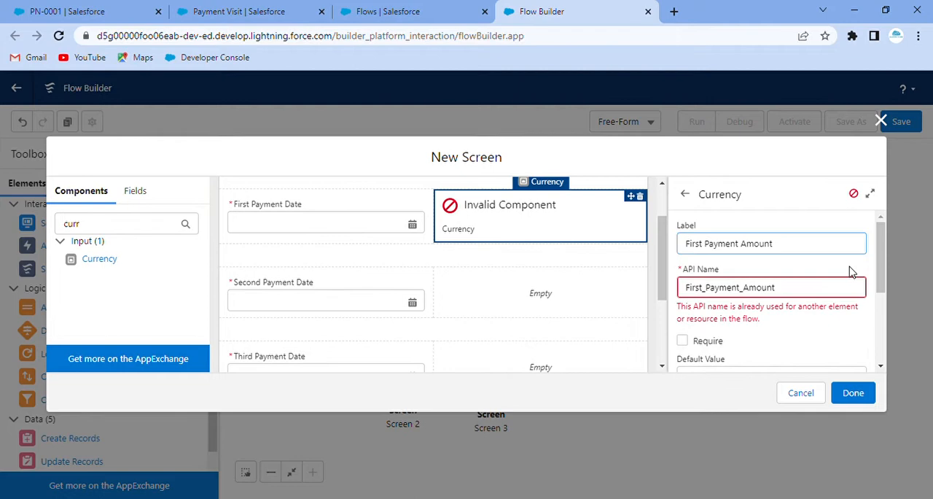
{"action": "left_click", "coordinate": [789, 291]}
{"action": "type", "text": "1"}
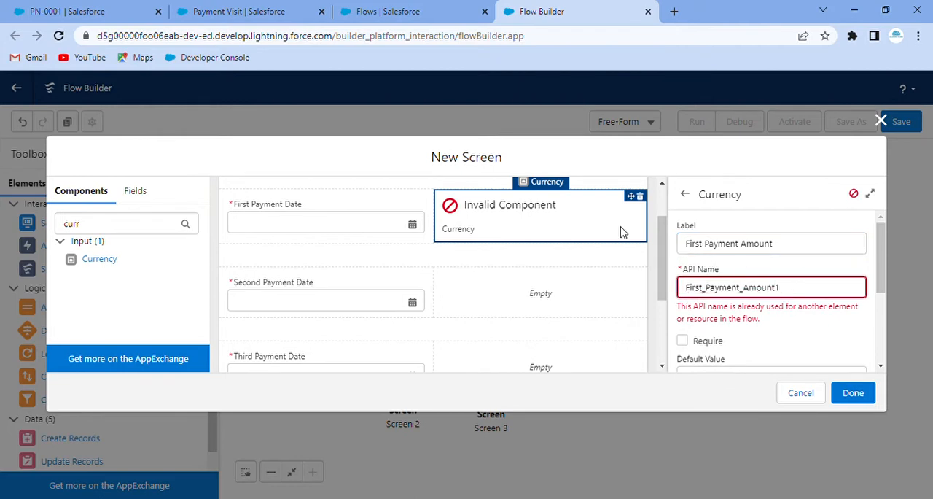
{"action": "left_click", "coordinate": [762, 231]}
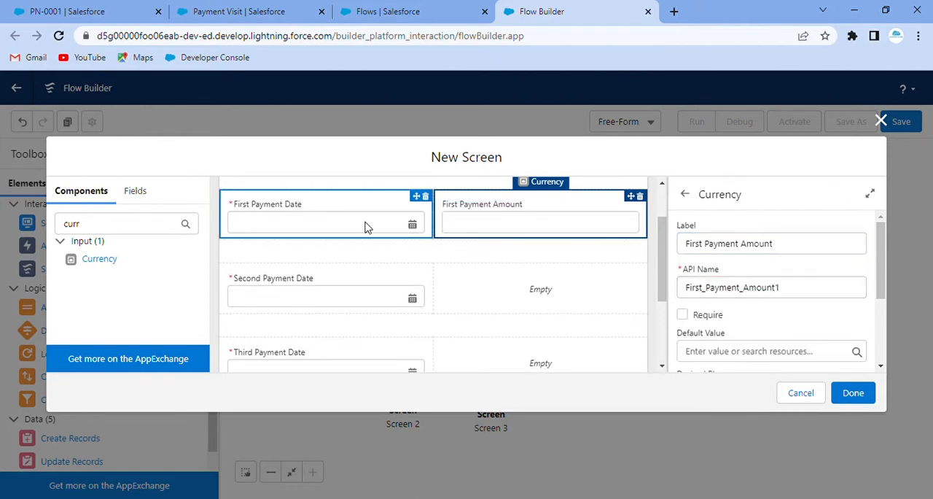
Make First Payment Amount required and add a Currency component labelled "Second Payment Amount", API name Second_Payment_Amount2, to the second section's second column.
{"action": "left_click", "coordinate": [683, 314]}
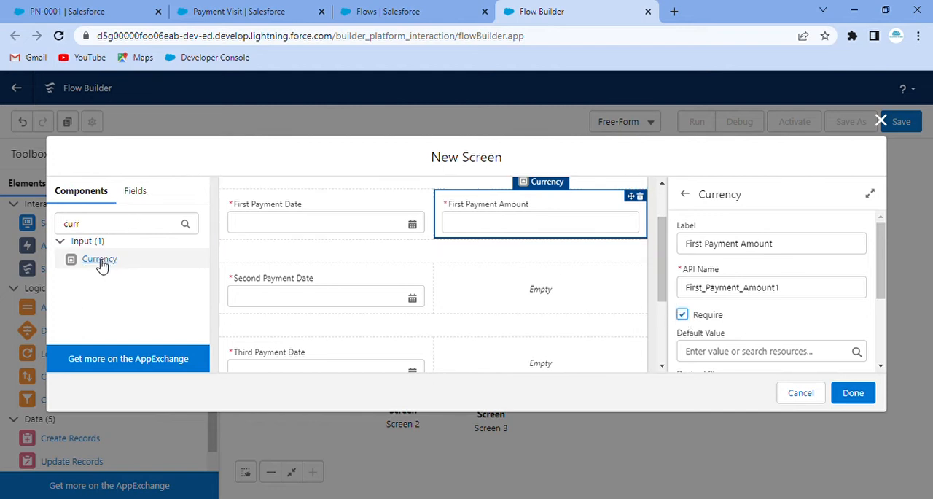
{"action": "left_click_drag", "start_coordinate": [103, 266], "coordinate": [509, 287]}
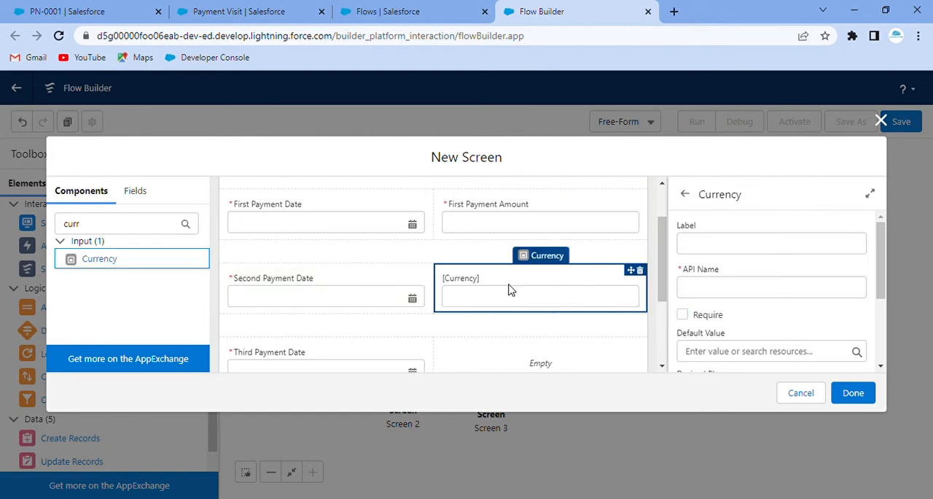
{"action": "left_click", "coordinate": [748, 257]}
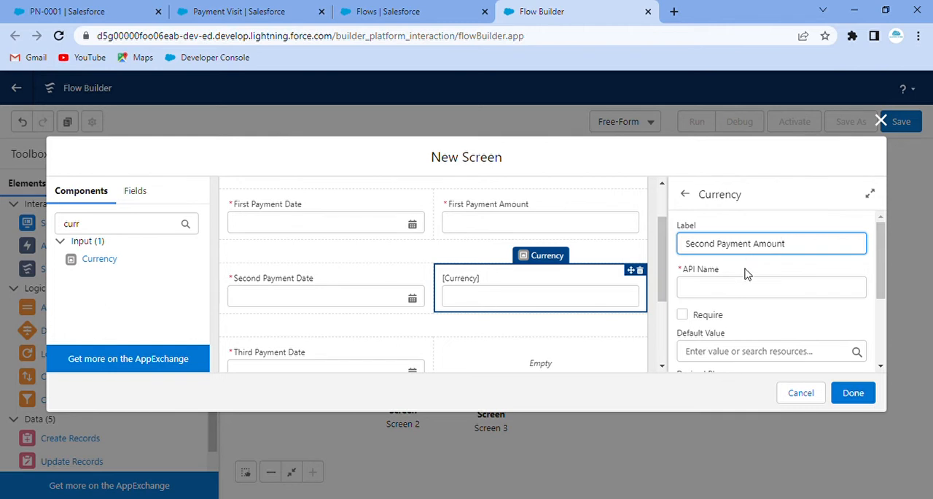
{"action": "left_click", "coordinate": [749, 274]}
{"action": "left_click", "coordinate": [798, 296]}
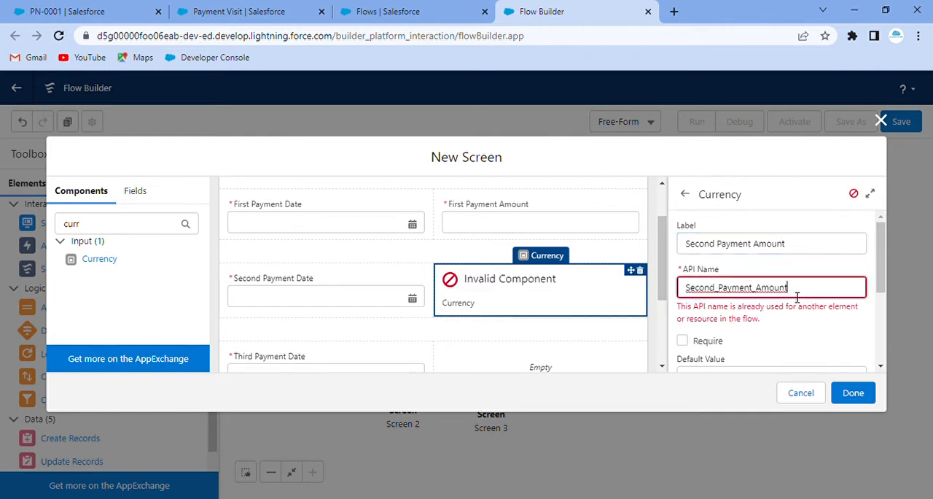
{"action": "type", "text": "2"}
{"action": "left_click", "coordinate": [822, 269]}
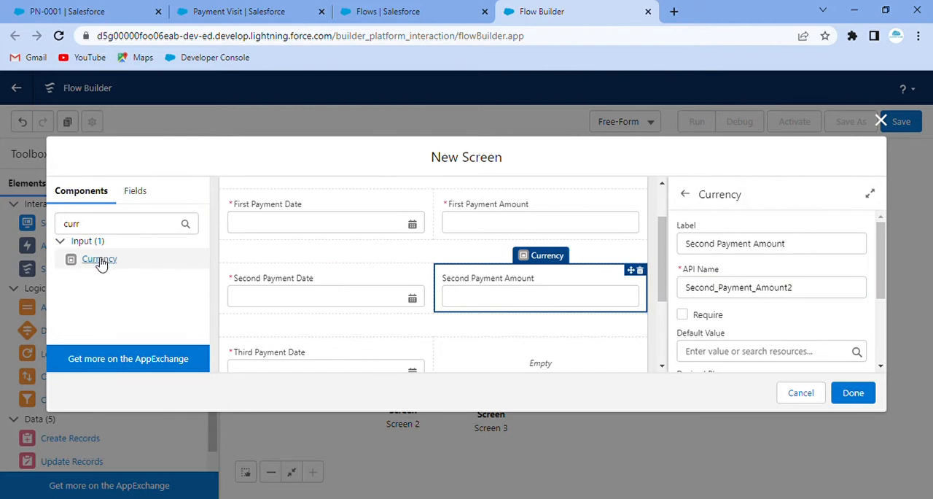
Add a required Currency component labelled "Third Payment Amount", API name Third_Payment_Amount, to the third section's second column.
{"action": "left_click_drag", "start_coordinate": [100, 261], "coordinate": [506, 350]}
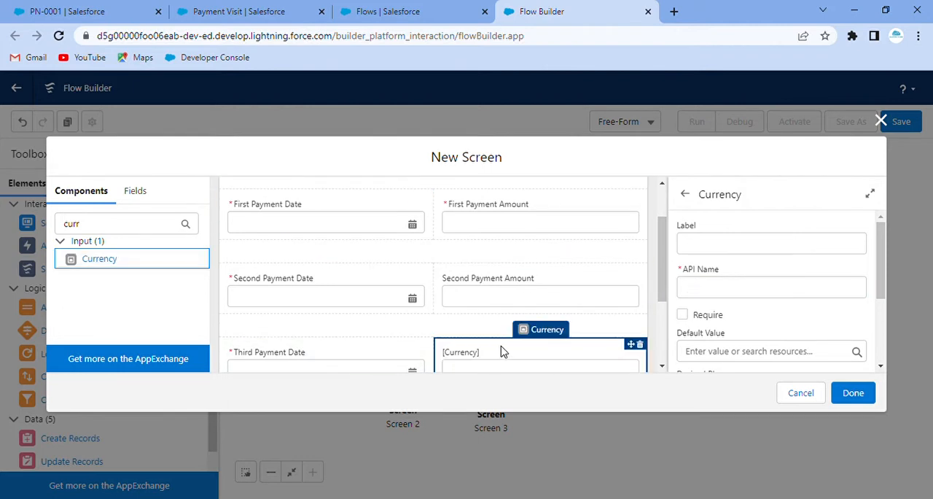
{"action": "left_click", "coordinate": [727, 252]}
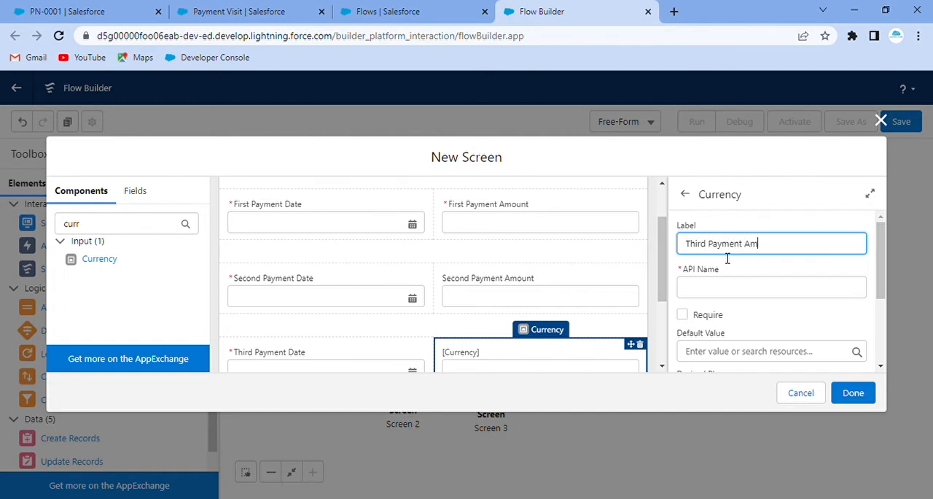
{"action": "left_click", "coordinate": [720, 269]}
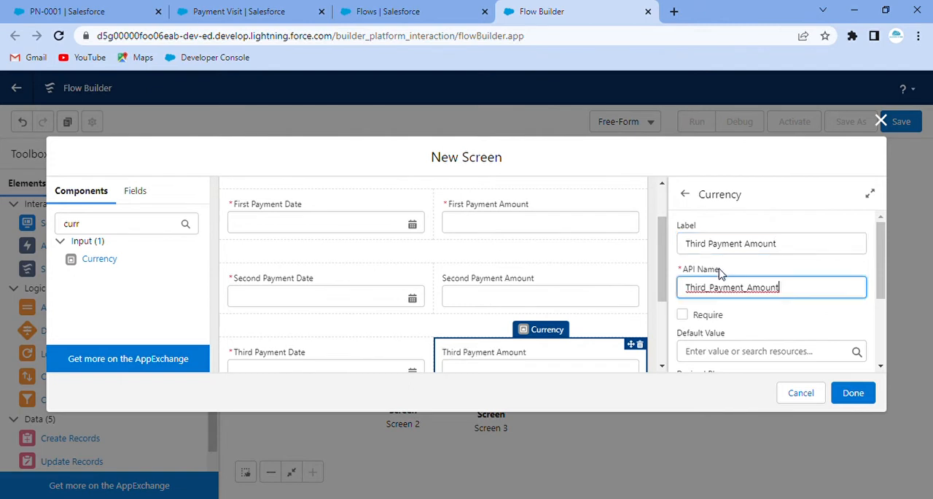
{"action": "left_click", "coordinate": [682, 315]}
{"action": "scroll", "coordinate": [746, 306], "scroll_direction": "down", "scroll_amount": 2}
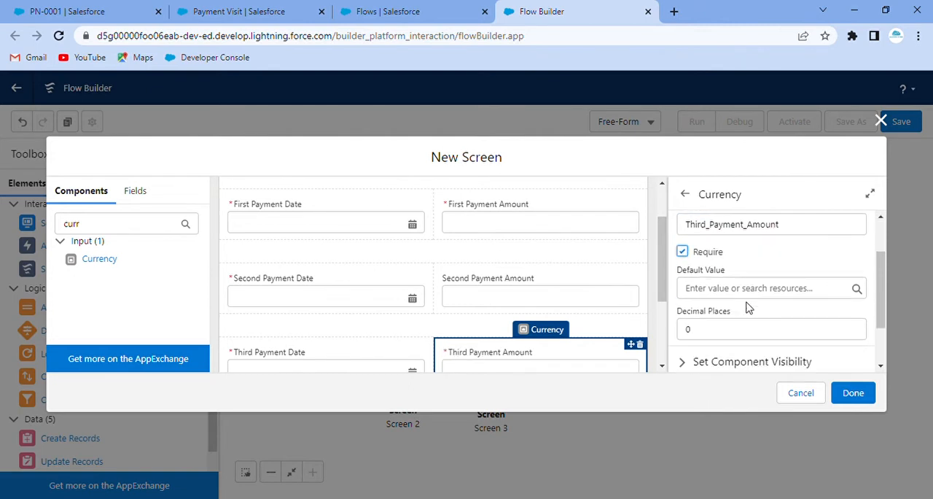
Delete the unlabelled Date component below the third payment section.
{"action": "left_click_drag", "start_coordinate": [665, 270], "coordinate": [681, 359]}
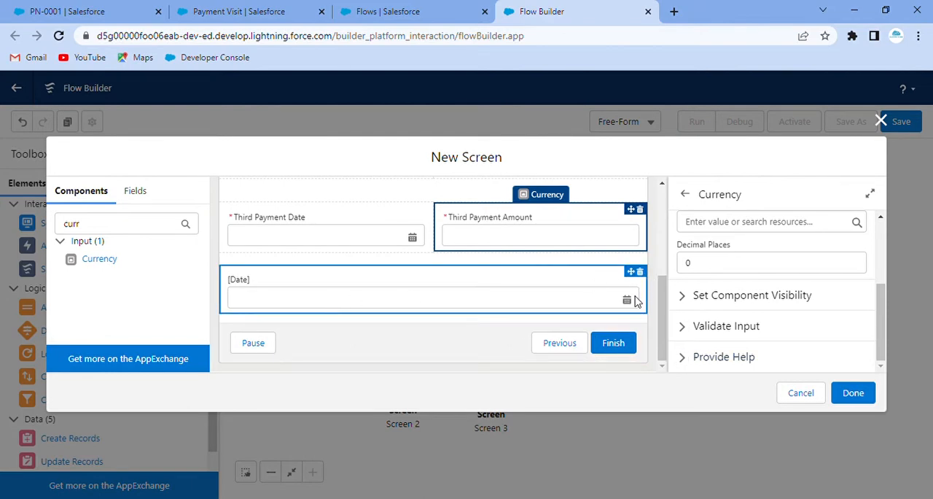
{"action": "left_click", "coordinate": [640, 271]}
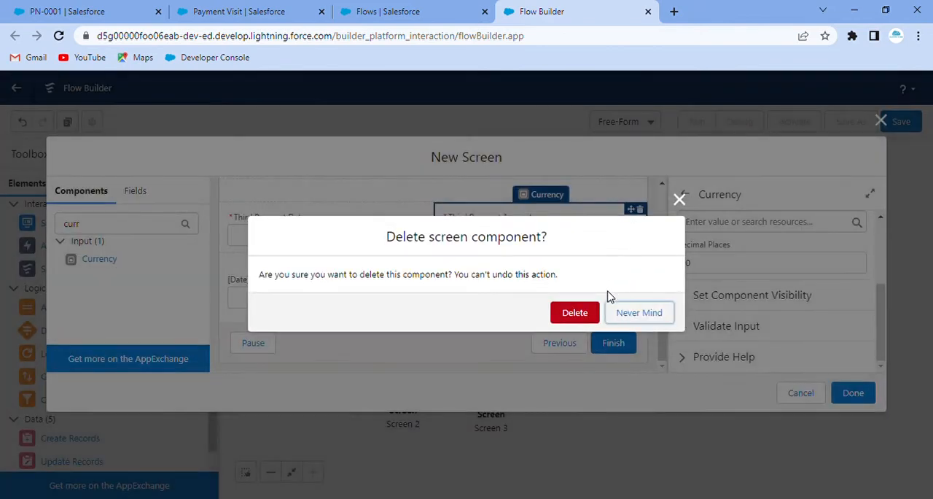
{"action": "left_click", "coordinate": [576, 312]}
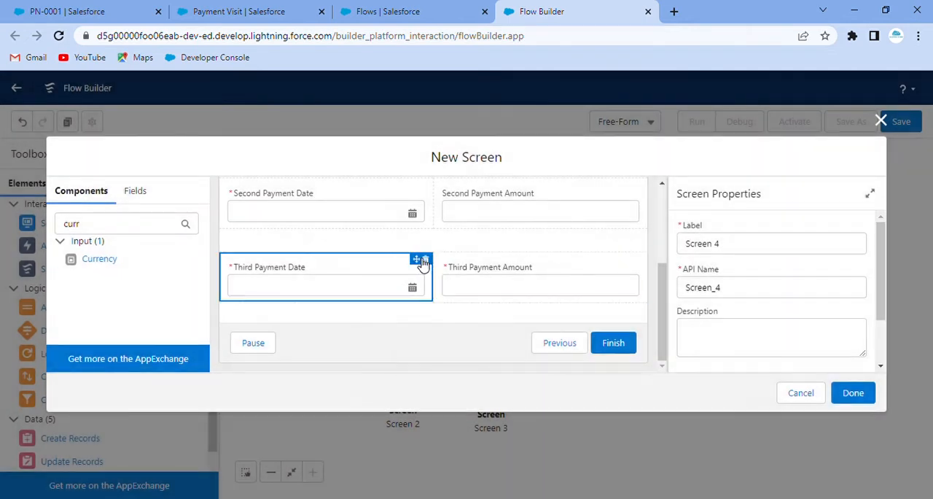
{"action": "scroll", "coordinate": [412, 255], "scroll_direction": "up", "scroll_amount": 2}
{"action": "scroll", "coordinate": [485, 288], "scroll_direction": "down", "scroll_amount": 1}
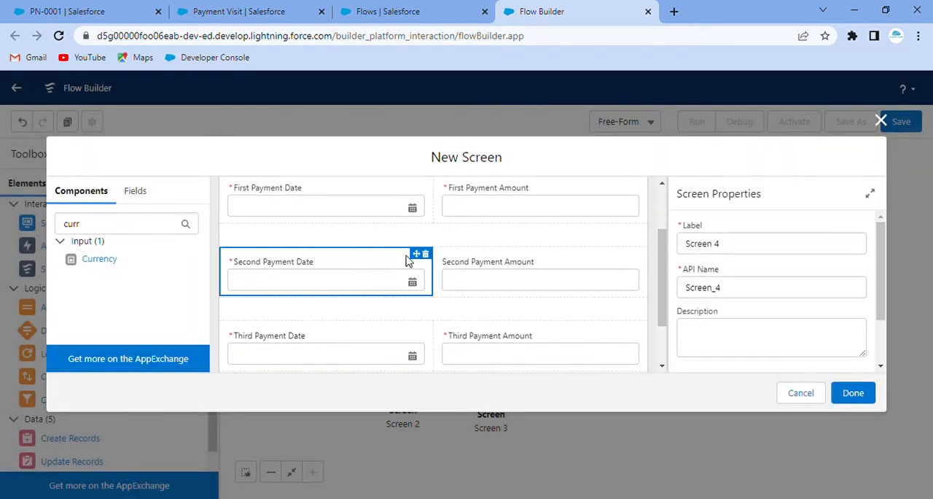
Hide the Pause button in the footer of Screen 4 and finish the screen.
{"action": "scroll", "coordinate": [382, 306], "scroll_direction": "down", "scroll_amount": 1}
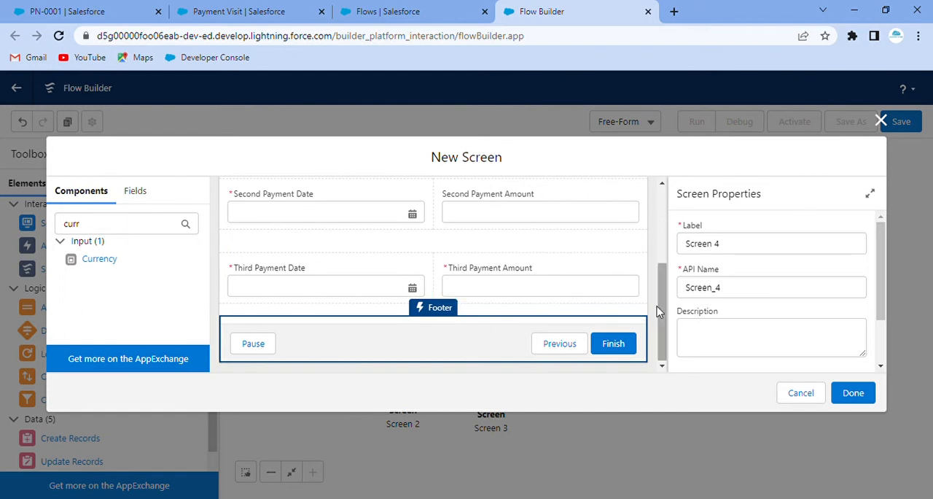
{"action": "scroll", "coordinate": [754, 299], "scroll_direction": "down", "scroll_amount": 1}
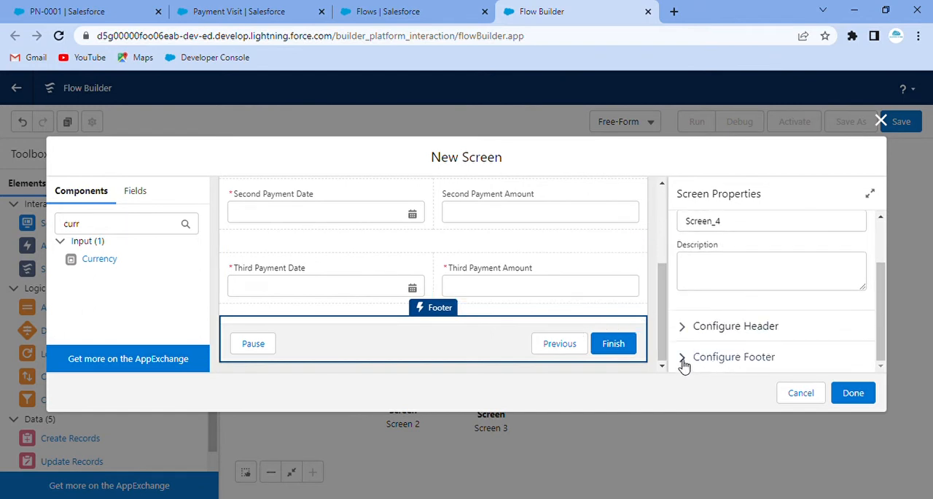
{"action": "left_click", "coordinate": [684, 358]}
{"action": "scroll", "coordinate": [751, 328], "scroll_direction": "down", "scroll_amount": 4}
{"action": "scroll", "coordinate": [701, 352], "scroll_direction": "down", "scroll_amount": 1}
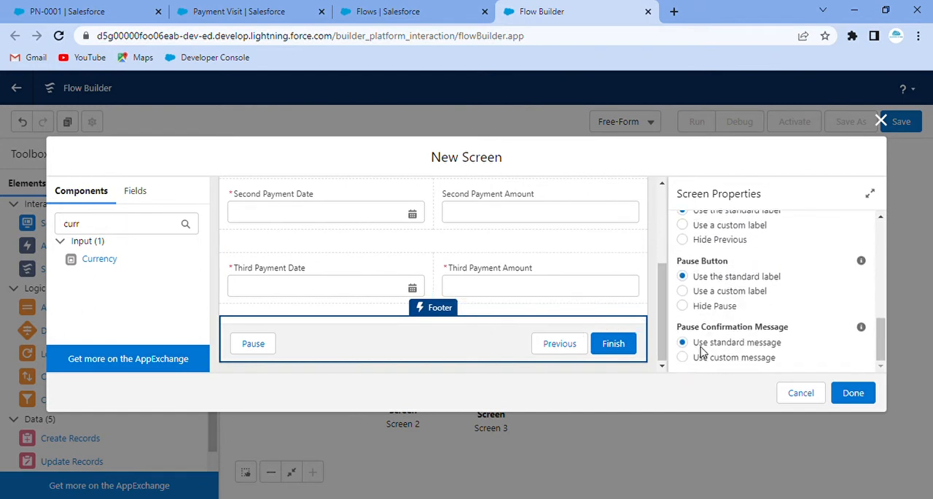
{"action": "left_click", "coordinate": [683, 307]}
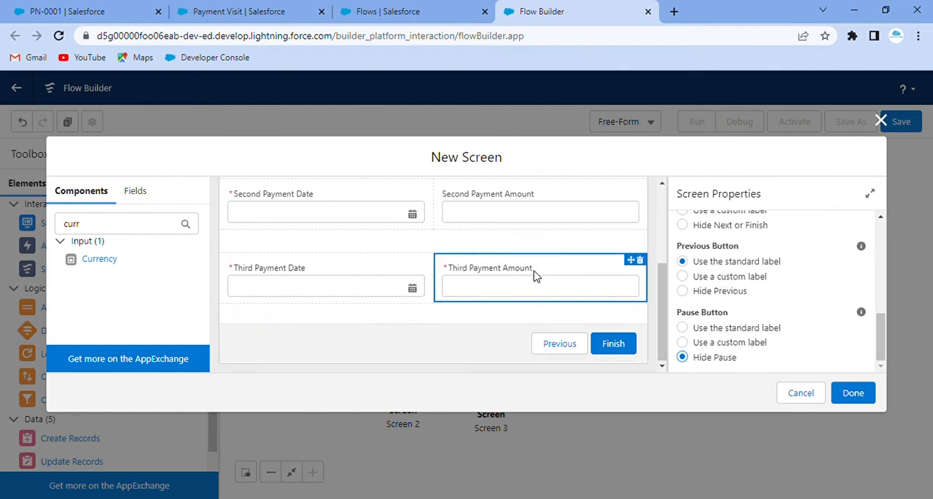
{"action": "scroll", "coordinate": [470, 251], "scroll_direction": "up", "scroll_amount": 2}
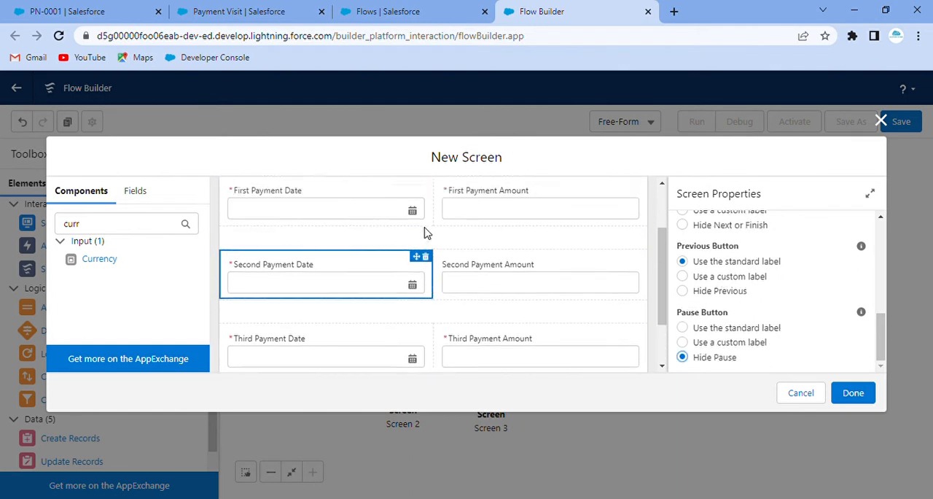
{"action": "left_click", "coordinate": [875, 395]}
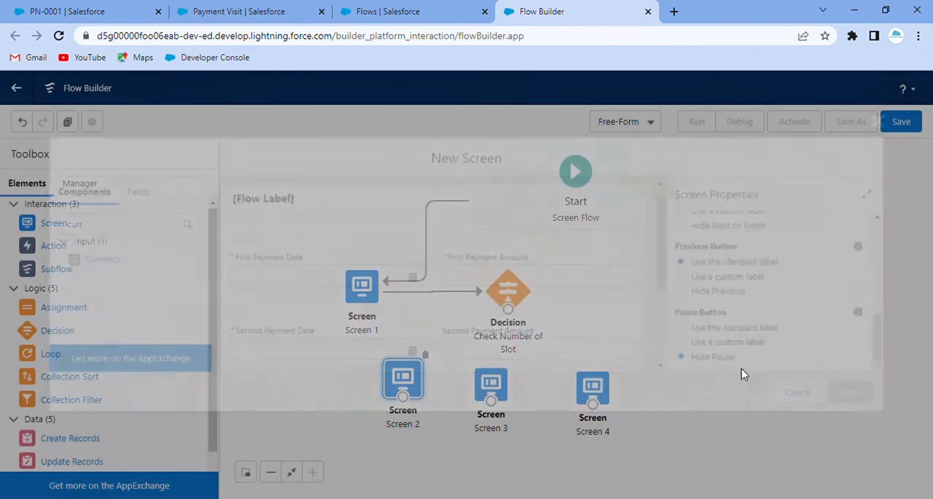
Shift Screen 2 slightly down and connect the Check Number of Slot decision to it with the outcome "If Number of Slot is one".
{"action": "left_click_drag", "start_coordinate": [416, 383], "coordinate": [417, 390]}
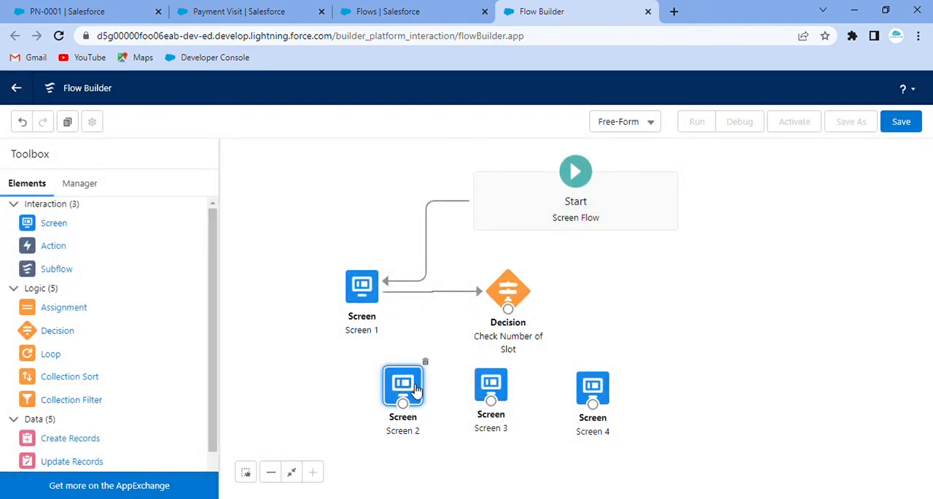
{"action": "left_click_drag", "start_coordinate": [511, 313], "coordinate": [425, 367]}
{"action": "left_click_drag", "start_coordinate": [508, 309], "coordinate": [403, 373]}
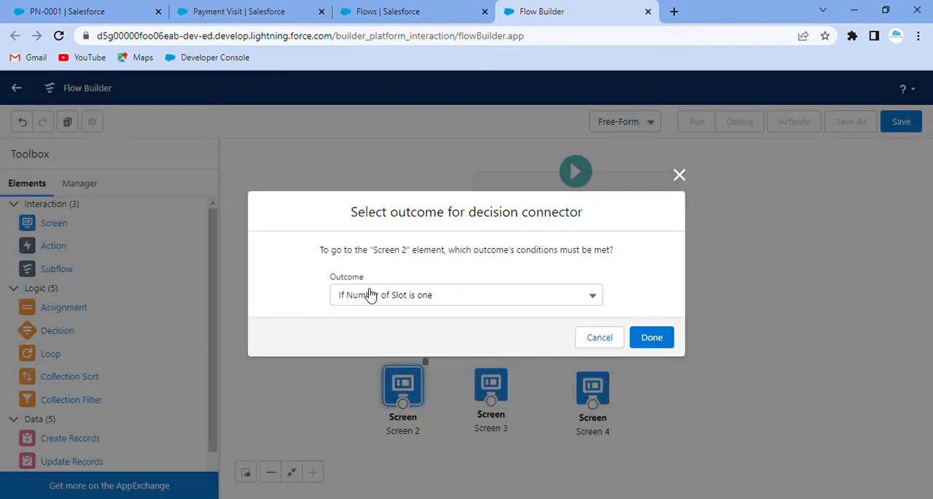
{"action": "left_click", "coordinate": [661, 340]}
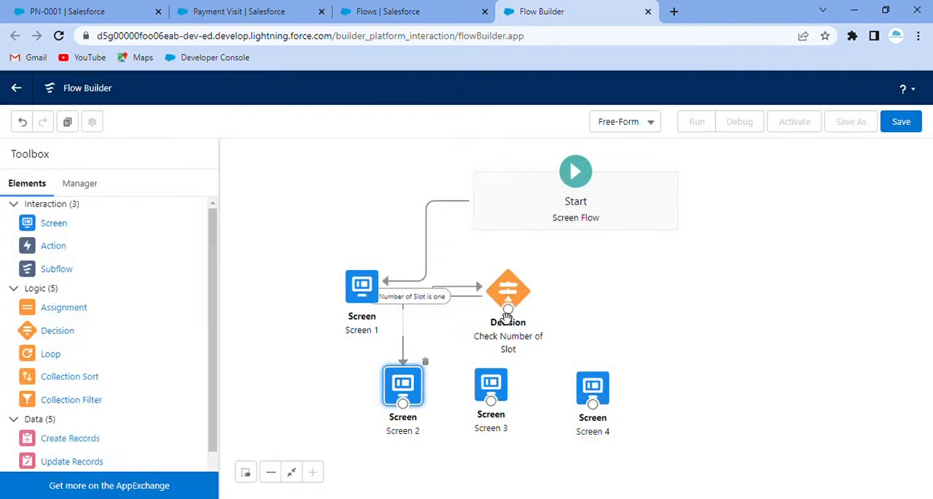
Connect the decision to Screen 3 with the outcome "If Number of Slot is two" and to Screen 4 with "If Number of Slot is three".
{"action": "left_click_drag", "start_coordinate": [509, 309], "coordinate": [500, 385]}
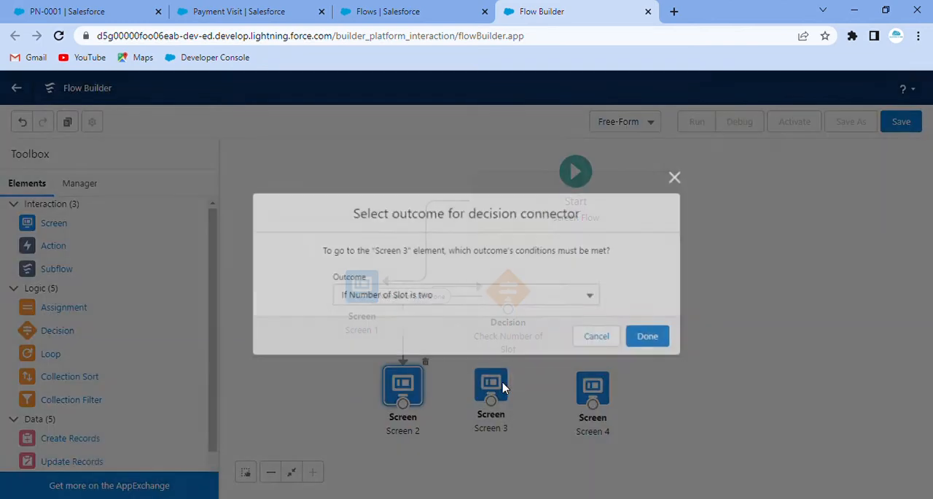
{"action": "left_click", "coordinate": [661, 340]}
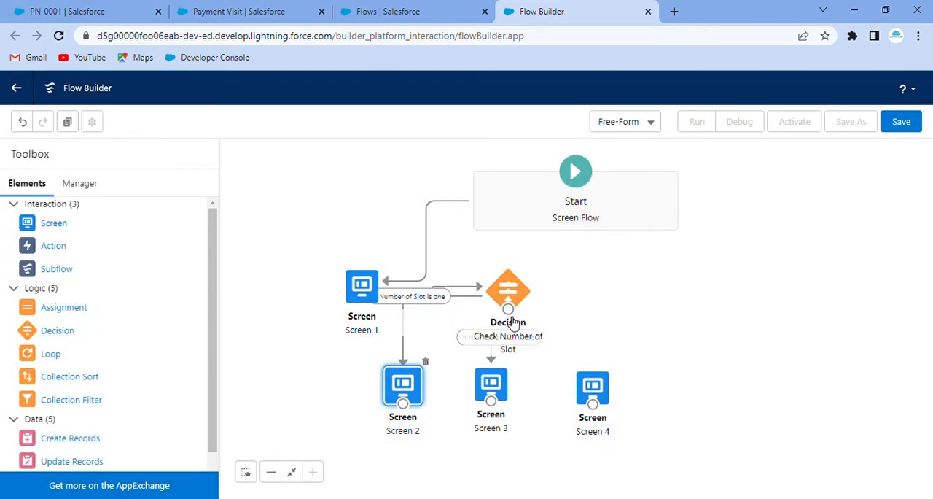
{"action": "left_click_drag", "start_coordinate": [510, 310], "coordinate": [624, 397]}
{"action": "left_click_drag", "start_coordinate": [509, 312], "coordinate": [593, 390]}
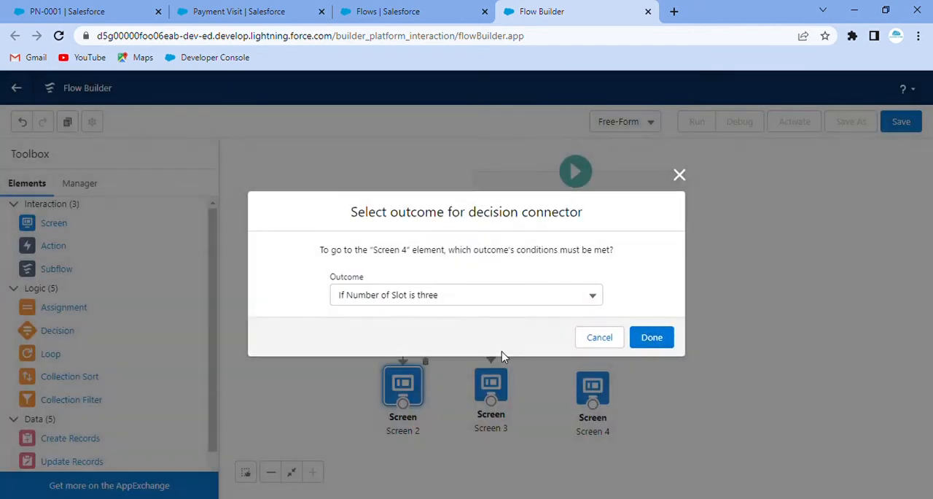
{"action": "left_click", "coordinate": [656, 343]}
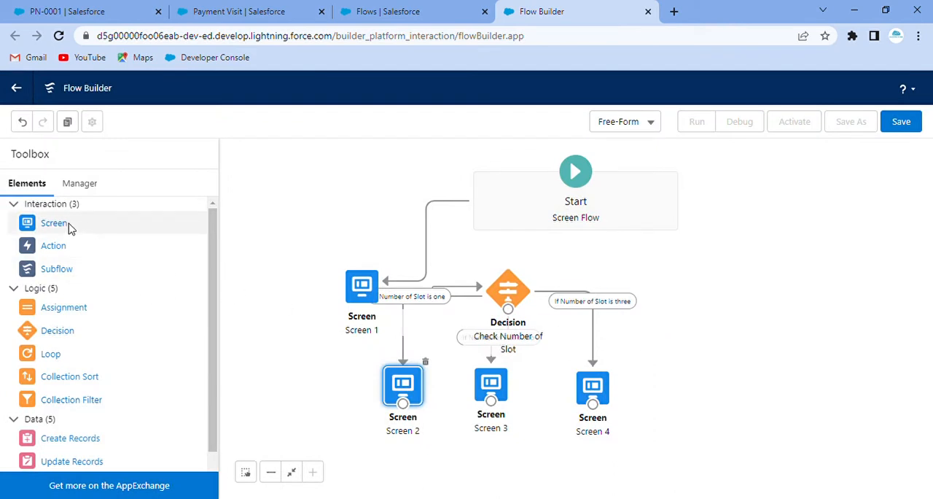
Add a screen labelled "Error Screen", API name Error_Screen, containing a Display Text component with the API name displayMessage.
{"action": "left_click_drag", "start_coordinate": [61, 226], "coordinate": [683, 375]}
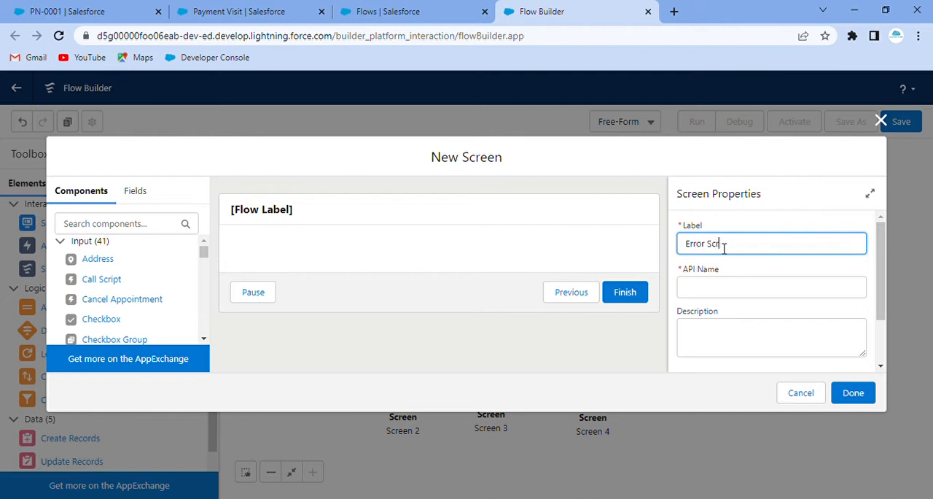
{"action": "left_click", "coordinate": [759, 219]}
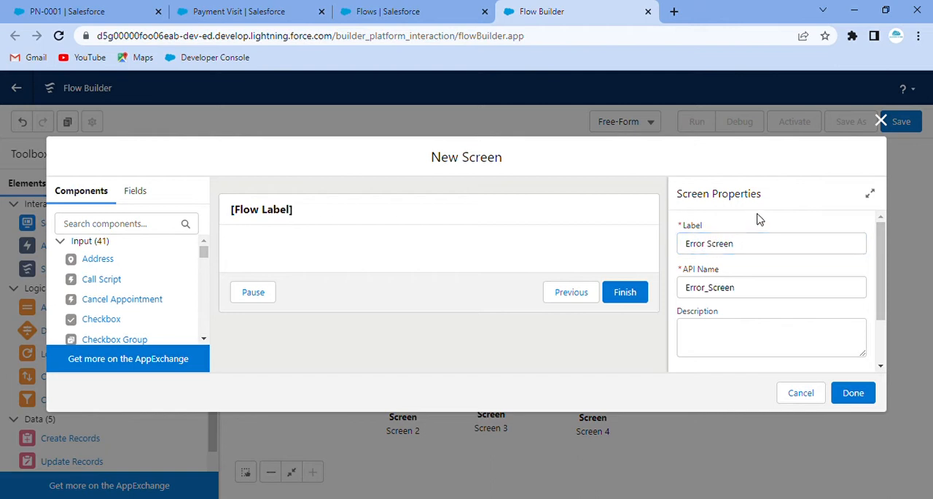
{"action": "scroll", "coordinate": [115, 285], "scroll_direction": "down", "scroll_amount": 1}
{"action": "left_click", "coordinate": [104, 225]}
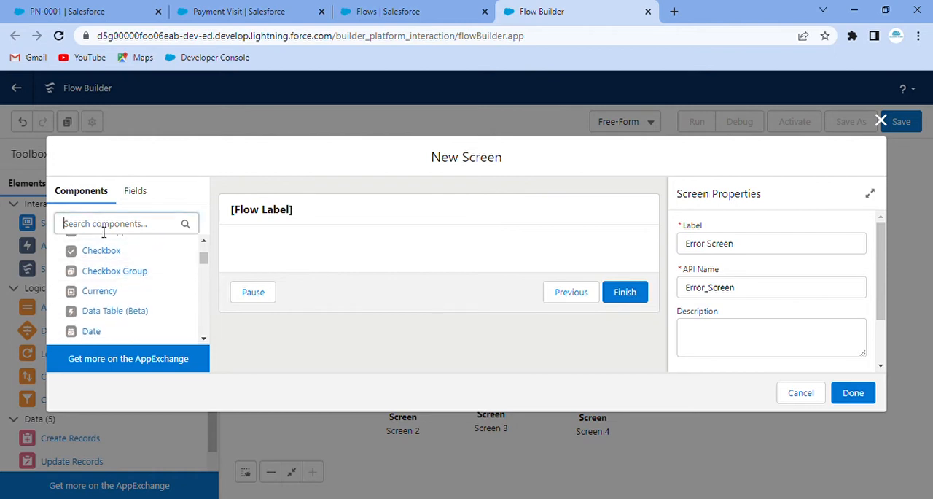
{"action": "type", "text": "dis"}
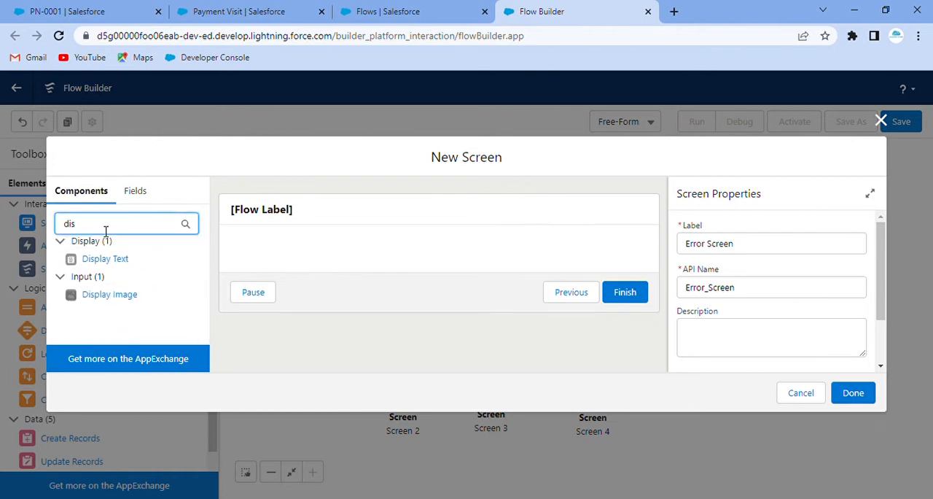
{"action": "left_click_drag", "start_coordinate": [119, 258], "coordinate": [321, 250]}
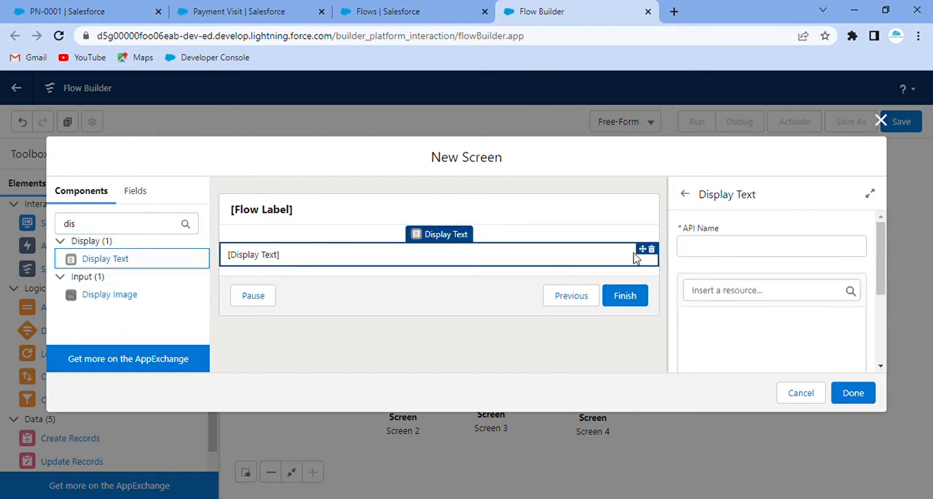
{"action": "left_click", "coordinate": [714, 254]}
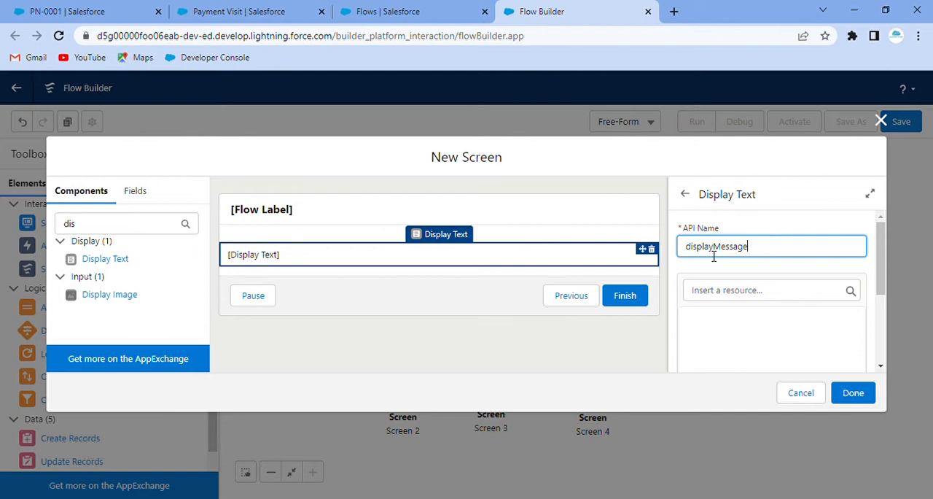
Enter "Number of Slot cannot be greater than three." as the content of the displayMessage text component.
{"action": "left_click", "coordinate": [731, 340]}
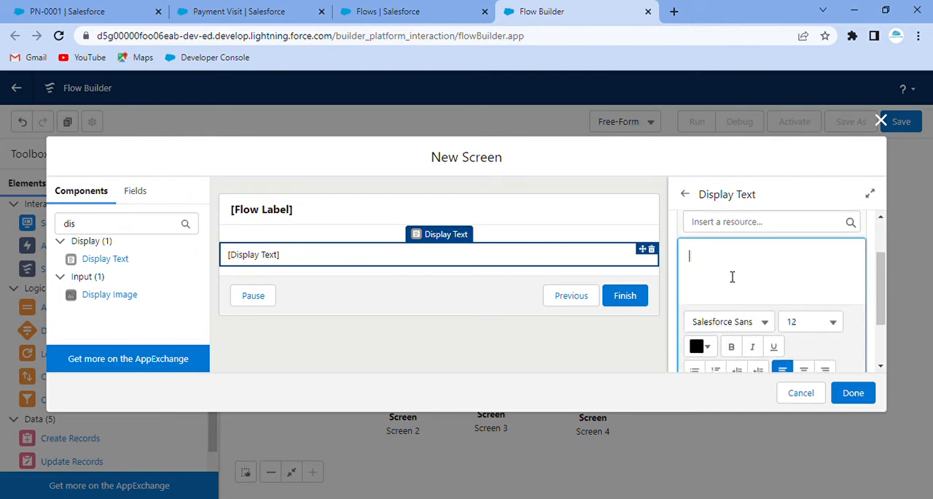
{"action": "type", "text": "Numbetr"}
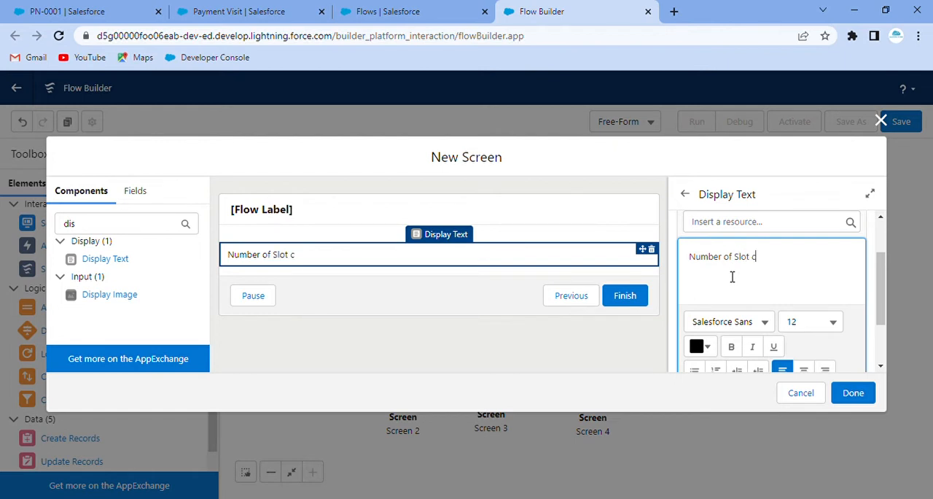
{"action": "type", "text": "nnot be grea"}
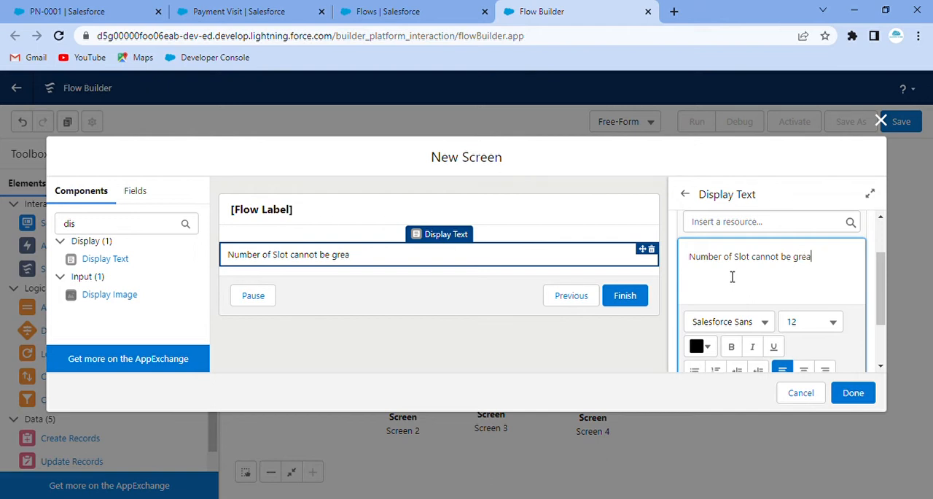
{"action": "type", "text": "than 3"}
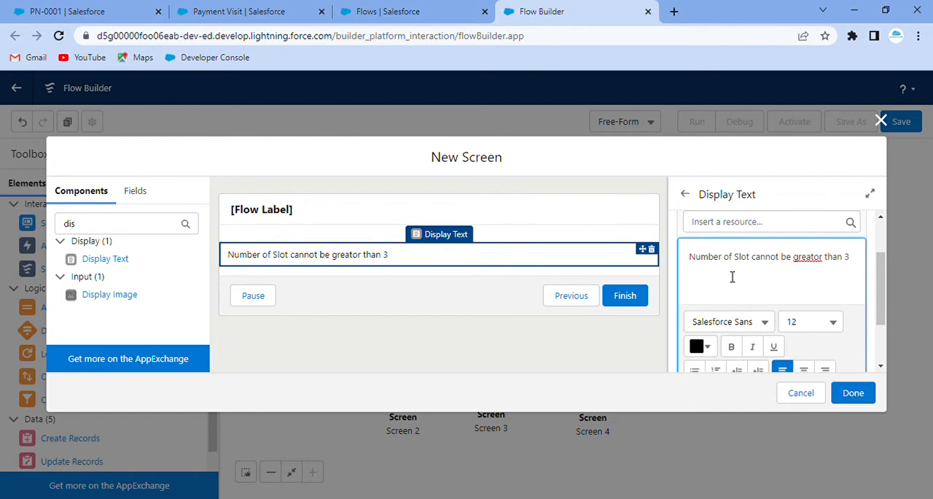
{"action": "double_click", "coordinate": [810, 263]}
{"action": "type", "text": "greater"}
{"action": "type", "text": "hree."}
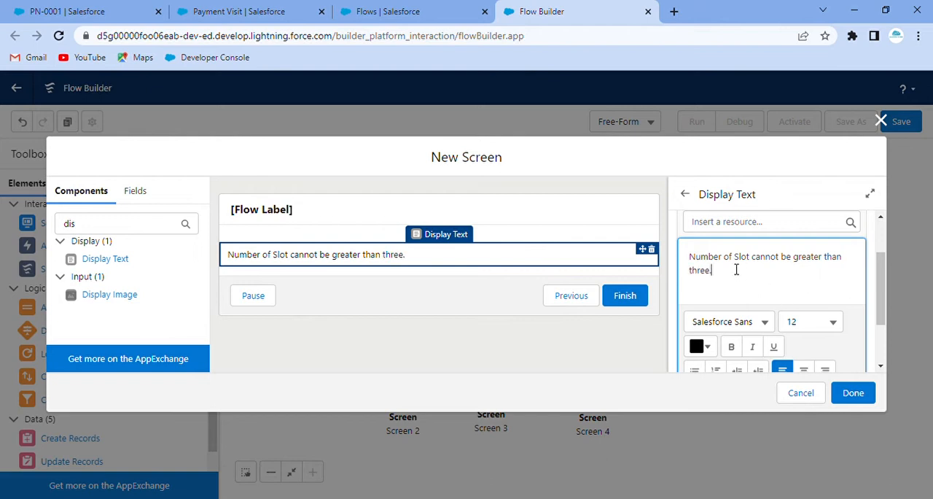
Format the whole error message as size 18, bold, centred and red (#F42323).
{"action": "triple_click", "coordinate": [690, 264]}
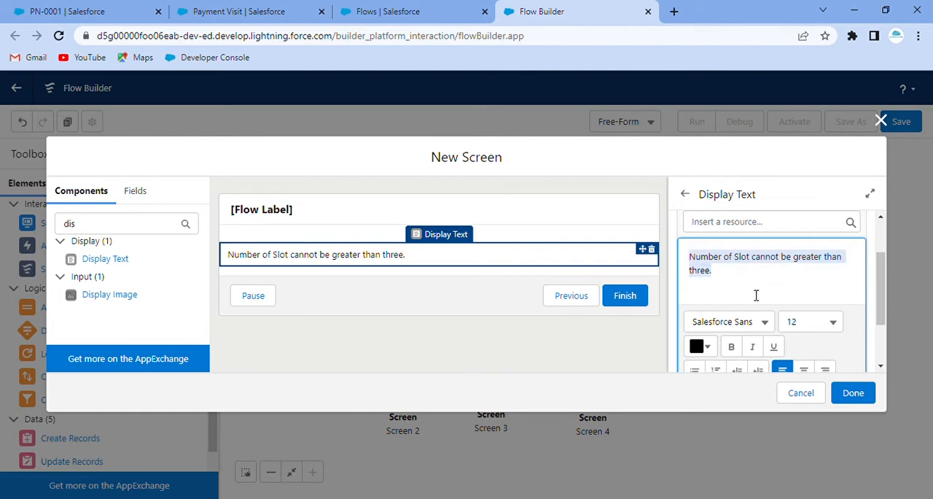
{"action": "left_click", "coordinate": [829, 327]}
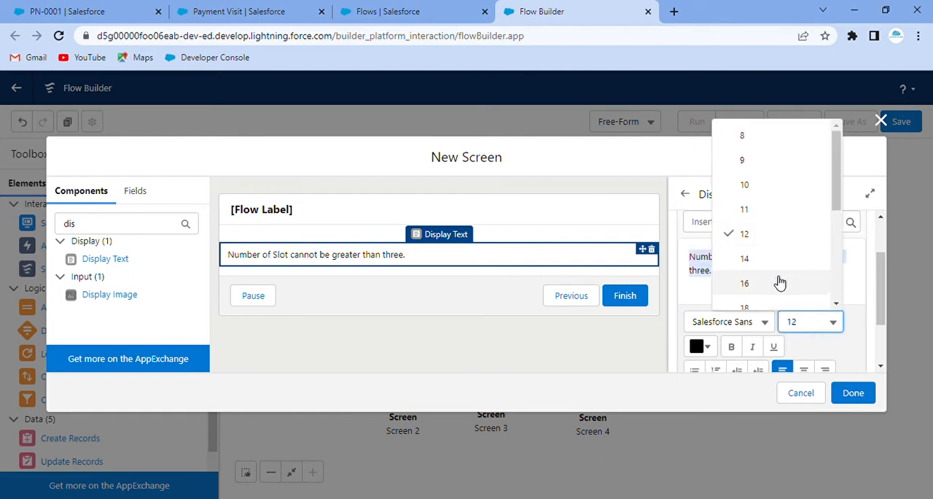
{"action": "left_click", "coordinate": [778, 305]}
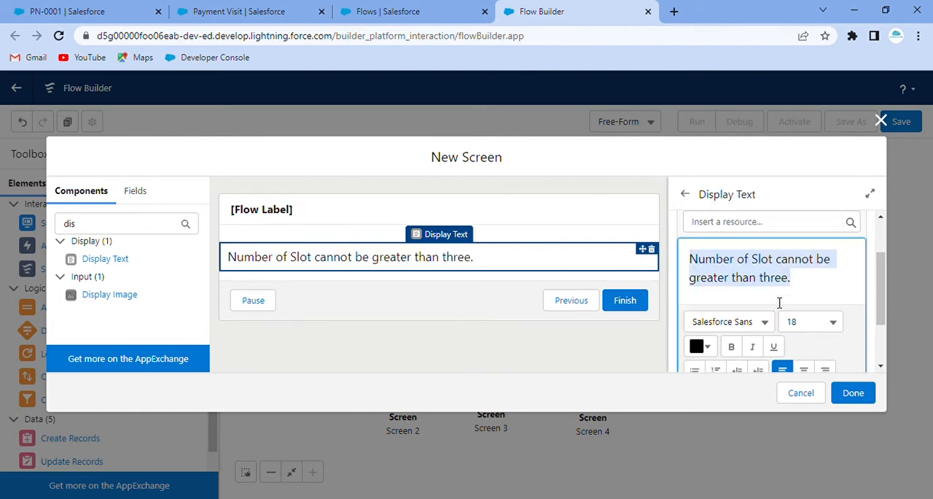
{"action": "left_click", "coordinate": [731, 346]}
{"action": "scroll", "coordinate": [787, 343], "scroll_direction": "down", "scroll_amount": 1}
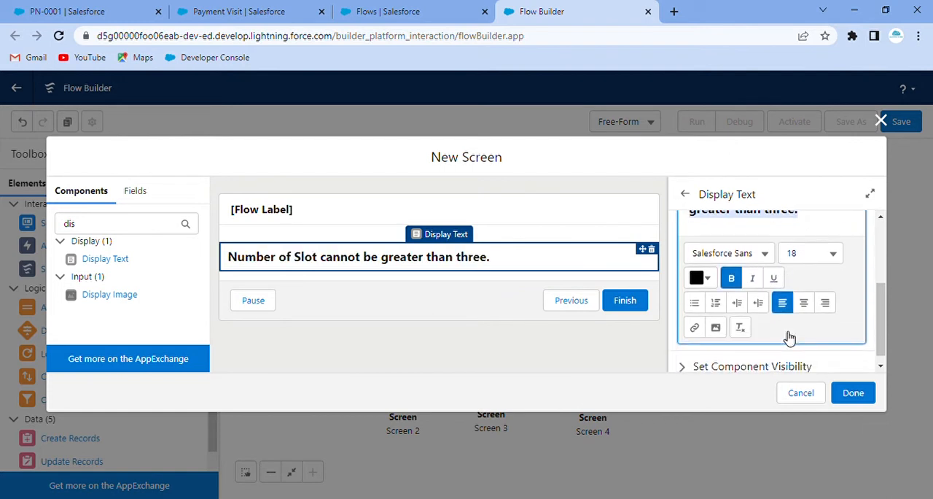
{"action": "left_click", "coordinate": [804, 303]}
{"action": "left_click", "coordinate": [704, 280]}
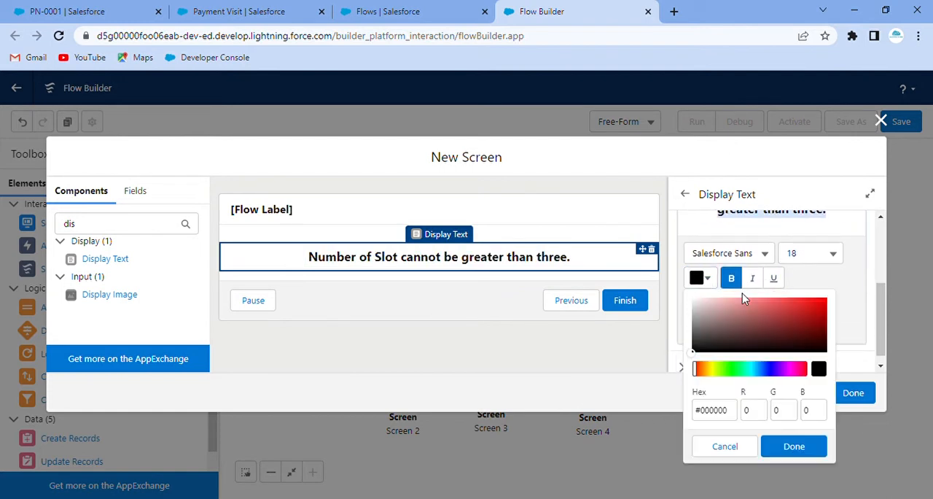
{"action": "left_click", "coordinate": [806, 301]}
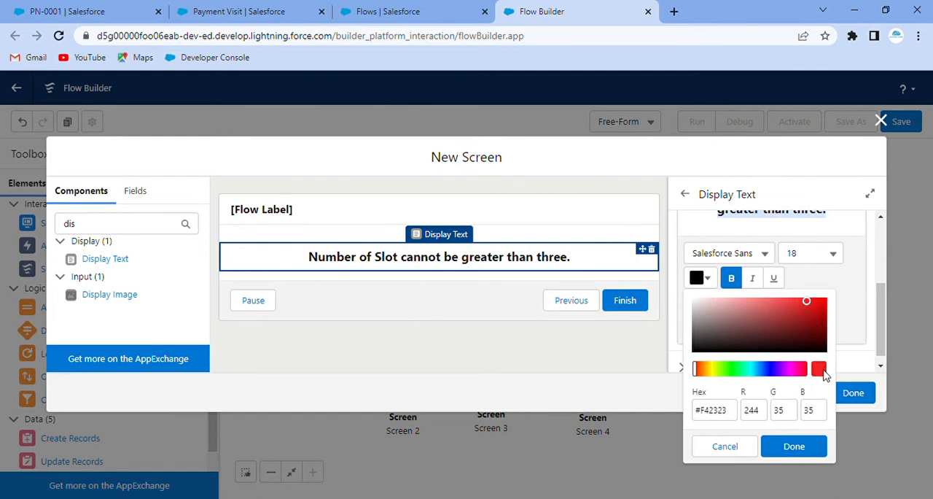
{"action": "left_click", "coordinate": [796, 445]}
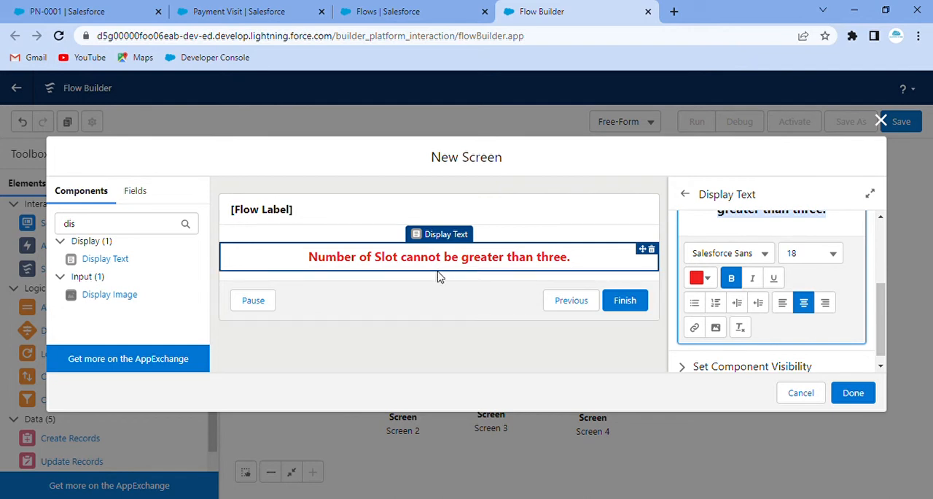
Hide the Pause button in the footer of Error Screen and finish the screen.
{"action": "left_click", "coordinate": [432, 300]}
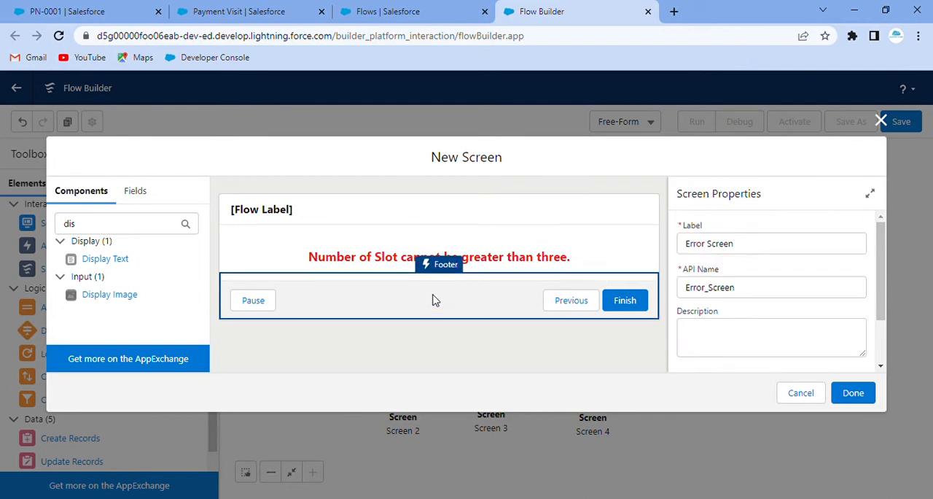
{"action": "scroll", "coordinate": [748, 299], "scroll_direction": "down", "scroll_amount": 2}
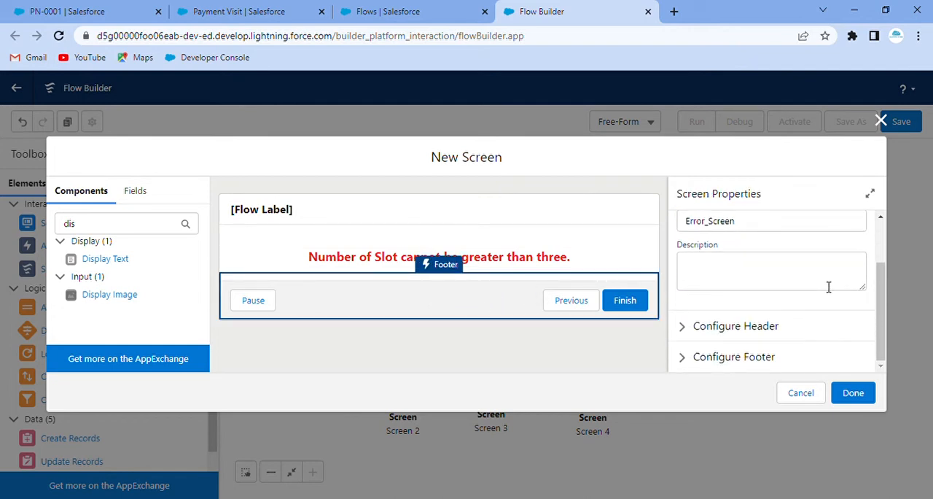
{"action": "left_click", "coordinate": [683, 356]}
{"action": "scroll", "coordinate": [751, 325], "scroll_direction": "down", "scroll_amount": 4}
{"action": "left_click", "coordinate": [684, 306]}
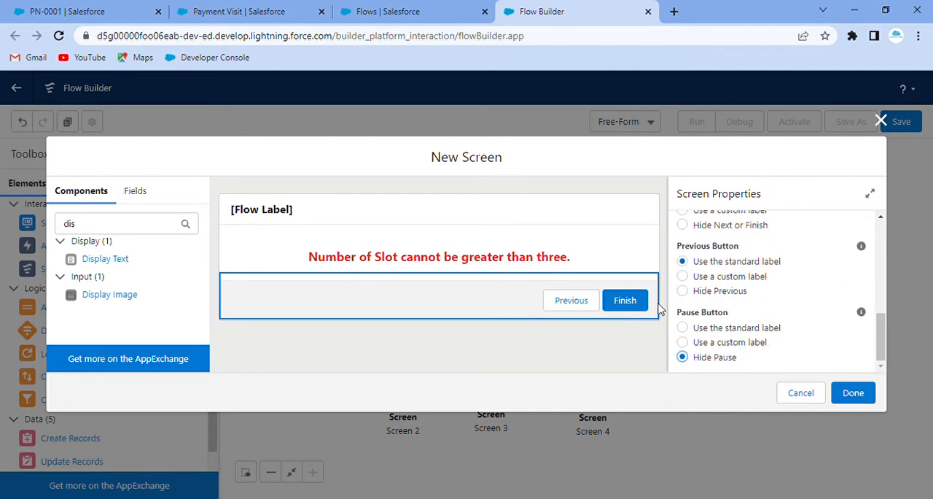
{"action": "left_click", "coordinate": [854, 394]}
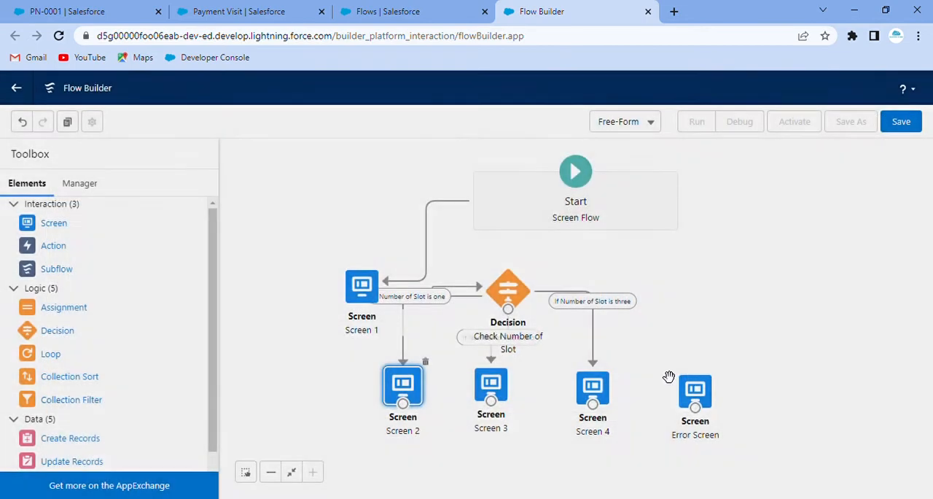
Connect the Check Number of Slot decision to Error Screen as the Default Outcome, and shift Error Screen and Screen 4 outward on the canvas.
{"action": "left_click_drag", "start_coordinate": [508, 309], "coordinate": [809, 326]}
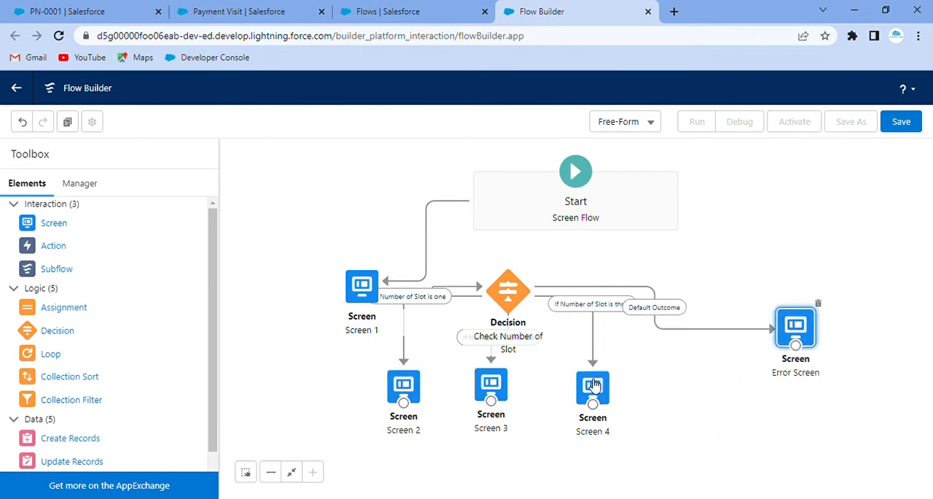
{"action": "left_click_drag", "start_coordinate": [597, 384], "coordinate": [619, 397]}
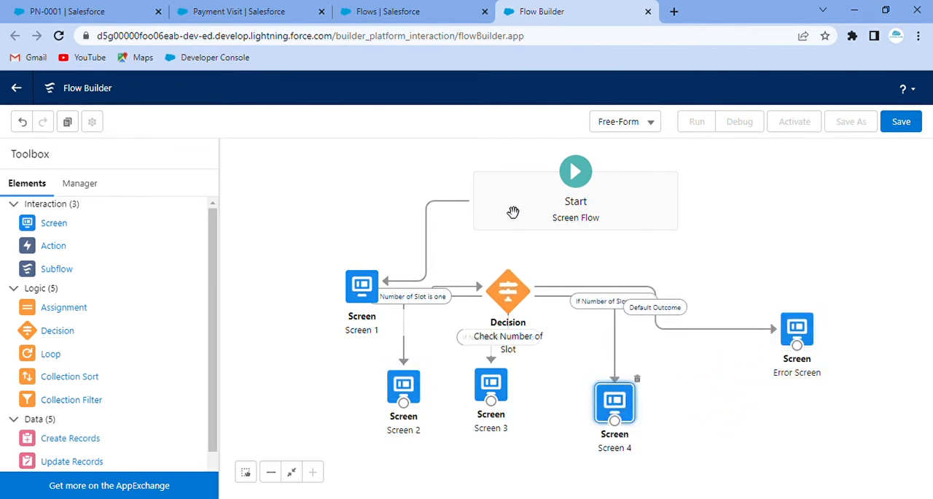
Rearrange the canvas so Start, Screen 1 and the Check Number of Slot decision are stacked vertically.
{"action": "left_click_drag", "start_coordinate": [541, 211], "coordinate": [500, 175]}
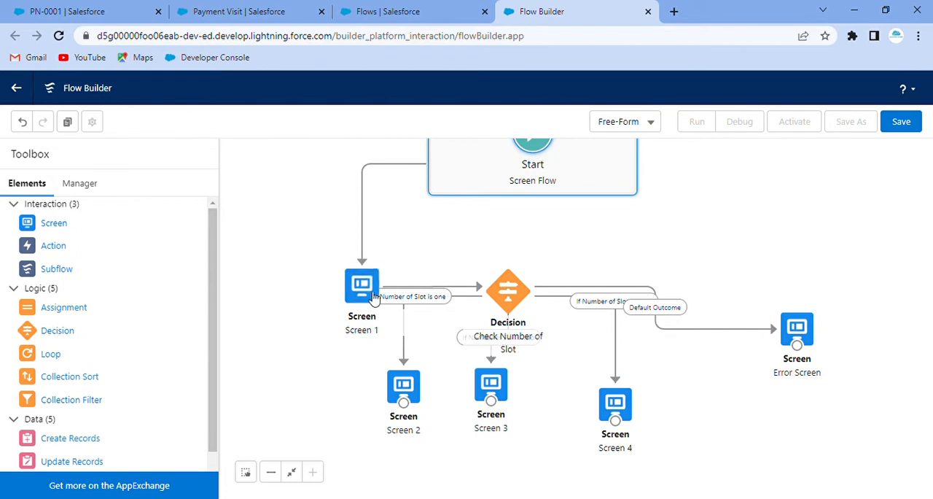
{"action": "left_click_drag", "start_coordinate": [381, 279], "coordinate": [549, 227]}
{"action": "left_click_drag", "start_coordinate": [518, 302], "coordinate": [547, 311]}
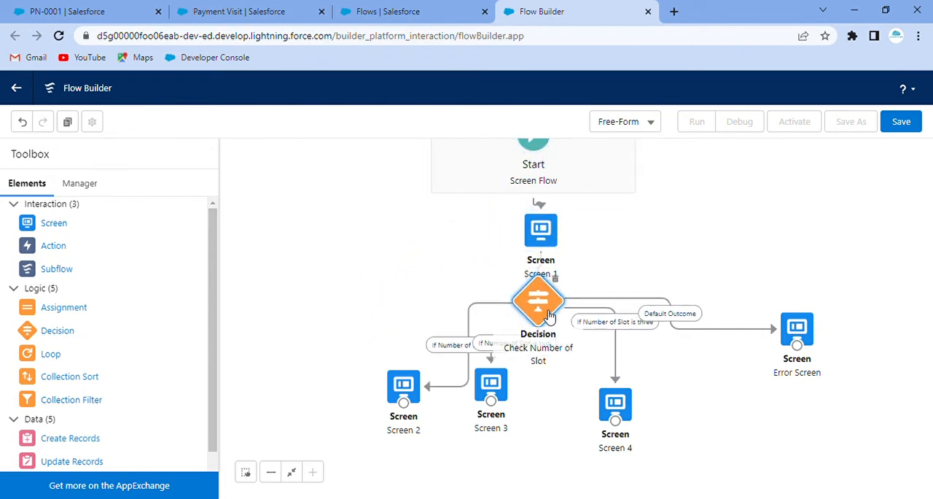
Spread the four outcome screens around the decision, with Screen 2 far left, Screens 3 and 4 below it and Error Screen far right.
{"action": "left_click_drag", "start_coordinate": [404, 385], "coordinate": [303, 373]}
{"action": "left_click_drag", "start_coordinate": [491, 384], "coordinate": [475, 424]}
{"action": "left_click_drag", "start_coordinate": [615, 403], "coordinate": [617, 423]}
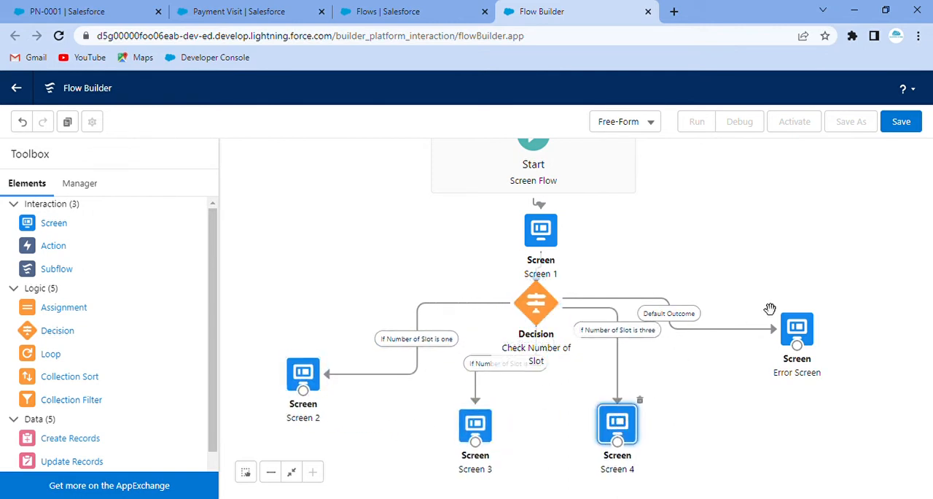
{"action": "left_click_drag", "start_coordinate": [799, 332], "coordinate": [805, 339]}
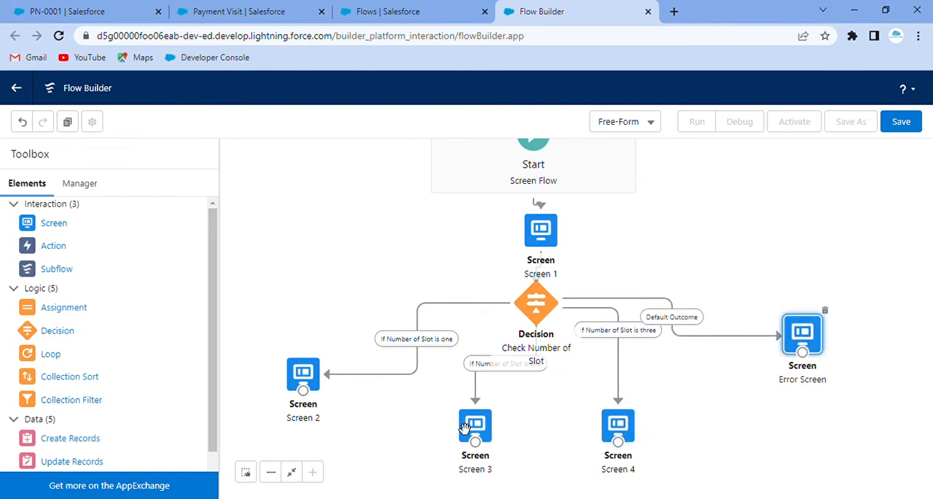
{"action": "left_click_drag", "start_coordinate": [480, 429], "coordinate": [482, 385]}
{"action": "left_click_drag", "start_coordinate": [308, 375], "coordinate": [309, 330]}
{"action": "left_click", "coordinate": [481, 384]}
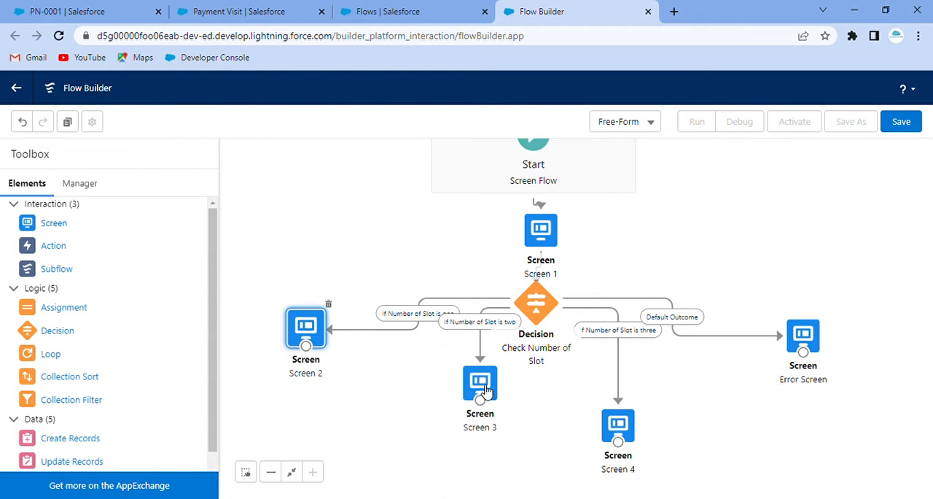
{"action": "left_click_drag", "start_coordinate": [487, 390], "coordinate": [490, 377]}
{"action": "left_click_drag", "start_coordinate": [629, 426], "coordinate": [635, 408]}
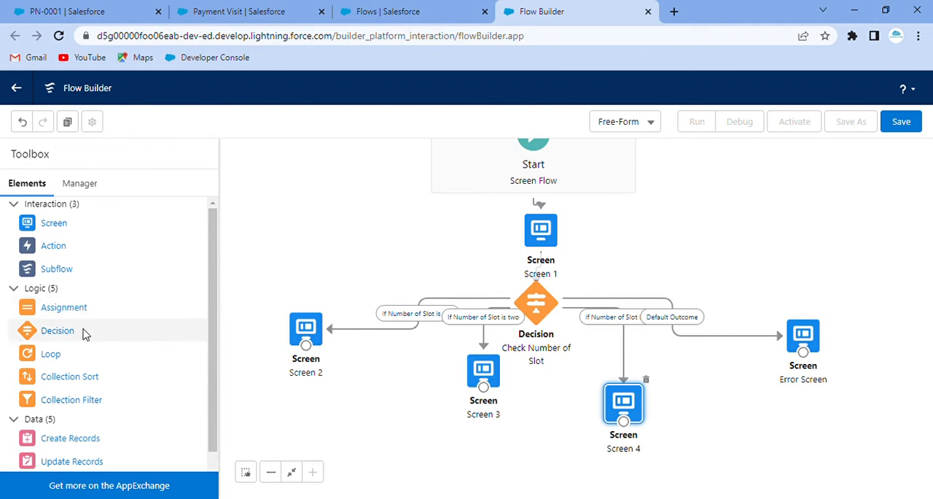
Add a Create Records element to the canvas below Screen 2.
{"action": "scroll", "coordinate": [73, 364], "scroll_direction": "down", "scroll_amount": 1}
{"action": "left_click_drag", "start_coordinate": [70, 398], "coordinate": [372, 422]}
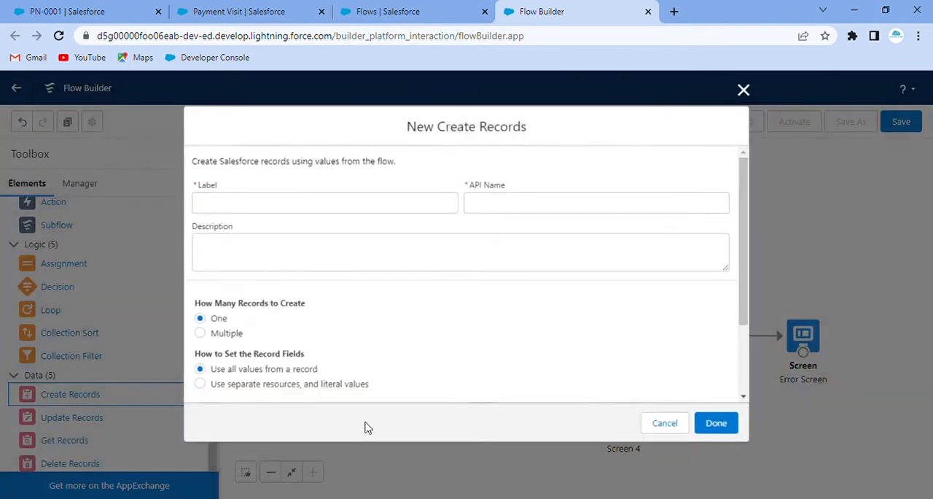
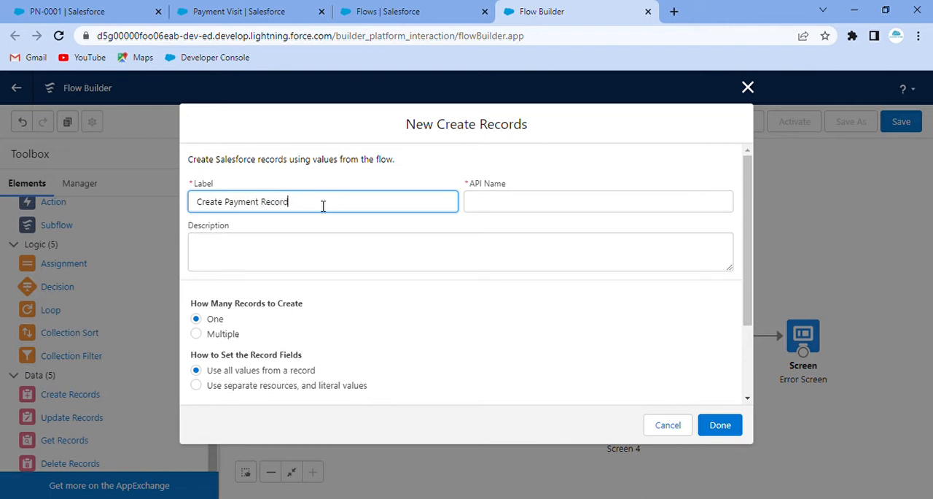
Set the Create Payment Record element to fill its record fields from separate resources and literal values.
{"action": "left_click", "coordinate": [334, 222]}
{"action": "scroll", "coordinate": [320, 292], "scroll_direction": "down", "scroll_amount": 2}
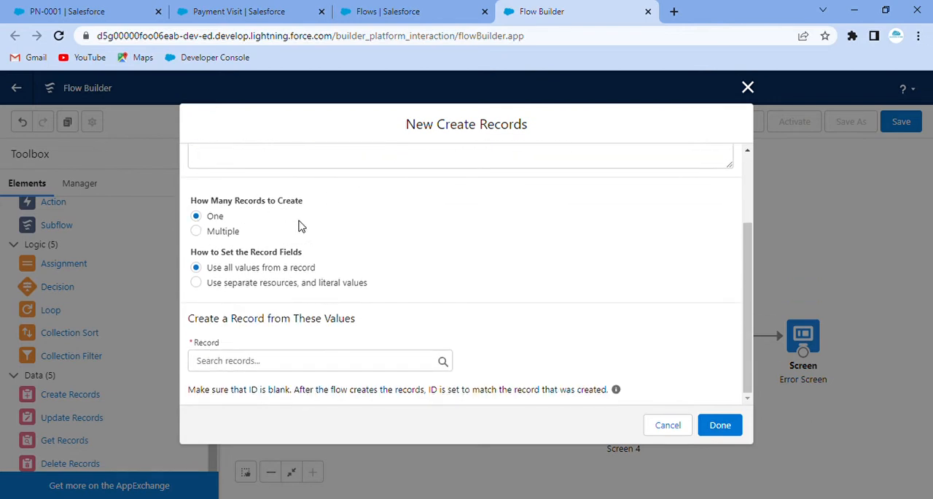
{"action": "left_click", "coordinate": [278, 364]}
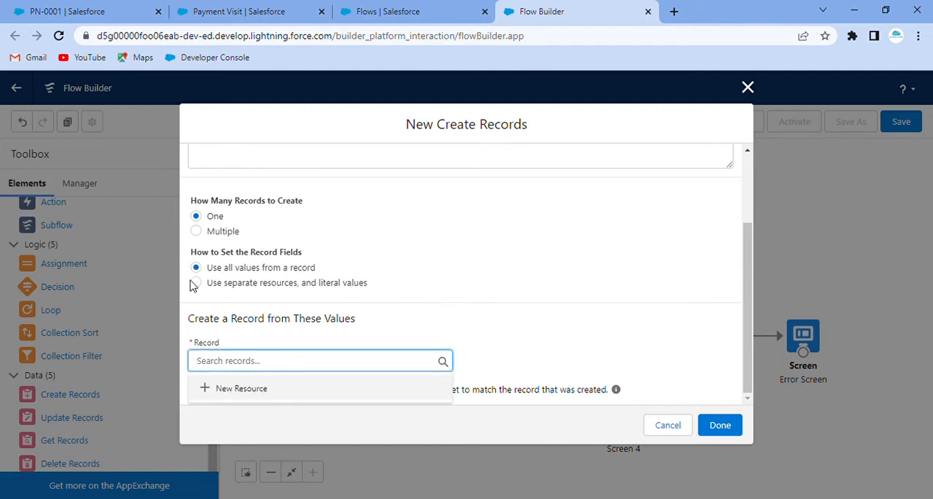
{"action": "left_click", "coordinate": [196, 283]}
Choose Payment Visit as the object to create, finish the element and shift it slightly upward on the canvas.
{"action": "left_click", "coordinate": [278, 386]}
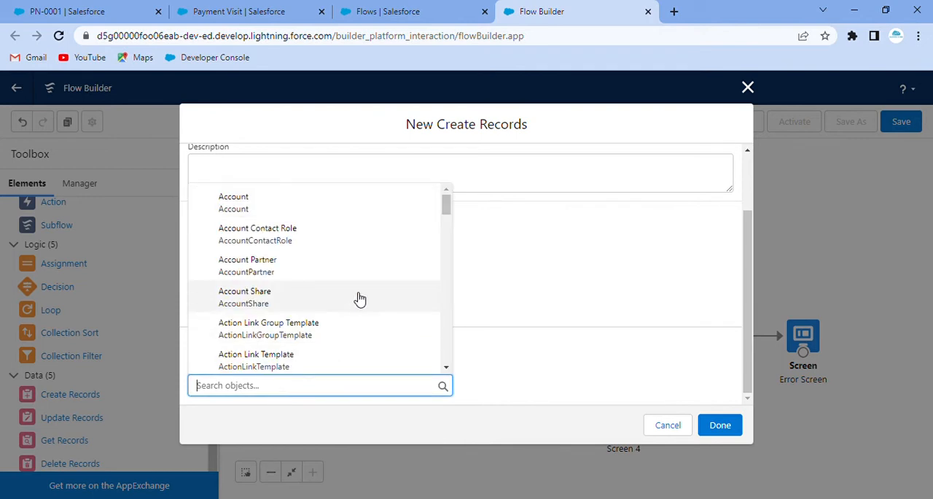
{"action": "type", "text": "paym"}
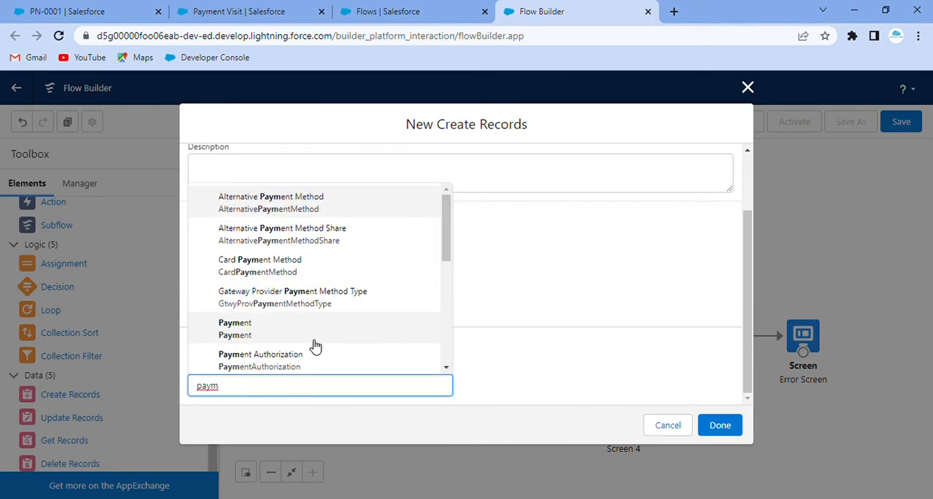
{"action": "type", "text": "ent"}
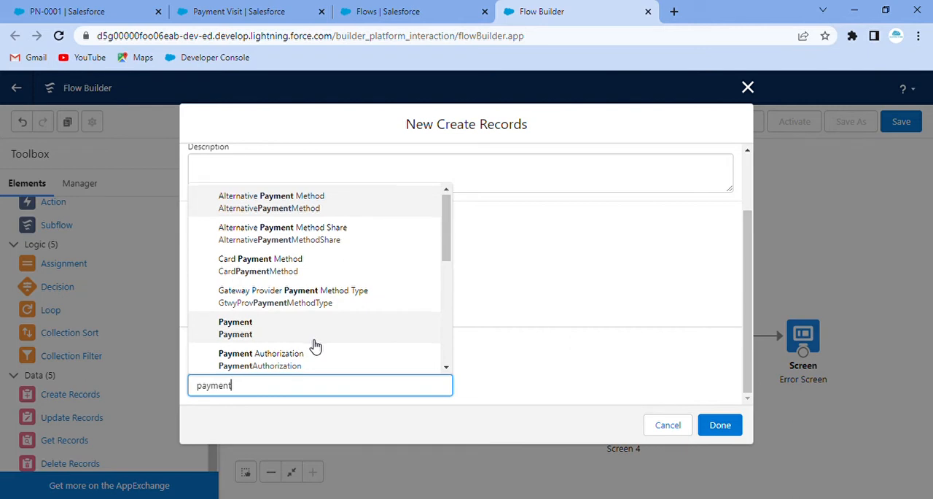
{"action": "scroll", "coordinate": [315, 343], "scroll_direction": "down", "scroll_amount": 4}
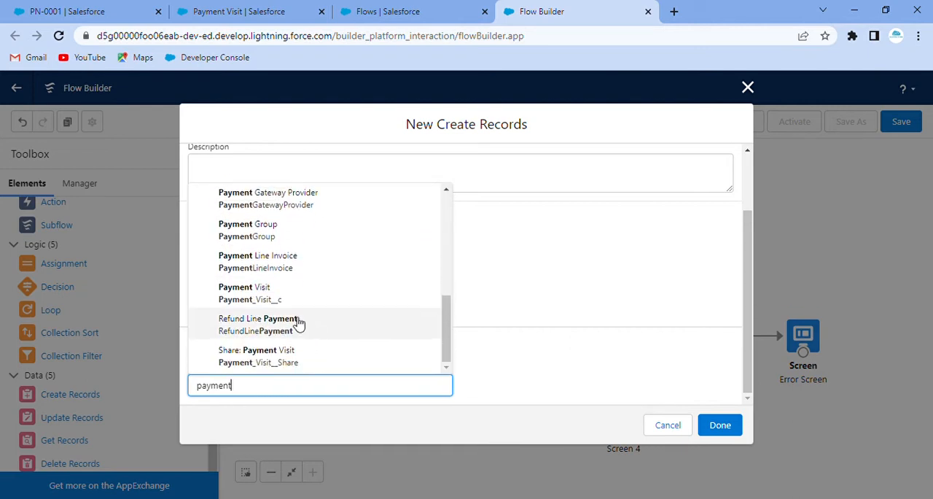
{"action": "left_click", "coordinate": [265, 292]}
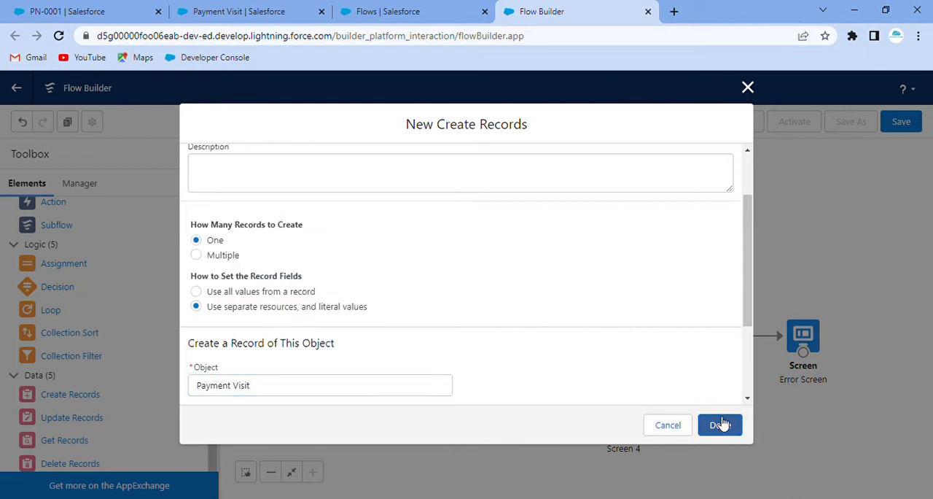
{"action": "left_click", "coordinate": [719, 425]}
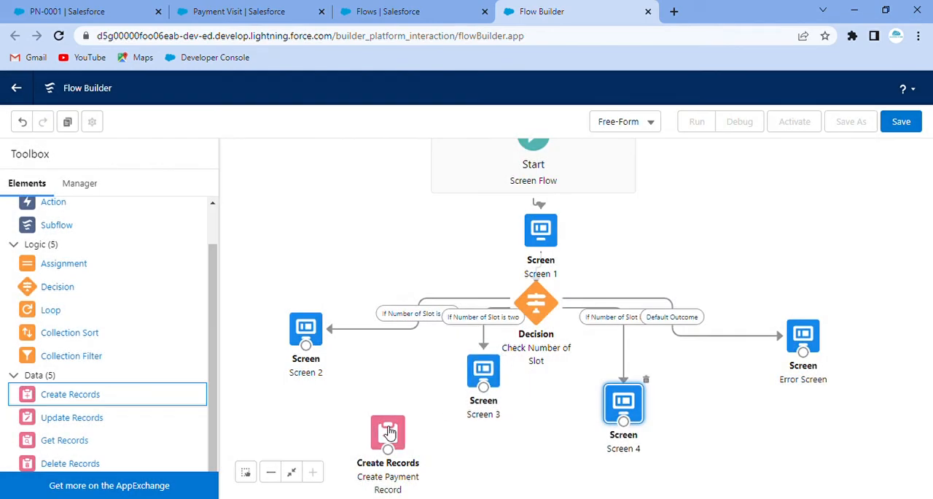
{"action": "left_click_drag", "start_coordinate": [390, 431], "coordinate": [396, 408]}
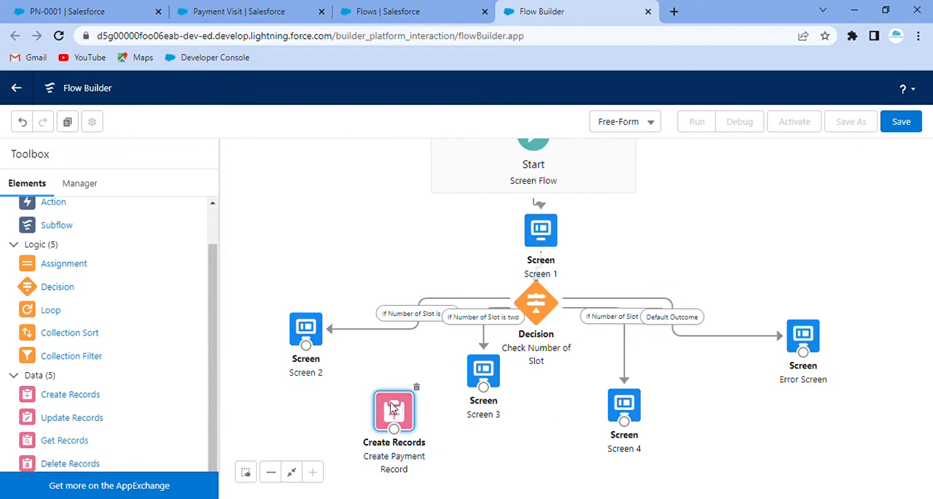
Reopen the Create Payment Record element and assign the Visitor_Name screen component to the Visitor_Name__c field.
{"action": "double_click", "coordinate": [391, 408]}
{"action": "scroll", "coordinate": [425, 339], "scroll_direction": "down", "scroll_amount": 3}
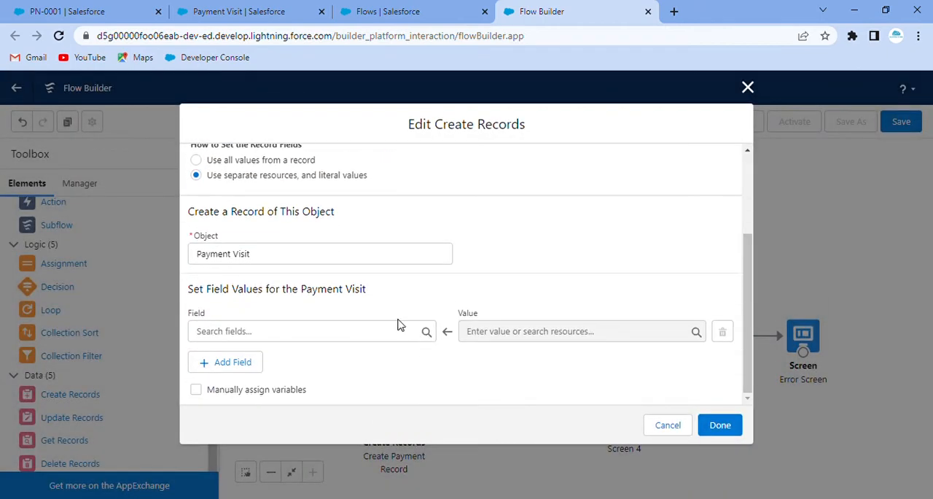
{"action": "left_click", "coordinate": [259, 335]}
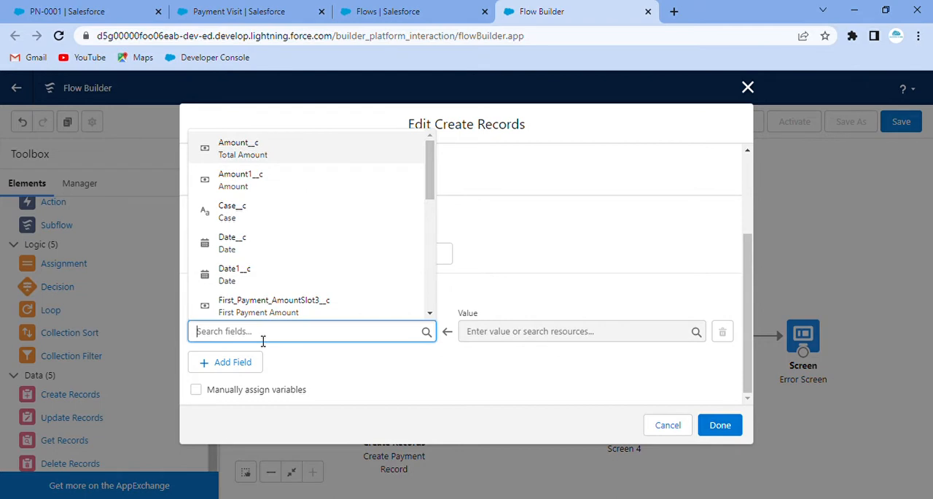
{"action": "type", "text": "Vis"}
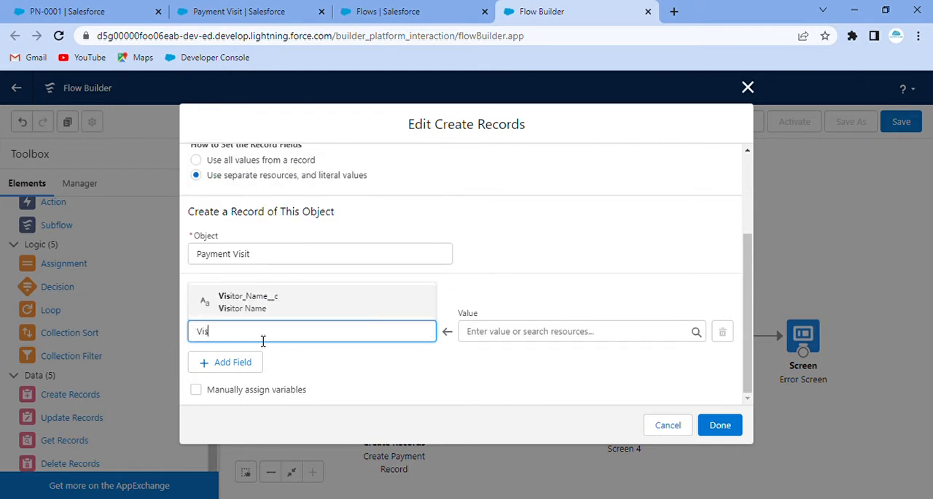
{"action": "left_click", "coordinate": [267, 303]}
{"action": "left_click", "coordinate": [545, 333]}
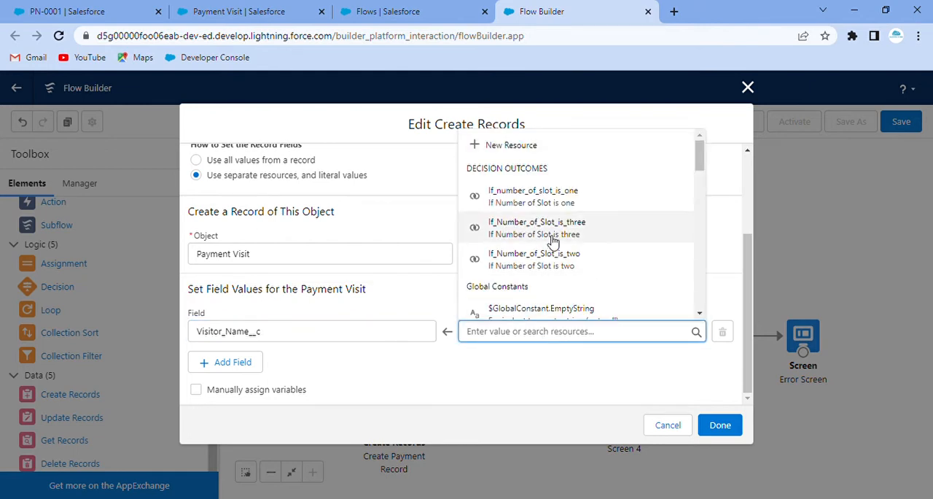
{"action": "scroll", "coordinate": [554, 218], "scroll_direction": "down", "scroll_amount": 5}
{"action": "scroll", "coordinate": [554, 226], "scroll_direction": "down", "scroll_amount": 3}
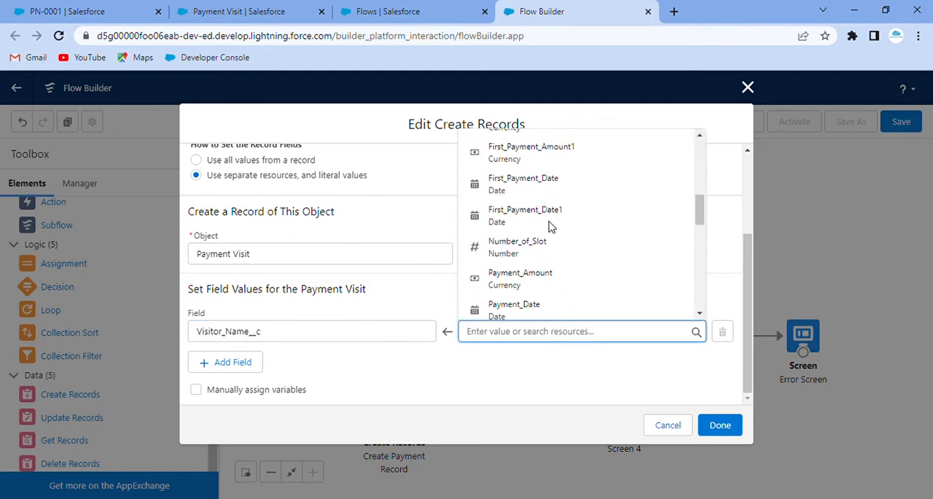
{"action": "scroll", "coordinate": [531, 221], "scroll_direction": "down", "scroll_amount": 5}
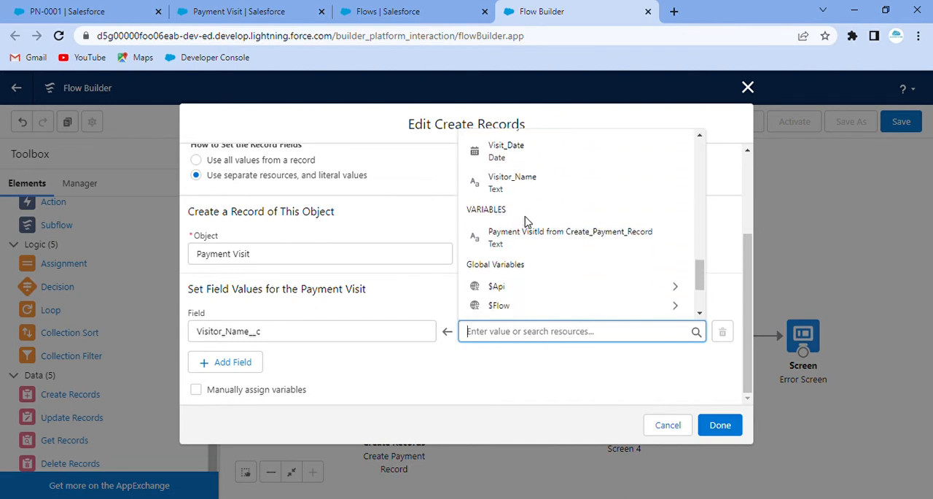
{"action": "left_click", "coordinate": [507, 182]}
{"action": "left_click", "coordinate": [461, 293]}
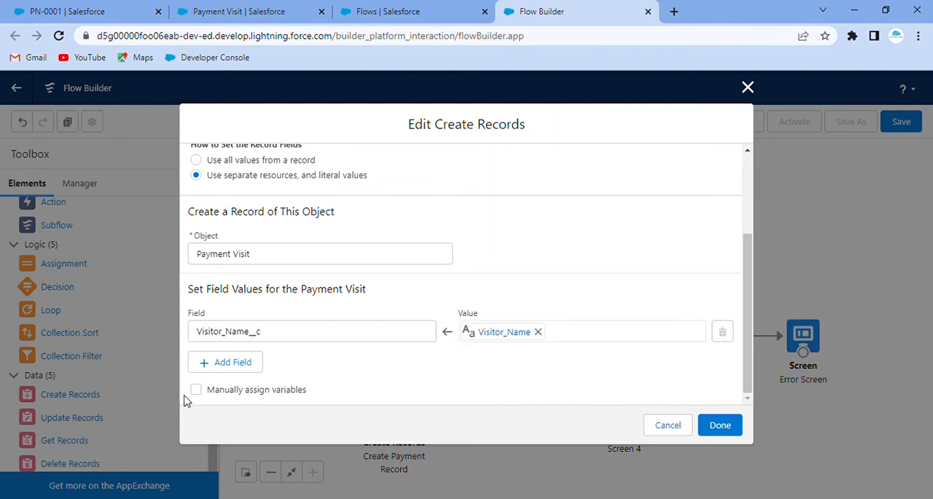
Add a second field assignment that fills Date__c with the Visit_Date screen component.
{"action": "left_click", "coordinate": [242, 360]}
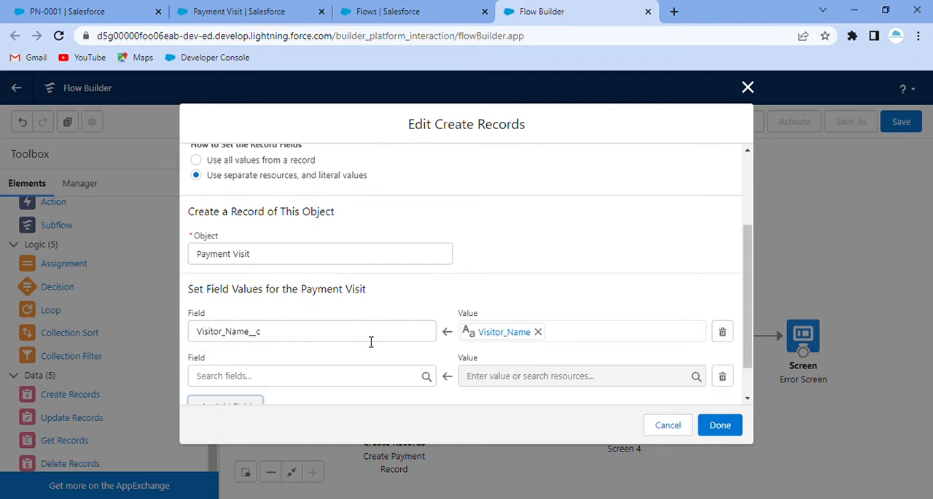
{"action": "left_click", "coordinate": [304, 340]}
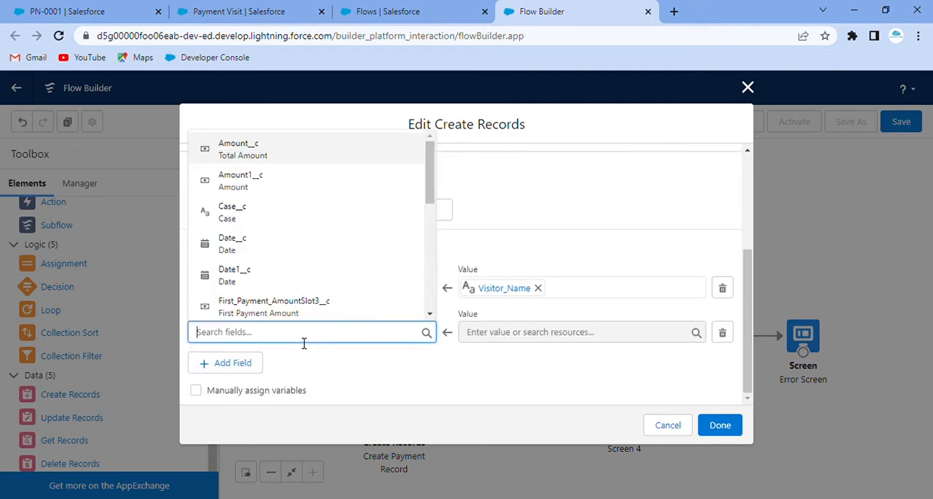
{"action": "type", "text": "p"}
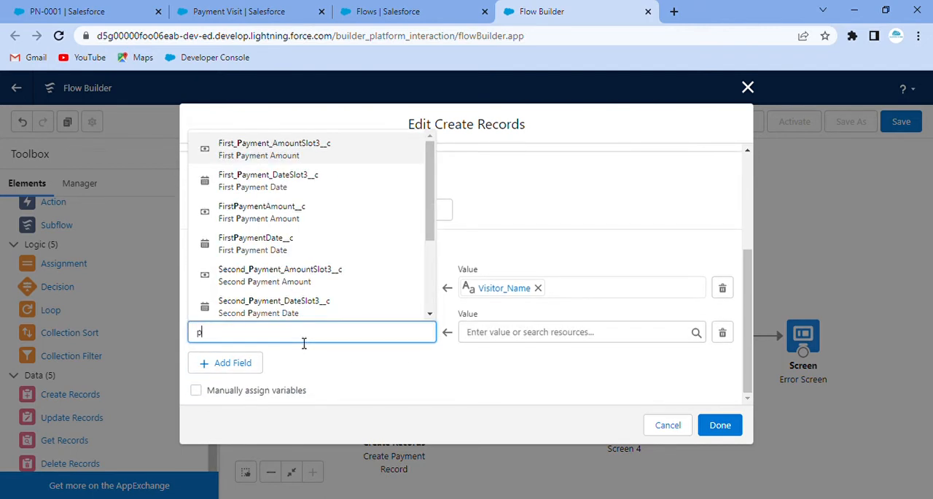
{"action": "key", "text": "BackSpace"}
{"action": "type", "text": "v"}
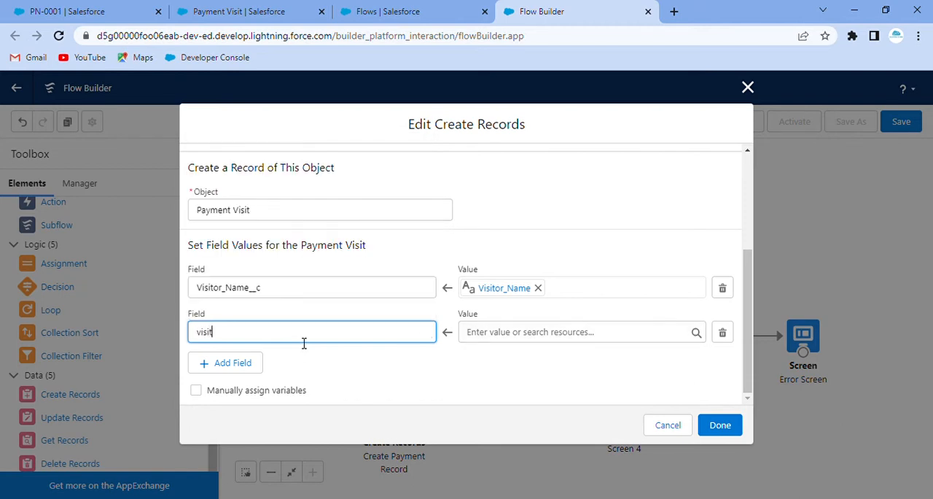
{"action": "key", "text": "BackSpace"}
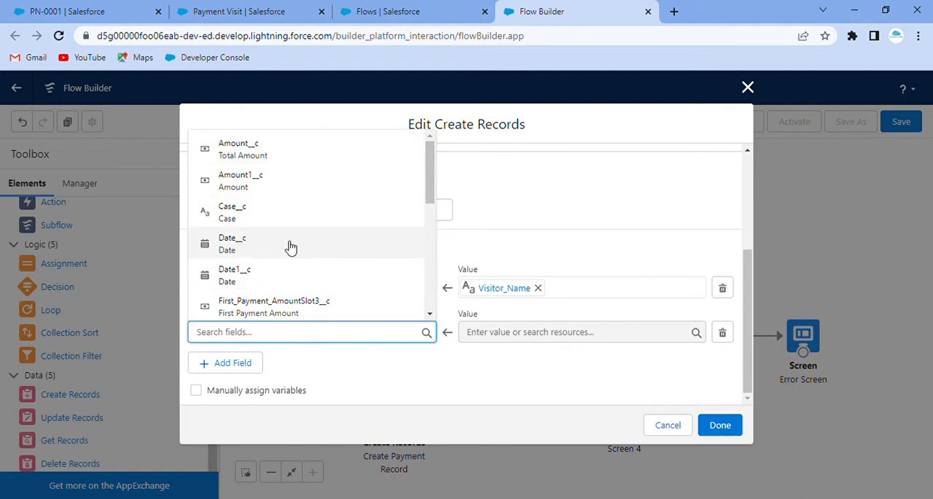
{"action": "left_click", "coordinate": [261, 248]}
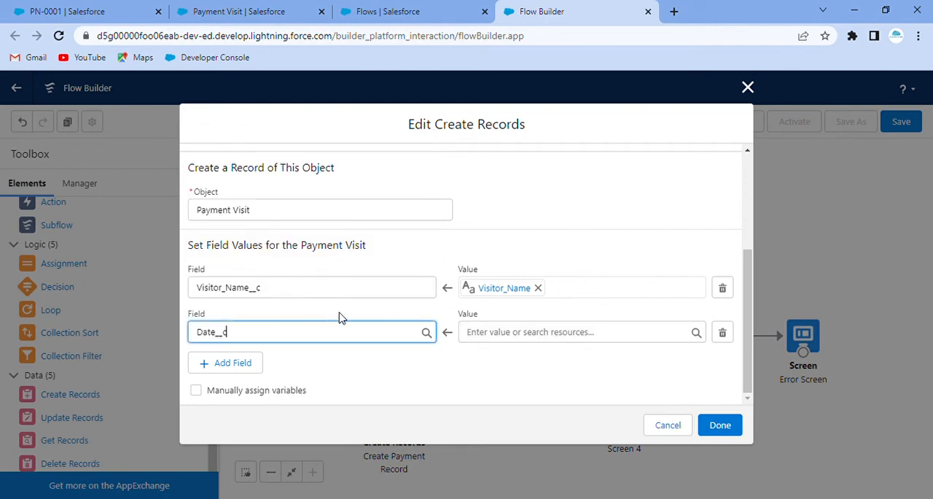
{"action": "left_click", "coordinate": [502, 336]}
{"action": "type", "text": "Vis"}
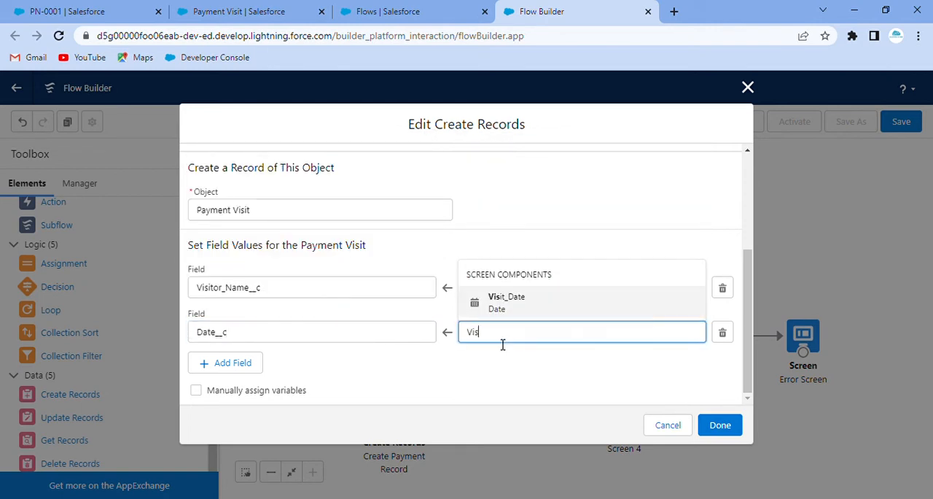
{"action": "type", "text": "i"}
{"action": "left_click", "coordinate": [503, 302]}
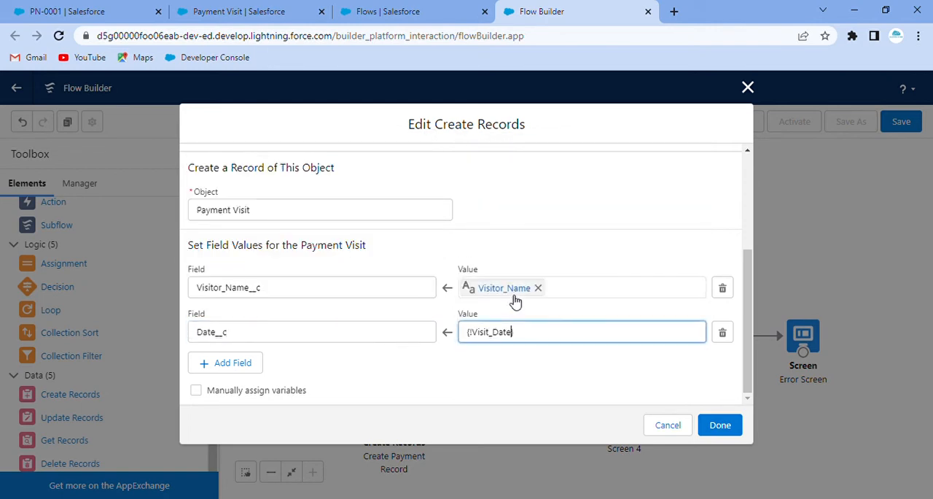
{"action": "left_click", "coordinate": [544, 361]}
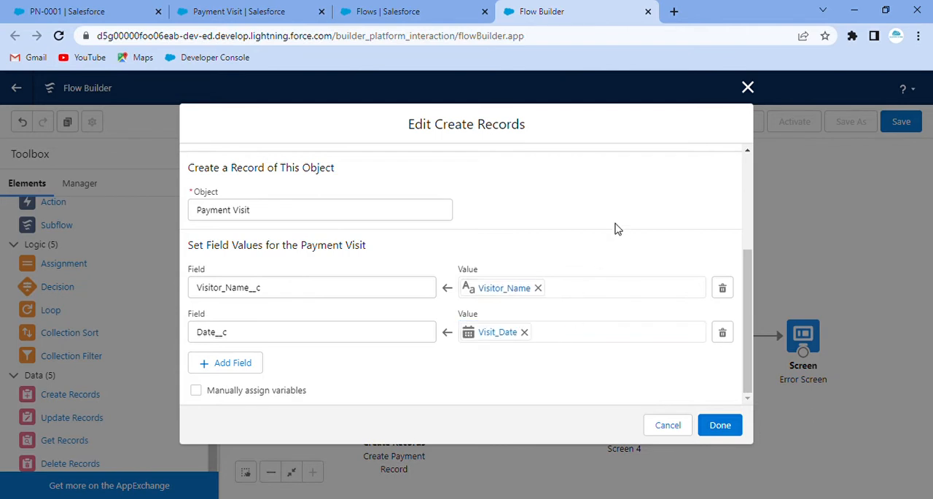
Add a third field assignment that fills Amount__c with the Total_Amount screen component.
{"action": "left_click", "coordinate": [226, 362]}
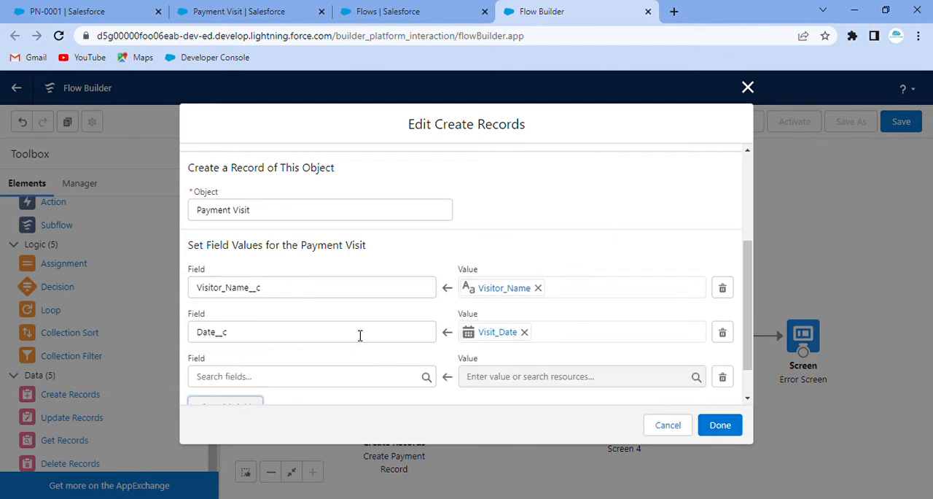
{"action": "scroll", "coordinate": [447, 313], "scroll_direction": "down", "scroll_amount": 1}
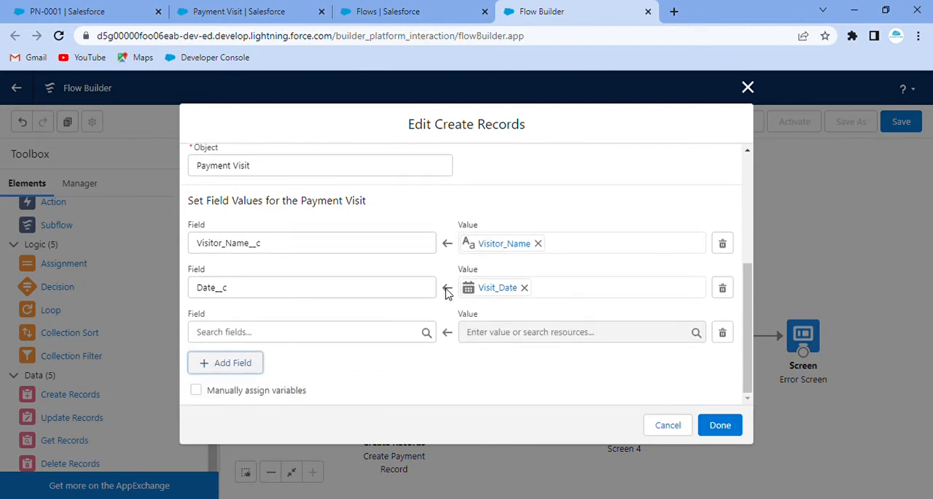
{"action": "left_click", "coordinate": [261, 342]}
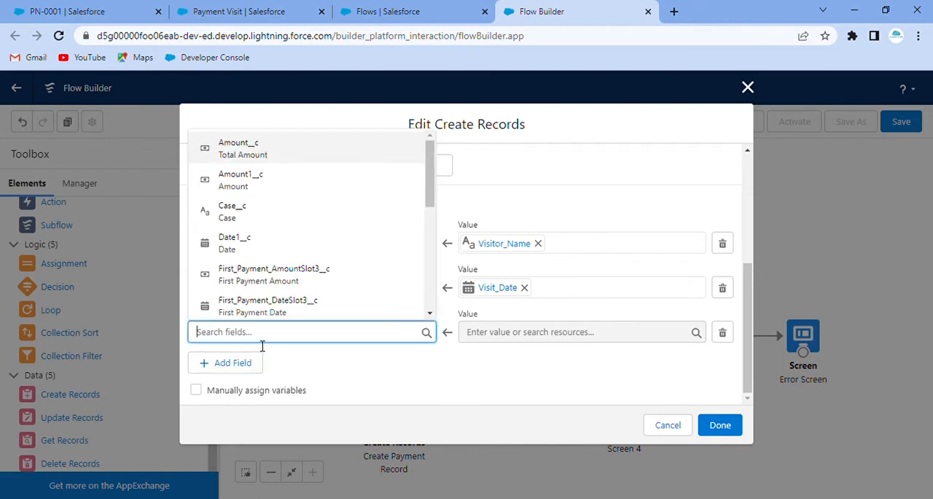
{"action": "type", "text": "amou"}
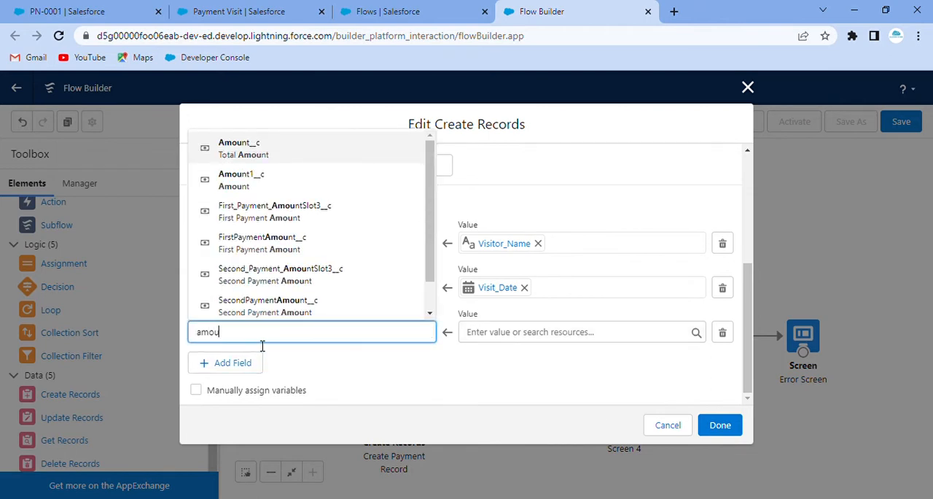
{"action": "left_click", "coordinate": [256, 145]}
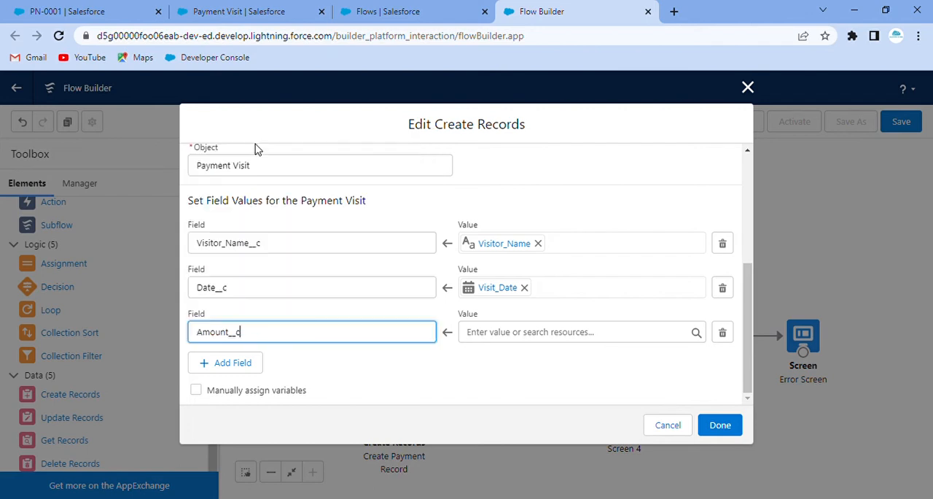
{"action": "left_click", "coordinate": [542, 338]}
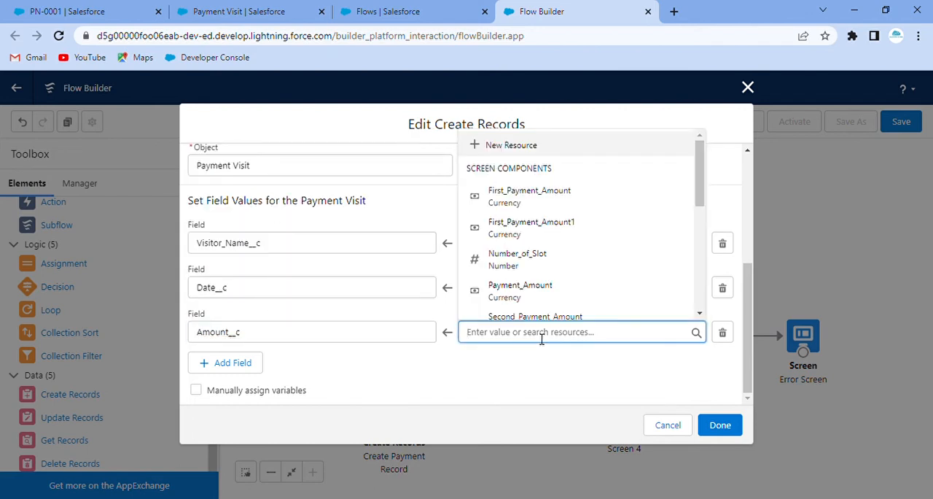
{"action": "type", "text": "tota"}
{"action": "left_click", "coordinate": [525, 309]}
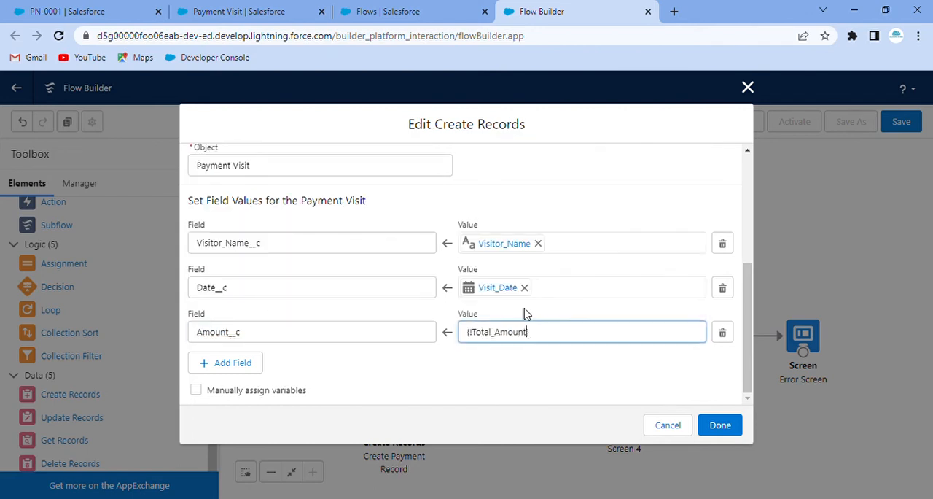
Add an empty fourth field assignment row to the Create Payment Record element.
{"action": "left_click", "coordinate": [245, 368]}
{"action": "scroll", "coordinate": [331, 343], "scroll_direction": "down", "scroll_amount": 1}
{"action": "left_click", "coordinate": [307, 337]}
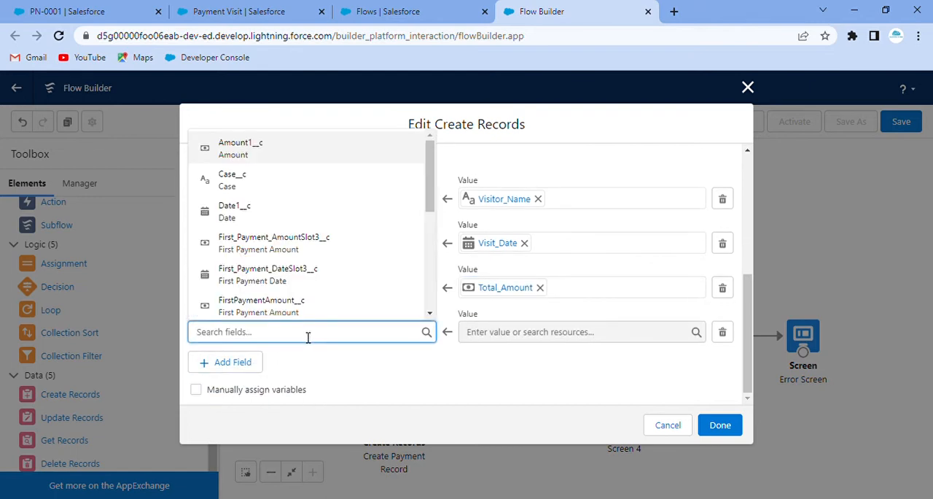
{"action": "type", "text": "paym"}
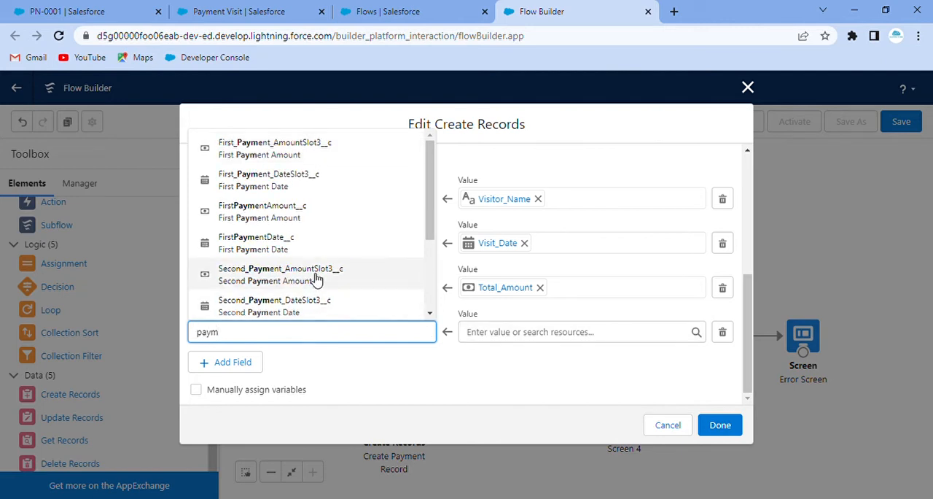
{"action": "scroll", "coordinate": [316, 265], "scroll_direction": "down", "scroll_amount": 2}
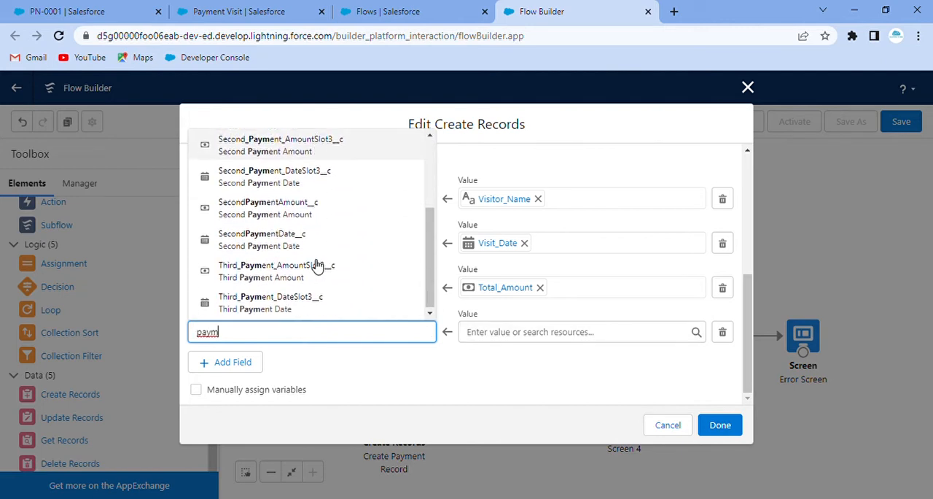
{"action": "scroll", "coordinate": [315, 265], "scroll_direction": "up", "scroll_amount": 2}
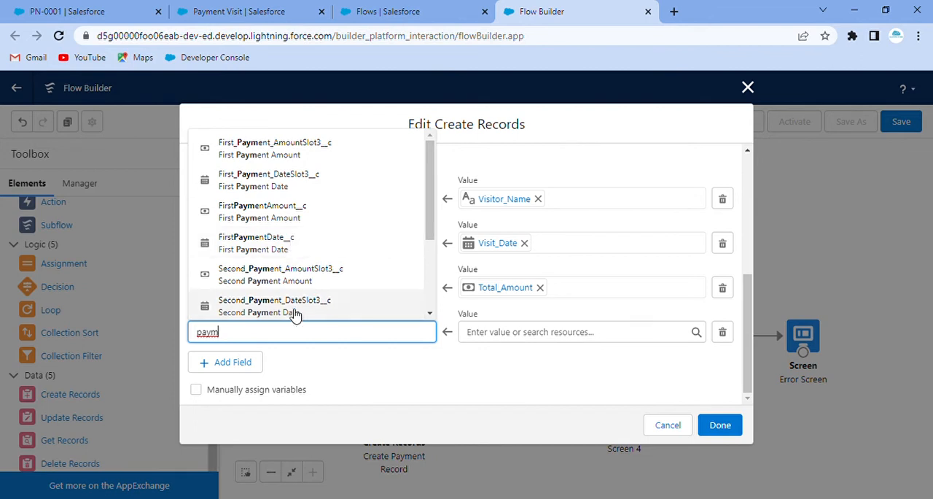
{"action": "key", "text": "BackSpace"}
{"action": "key", "text": "BackSpace"}
{"action": "key", "text": "BackSpace"}
{"action": "key", "text": "BackSpace"}
Set the fourth field assignment to fill Date1__c with the Payment_Date screen component.
{"action": "type", "text": "date"}
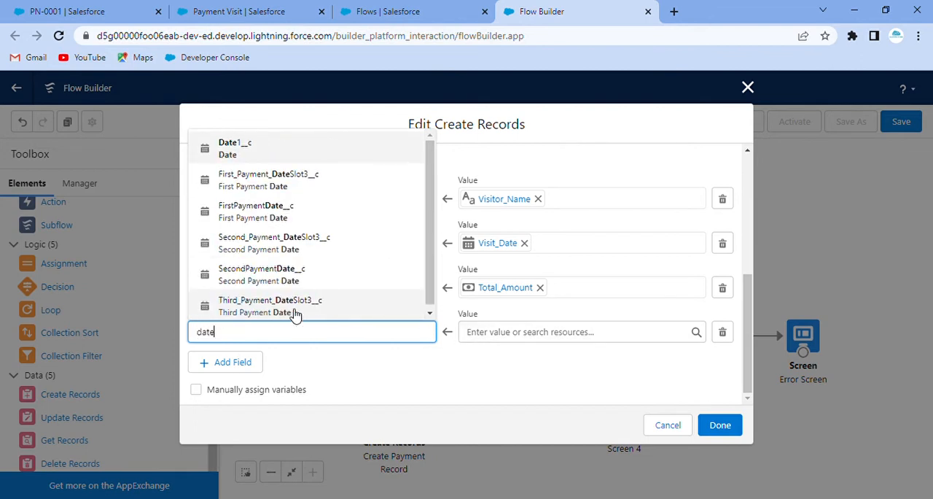
{"action": "left_click", "coordinate": [275, 145]}
{"action": "left_click", "coordinate": [522, 337]}
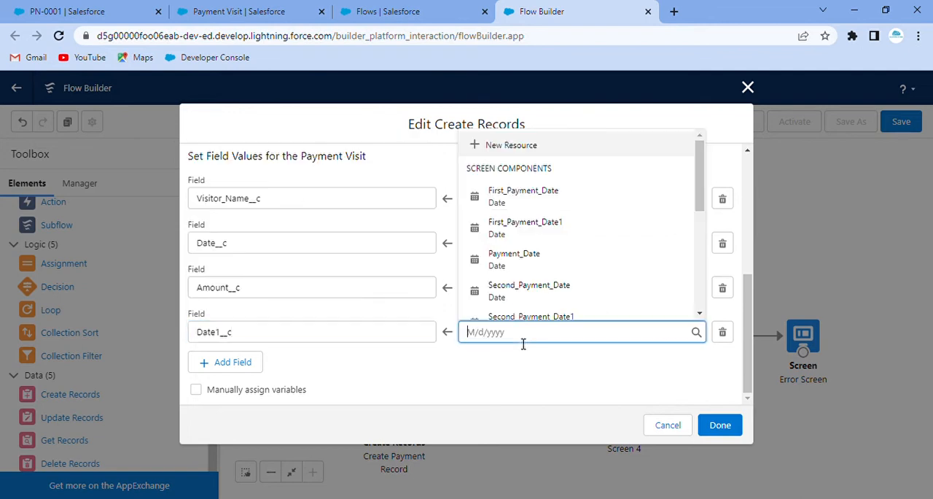
{"action": "type", "text": "pay"}
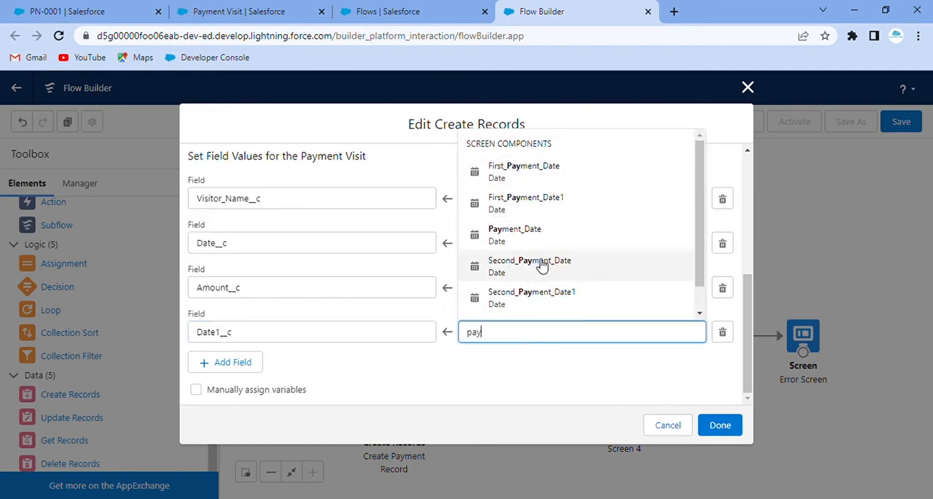
{"action": "left_click", "coordinate": [537, 235]}
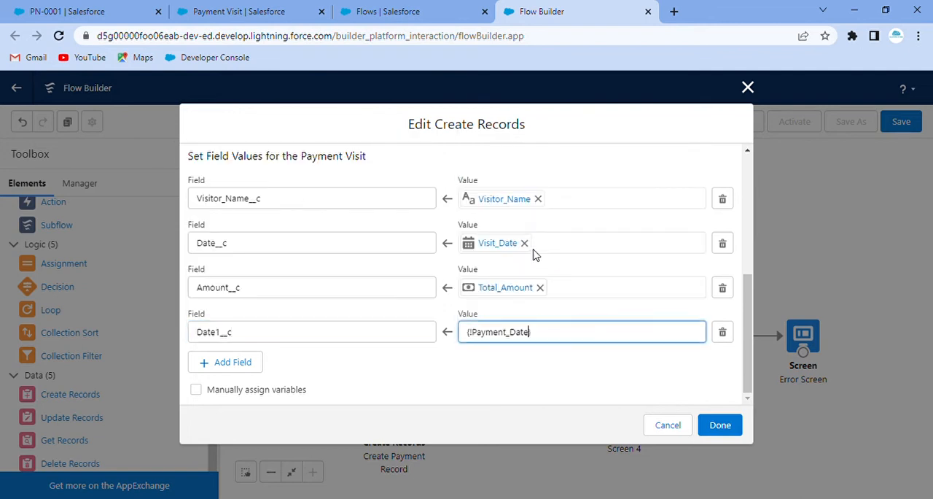
Add a fifth field assignment that fills Amount1__c with the Payment_Amount screen component.
{"action": "left_click", "coordinate": [223, 363]}
{"action": "left_click", "coordinate": [241, 375]}
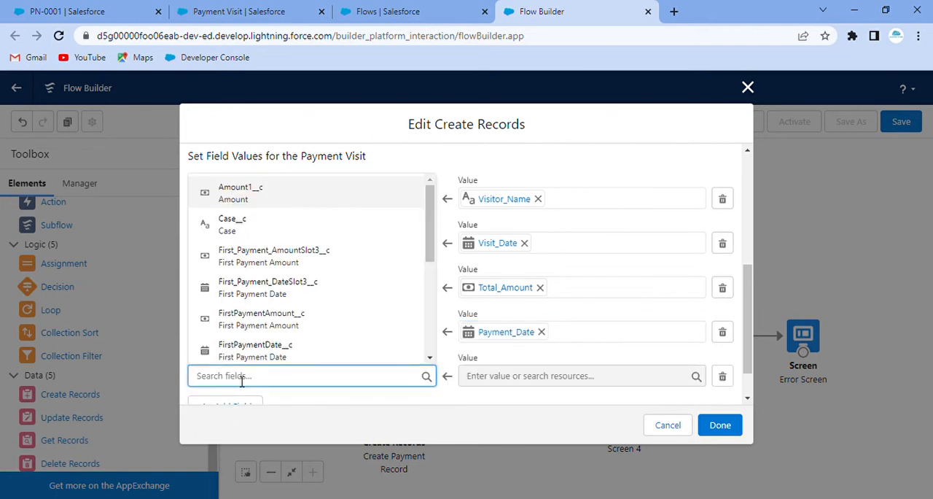
{"action": "type", "text": "amou"}
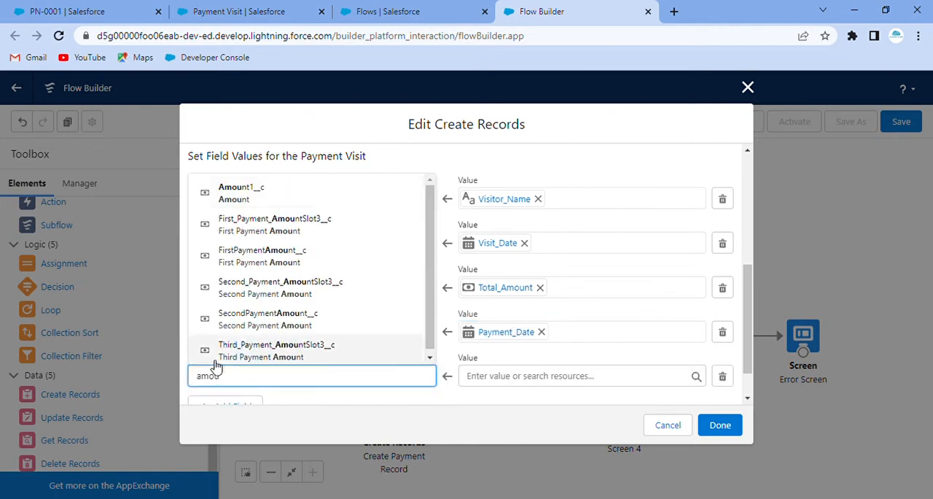
{"action": "left_click", "coordinate": [241, 194]}
{"action": "left_click", "coordinate": [546, 379]}
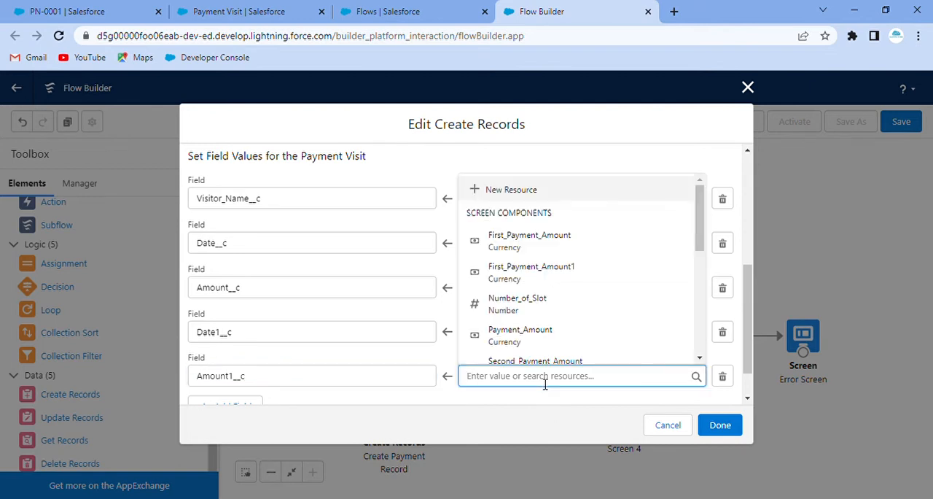
{"action": "type", "text": "paym"}
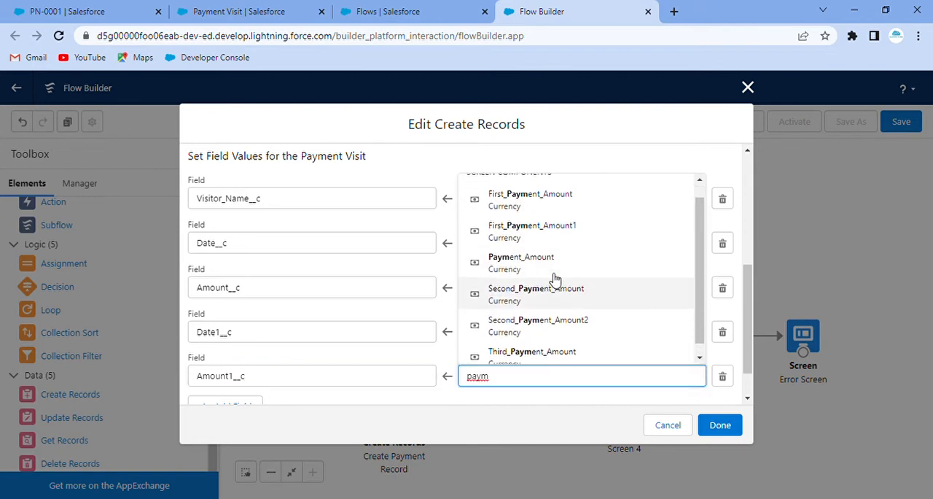
{"action": "left_click", "coordinate": [533, 254]}
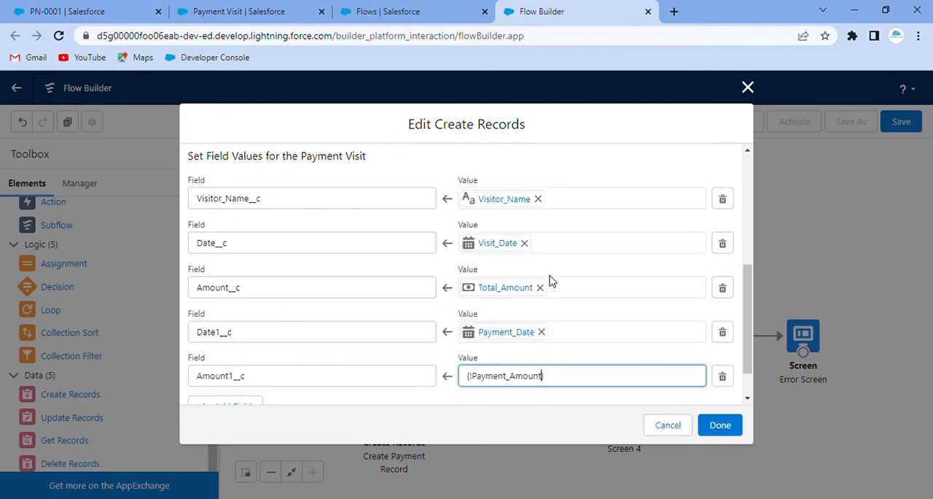
{"action": "left_click", "coordinate": [590, 351]}
Add a sixth field assignment that fills FirstPaymentDate__c with the First_Payment_Date screen component.
{"action": "scroll", "coordinate": [250, 354], "scroll_direction": "down", "scroll_amount": 1}
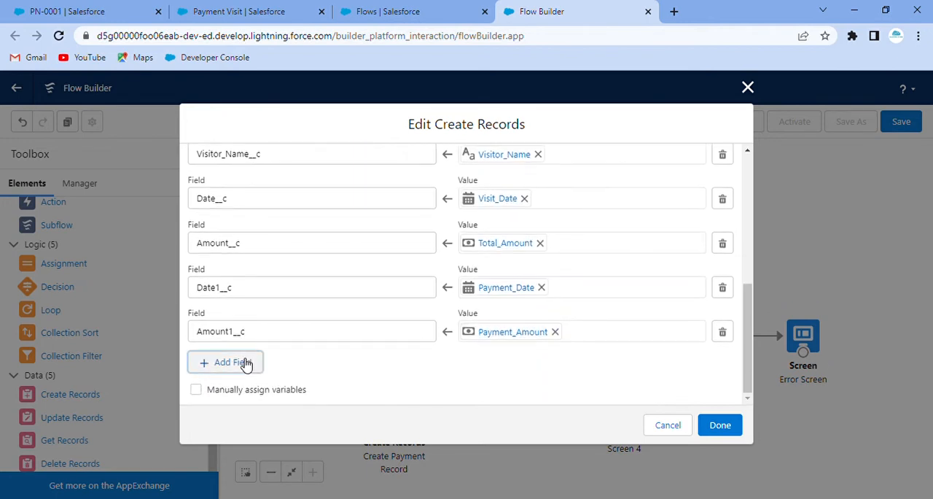
{"action": "left_click", "coordinate": [240, 359]}
{"action": "left_click", "coordinate": [301, 375]}
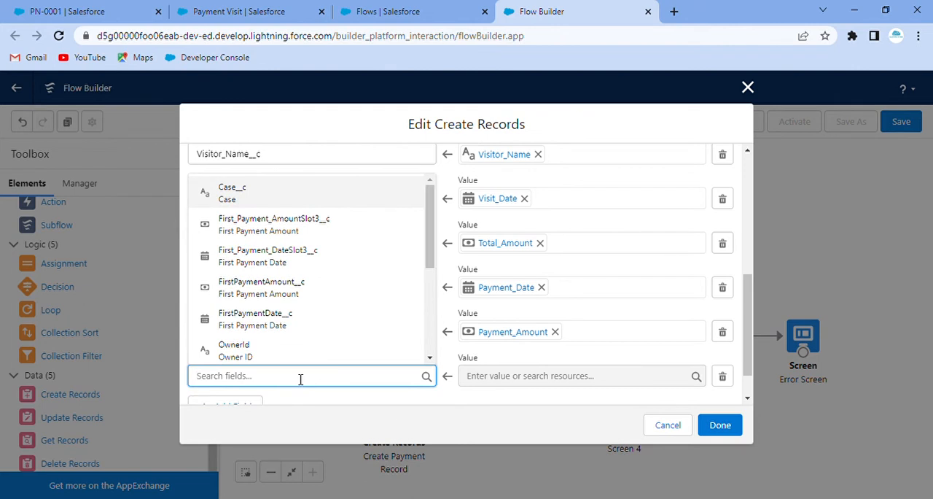
{"action": "type", "text": "f"}
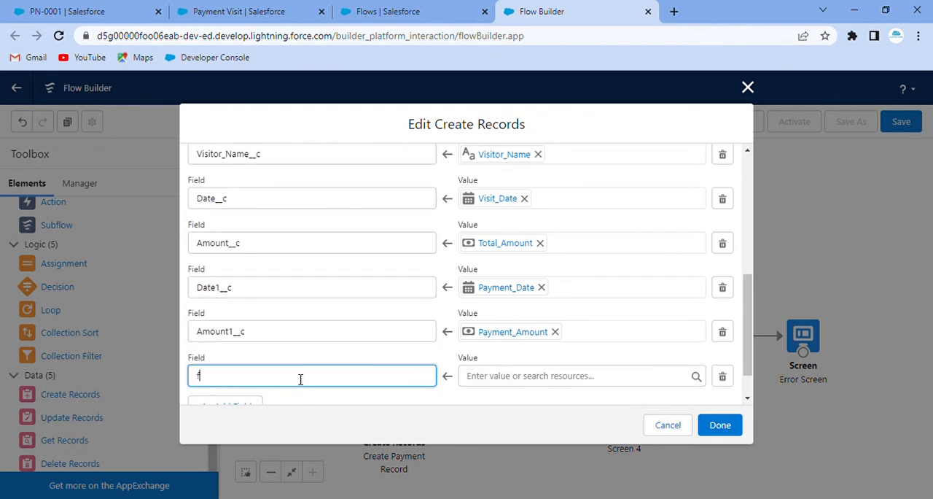
{"action": "type", "text": "oir"}
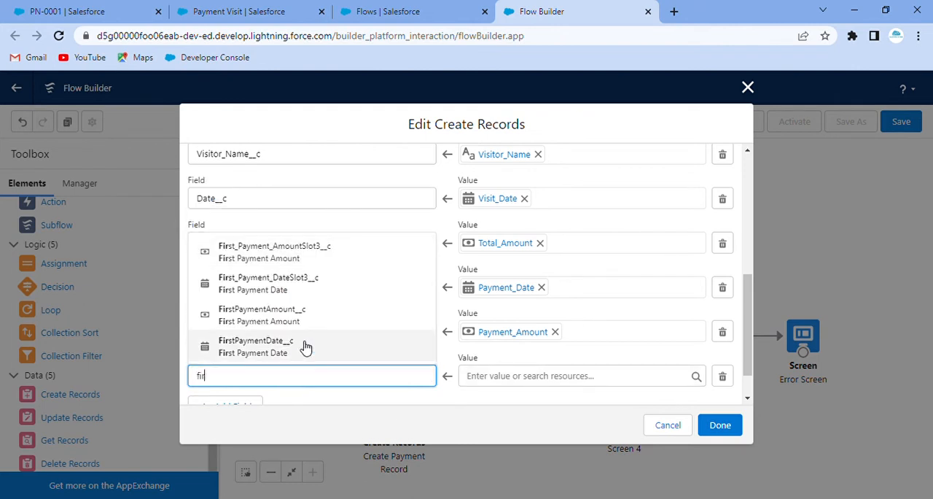
{"action": "left_click", "coordinate": [309, 348]}
{"action": "left_click", "coordinate": [484, 376]}
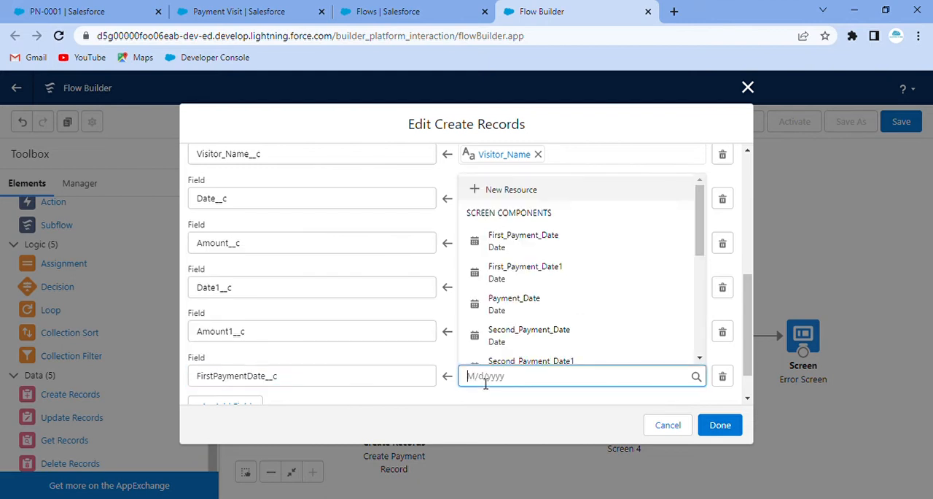
{"action": "type", "text": "fir"}
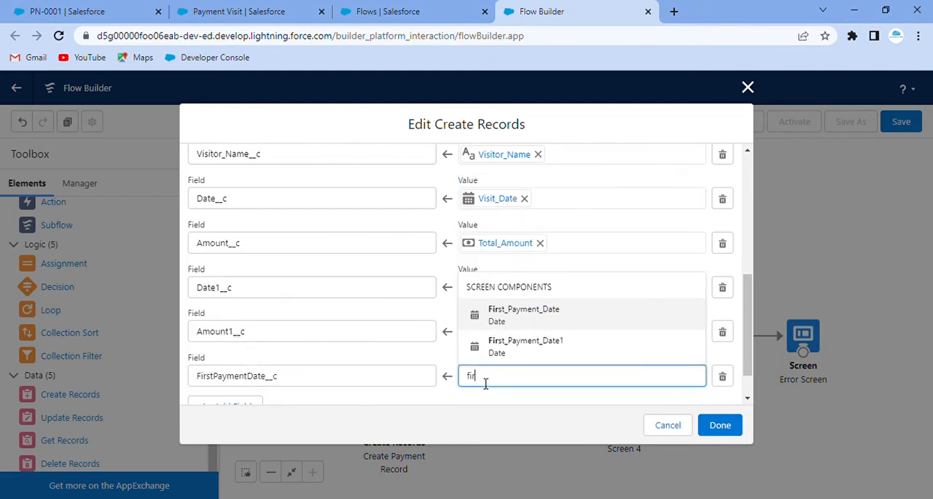
{"action": "left_click", "coordinate": [521, 317]}
Add a seventh field assignment that fills SecondPaymentDate__c with the Second_Payment_Date screen component.
{"action": "scroll", "coordinate": [408, 302], "scroll_direction": "down", "scroll_amount": 1}
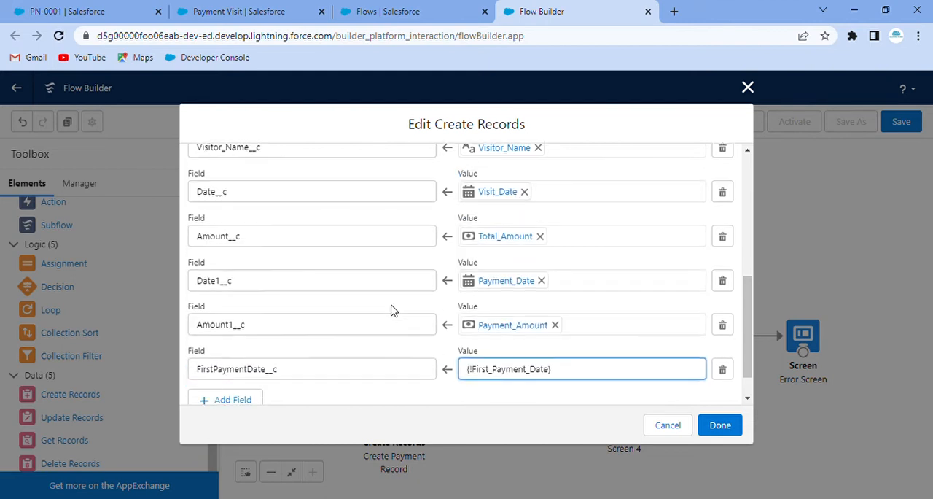
{"action": "left_click", "coordinate": [243, 366]}
{"action": "left_click", "coordinate": [271, 377]}
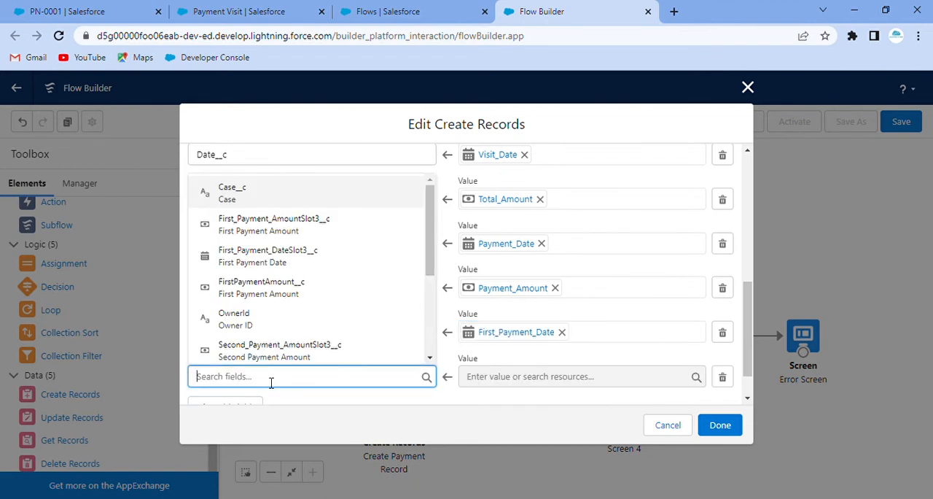
{"action": "type", "text": "seco"}
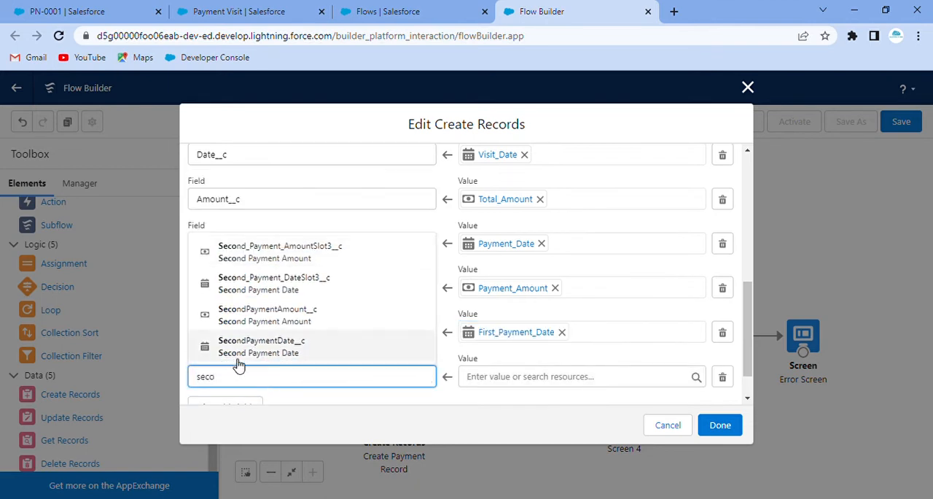
{"action": "left_click", "coordinate": [298, 350]}
{"action": "left_click", "coordinate": [491, 386]}
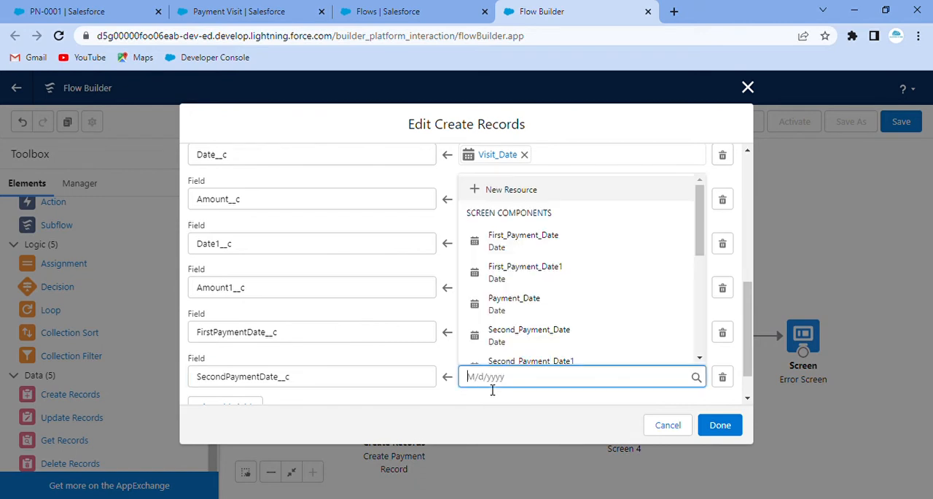
{"action": "type", "text": "seco"}
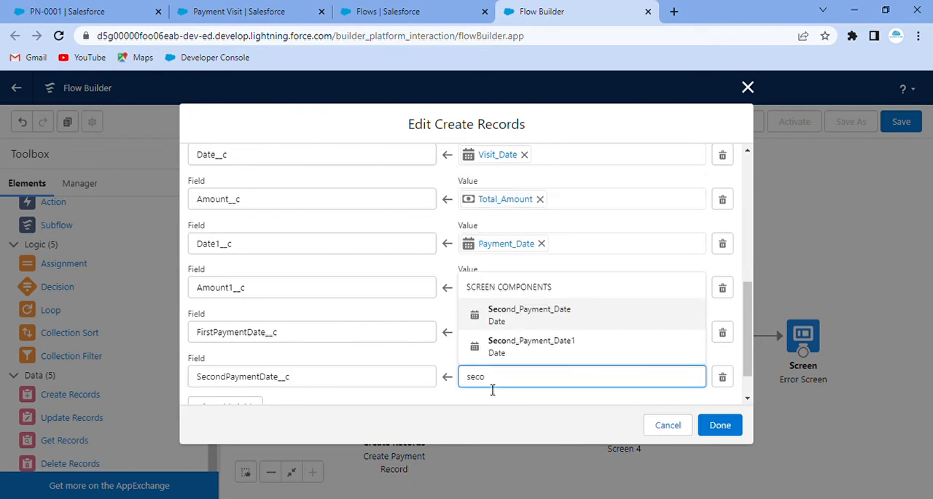
{"action": "left_click", "coordinate": [503, 313]}
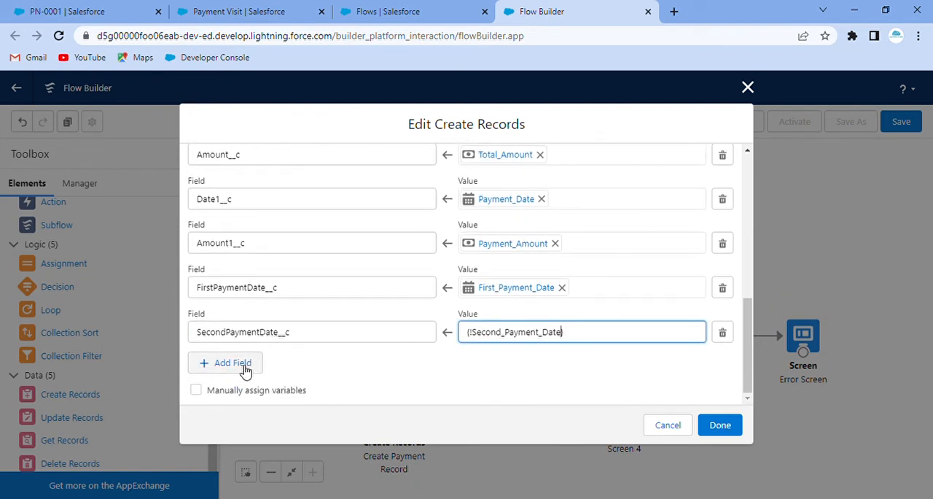
Add an eighth field assignment that fills First_Payment_DateSlot3__c with the First_Payment_Date1 screen component.
{"action": "left_click", "coordinate": [246, 365]}
{"action": "left_click", "coordinate": [274, 376]}
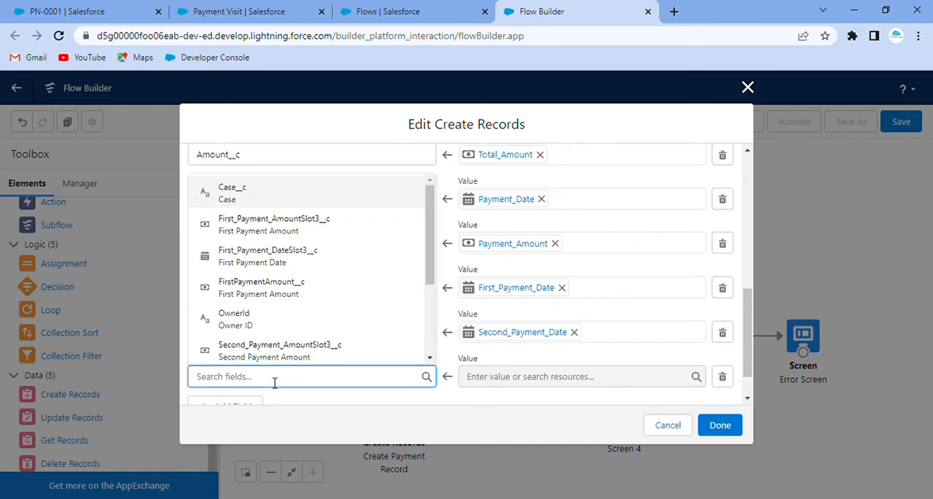
{"action": "type", "text": "fir"}
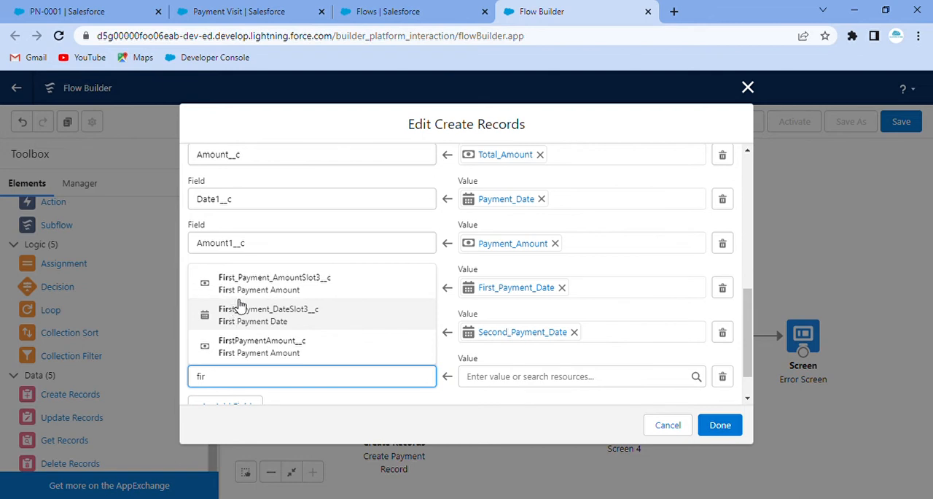
{"action": "left_click", "coordinate": [306, 312]}
{"action": "left_click", "coordinate": [505, 377]}
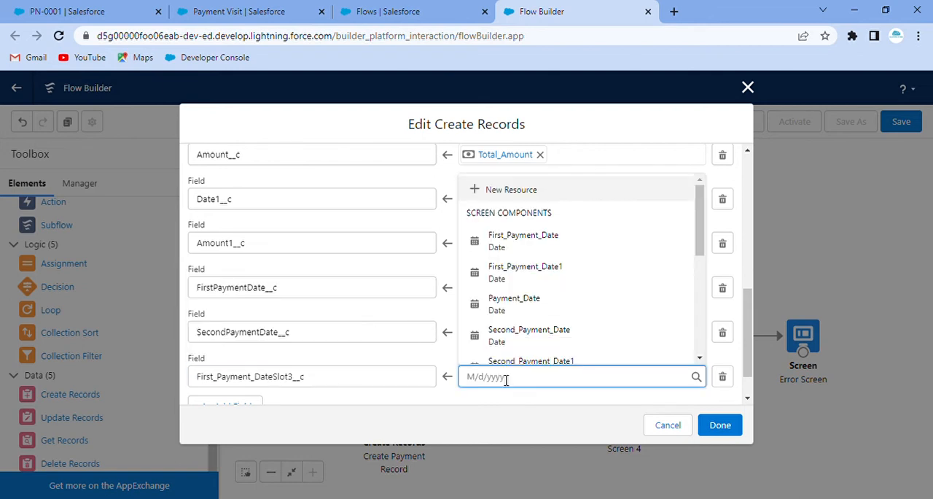
{"action": "type", "text": "fir"}
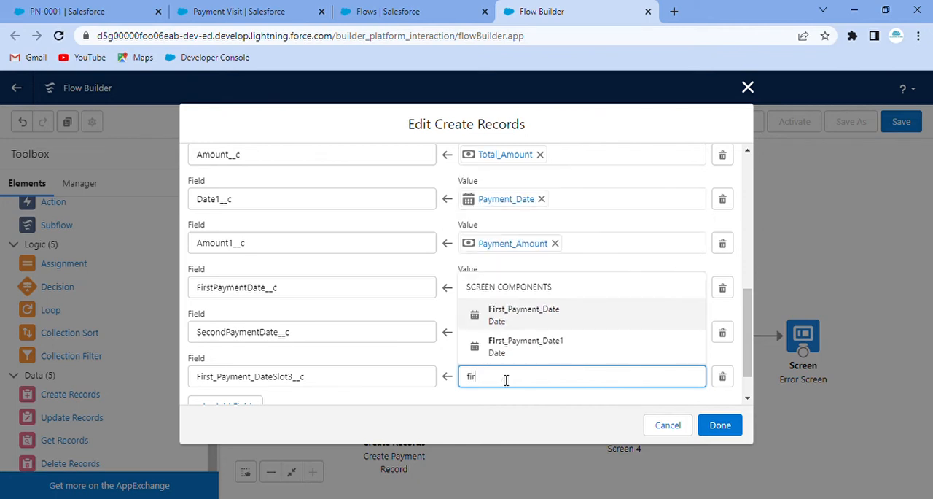
{"action": "left_click", "coordinate": [550, 350]}
{"action": "scroll", "coordinate": [575, 350], "scroll_direction": "down", "scroll_amount": 1}
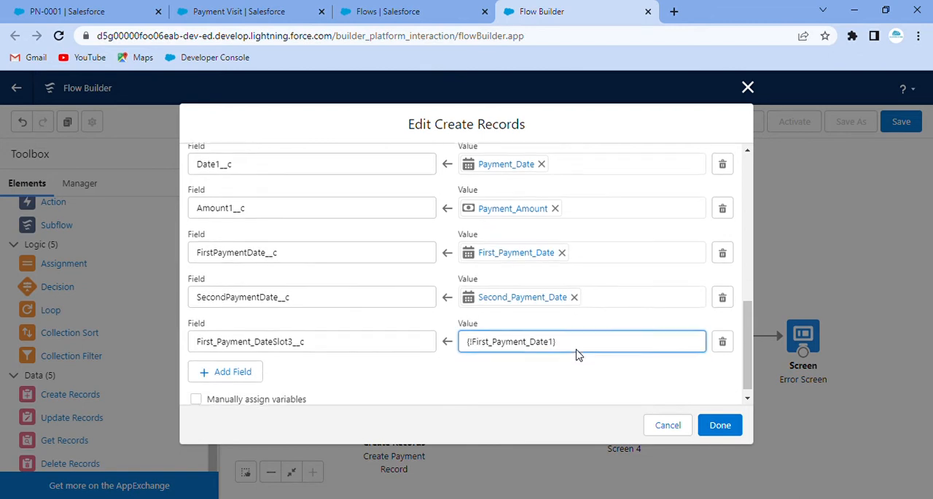
{"action": "left_click", "coordinate": [506, 373]}
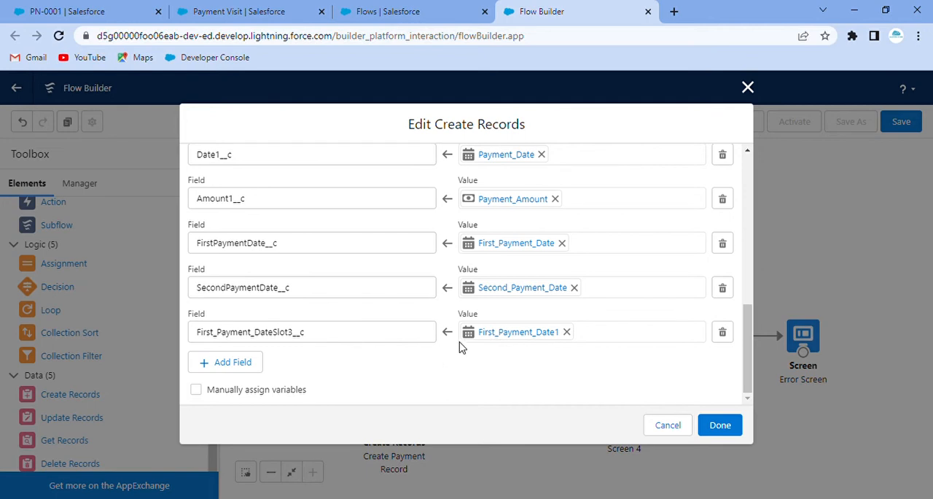
Add a ninth field assignment that fills Second_Payment_DateSlot3__c with the Second_Payment_Date1 screen component.
{"action": "left_click", "coordinate": [246, 363]}
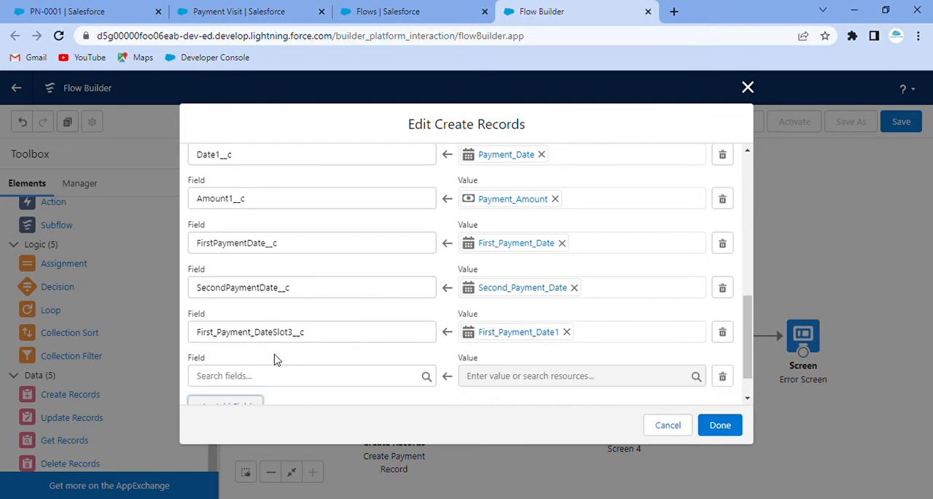
{"action": "left_click", "coordinate": [273, 379]}
{"action": "type", "text": "sec"}
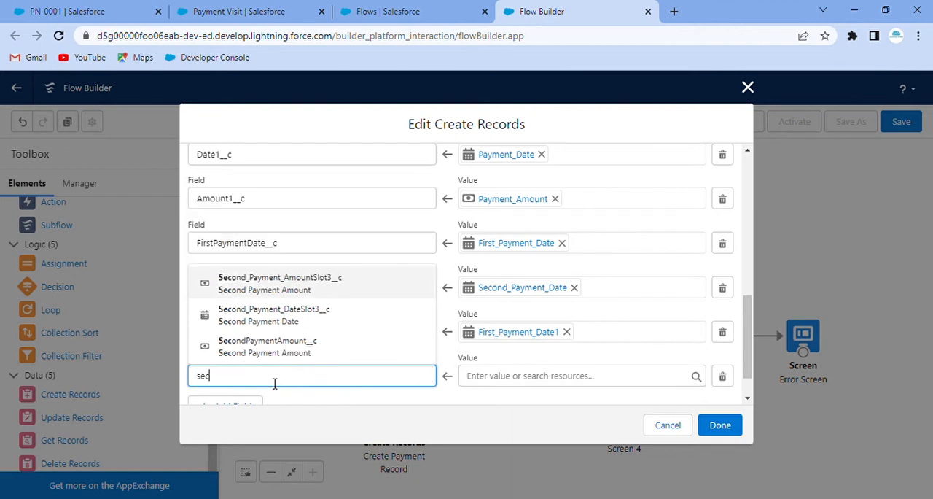
{"action": "left_click", "coordinate": [302, 318]}
{"action": "left_click", "coordinate": [510, 386]}
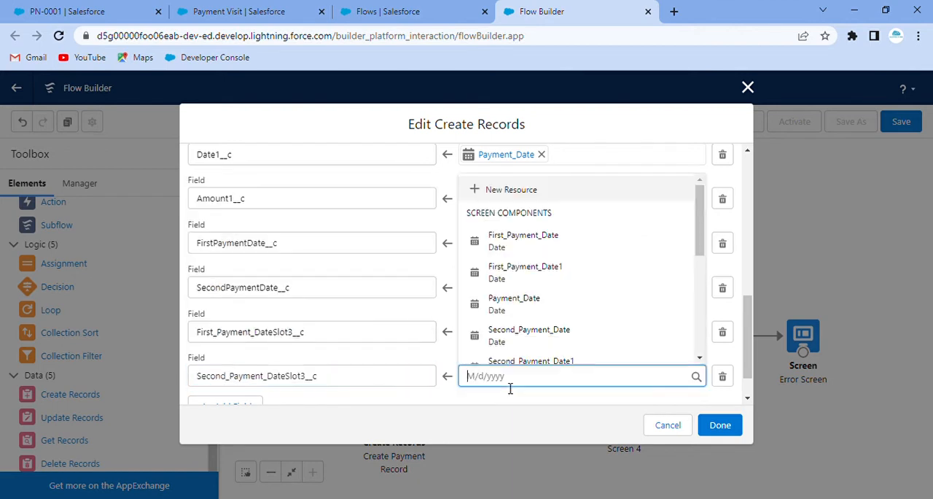
{"action": "type", "text": "seco"}
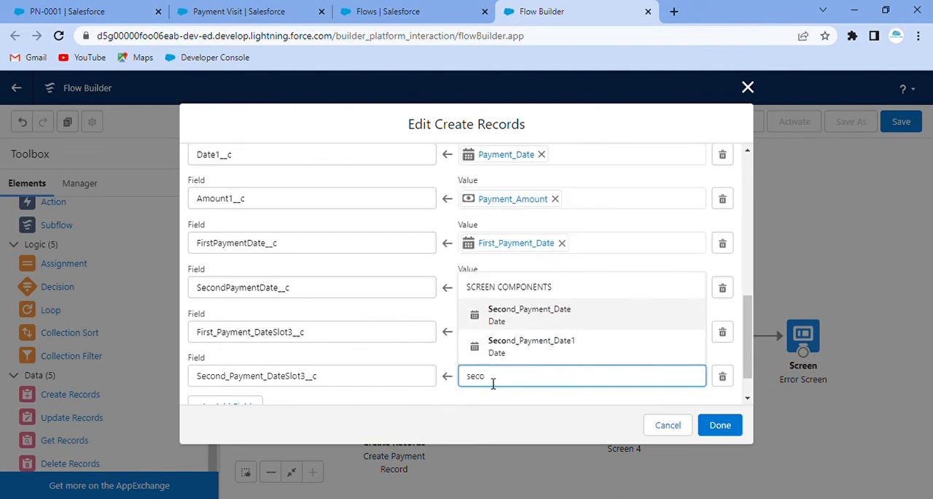
{"action": "left_click", "coordinate": [531, 349]}
Add a tenth field assignment that fills Third_Payment_DateSlot3__c with the Third_Payment_Date screen component.
{"action": "scroll", "coordinate": [302, 376], "scroll_direction": "down", "scroll_amount": 1}
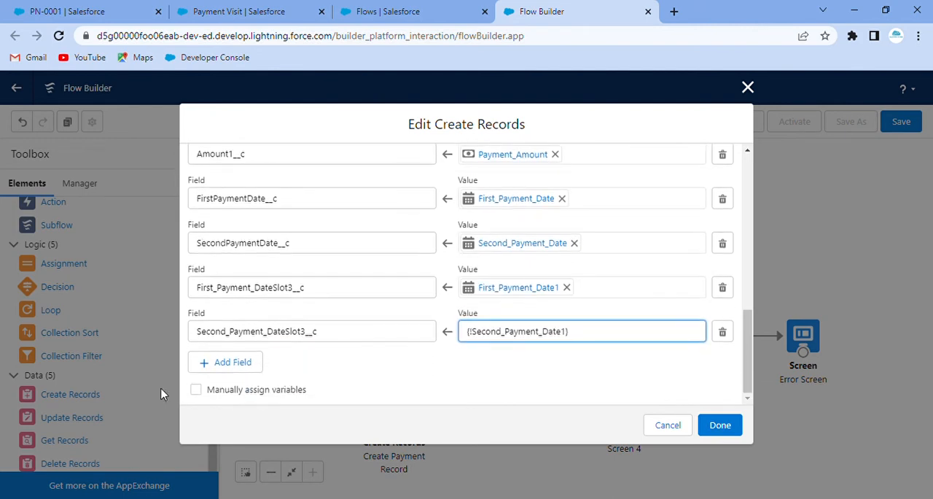
{"action": "left_click", "coordinate": [227, 365]}
{"action": "left_click", "coordinate": [283, 382]}
{"action": "type", "text": "thir"}
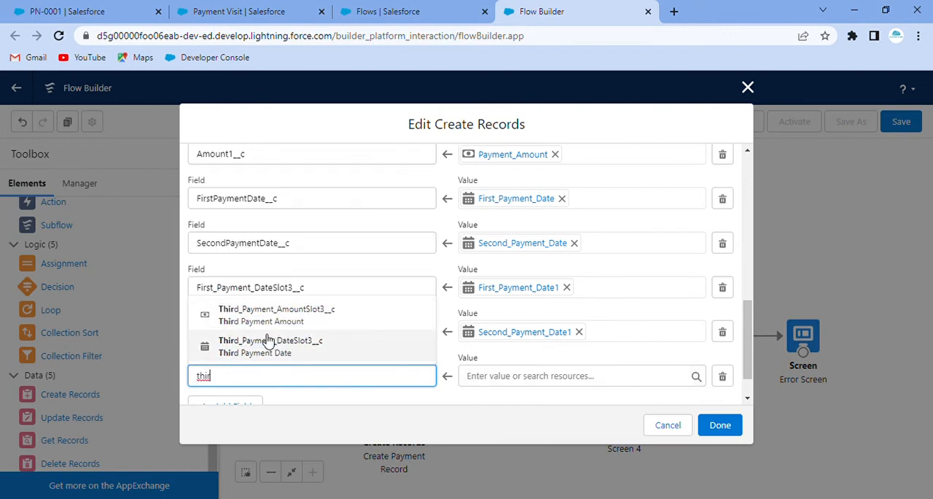
{"action": "left_click", "coordinate": [294, 353]}
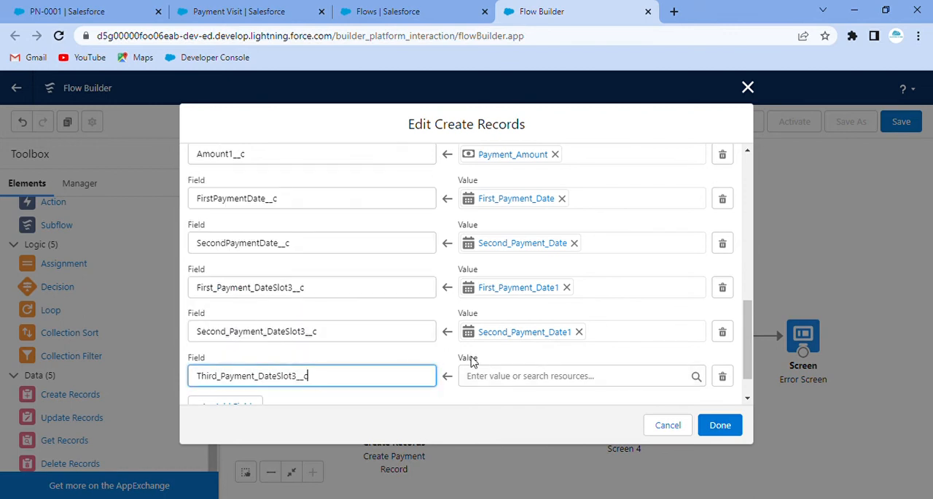
{"action": "left_click", "coordinate": [526, 376]}
{"action": "type", "text": "thi"}
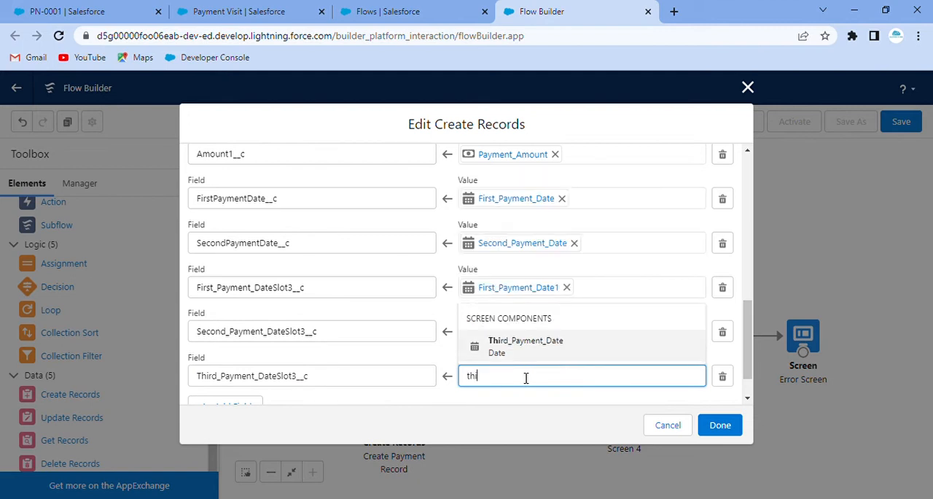
{"action": "left_click", "coordinate": [522, 342]}
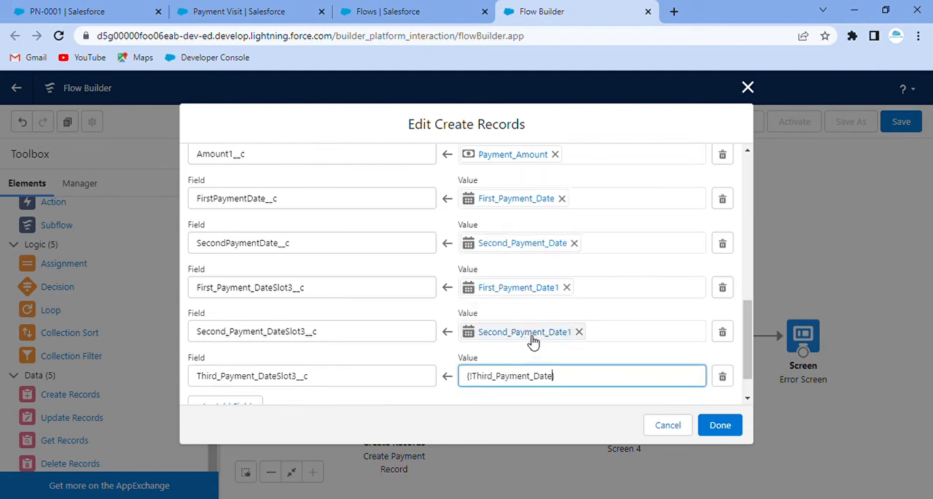
{"action": "left_click", "coordinate": [446, 400]}
Review the amount and date field assignments in the Create Records element against their mapped screen components.
{"action": "scroll", "coordinate": [276, 354], "scroll_direction": "down", "scroll_amount": 1}
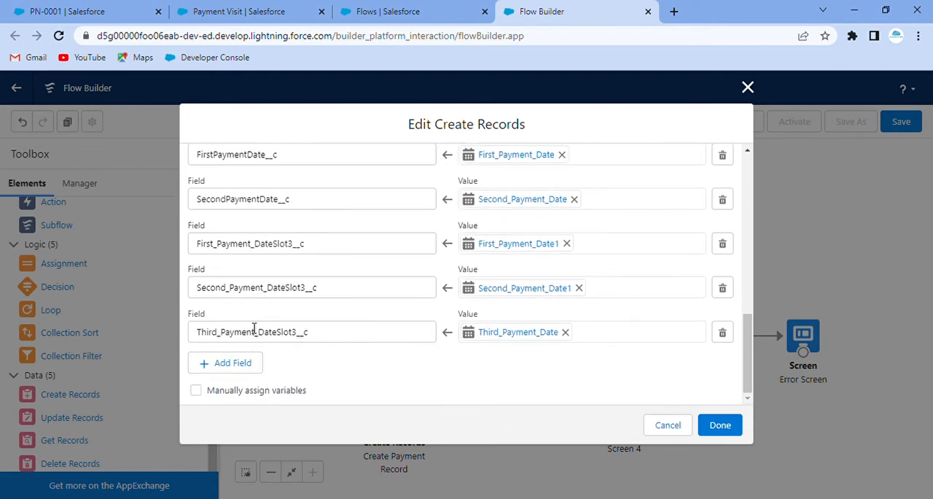
{"action": "scroll", "coordinate": [357, 321], "scroll_direction": "up", "scroll_amount": 3}
{"action": "scroll", "coordinate": [314, 311], "scroll_direction": "down", "scroll_amount": 2}
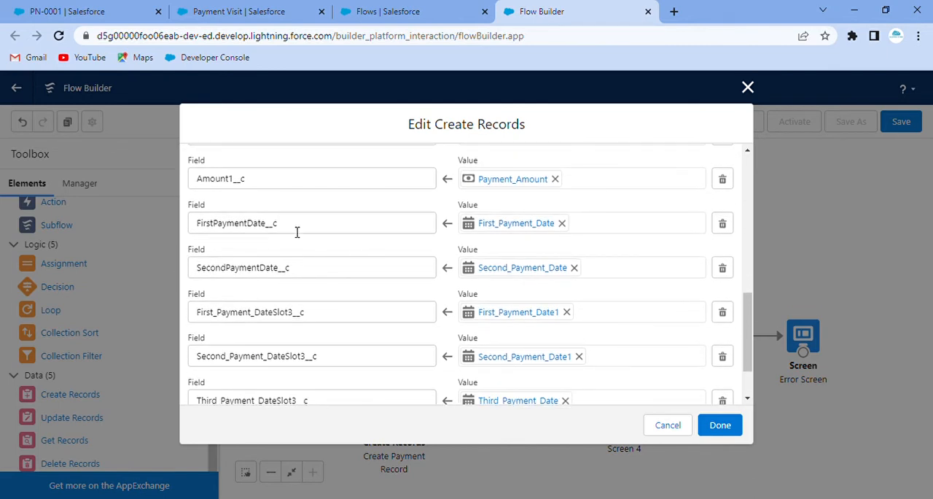
{"action": "scroll", "coordinate": [307, 266], "scroll_direction": "up", "scroll_amount": 2}
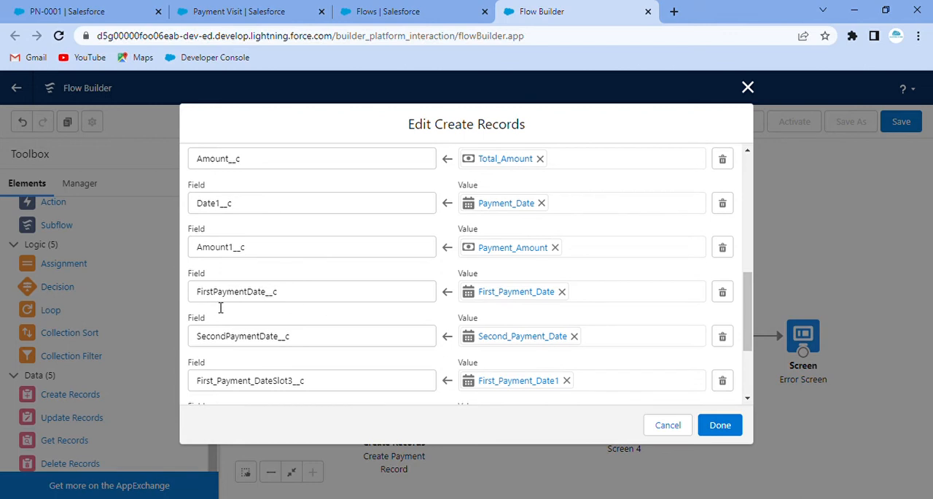
{"action": "scroll", "coordinate": [474, 292], "scroll_direction": "down", "scroll_amount": 1}
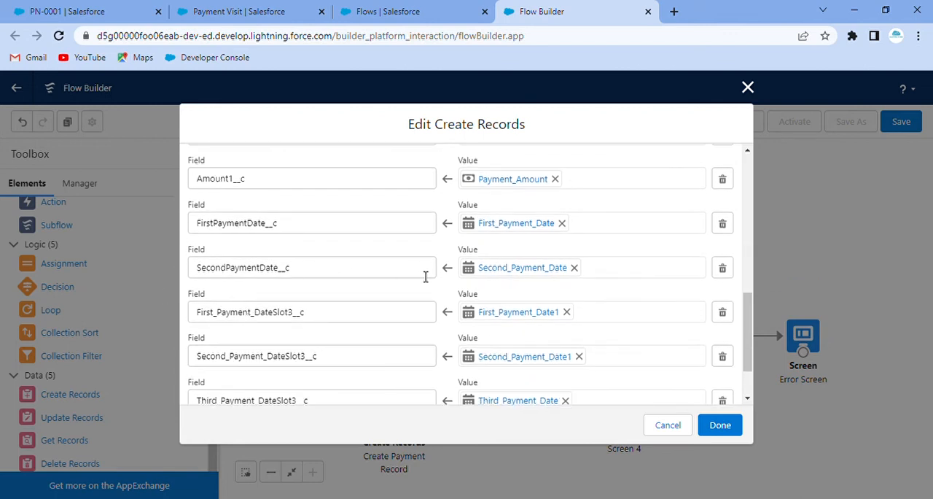
{"action": "scroll", "coordinate": [282, 317], "scroll_direction": "down", "scroll_amount": 1}
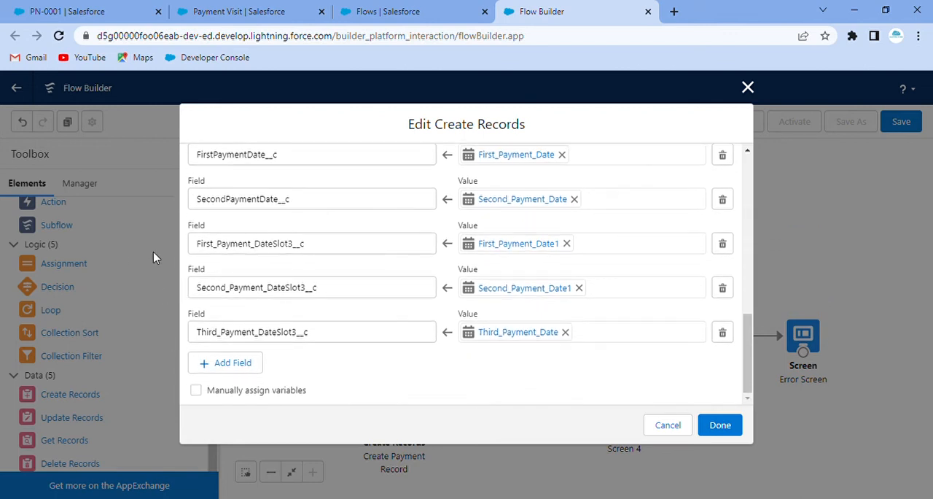
{"action": "scroll", "coordinate": [248, 287], "scroll_direction": "up", "scroll_amount": 3}
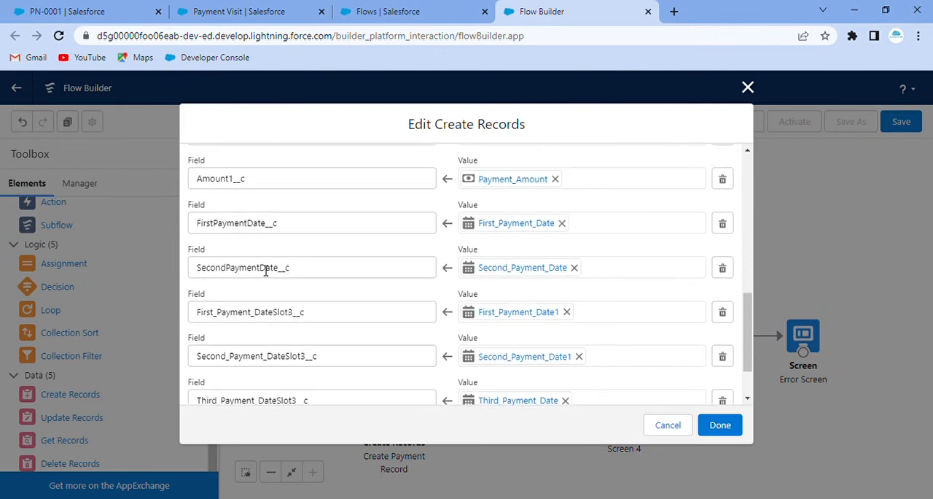
{"action": "scroll", "coordinate": [261, 271], "scroll_direction": "down", "scroll_amount": 1}
{"action": "scroll", "coordinate": [230, 262], "scroll_direction": "up", "scroll_amount": 2}
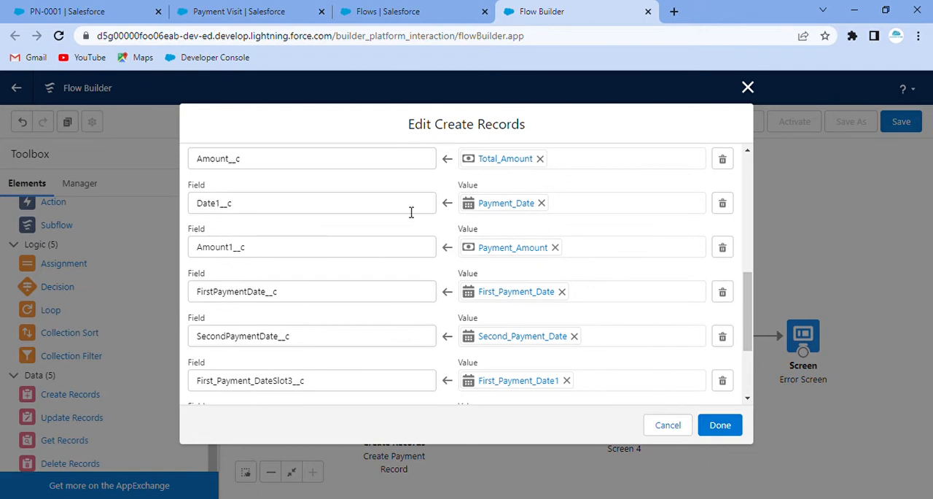
{"action": "scroll", "coordinate": [358, 265], "scroll_direction": "down", "scroll_amount": 2}
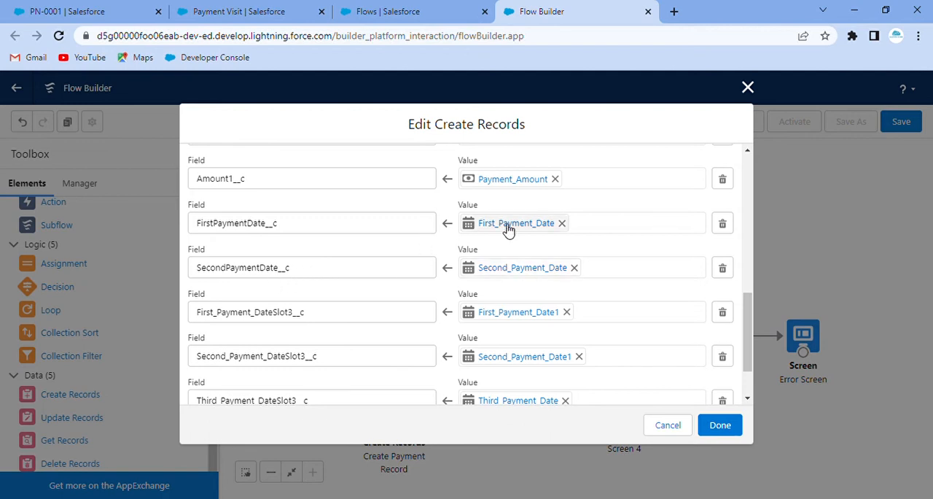
{"action": "scroll", "coordinate": [348, 277], "scroll_direction": "down", "scroll_amount": 2}
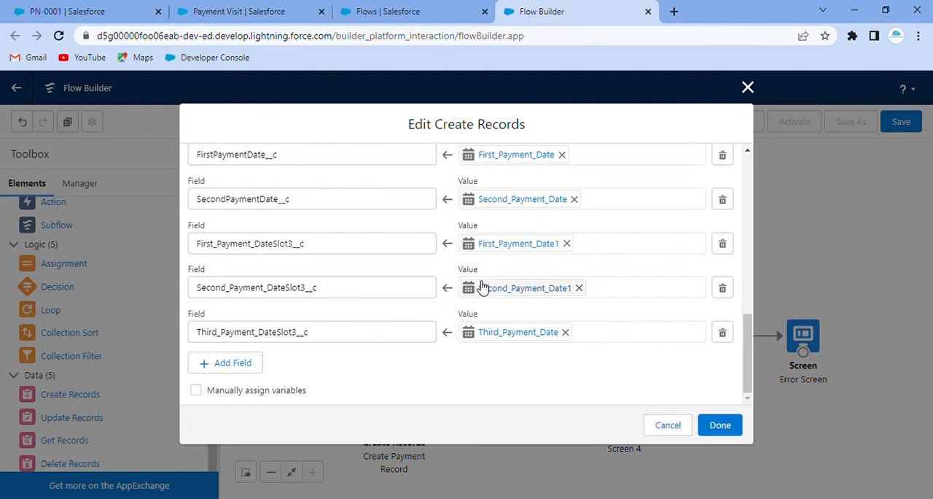
{"action": "scroll", "coordinate": [497, 245], "scroll_direction": "up", "scroll_amount": 2}
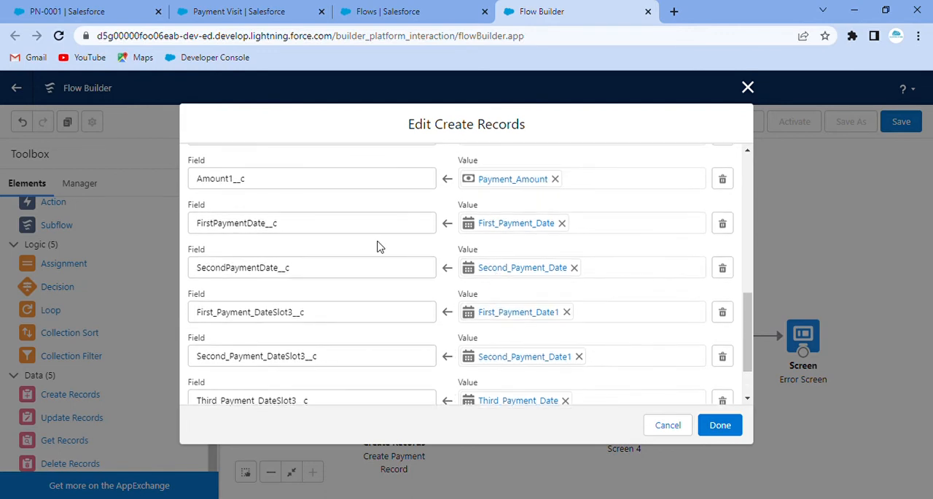
{"action": "scroll", "coordinate": [429, 225], "scroll_direction": "up", "scroll_amount": 3}
{"action": "scroll", "coordinate": [325, 243], "scroll_direction": "down", "scroll_amount": 5}
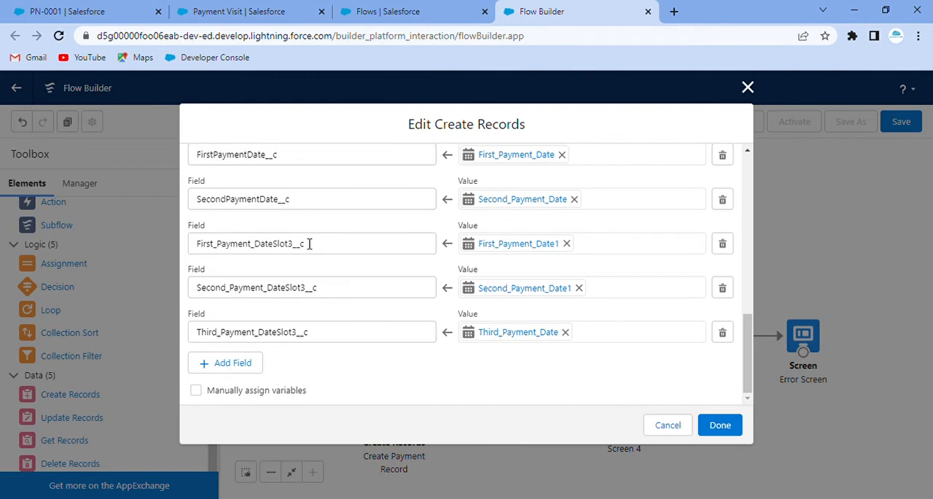
{"action": "scroll", "coordinate": [309, 243], "scroll_direction": "up", "scroll_amount": 2}
{"action": "scroll", "coordinate": [302, 262], "scroll_direction": "down", "scroll_amount": 2}
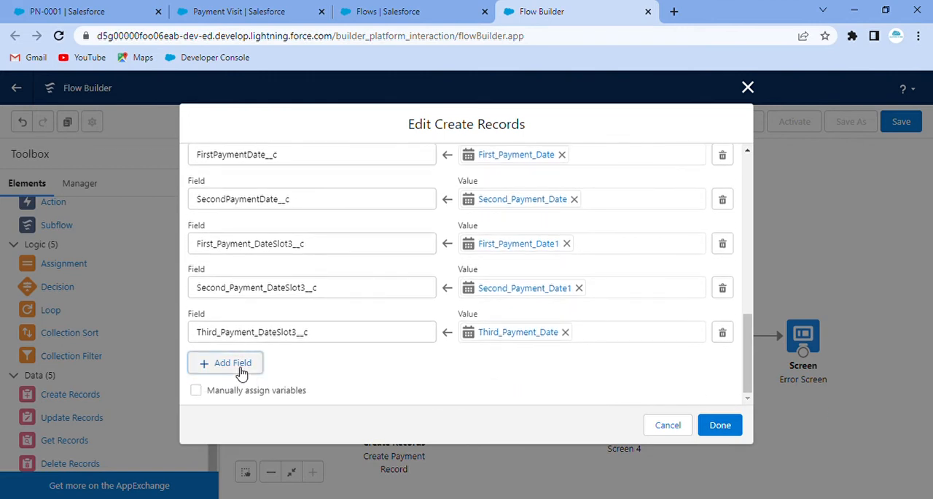
Add an eleventh field assignment that fills FirstPaymentAmount__c with the First_Payment_Amount screen component.
{"action": "left_click", "coordinate": [241, 364]}
{"action": "left_click", "coordinate": [281, 379]}
{"action": "type", "text": "fir"}
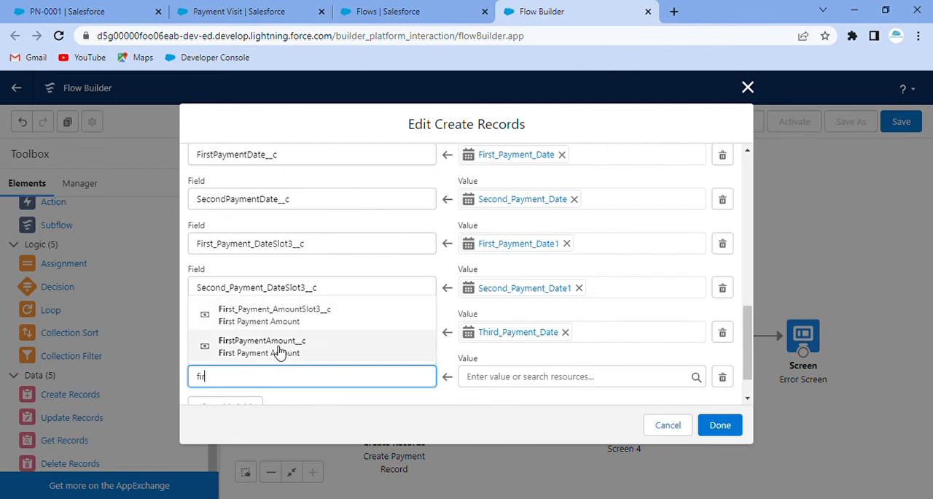
{"action": "left_click", "coordinate": [277, 347]}
{"action": "left_click", "coordinate": [519, 380]}
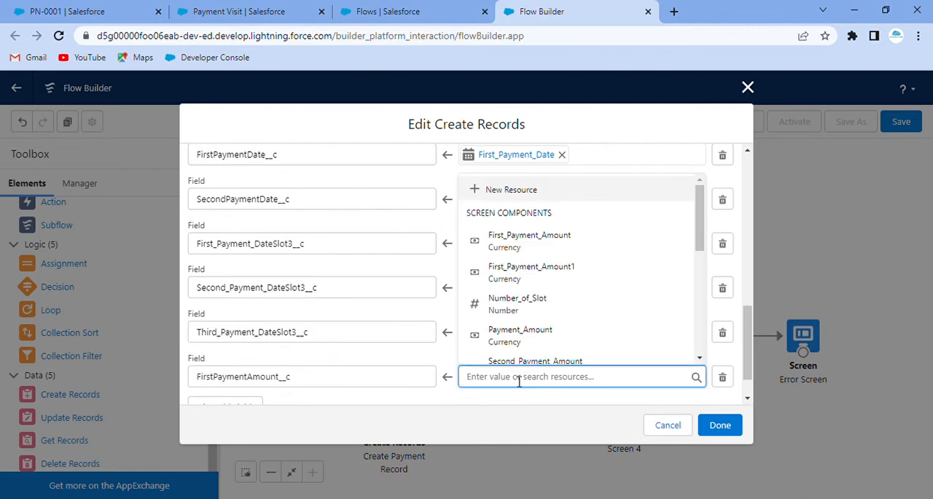
{"action": "left_click", "coordinate": [528, 246]}
Add a twelfth field assignment that fills SecondPaymentAmount__c with the Second_Payment_Amount screen component.
{"action": "scroll", "coordinate": [496, 291], "scroll_direction": "down", "scroll_amount": 1}
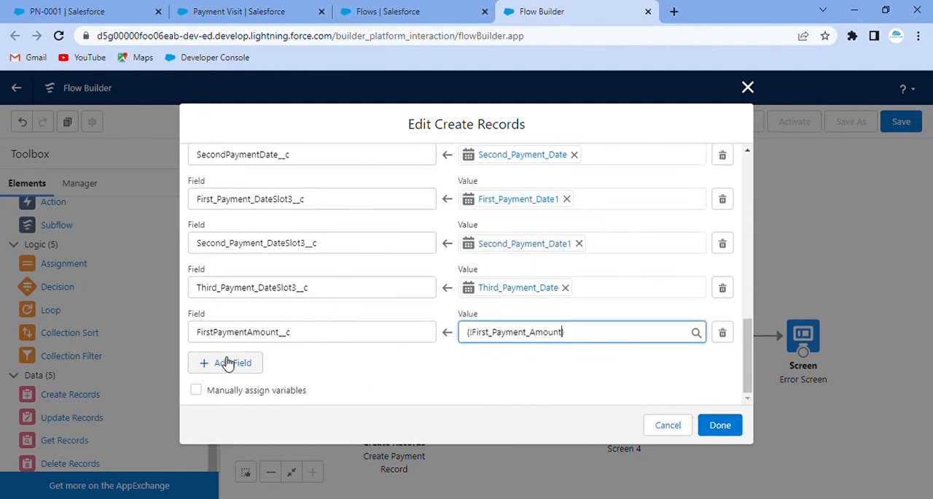
{"action": "left_click", "coordinate": [256, 359]}
{"action": "left_click", "coordinate": [275, 386]}
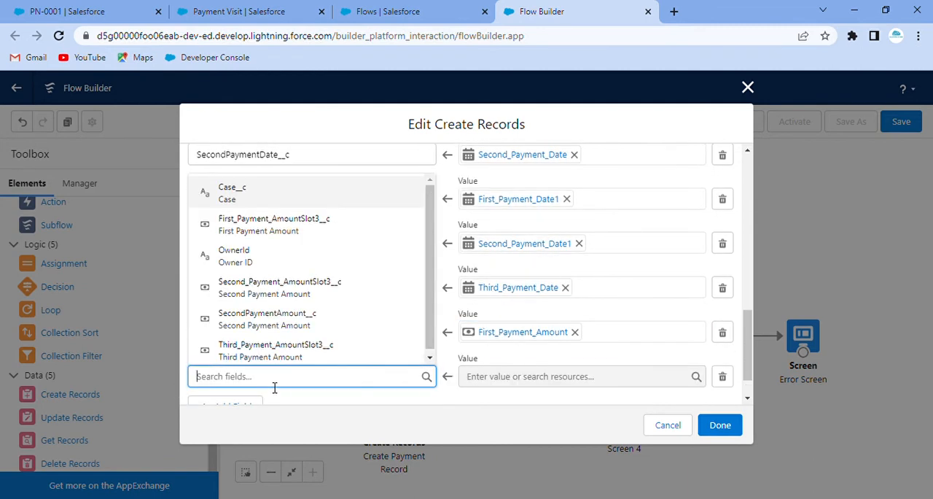
{"action": "type", "text": "sec"}
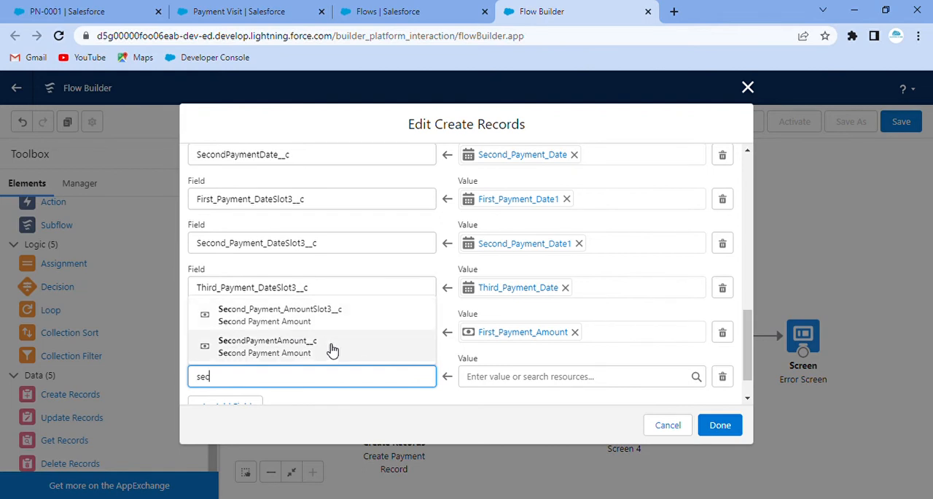
{"action": "left_click", "coordinate": [332, 350]}
{"action": "left_click", "coordinate": [516, 384]}
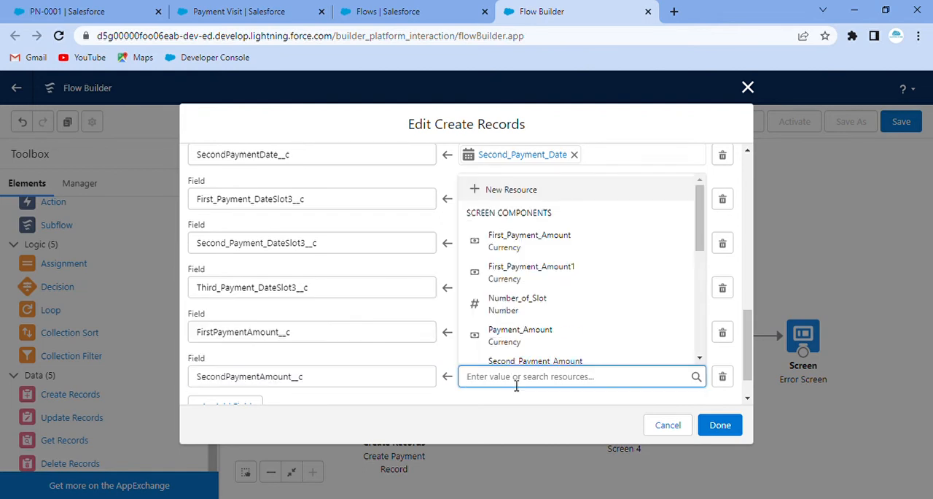
{"action": "type", "text": "sec"}
{"action": "left_click", "coordinate": [525, 323]}
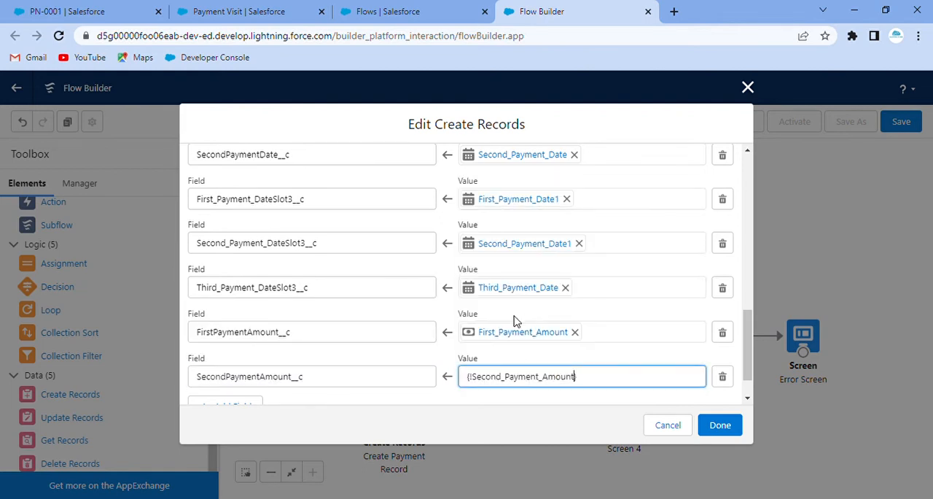
Add a thirteenth field assignment that fills First_Payment_AmountSlot3__c with the First_Payment_Amount1 screen component.
{"action": "scroll", "coordinate": [390, 348], "scroll_direction": "down", "scroll_amount": 1}
{"action": "left_click", "coordinate": [211, 359]}
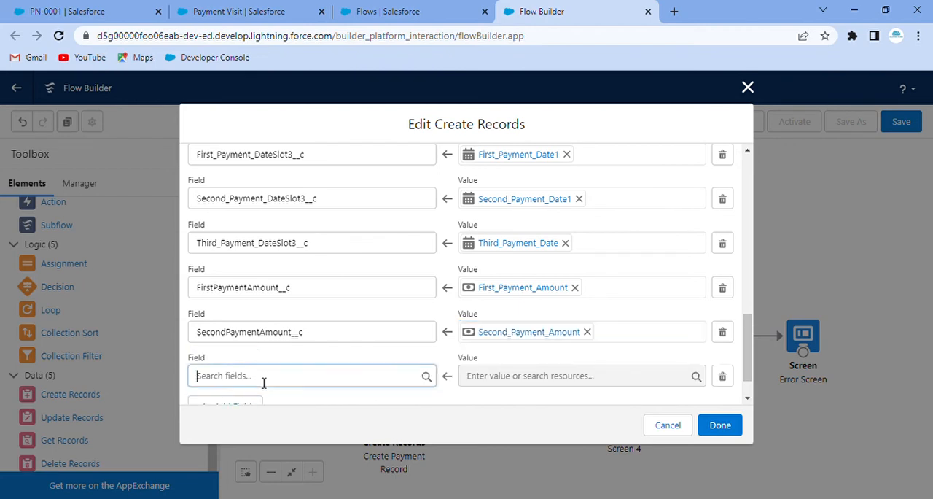
{"action": "left_click", "coordinate": [264, 376]}
{"action": "type", "text": "fir"}
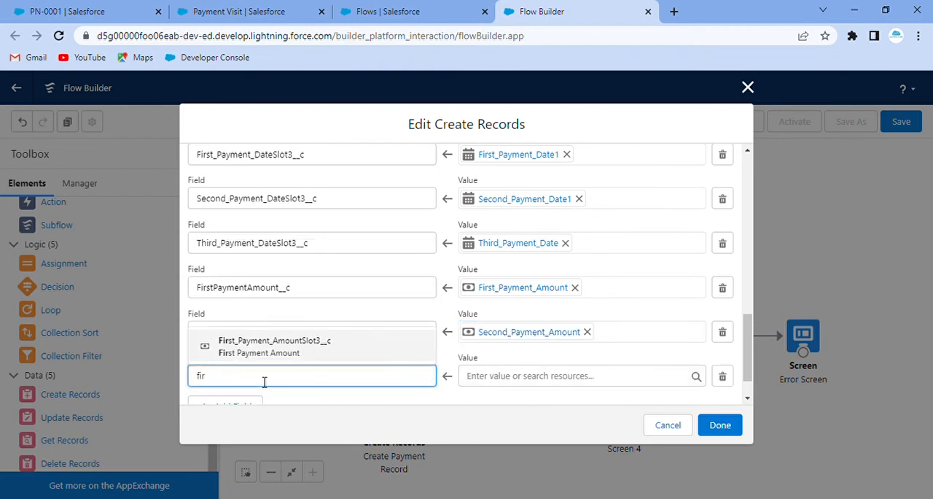
{"action": "left_click", "coordinate": [267, 353]}
{"action": "left_click", "coordinate": [527, 383]}
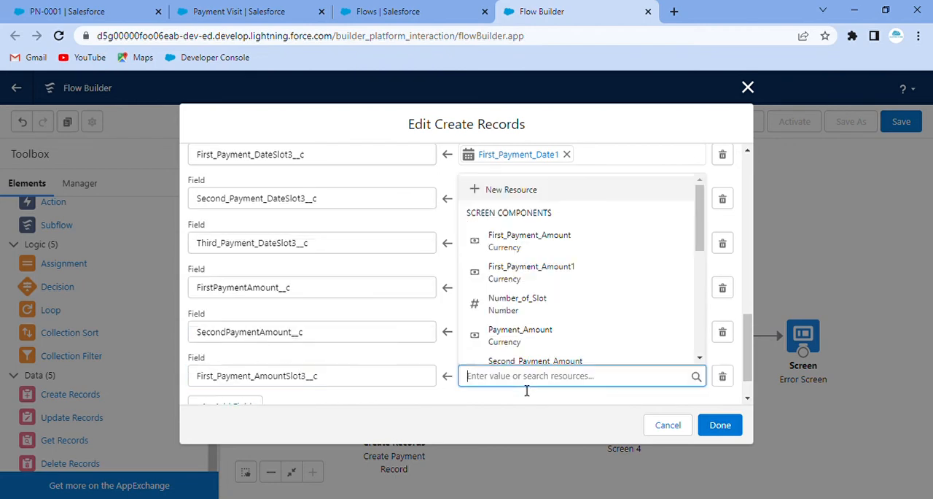
{"action": "type", "text": "fir"}
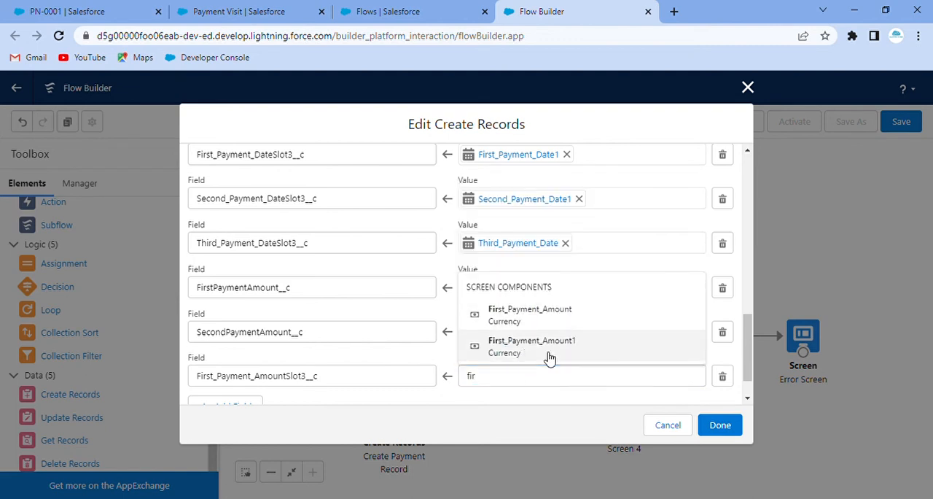
{"action": "left_click", "coordinate": [550, 358]}
Add a fourteenth field assignment that fills Second_Payment_AmountSlot3__c with the Second_Payment_Amount2 screen component.
{"action": "scroll", "coordinate": [308, 323], "scroll_direction": "down", "scroll_amount": 1}
{"action": "left_click", "coordinate": [214, 355]}
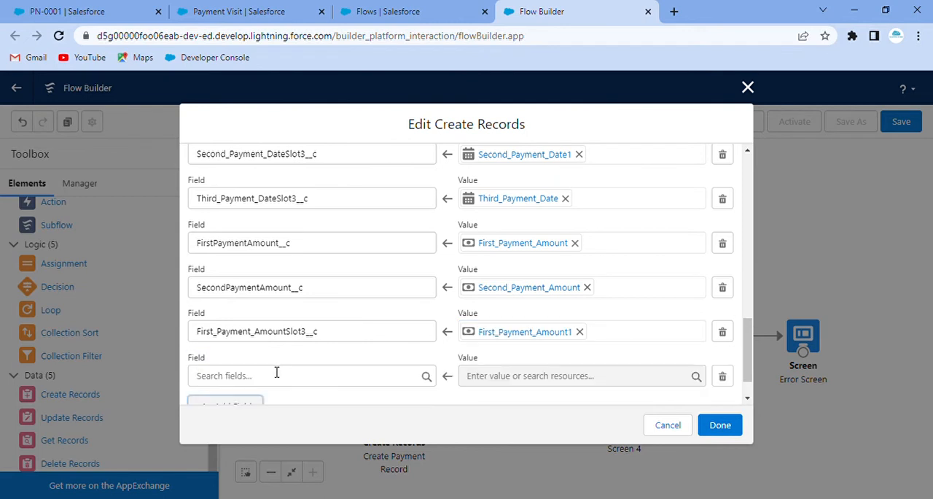
{"action": "left_click", "coordinate": [270, 384]}
{"action": "type", "text": "sec"}
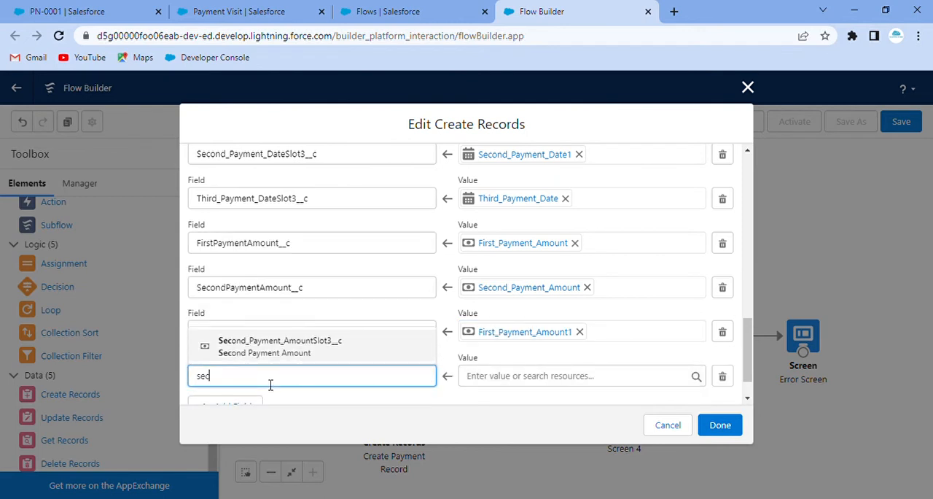
{"action": "left_click", "coordinate": [277, 356]}
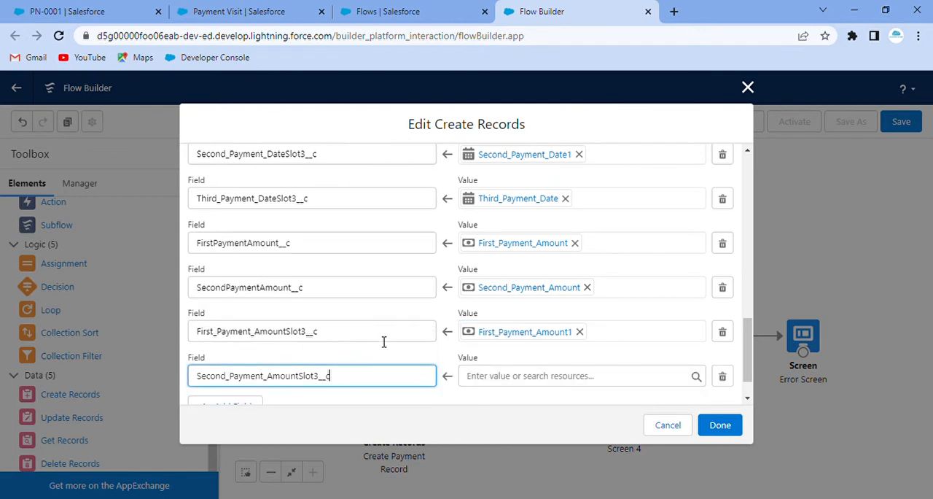
{"action": "left_click", "coordinate": [489, 376]}
{"action": "type", "text": "seco"}
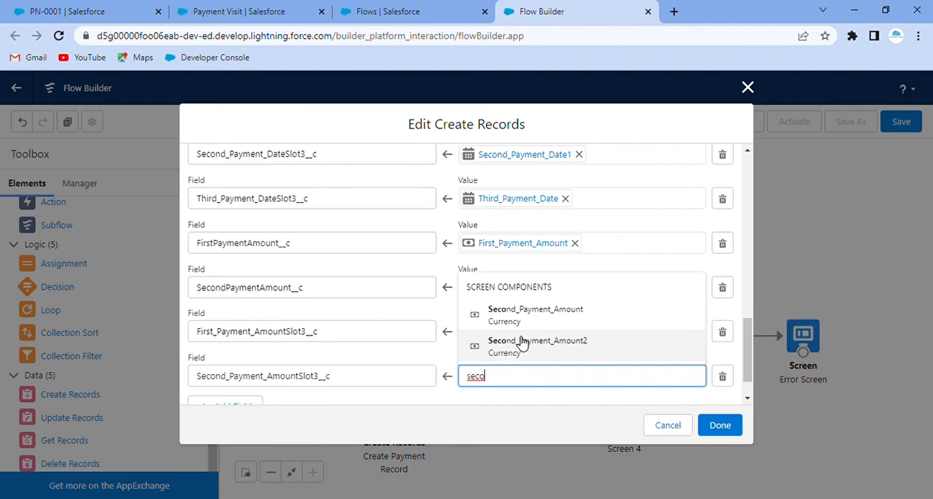
{"action": "left_click", "coordinate": [541, 349]}
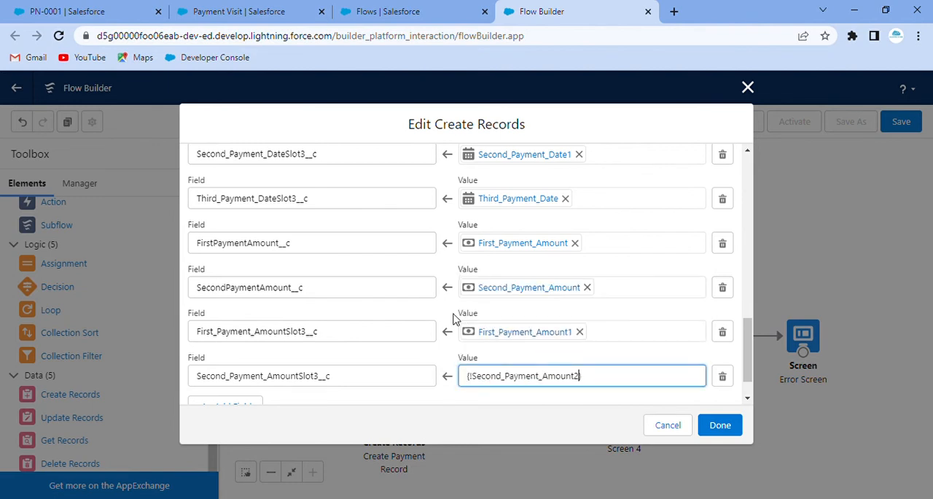
Add a fifteenth field assignment that fills Third_Payment_AmountSlot3__c with the Third_Payment_Amount screen component.
{"action": "scroll", "coordinate": [301, 391], "scroll_direction": "down", "scroll_amount": 1}
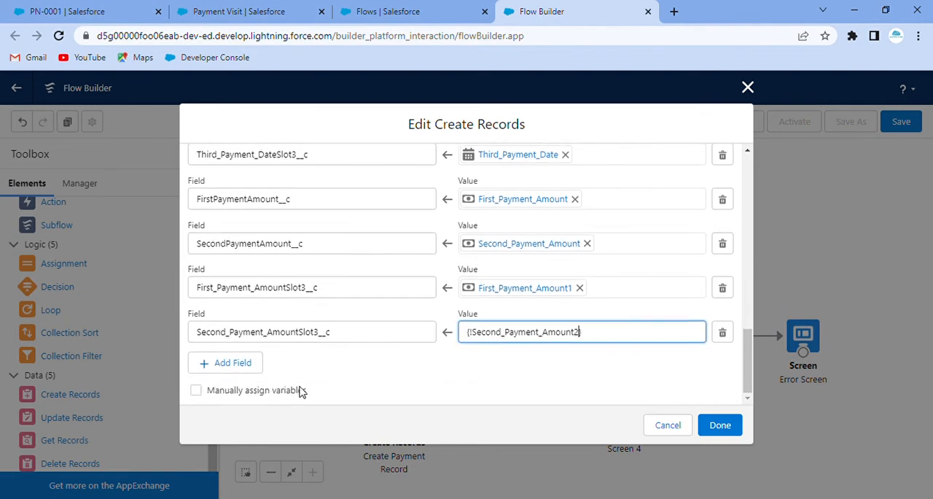
{"action": "left_click", "coordinate": [241, 361]}
{"action": "left_click", "coordinate": [288, 385]}
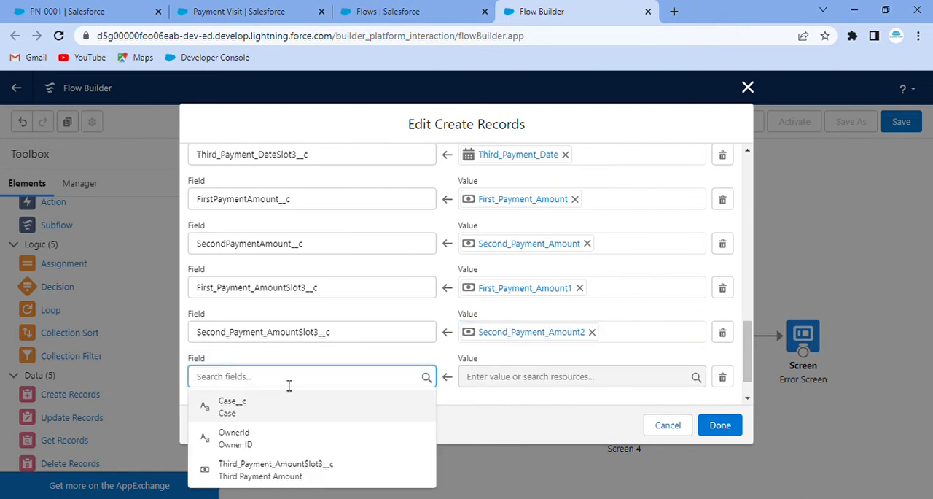
{"action": "type", "text": "thi"}
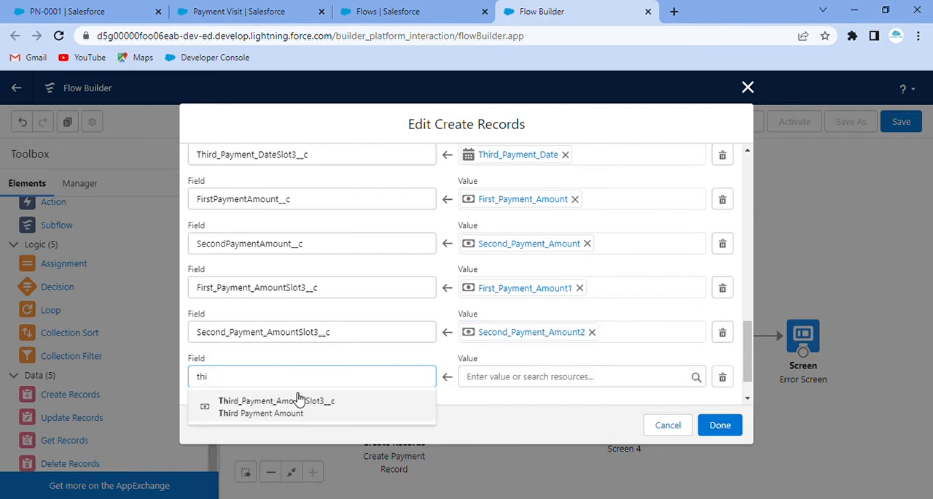
{"action": "left_click", "coordinate": [296, 400]}
{"action": "left_click", "coordinate": [554, 380]}
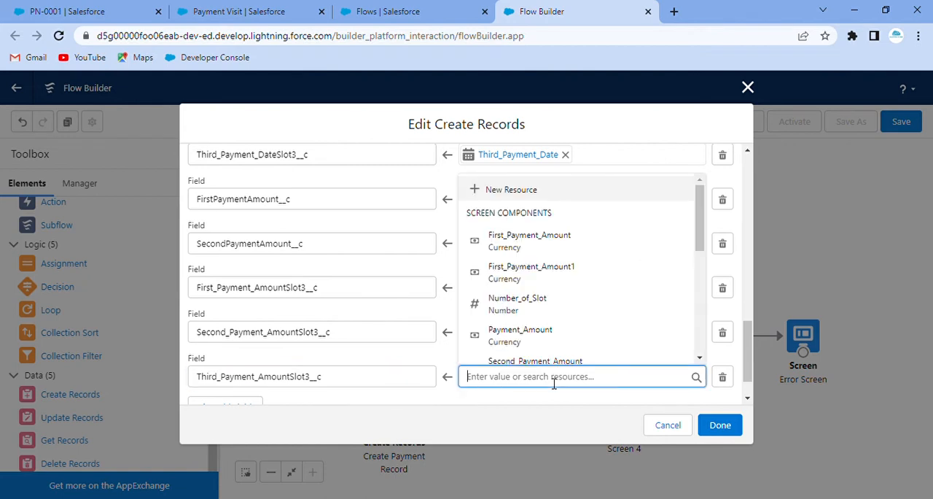
{"action": "type", "text": "t"}
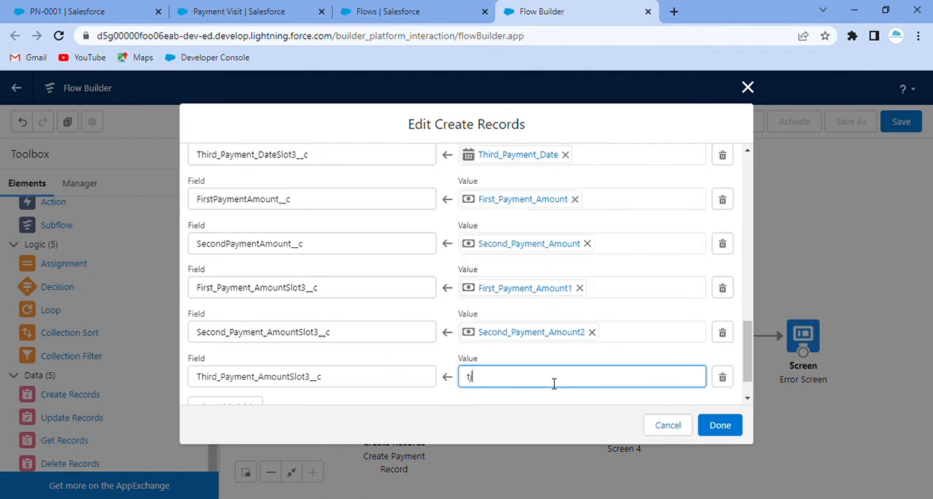
{"action": "key", "text": "BackSpace"}
{"action": "type", "text": "thi"}
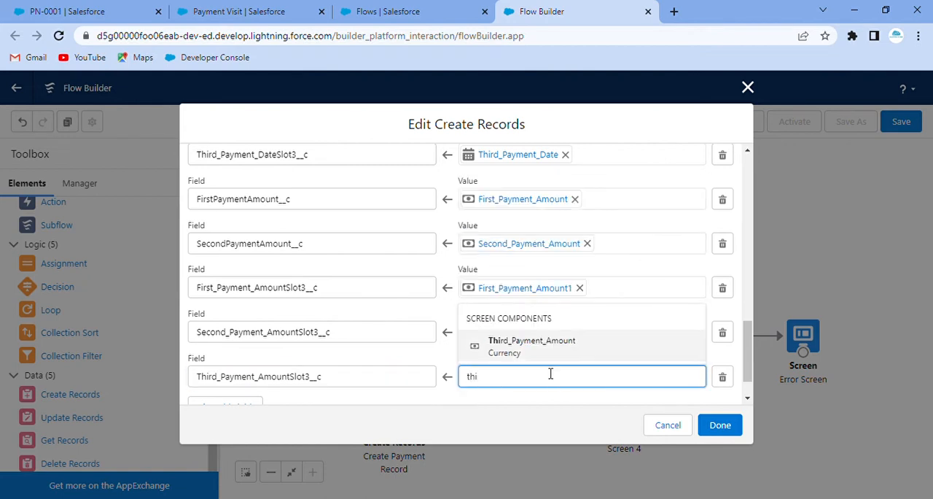
{"action": "left_click", "coordinate": [536, 349]}
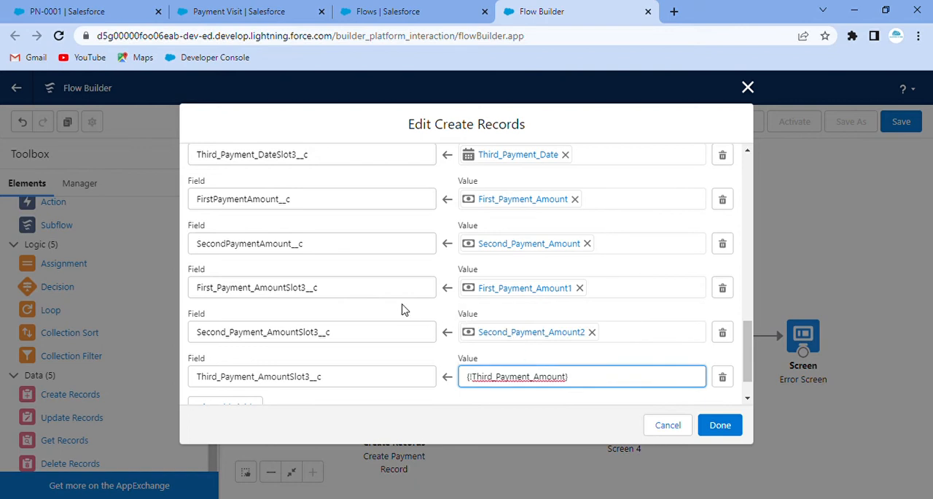
{"action": "left_click", "coordinate": [449, 356]}
Review all field assignments of the Create Payment Record element and accept its configuration.
{"action": "scroll", "coordinate": [445, 321], "scroll_direction": "down", "scroll_amount": 1}
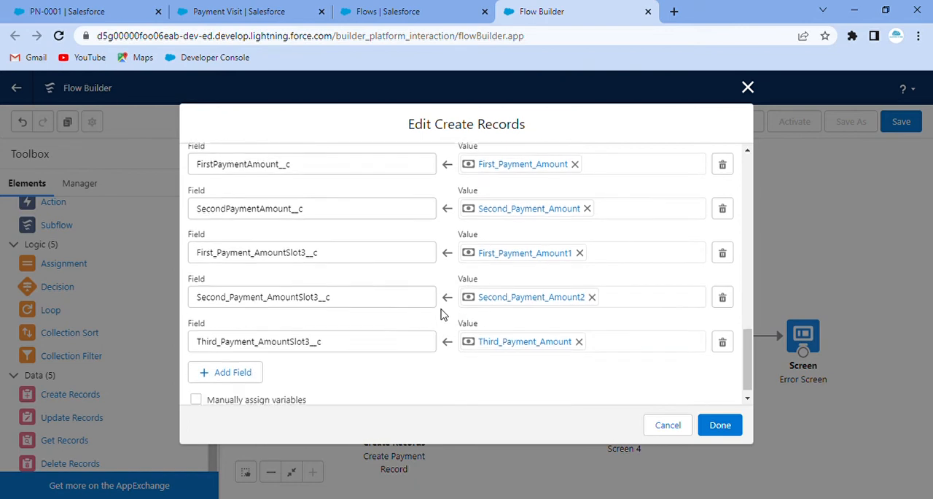
{"action": "scroll", "coordinate": [438, 299], "scroll_direction": "up", "scroll_amount": 5}
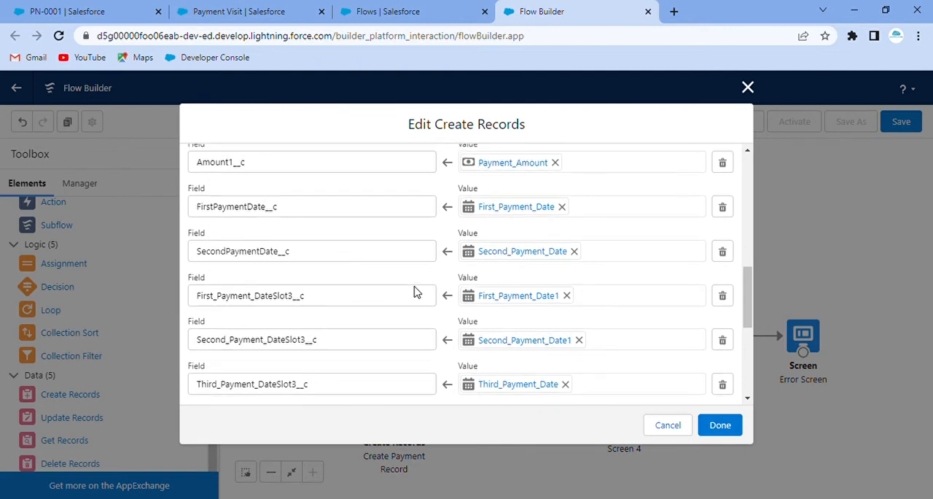
{"action": "scroll", "coordinate": [419, 292], "scroll_direction": "down", "scroll_amount": 5}
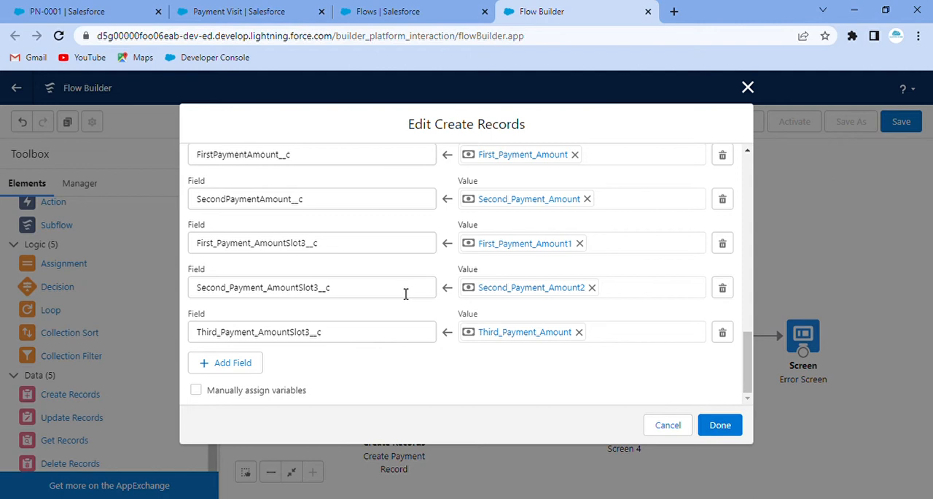
{"action": "scroll", "coordinate": [405, 293], "scroll_direction": "up", "scroll_amount": 5}
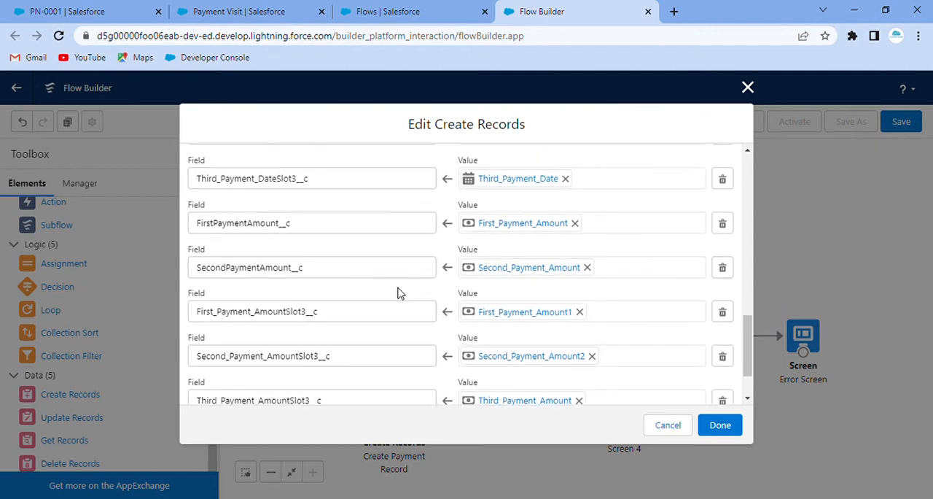
{"action": "scroll", "coordinate": [399, 293], "scroll_direction": "down", "scroll_amount": 5}
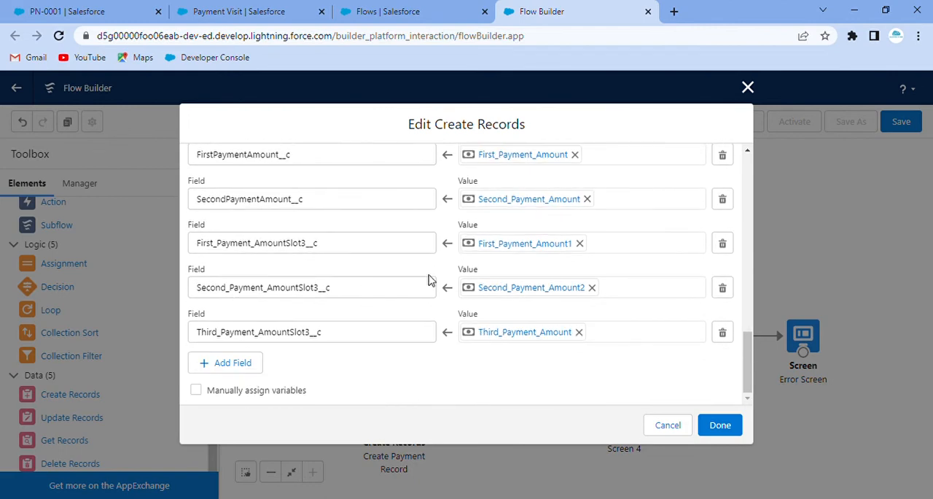
{"action": "scroll", "coordinate": [423, 276], "scroll_direction": "up", "scroll_amount": 15}
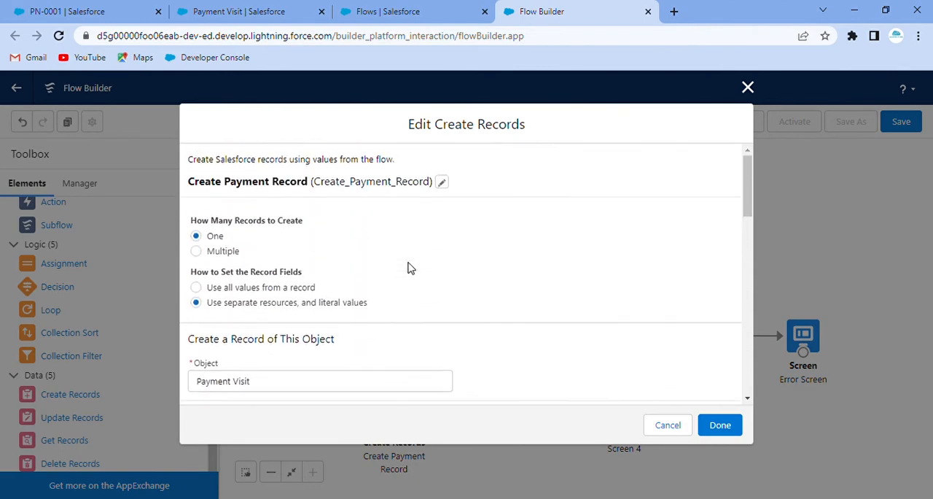
{"action": "scroll", "coordinate": [408, 268], "scroll_direction": "down", "scroll_amount": 15}
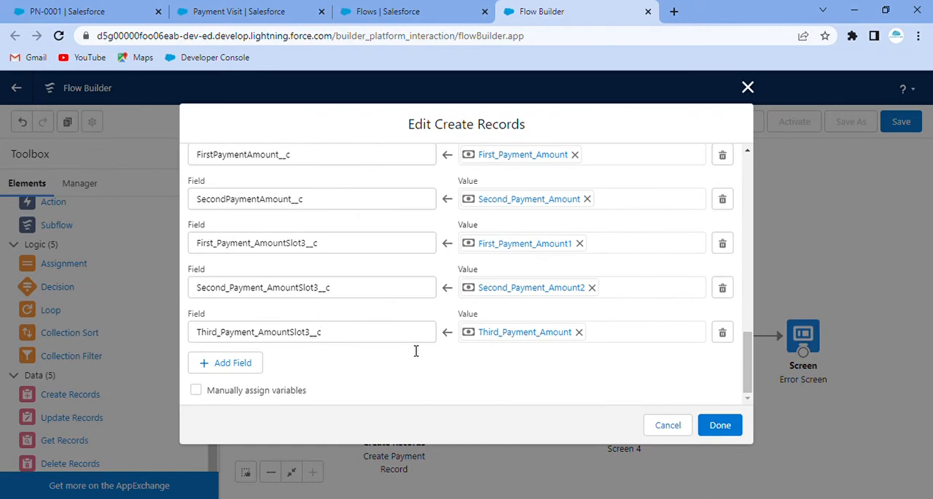
{"action": "left_click", "coordinate": [719, 425]}
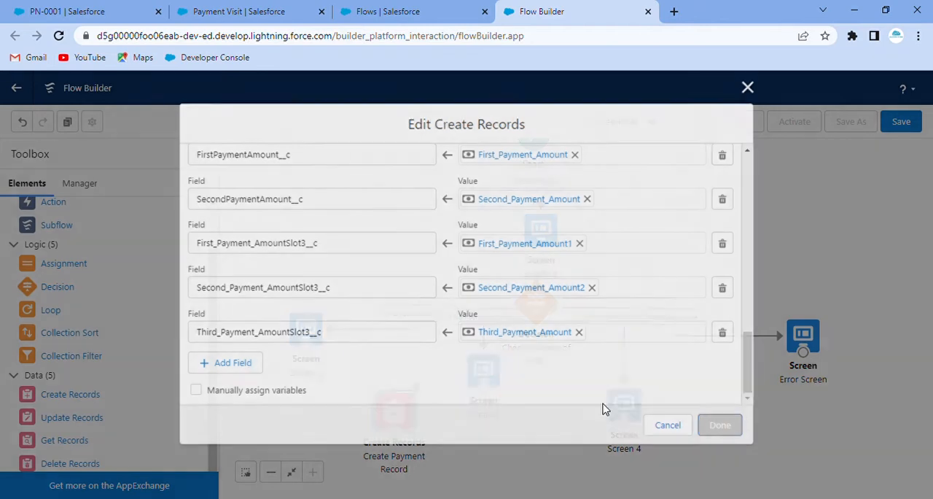
Connect Screen 2, Screen 3 and Screen 4 to the Create Payment Record element.
{"action": "left_click_drag", "start_coordinate": [395, 412], "coordinate": [394, 428]}
{"action": "left_click_drag", "start_coordinate": [305, 344], "coordinate": [403, 445]}
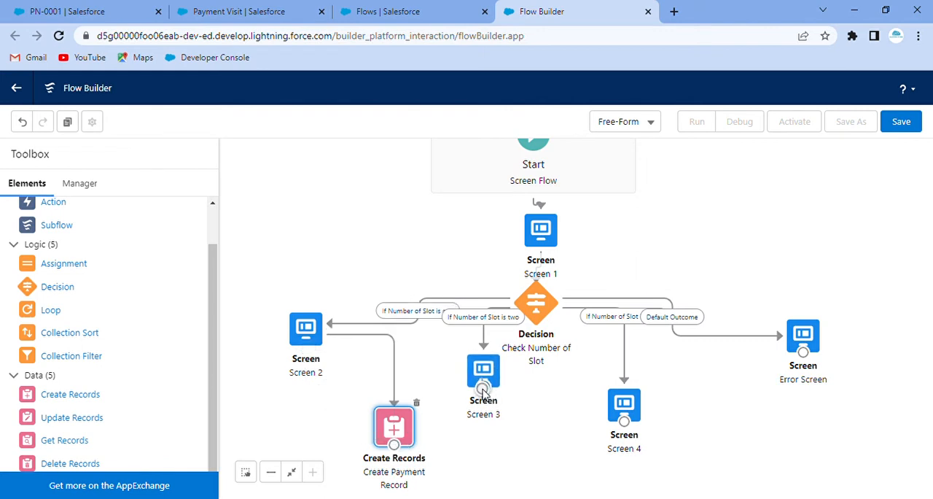
{"action": "left_click_drag", "start_coordinate": [483, 387], "coordinate": [400, 414]}
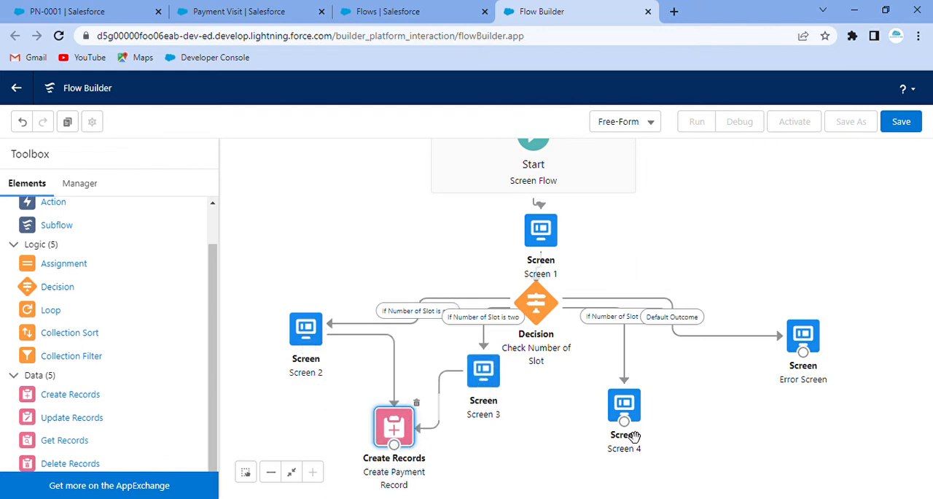
{"action": "left_click_drag", "start_coordinate": [625, 422], "coordinate": [401, 450]}
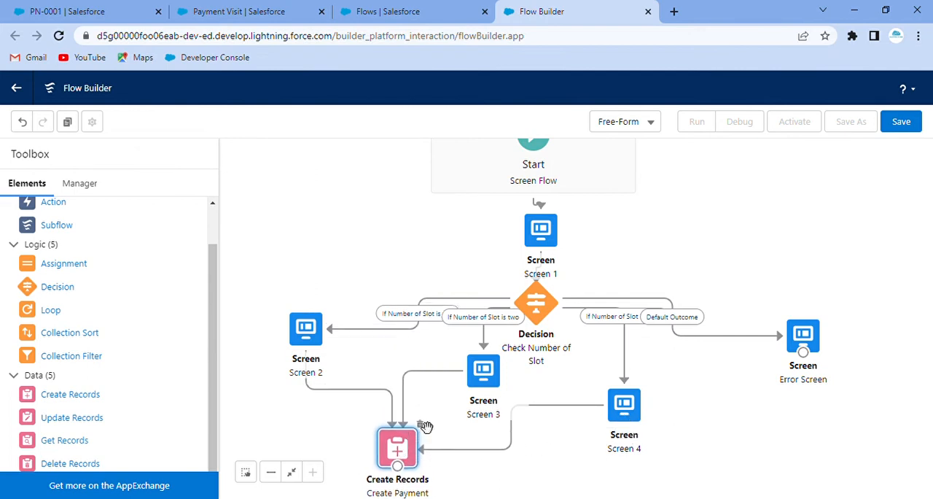
Rearrange the flow elements with Screen 1 beside Start, the decision higher, Screens 2 to 4 roughly in a row, and Create Payment Record centered below.
{"action": "left_click_drag", "start_coordinate": [538, 231], "coordinate": [327, 196]}
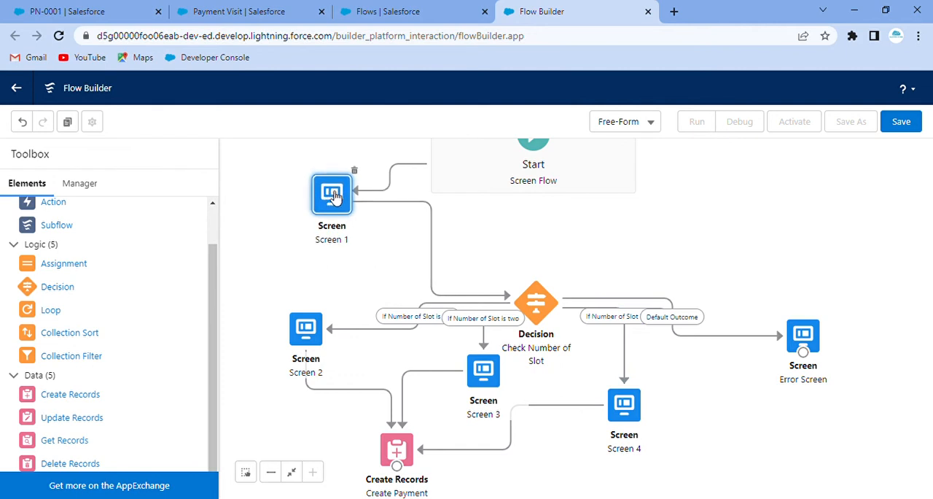
{"action": "left_click_drag", "start_coordinate": [541, 310], "coordinate": [541, 238]}
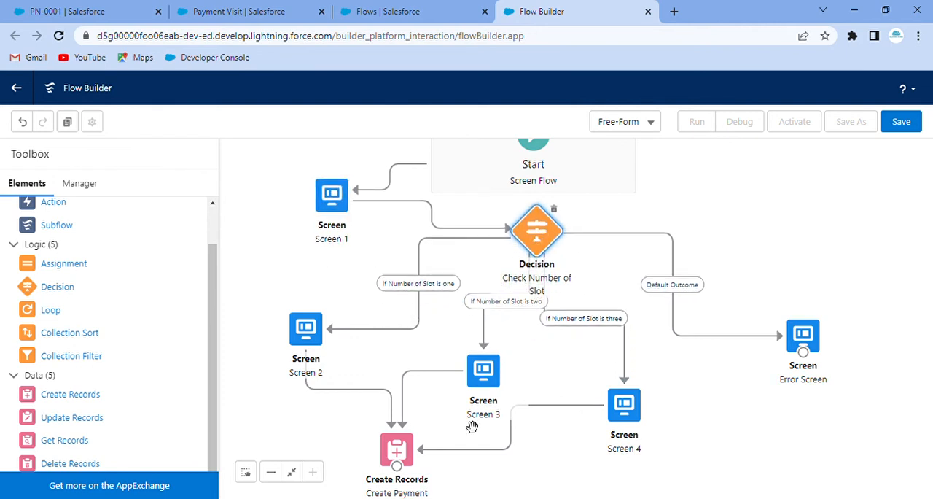
{"action": "left_click_drag", "start_coordinate": [483, 369], "coordinate": [481, 336]}
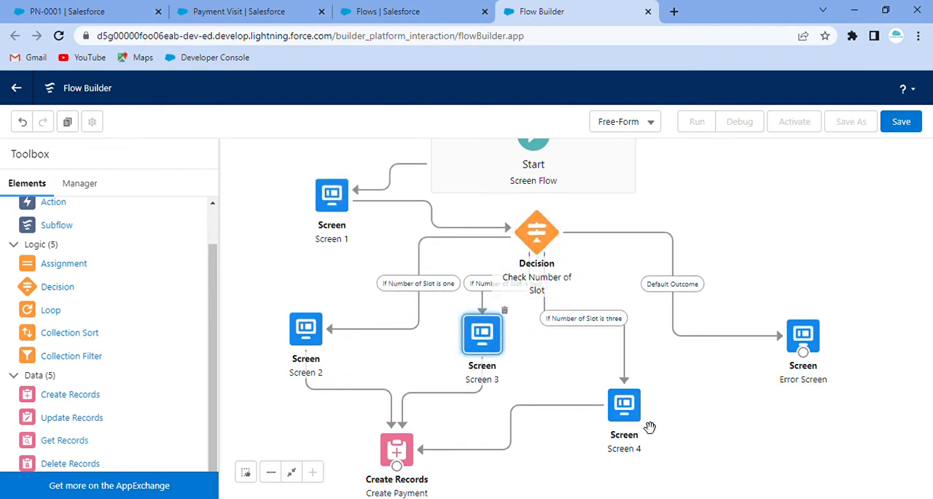
{"action": "left_click_drag", "start_coordinate": [636, 406], "coordinate": [636, 338]}
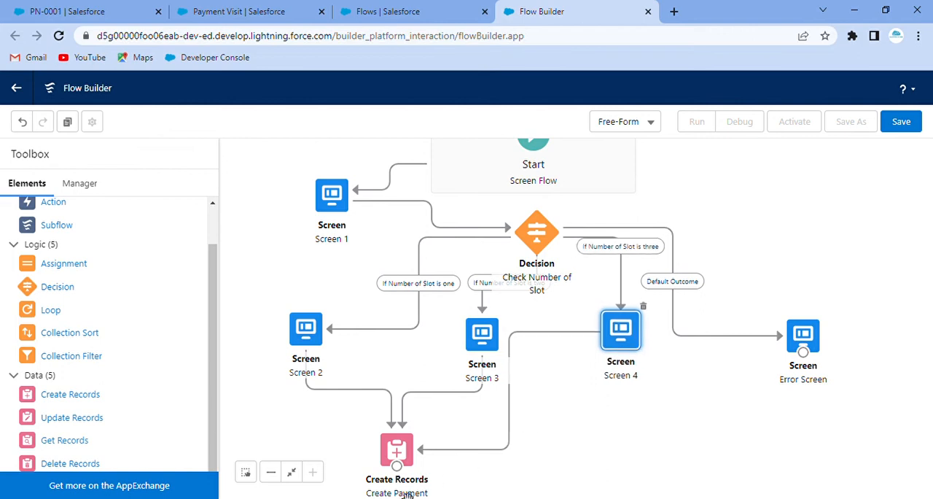
{"action": "left_click_drag", "start_coordinate": [403, 453], "coordinate": [499, 439]}
Add a new Screen element near Create Payment Record and label it Success Screen.
{"action": "scroll", "coordinate": [79, 236], "scroll_direction": "up", "scroll_amount": 1}
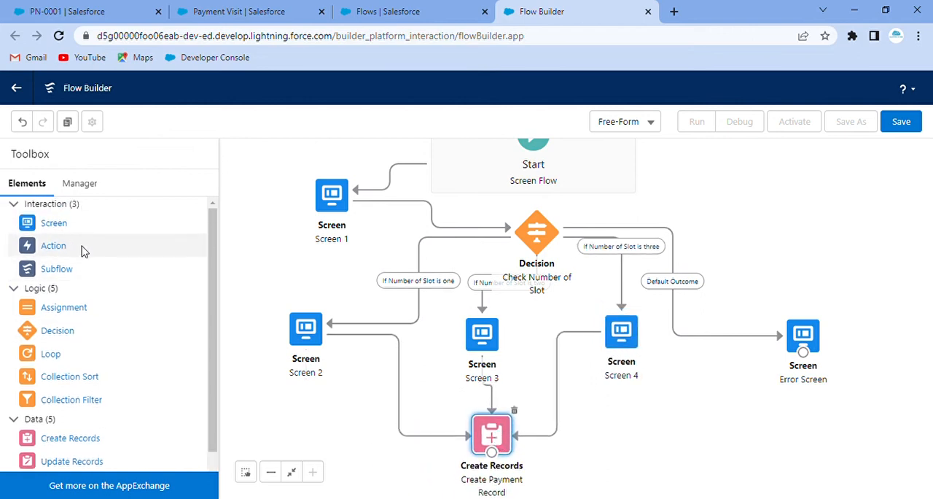
{"action": "left_click_drag", "start_coordinate": [62, 231], "coordinate": [651, 444]}
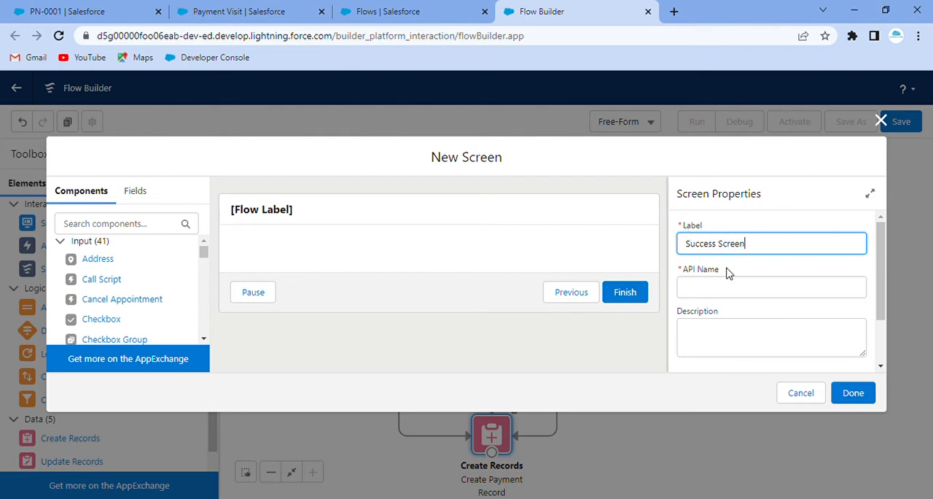
{"action": "left_click", "coordinate": [743, 288]}
Add a Display Text component to the Success Screen and give it the API name SuccessMessage.
{"action": "left_click", "coordinate": [107, 224]}
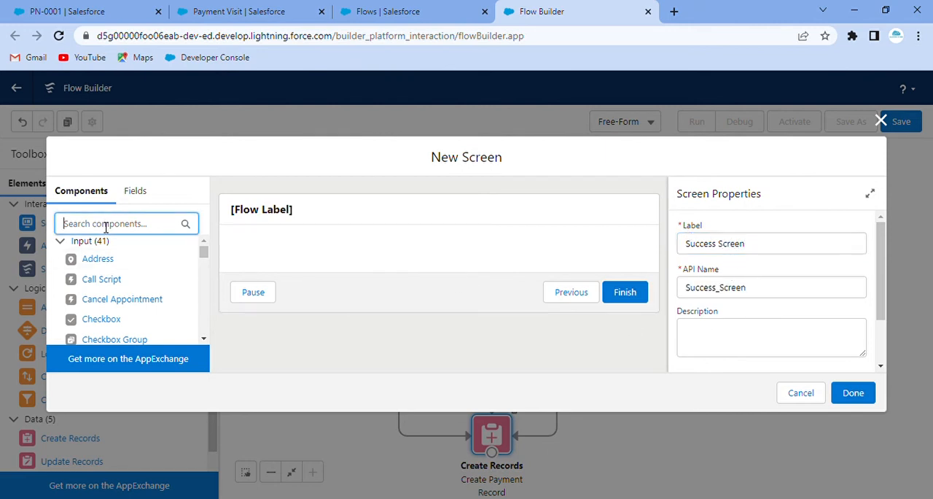
{"action": "type", "text": "disp"}
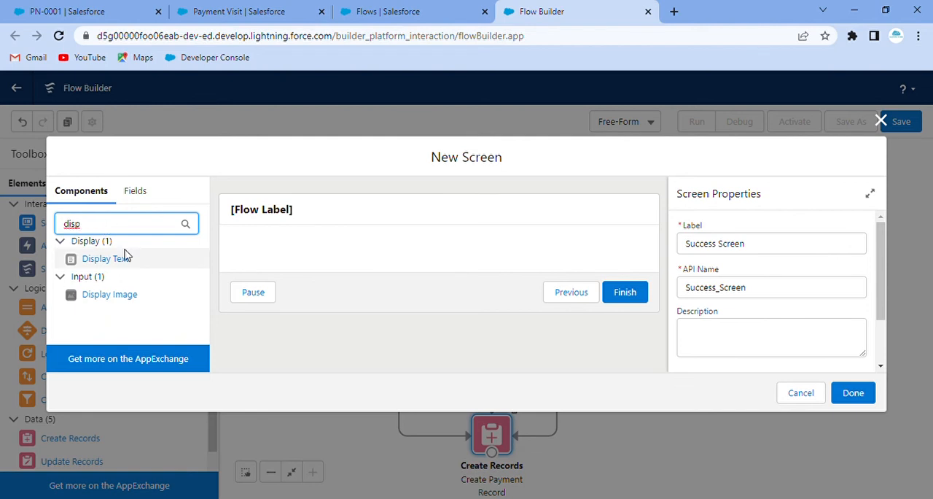
{"action": "left_click_drag", "start_coordinate": [114, 258], "coordinate": [355, 259]}
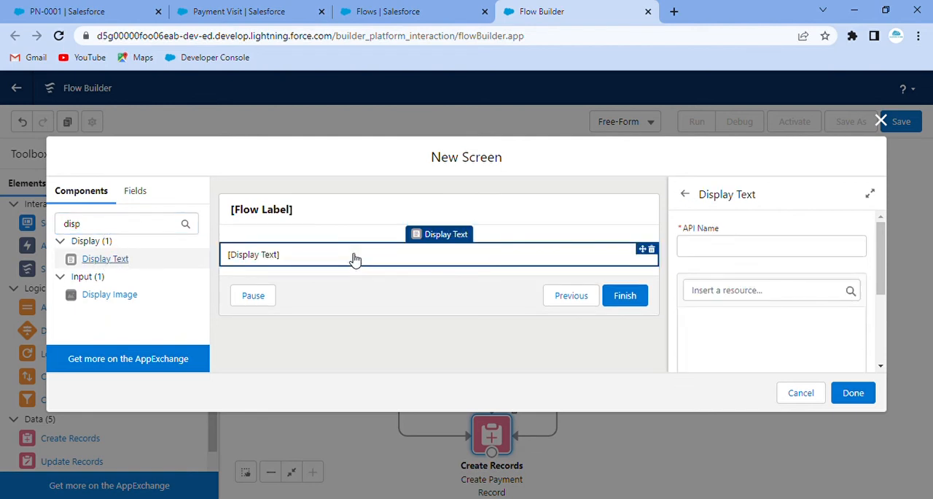
{"action": "left_click", "coordinate": [770, 248]}
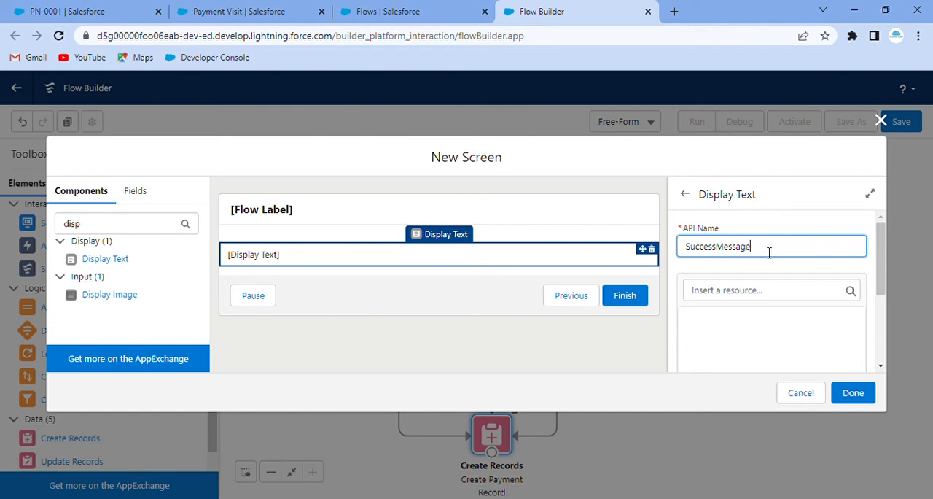
Enter "Payment is Scheduled Successfully!" as the content of the SuccessMessage display text.
{"action": "left_click", "coordinate": [739, 322]}
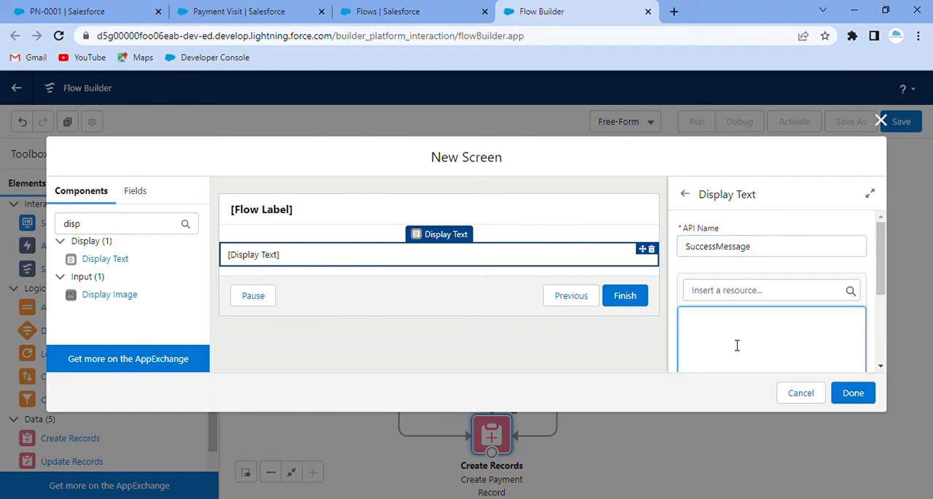
{"action": "type", "text": "Paymenmt"}
{"action": "key", "text": "BackSpace"}
{"action": "key", "text": "BackSpace"}
{"action": "key", "text": "BackSpace"}
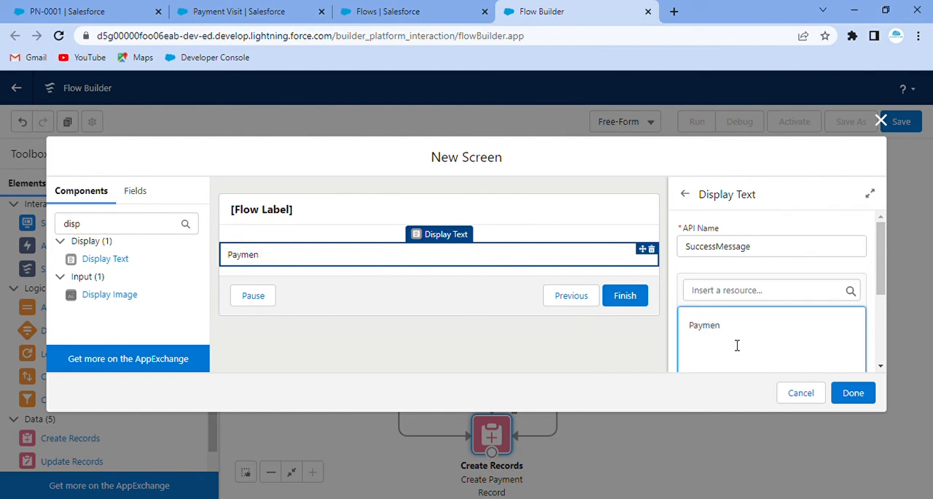
{"action": "type", "text": "m"}
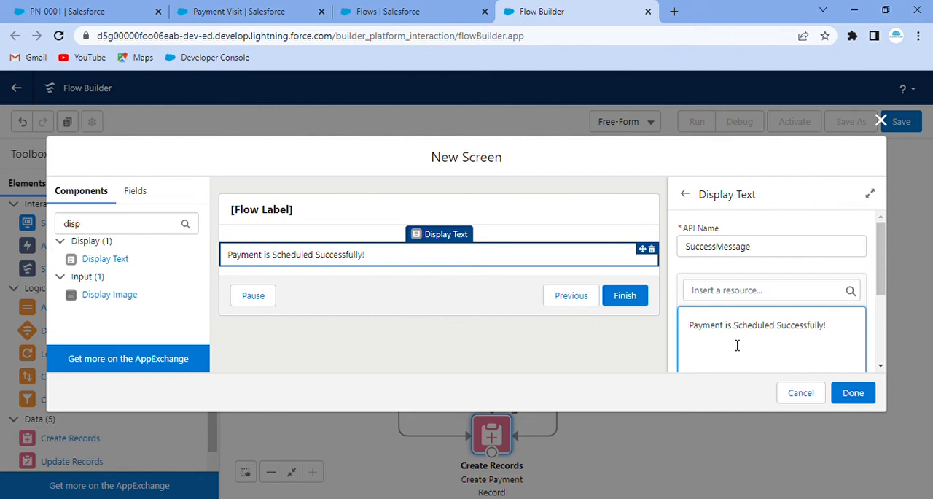
Format the success message at size 16, bold, centered and green, and finish the Success Screen.
{"action": "left_click_drag", "start_coordinate": [856, 331], "coordinate": [693, 357]}
{"action": "scroll", "coordinate": [693, 358], "scroll_direction": "down", "scroll_amount": 2}
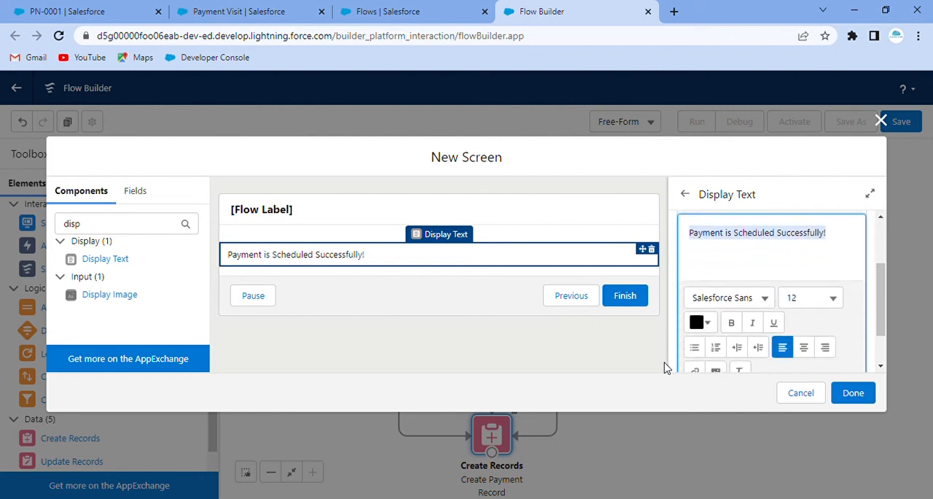
{"action": "left_click", "coordinate": [831, 303]}
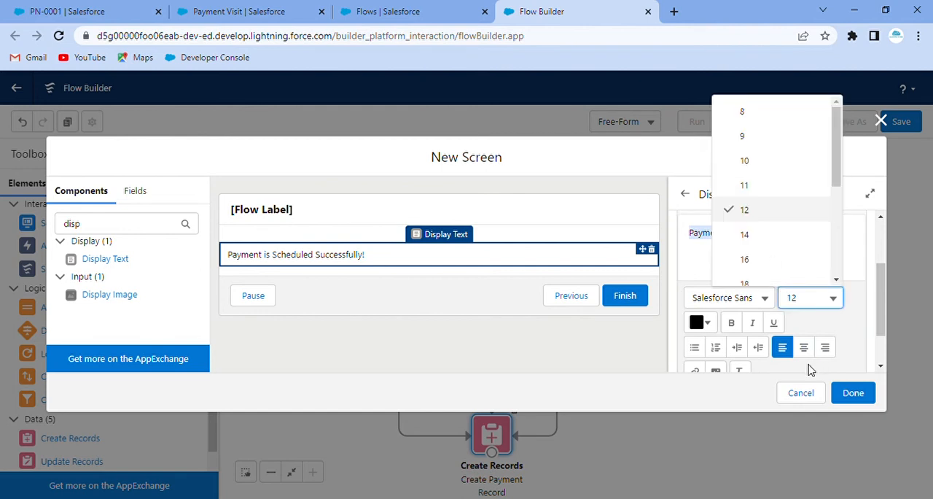
{"action": "left_click", "coordinate": [768, 263]}
{"action": "left_click", "coordinate": [731, 323]}
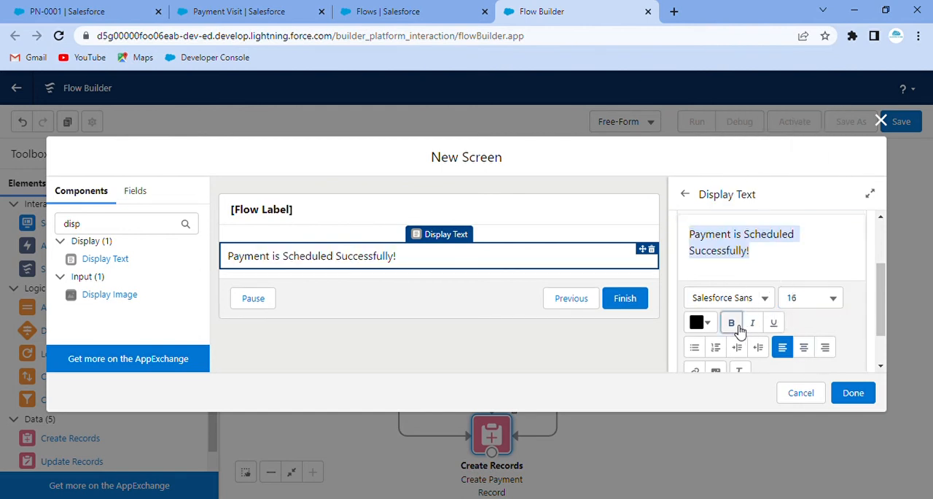
{"action": "left_click", "coordinate": [806, 348]}
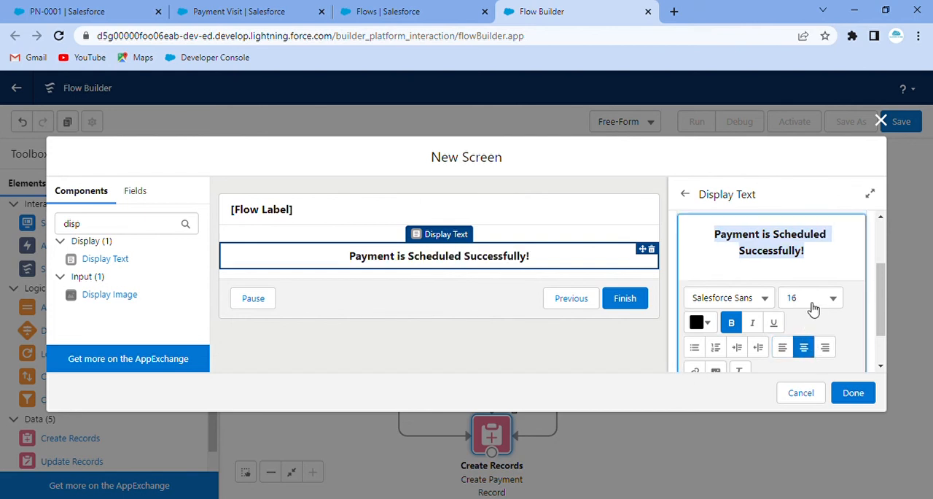
{"action": "left_click", "coordinate": [704, 323]}
{"action": "left_click", "coordinate": [743, 217]}
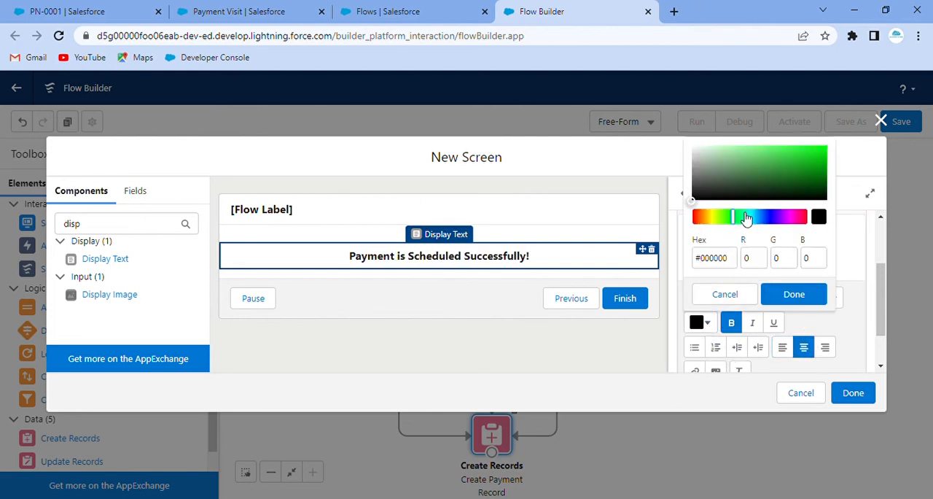
{"action": "left_click", "coordinate": [809, 169]}
{"action": "left_click", "coordinate": [796, 295]}
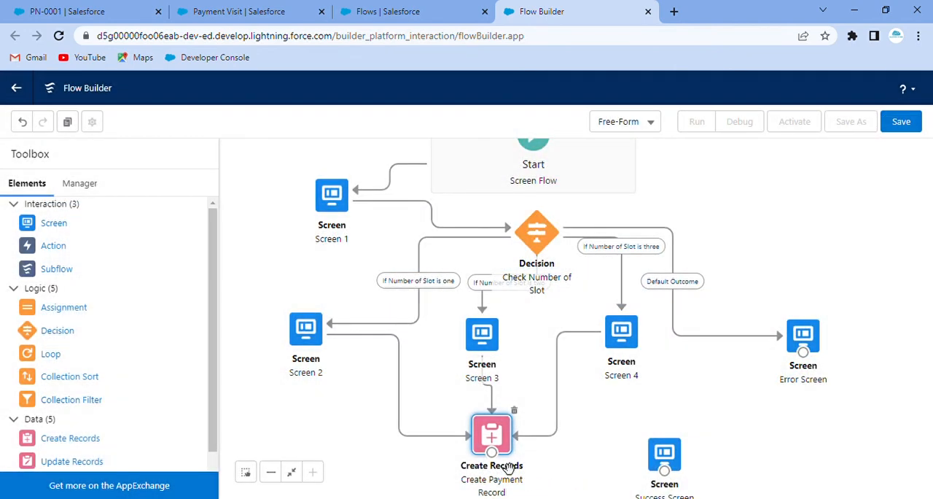
Connect Create Payment Record to the Success Screen and save the flow with the label Payment Screen.
{"action": "left_click_drag", "start_coordinate": [492, 452], "coordinate": [655, 459]}
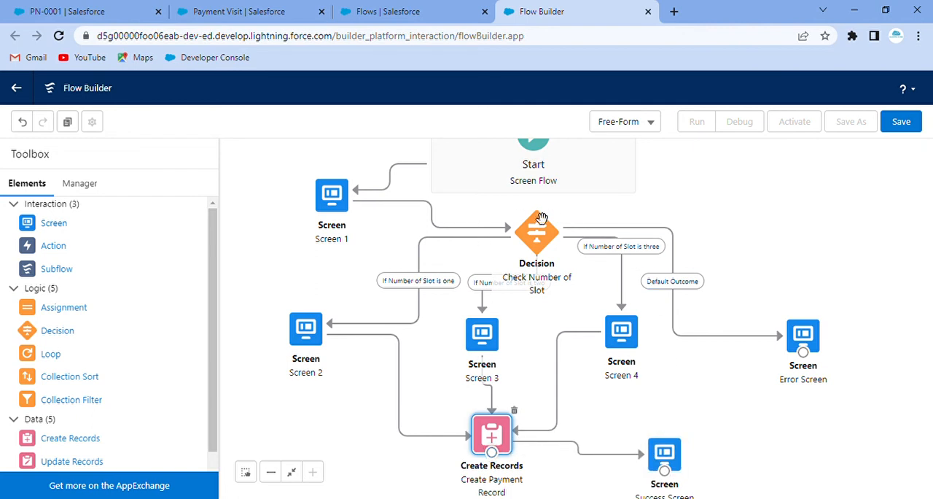
{"action": "left_click", "coordinate": [908, 121]}
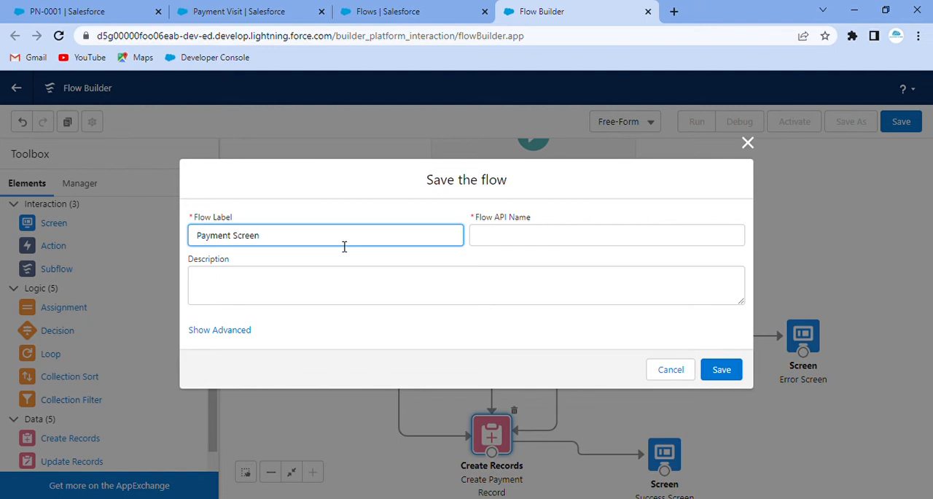
{"action": "left_click", "coordinate": [371, 217]}
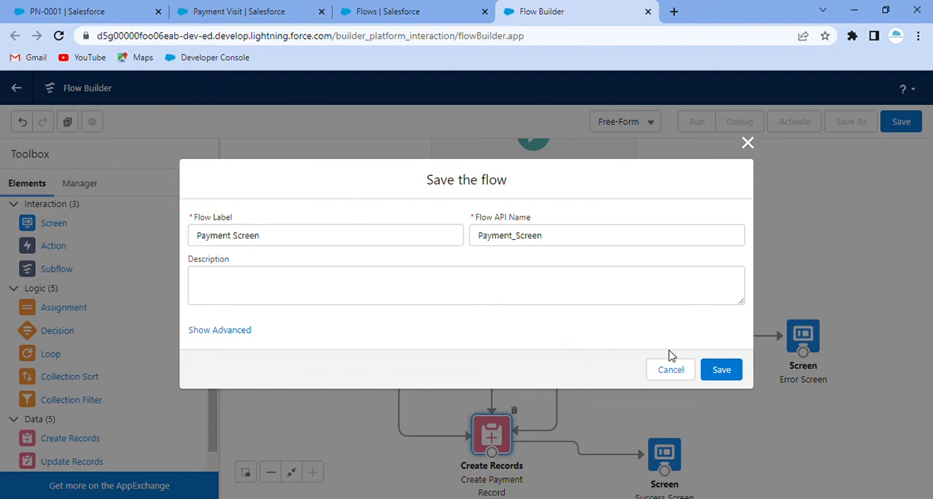
{"action": "left_click", "coordinate": [734, 370]}
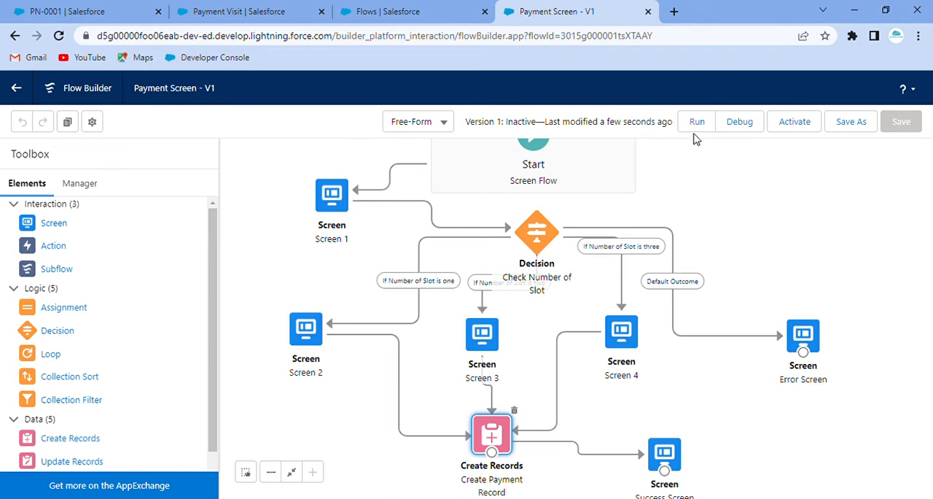
Run the flow and submit the visitor's name, visit date Nov 10, 2022, total amount 8000 and 1 as the number of slots.
{"action": "left_click", "coordinate": [697, 130]}
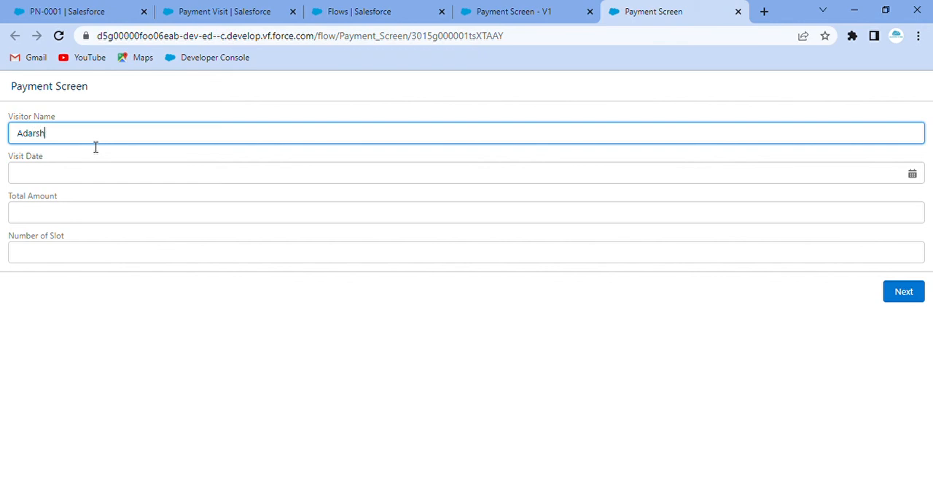
{"action": "left_click", "coordinate": [93, 173]}
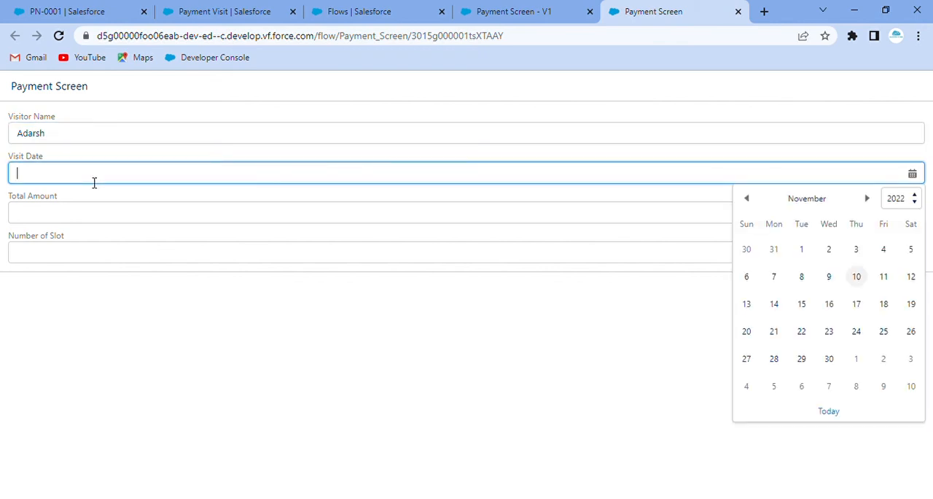
{"action": "left_click", "coordinate": [857, 278]}
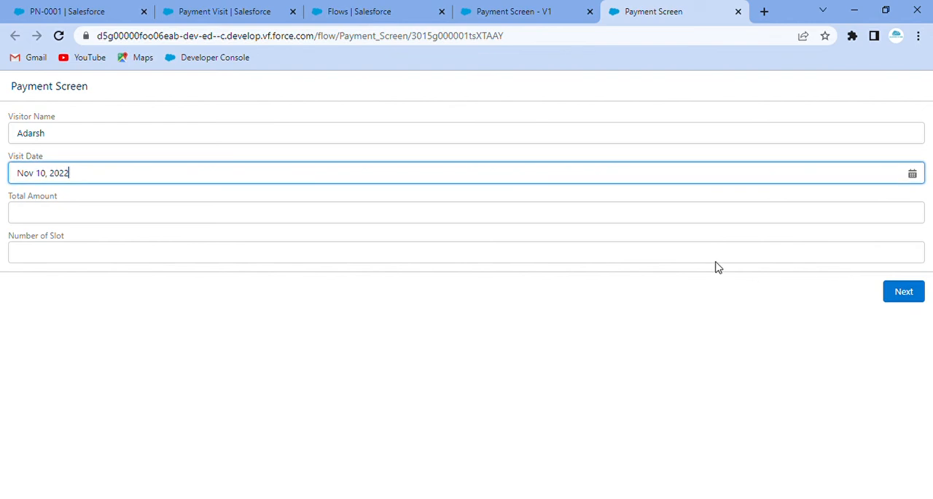
{"action": "left_click", "coordinate": [65, 217]}
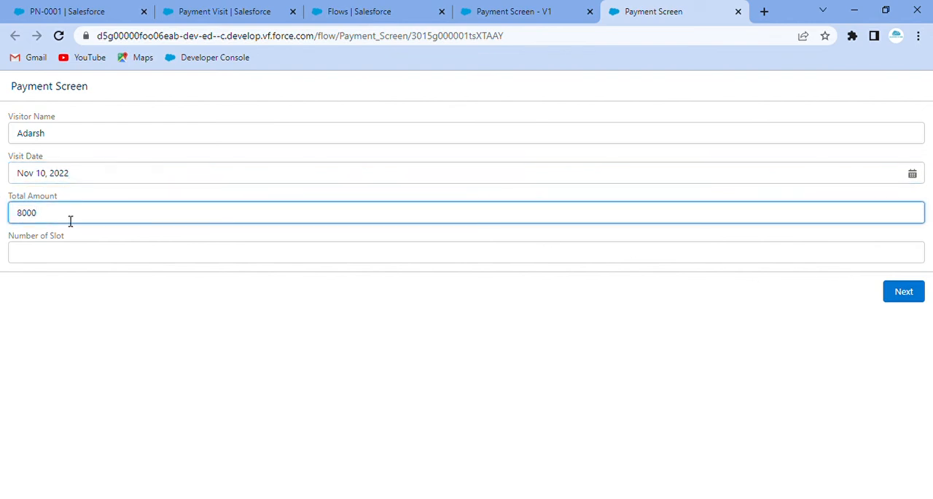
{"action": "left_click", "coordinate": [128, 198]}
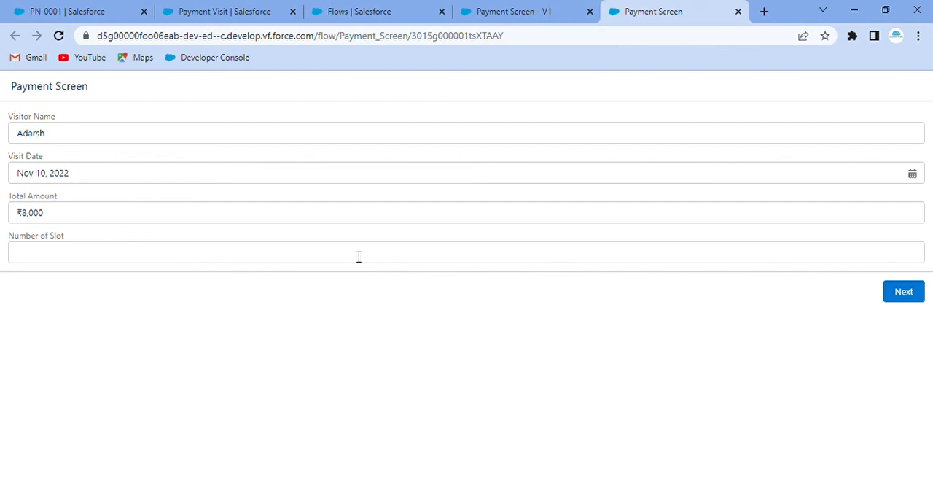
{"action": "left_click", "coordinate": [283, 261]}
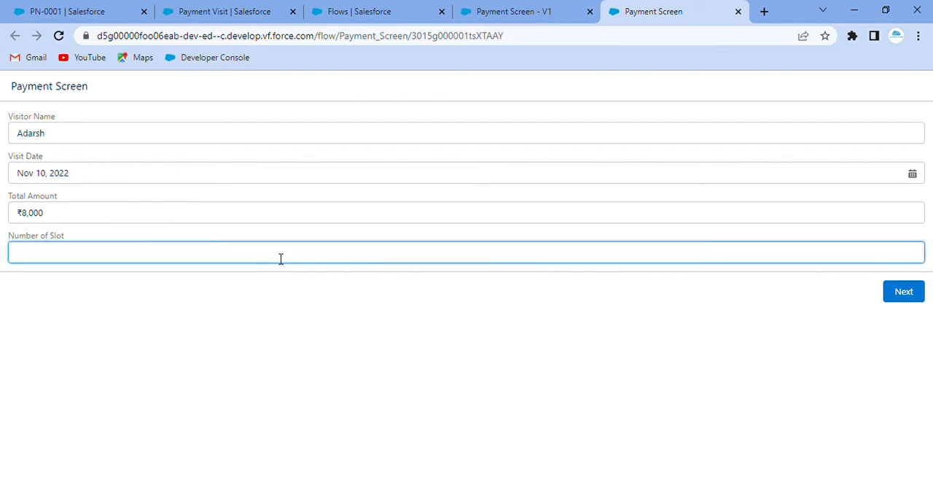
{"action": "type", "text": "1"}
{"action": "left_click", "coordinate": [282, 321]}
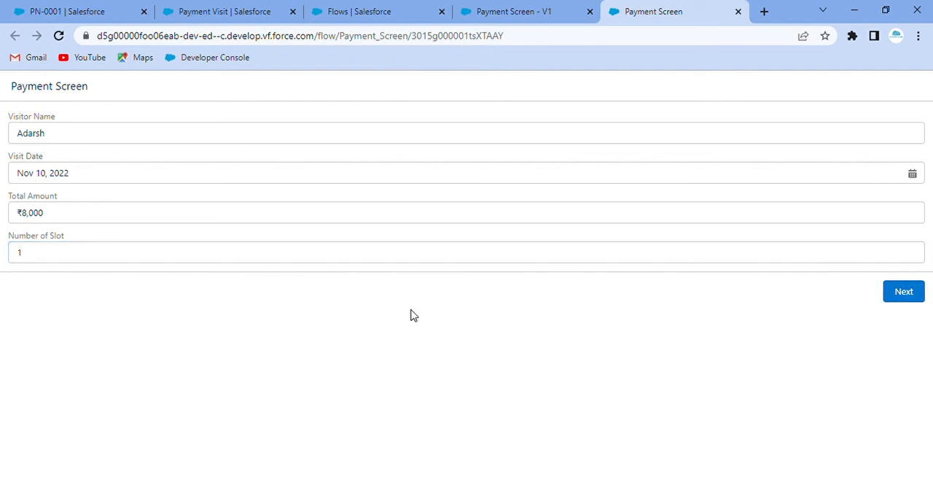
{"action": "left_click", "coordinate": [898, 293]}
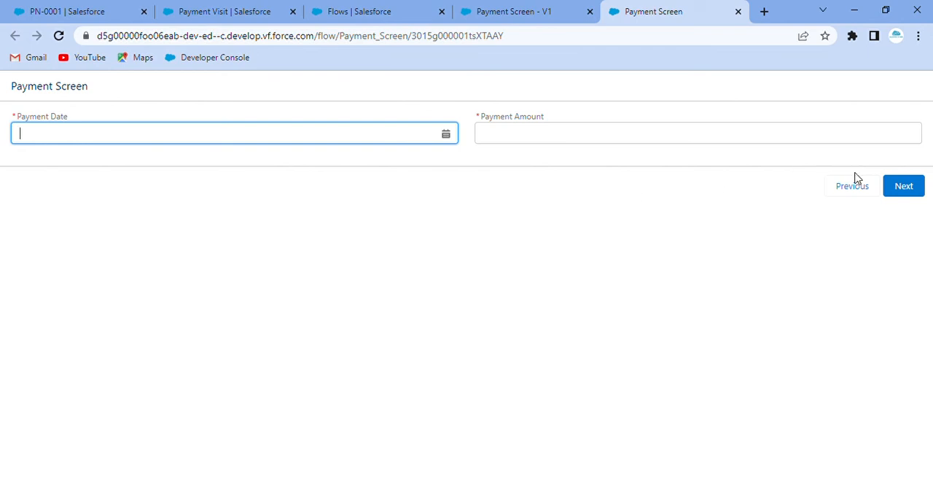
Return to the visit details, set Number of Slot to 2 and proceed to the two-payment screen.
{"action": "left_click", "coordinate": [844, 200]}
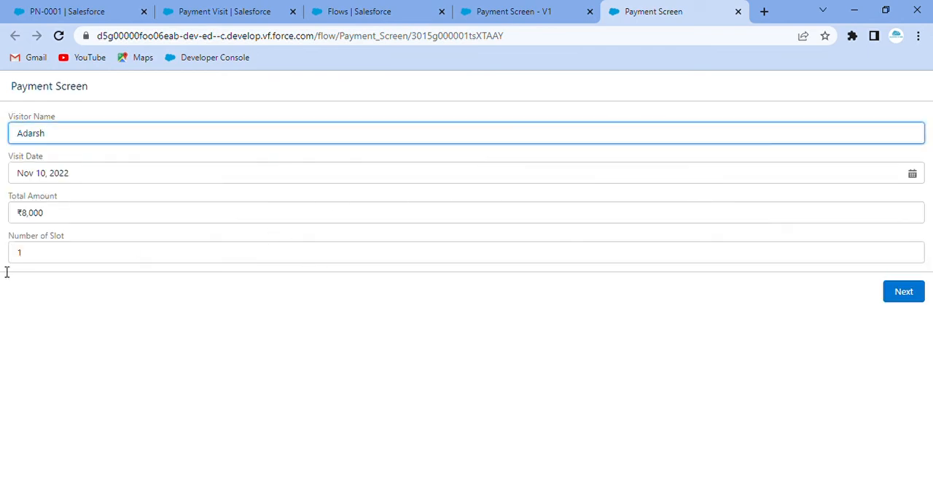
{"action": "left_click", "coordinate": [102, 260]}
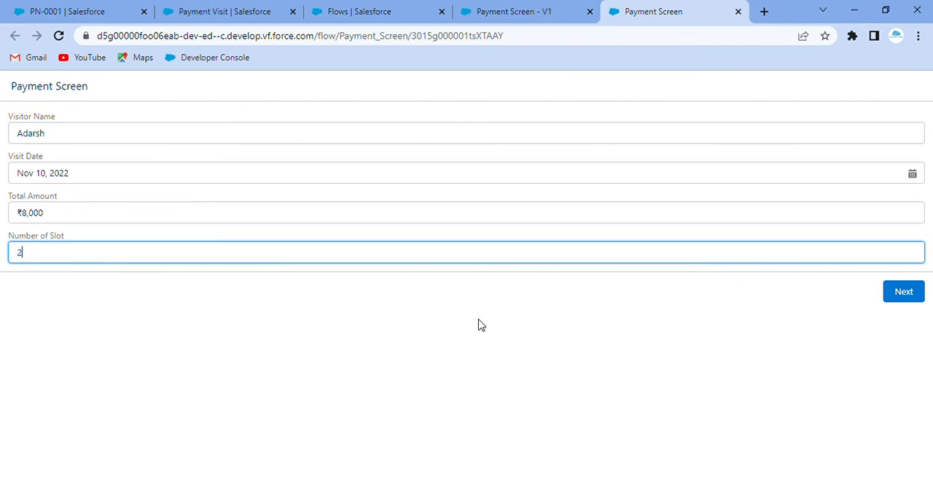
{"action": "left_click", "coordinate": [563, 355]}
{"action": "left_click", "coordinate": [905, 292]}
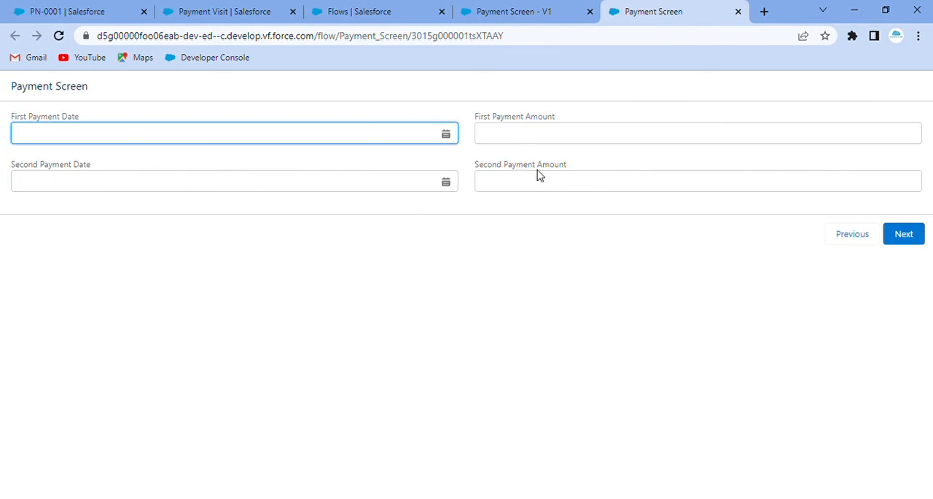
Go back to the visit details, change Number of Slot to 3 and proceed to the three-payment screen.
{"action": "left_click", "coordinate": [851, 239]}
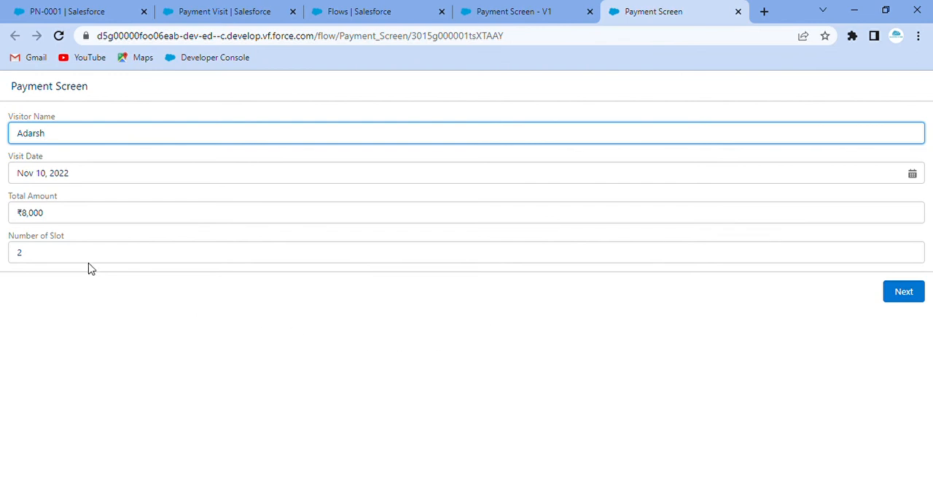
{"action": "left_click", "coordinate": [84, 253]}
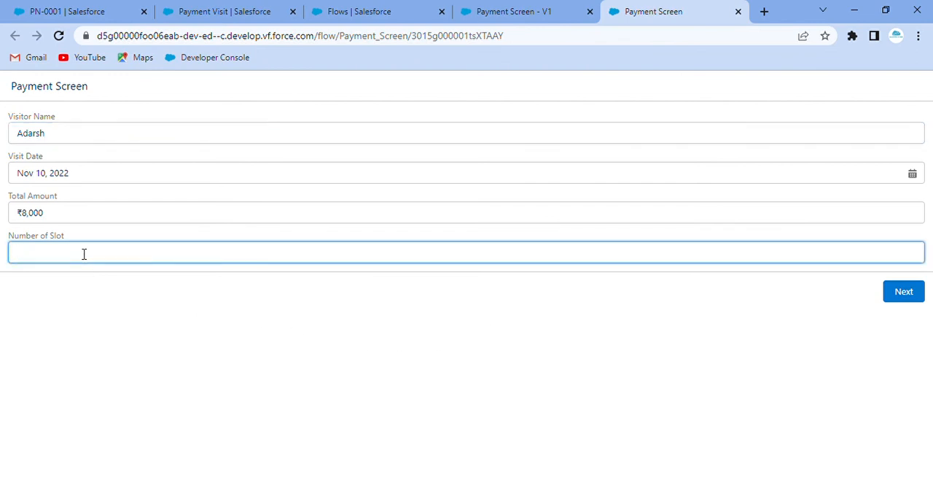
{"action": "left_click", "coordinate": [170, 321]}
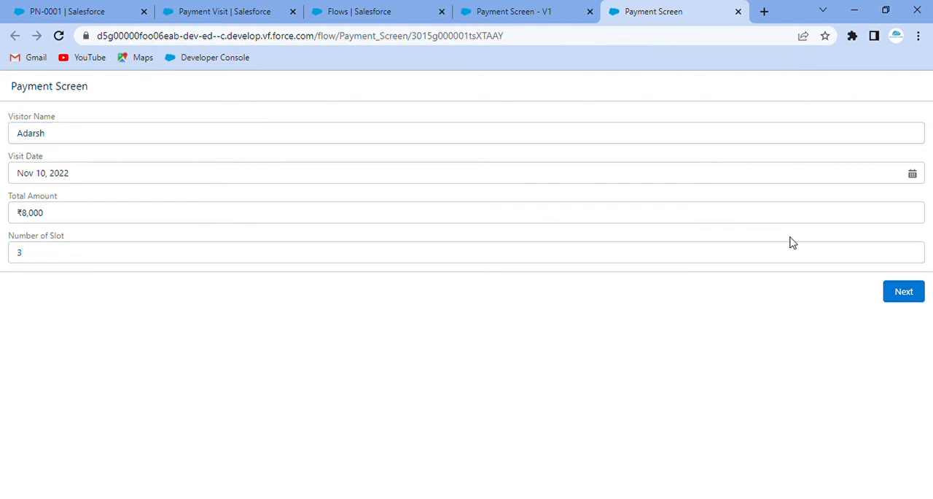
{"action": "left_click", "coordinate": [904, 292]}
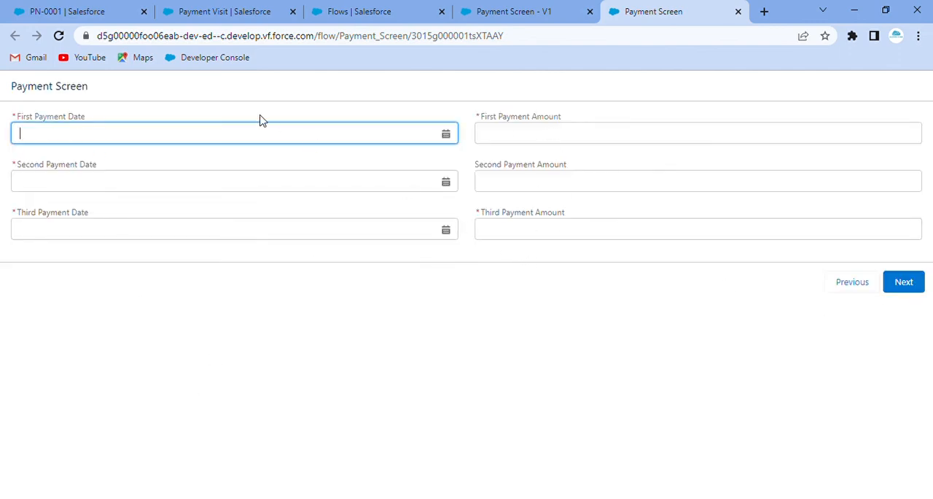
Return to the first flow screen, set Number of Slot to 1 and continue to the single-payment screen.
{"action": "left_click", "coordinate": [855, 284]}
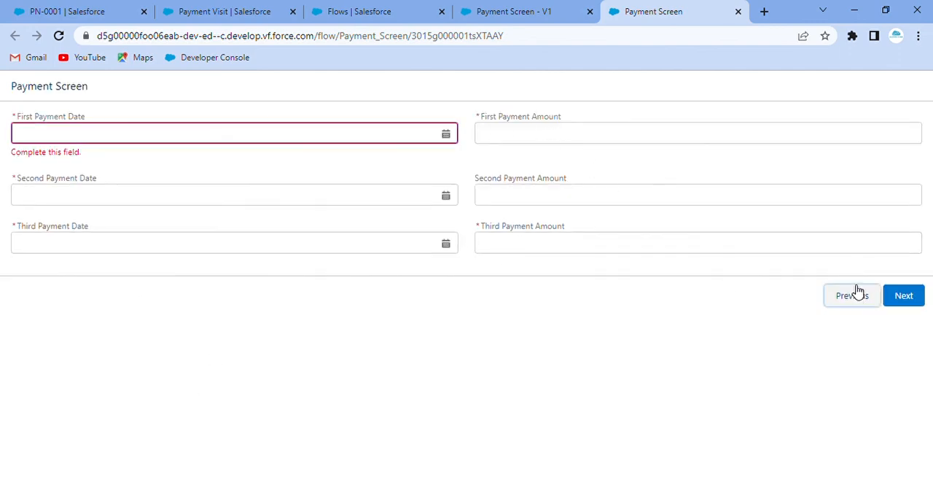
{"action": "left_click", "coordinate": [47, 255]}
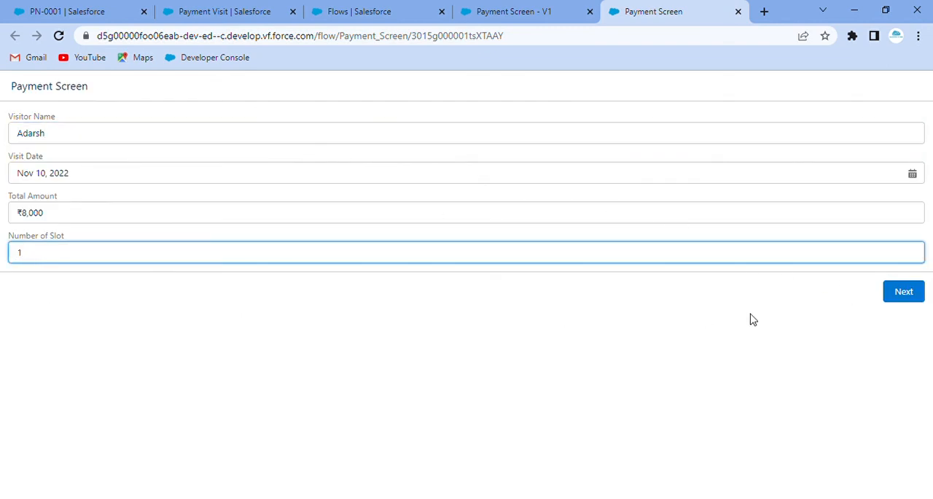
{"action": "left_click", "coordinate": [915, 291]}
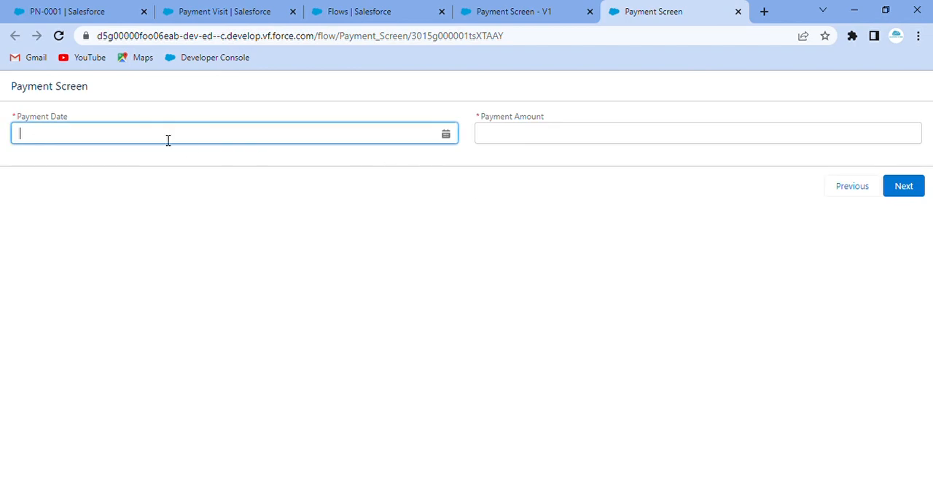
Set the Payment Date to Nov 14, 2022 and the Payment Amount to 8000.
{"action": "left_click", "coordinate": [146, 147]}
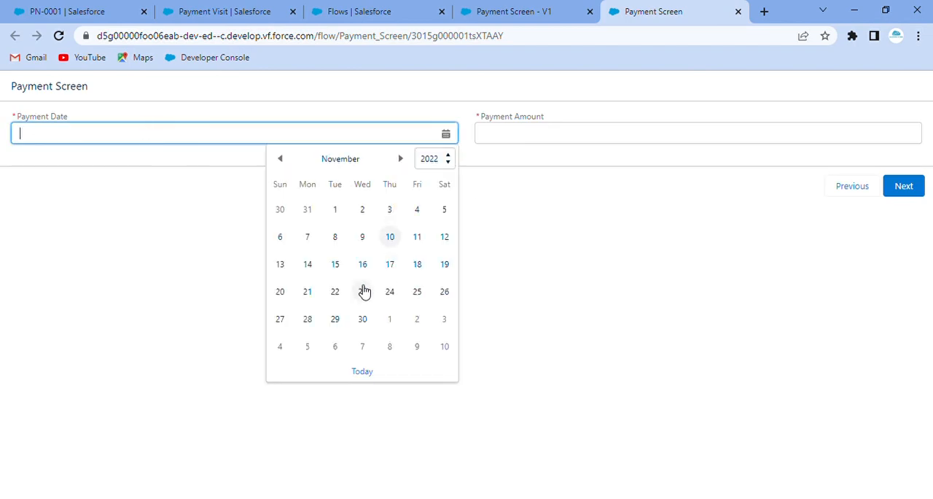
{"action": "left_click", "coordinate": [309, 267]}
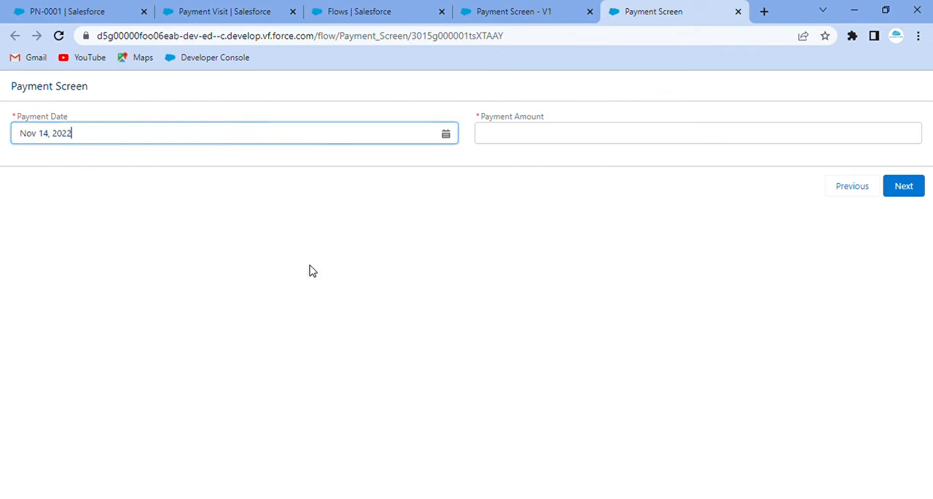
{"action": "left_click", "coordinate": [236, 248]}
{"action": "left_click", "coordinate": [531, 145]}
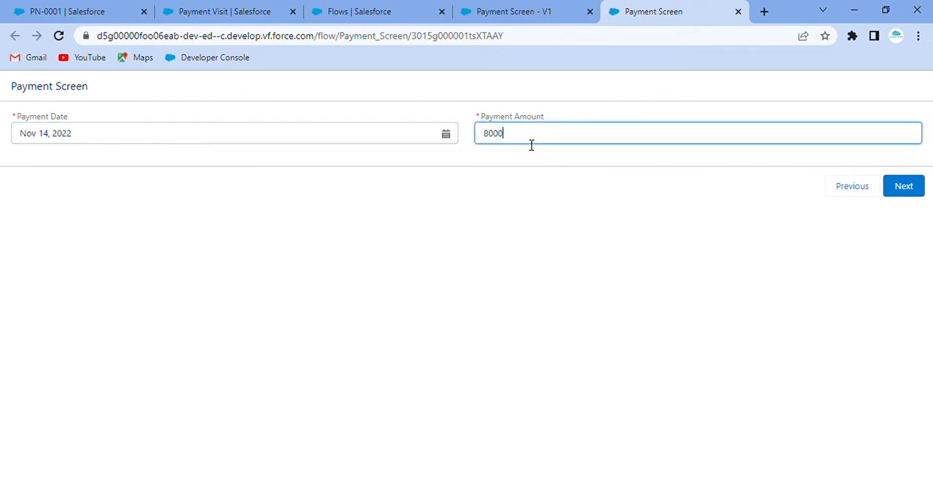
{"action": "left_click", "coordinate": [573, 217]}
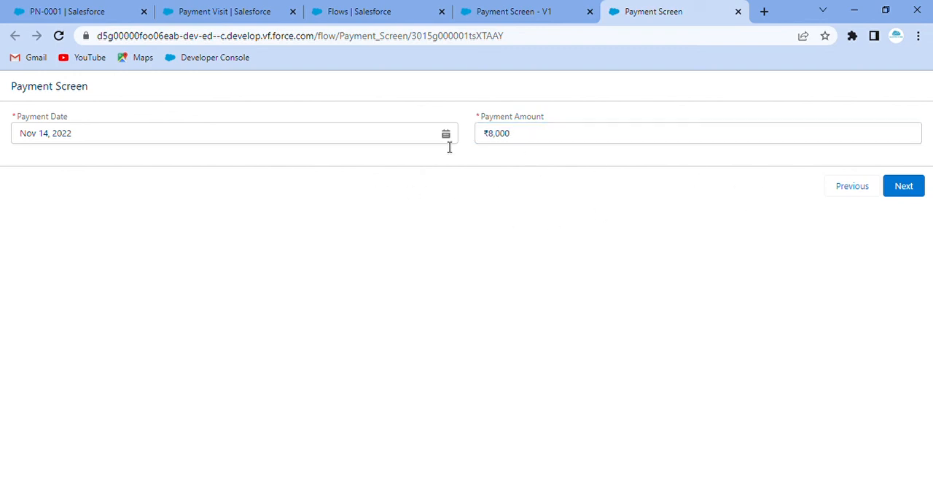
Return to the visit details, set Number of Slot to 7 and proceed to test the over-limit branch.
{"action": "left_click", "coordinate": [850, 188]}
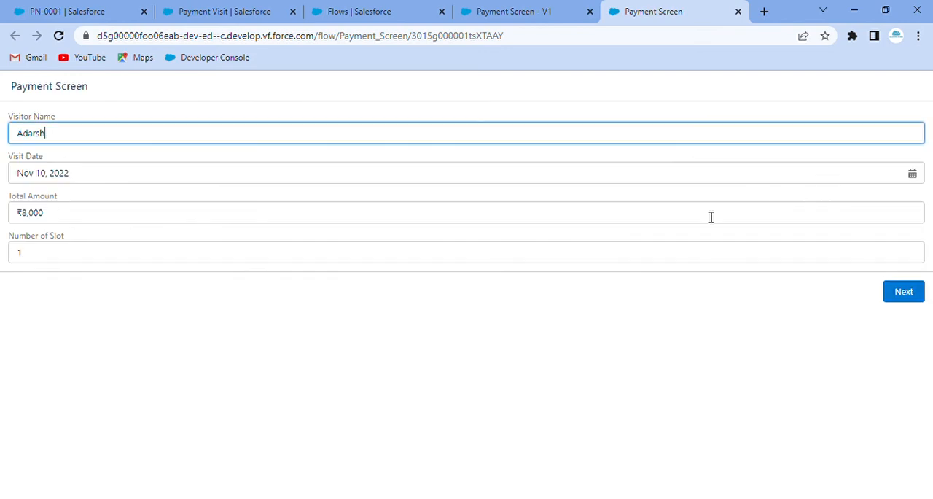
{"action": "left_click", "coordinate": [135, 266]}
{"action": "left_click", "coordinate": [139, 260]}
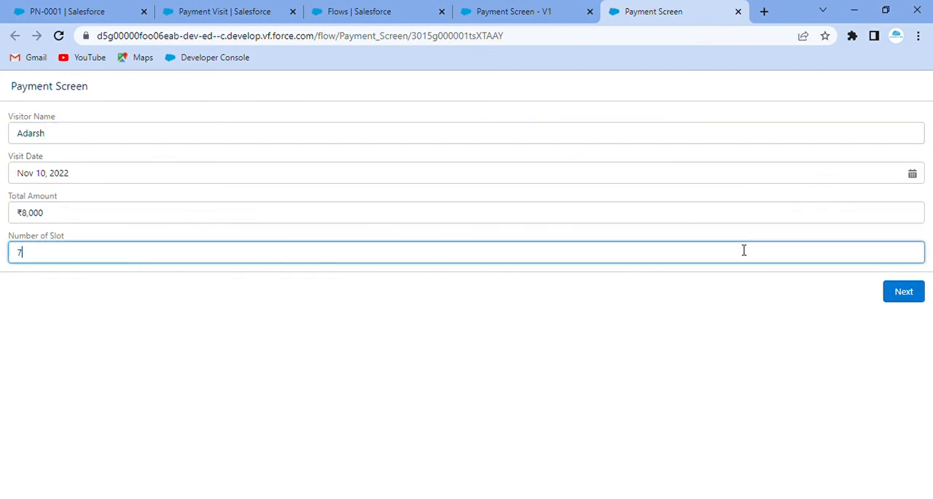
{"action": "left_click", "coordinate": [902, 293]}
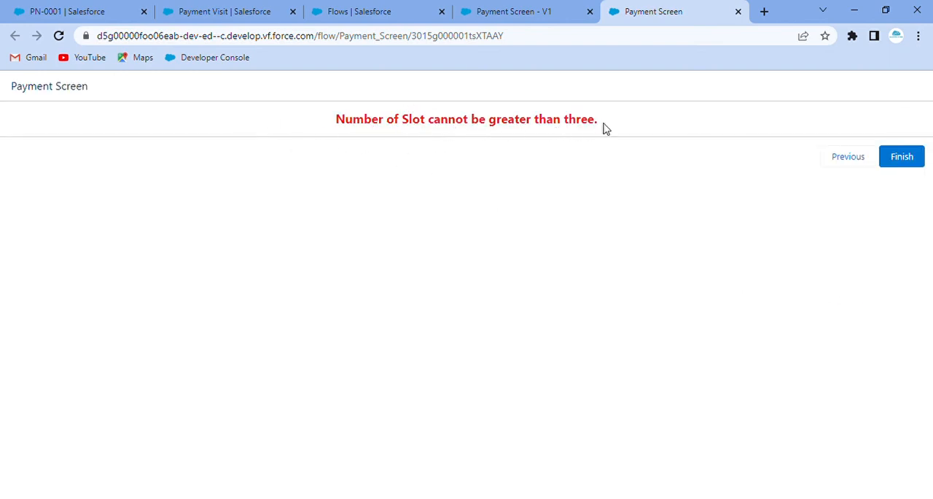
Go back to the visit details, set Number of Slot to 1 and run the flow through the single-payment screen to its finish.
{"action": "left_click", "coordinate": [831, 154]}
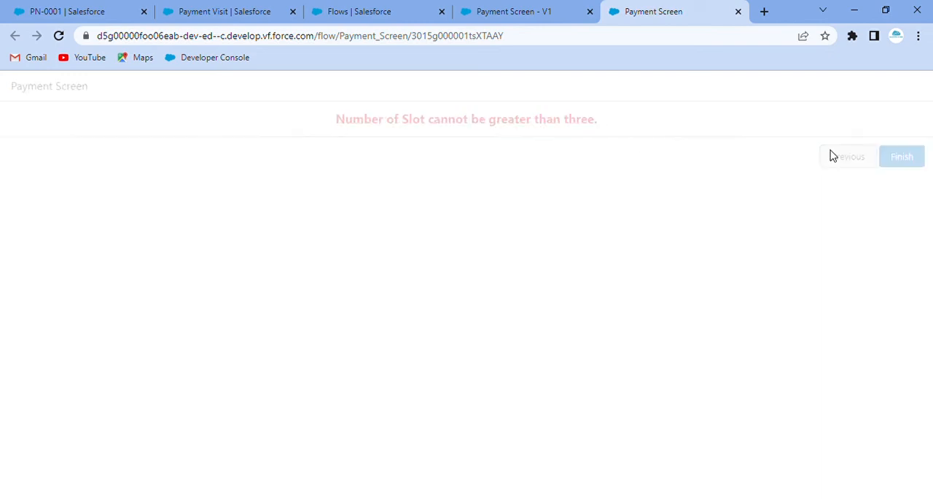
{"action": "left_click", "coordinate": [42, 262]}
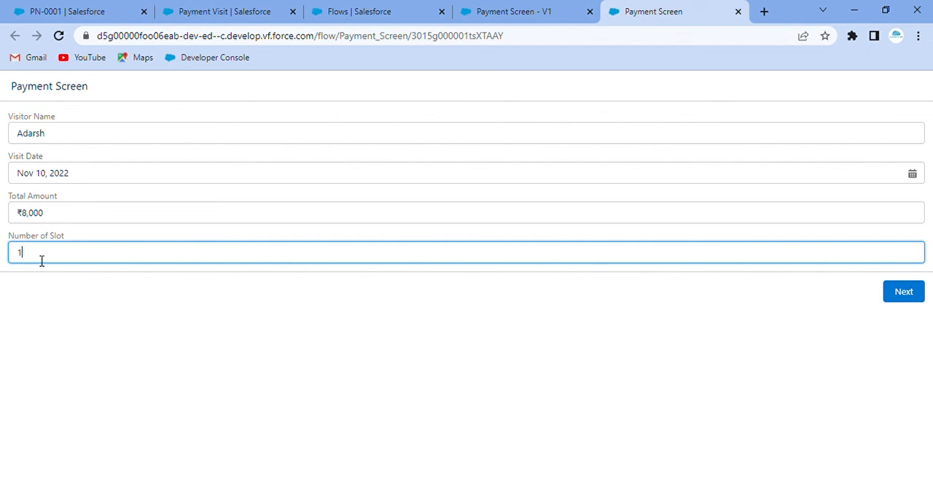
{"action": "left_click", "coordinate": [911, 299]}
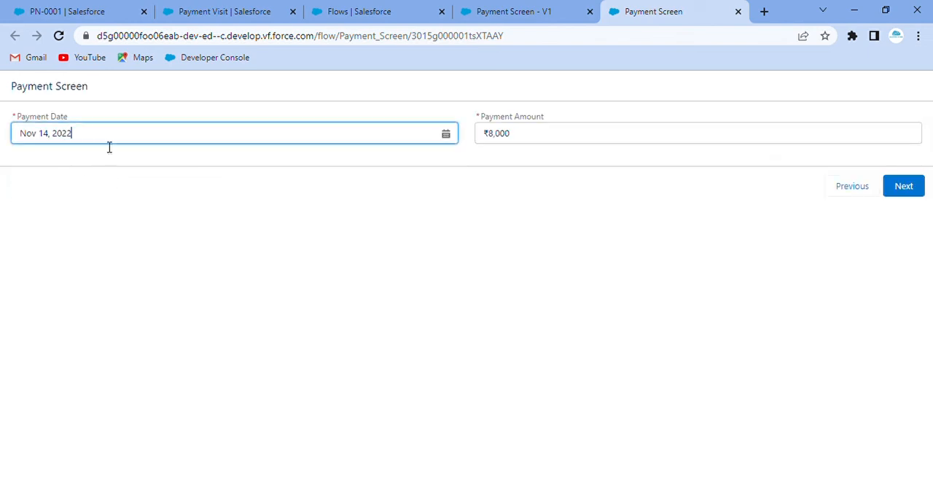
{"action": "left_click", "coordinate": [901, 187]}
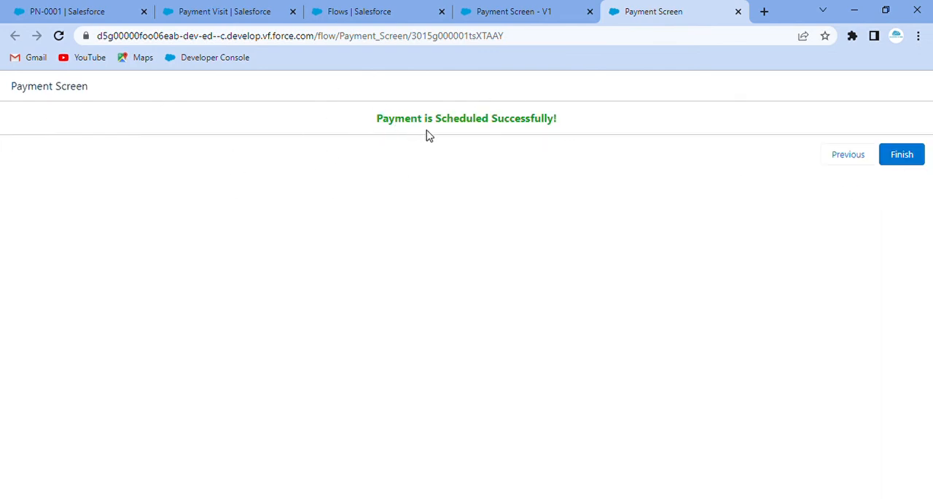
{"action": "left_click", "coordinate": [894, 151]}
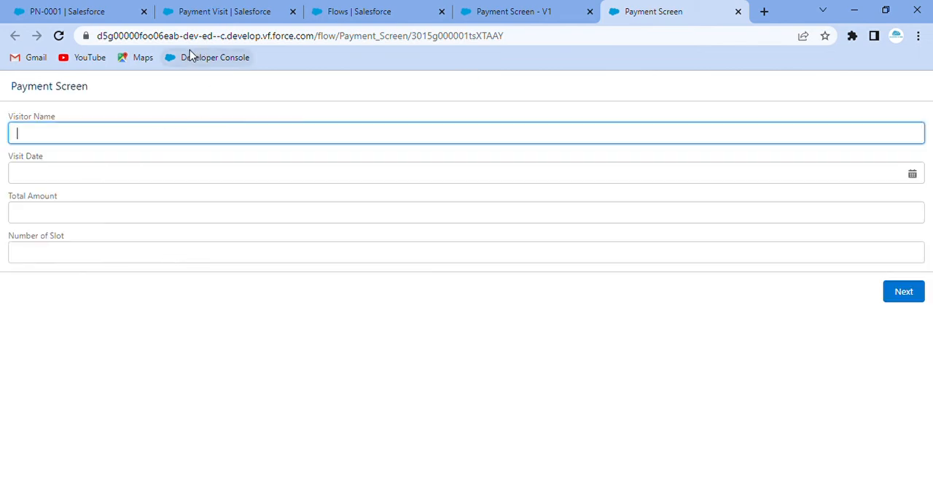
Open the newest Payment Visit record from the PaymentVisit list and examine its visit information and slot payment fields.
{"action": "left_click", "coordinate": [63, 10]}
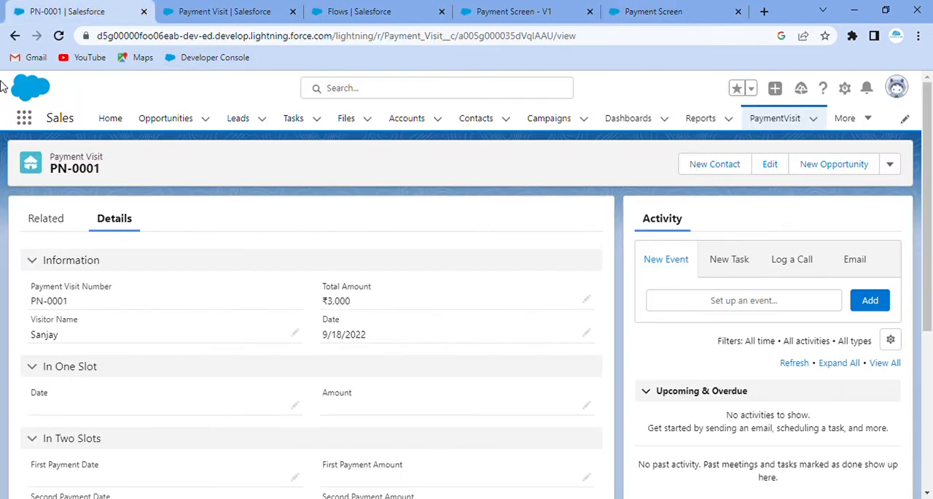
{"action": "left_click", "coordinate": [762, 121]}
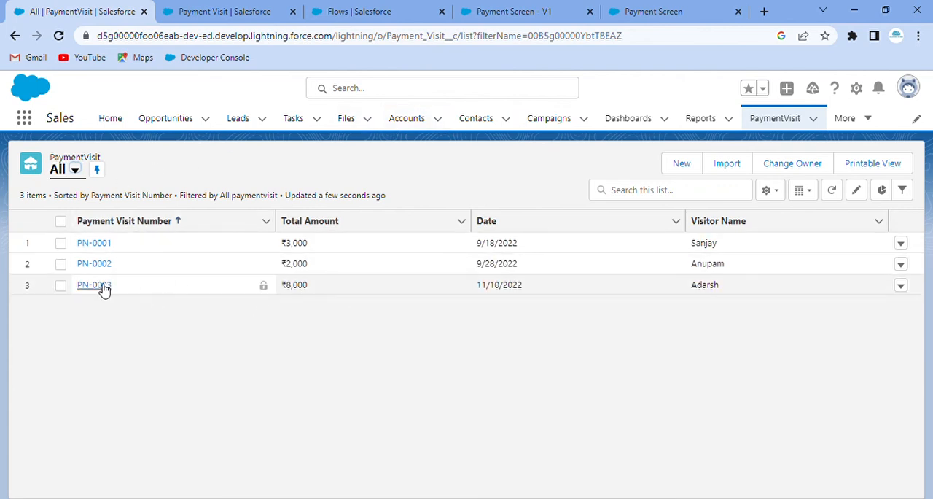
{"action": "left_click", "coordinate": [99, 287]}
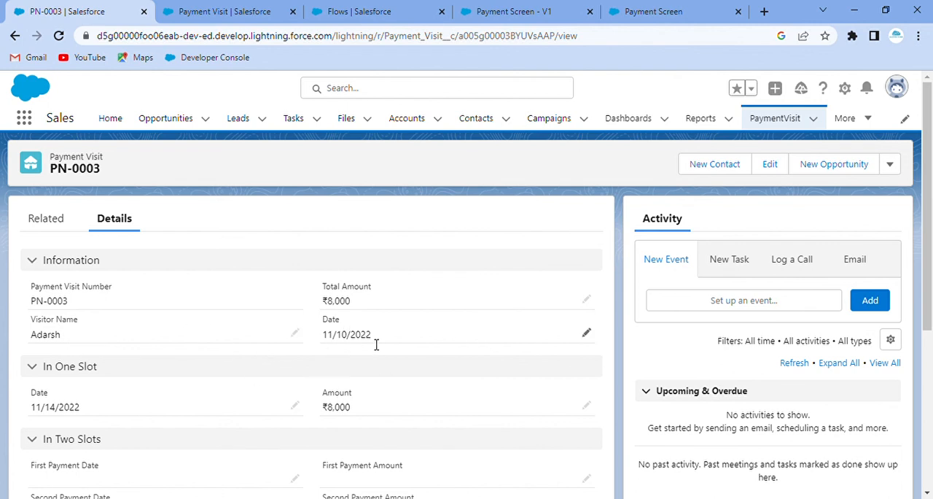
{"action": "scroll", "coordinate": [376, 345], "scroll_direction": "down", "scroll_amount": 1}
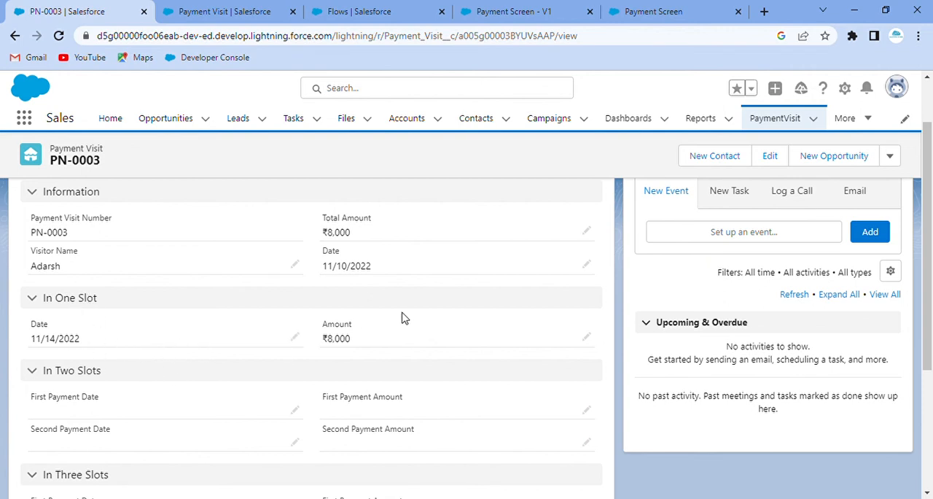
{"action": "scroll", "coordinate": [411, 323], "scroll_direction": "down", "scroll_amount": 3}
{"action": "scroll", "coordinate": [539, 277], "scroll_direction": "up", "scroll_amount": 2}
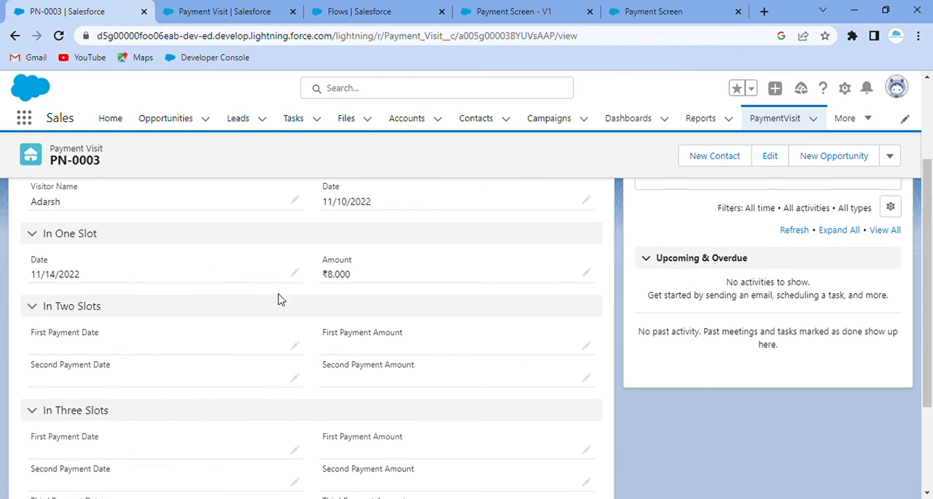
Return to the running Payment Screen flow, enter the visitor's name and set the Visit Date to Nov 10, 2022.
{"action": "left_click", "coordinate": [503, 6]}
{"action": "key", "text": "ctrl+Tab"}
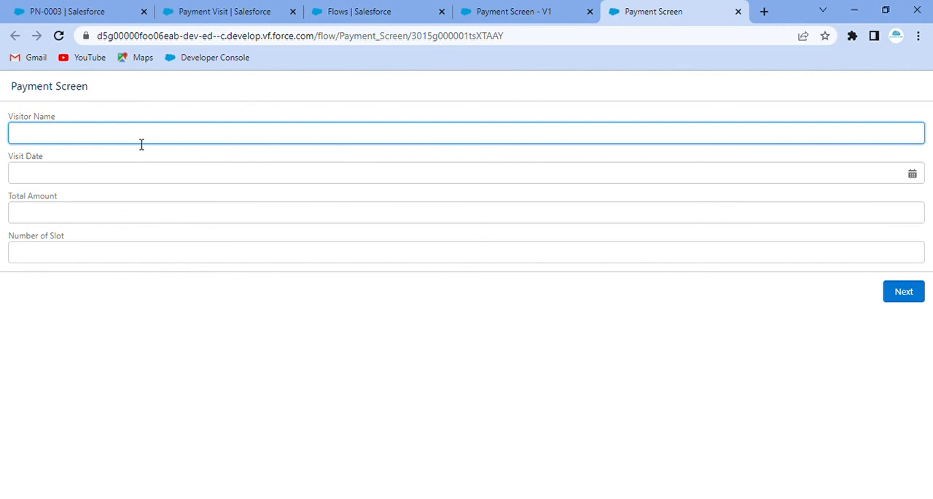
{"action": "type", "text": "Adarsh"}
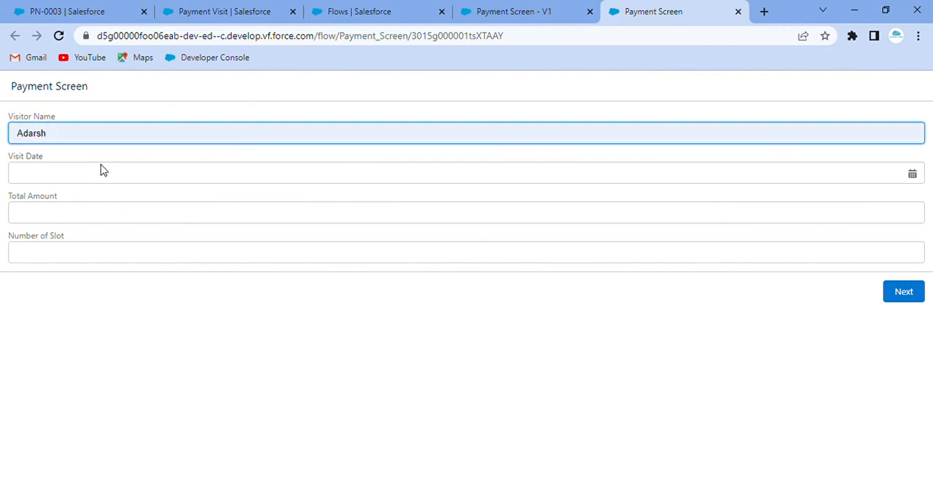
{"action": "left_click", "coordinate": [143, 178]}
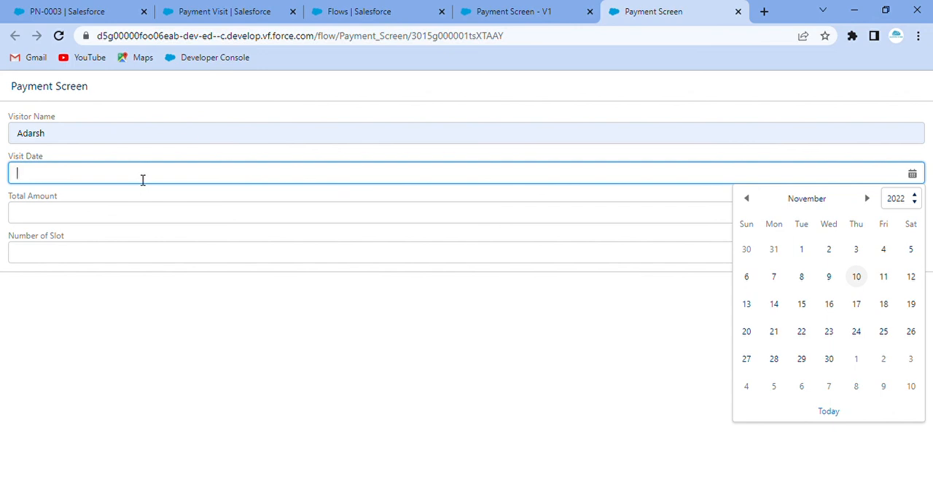
{"action": "type", "text": "12000"}
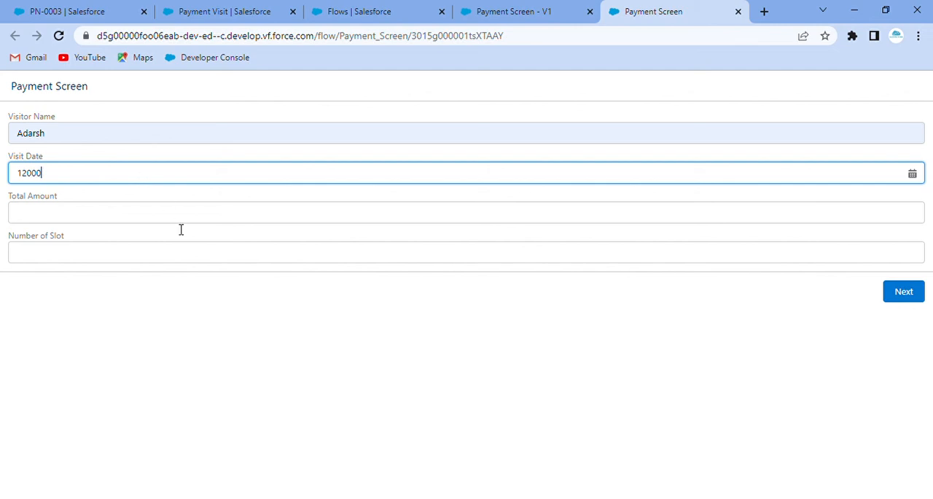
{"action": "left_click_drag", "start_coordinate": [58, 185], "coordinate": [9, 191]}
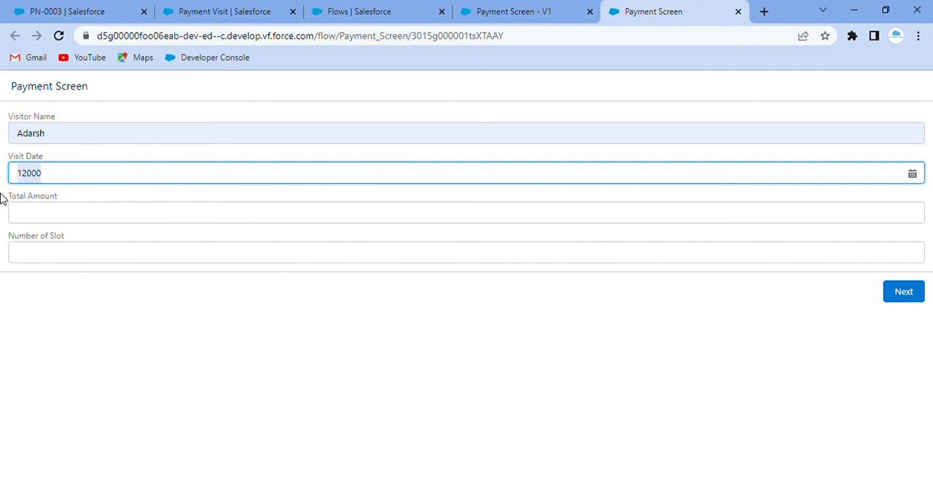
{"action": "key", "text": "BackSpace"}
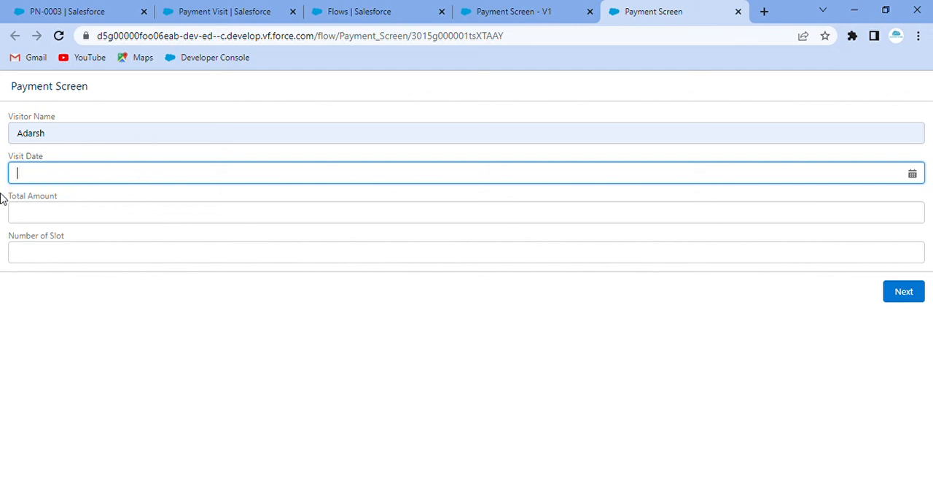
{"action": "left_click", "coordinate": [228, 172]}
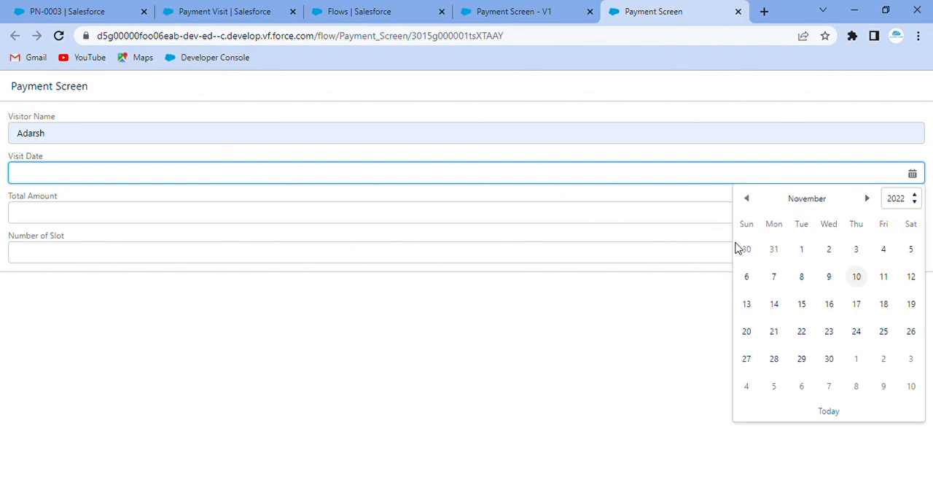
{"action": "left_click", "coordinate": [852, 280]}
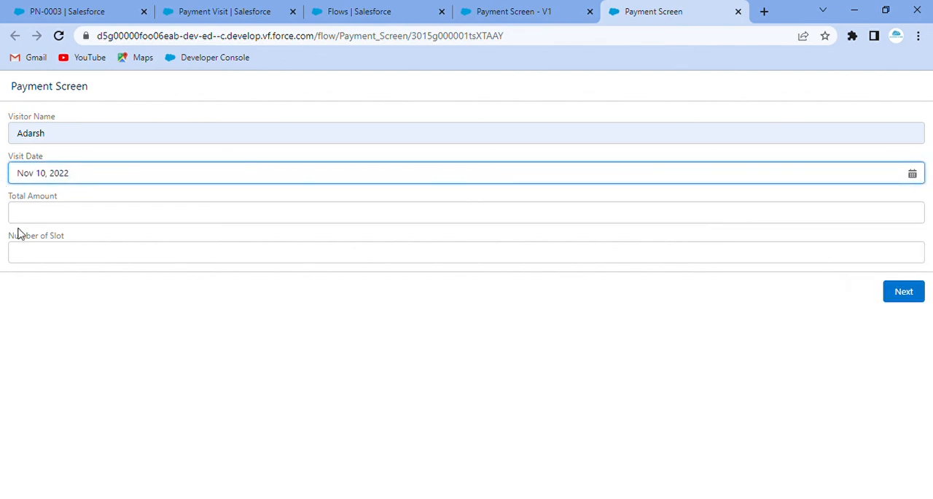
Set Total Amount to 12000 and Number of Slot to 3, and proceed to the three-payment screen.
{"action": "left_click", "coordinate": [96, 219]}
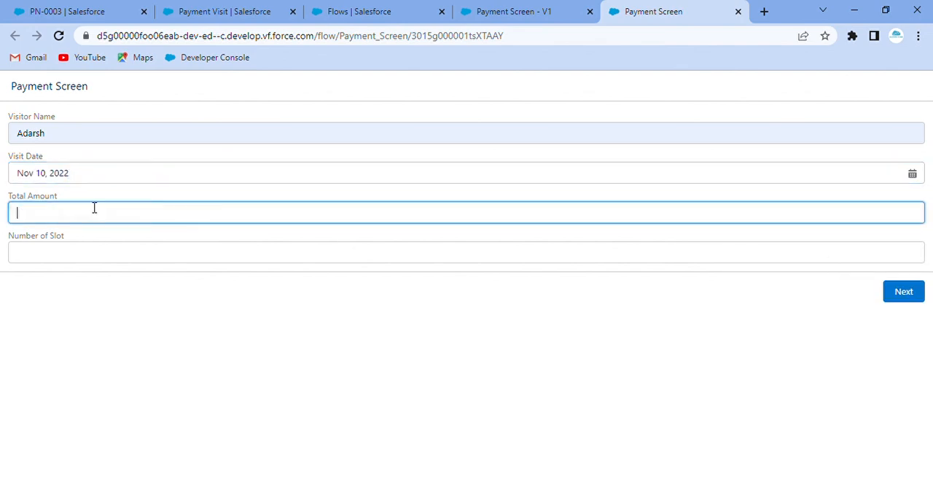
{"action": "type", "text": "12,000"}
{"action": "left_click", "coordinate": [180, 261]}
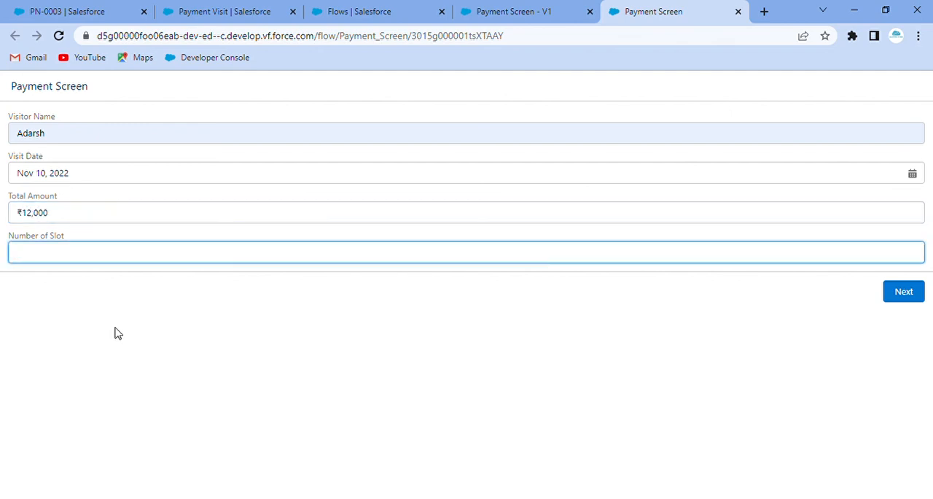
{"action": "type", "text": "3"}
{"action": "left_click", "coordinate": [268, 293]}
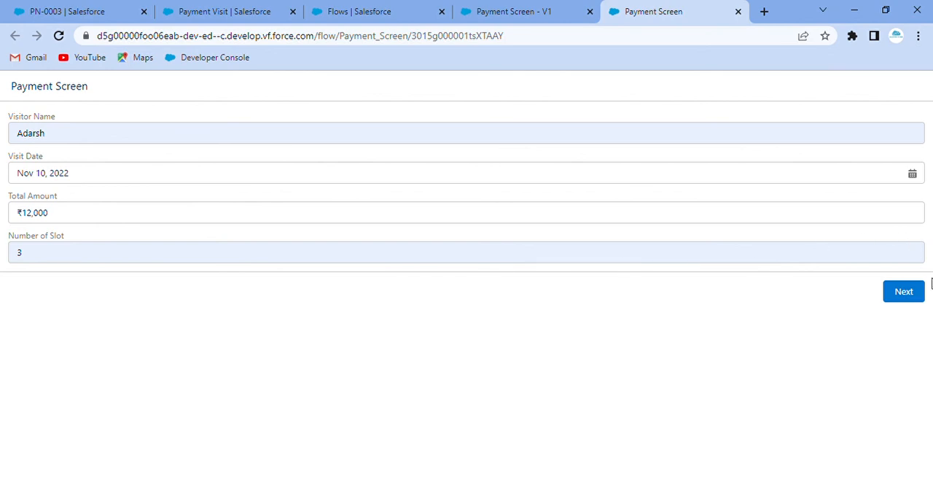
{"action": "left_click", "coordinate": [908, 295]}
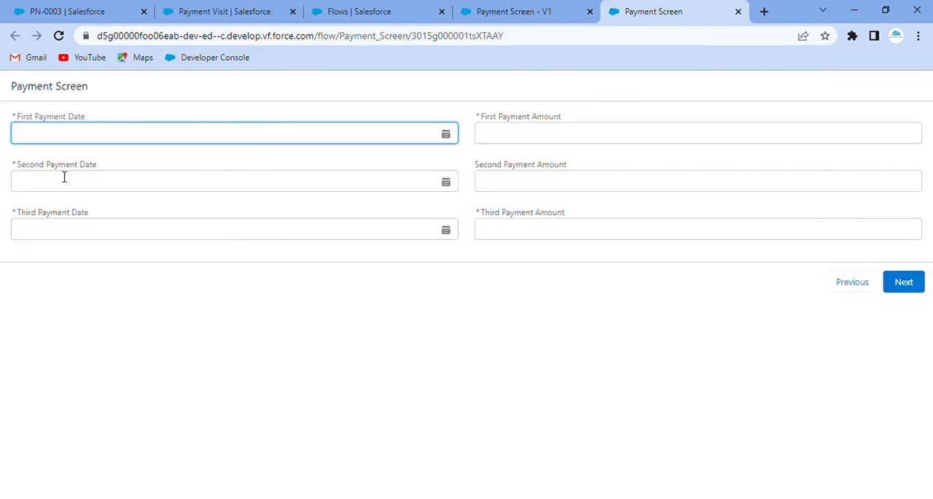
Set the first, second and third payment dates to Nov 14, Nov 22 and Dec 15, 2022.
{"action": "left_click", "coordinate": [85, 137]}
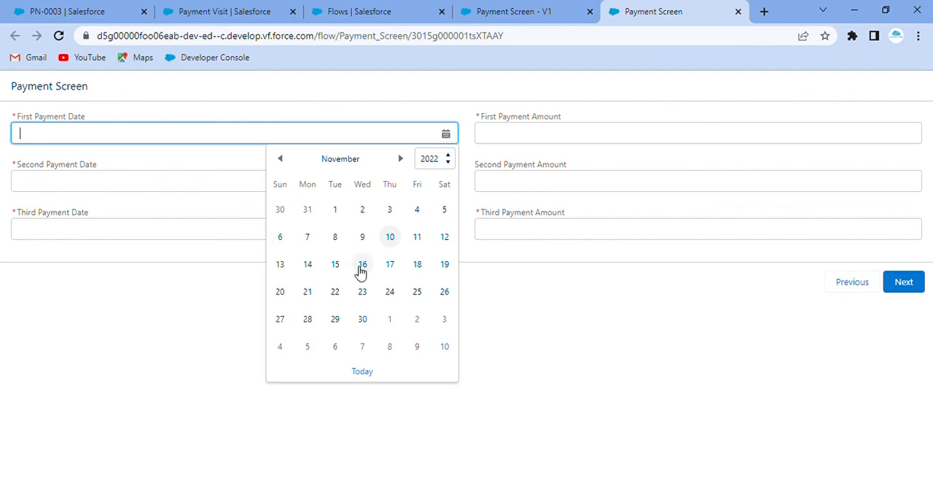
{"action": "left_click", "coordinate": [307, 266]}
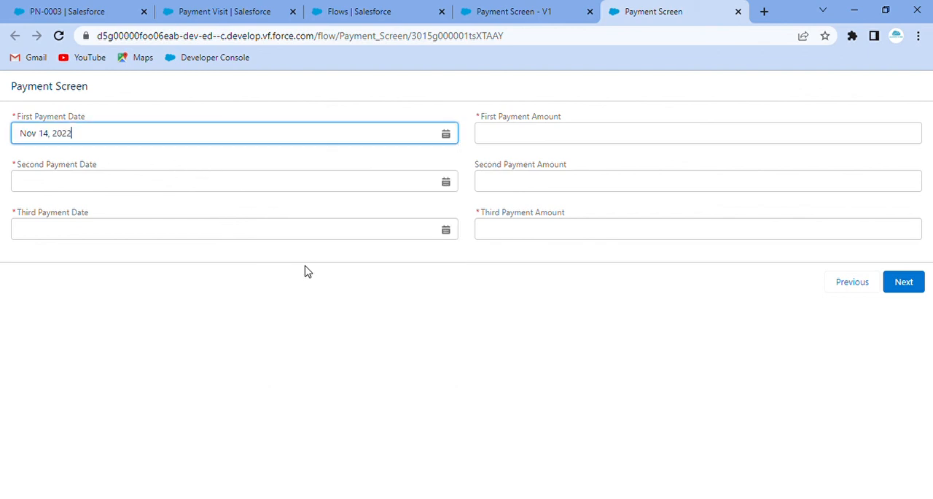
{"action": "left_click", "coordinate": [183, 187]}
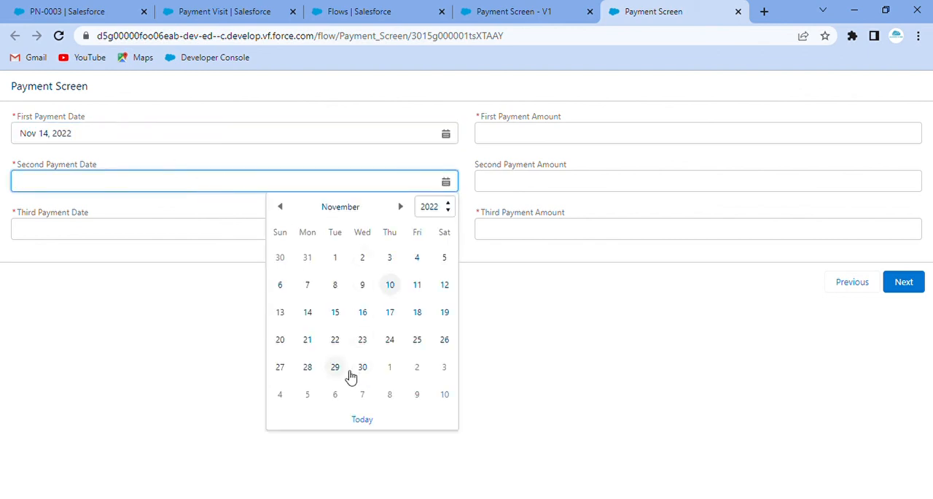
{"action": "left_click", "coordinate": [337, 340]}
{"action": "left_click", "coordinate": [163, 237]}
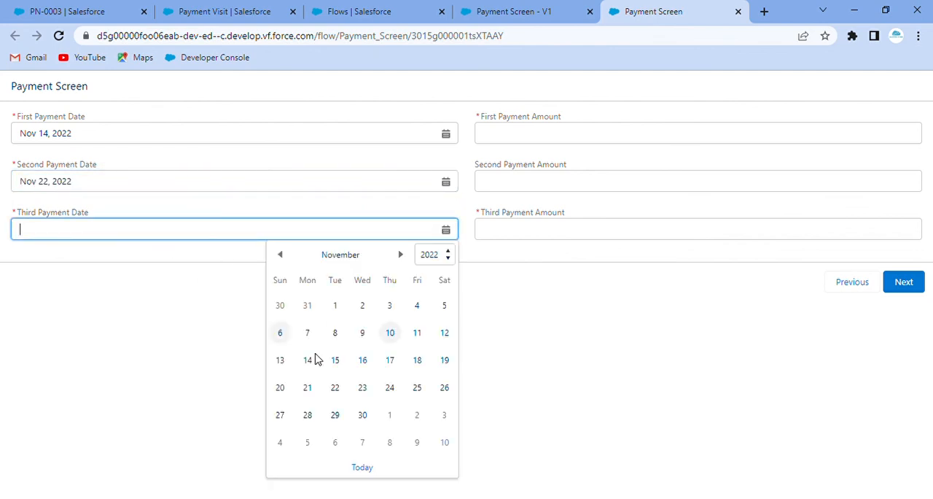
{"action": "left_click", "coordinate": [401, 256]}
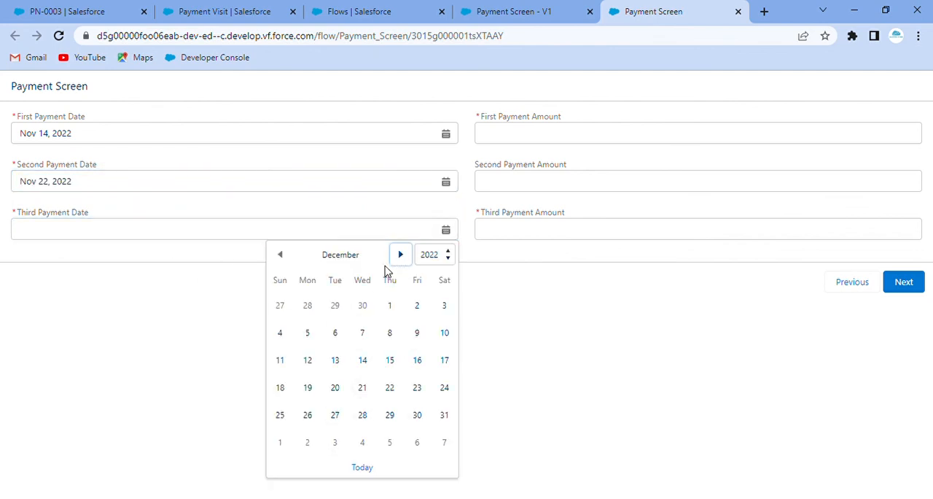
{"action": "left_click", "coordinate": [389, 360]}
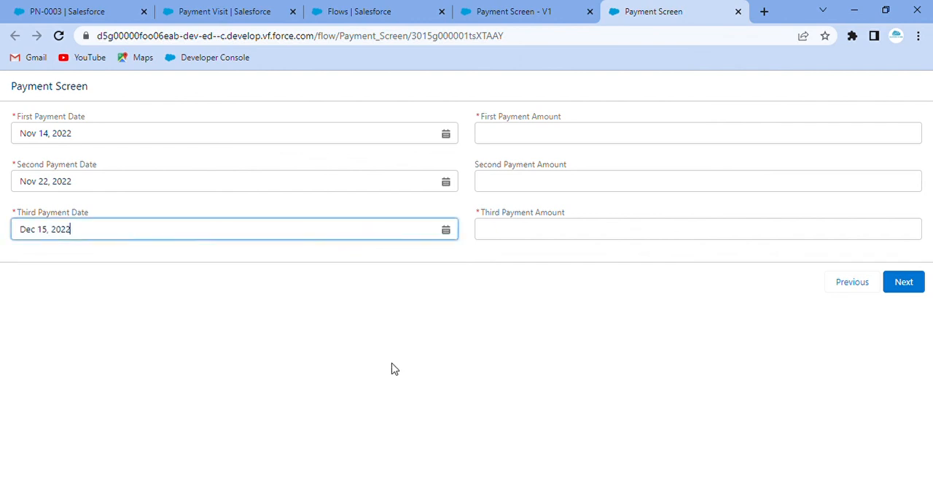
Set the first, second and third payment amounts to 2000, 6000 and 4000.
{"action": "left_click", "coordinate": [531, 136]}
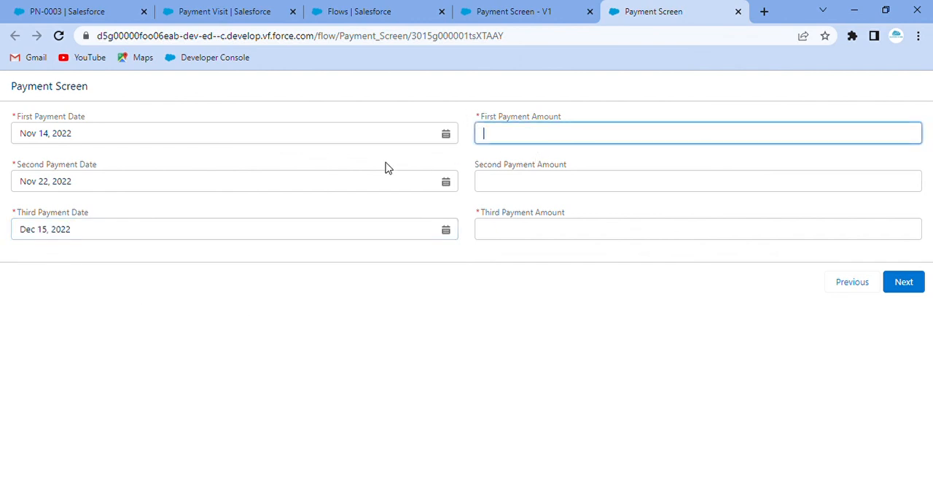
{"action": "type", "text": "2,00"}
{"action": "type", "text": "000"}
{"action": "left_click", "coordinate": [512, 191]}
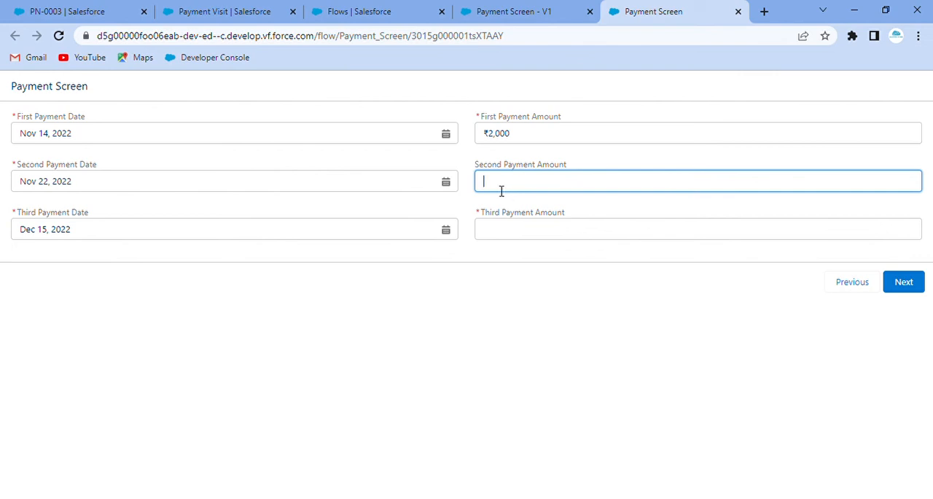
{"action": "type", "text": "6000"}
{"action": "left_click", "coordinate": [517, 240]}
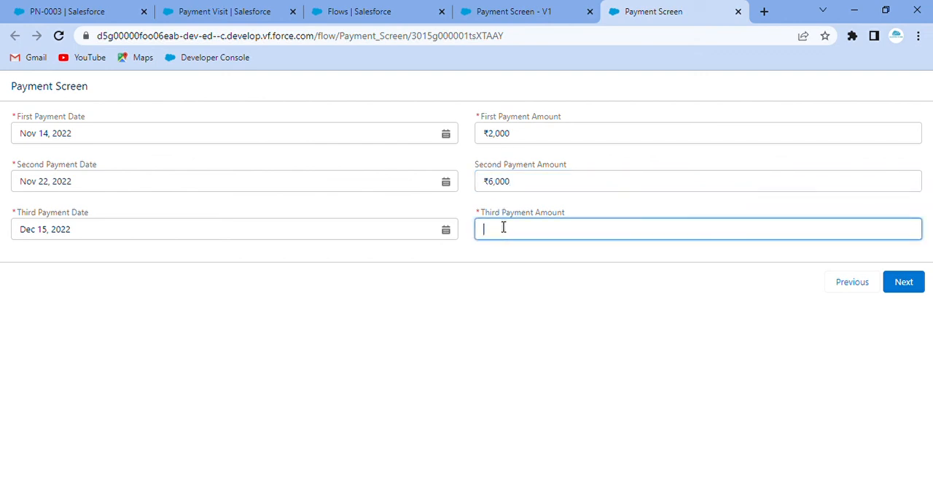
{"action": "type", "text": "4000"}
{"action": "left_click", "coordinate": [98, 256]}
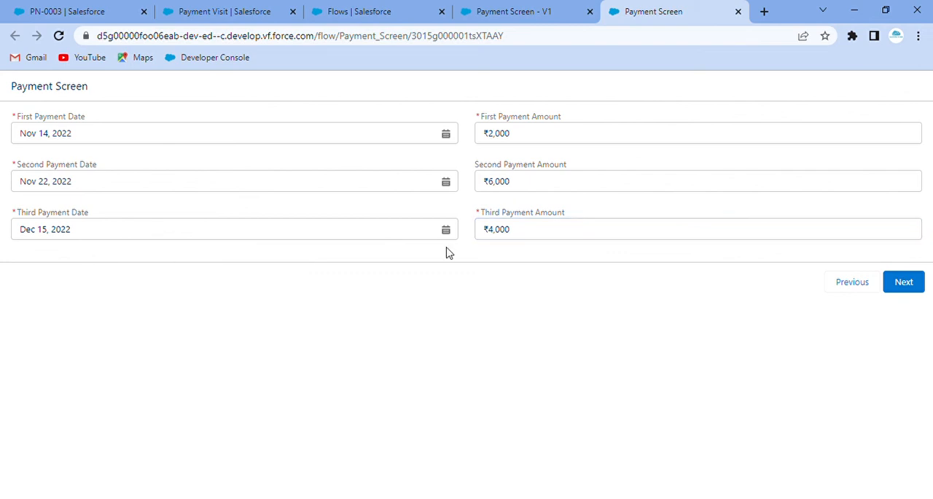
Submit the three scheduled payments and finish the Payment Screen flow run.
{"action": "left_click", "coordinate": [906, 282]}
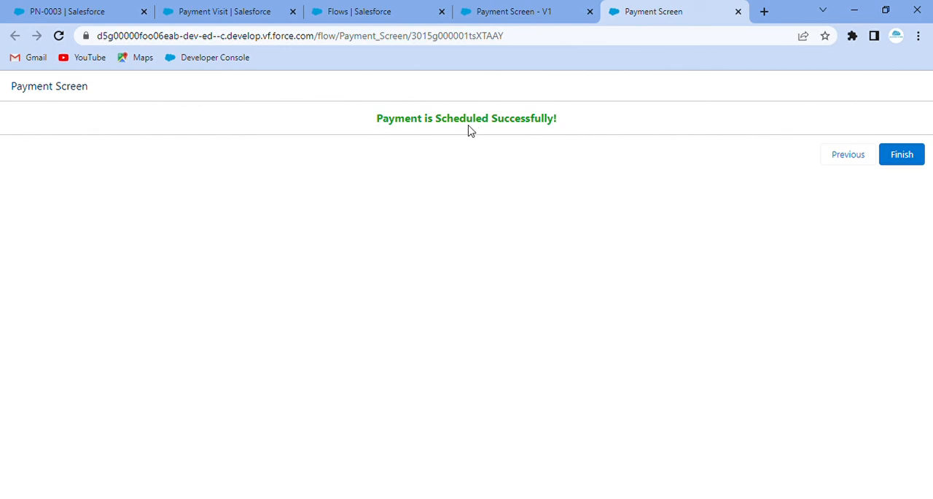
{"action": "left_click", "coordinate": [913, 154]}
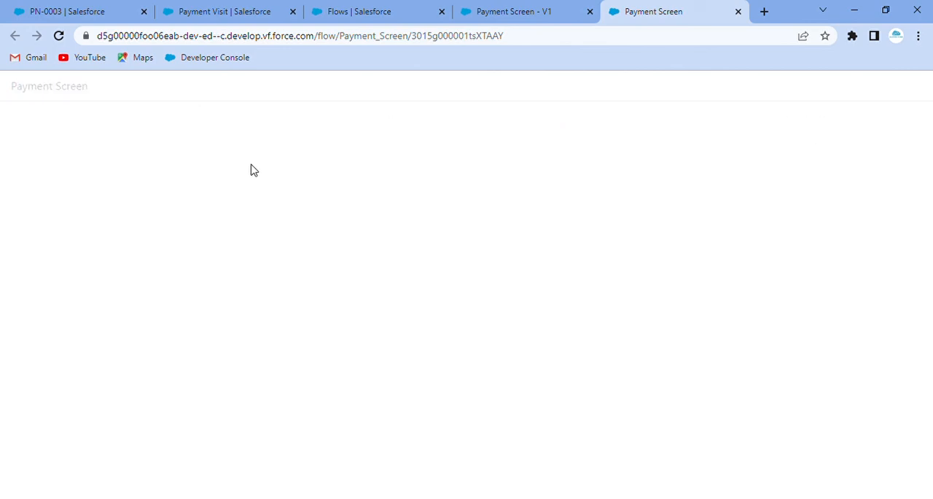
Open the newest Payment Visit record from the PaymentVisit list and check its general information and the In Three Slots payment dates and amounts.
{"action": "left_click", "coordinate": [93, 7]}
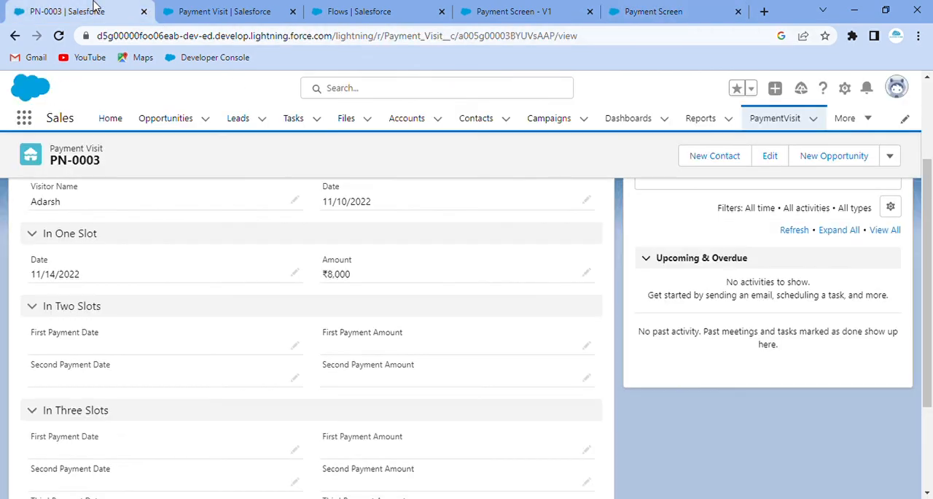
{"action": "left_click", "coordinate": [779, 118]}
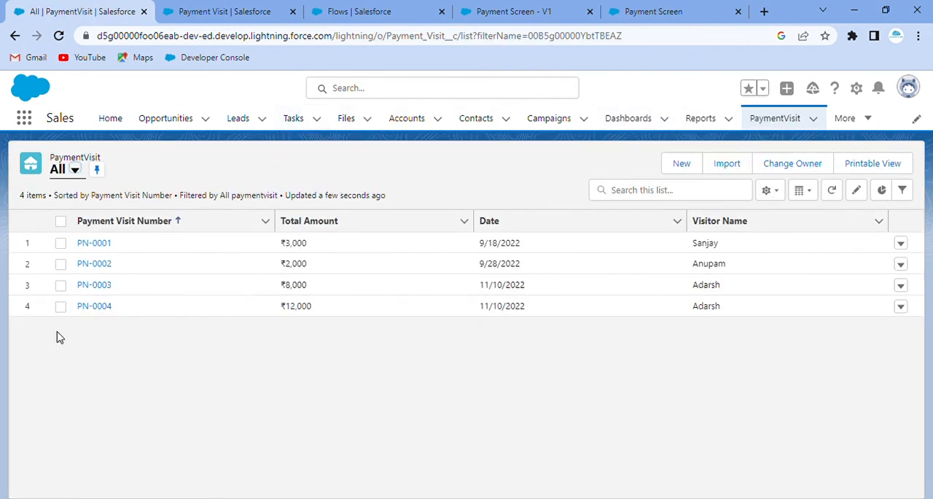
{"action": "left_click", "coordinate": [104, 306]}
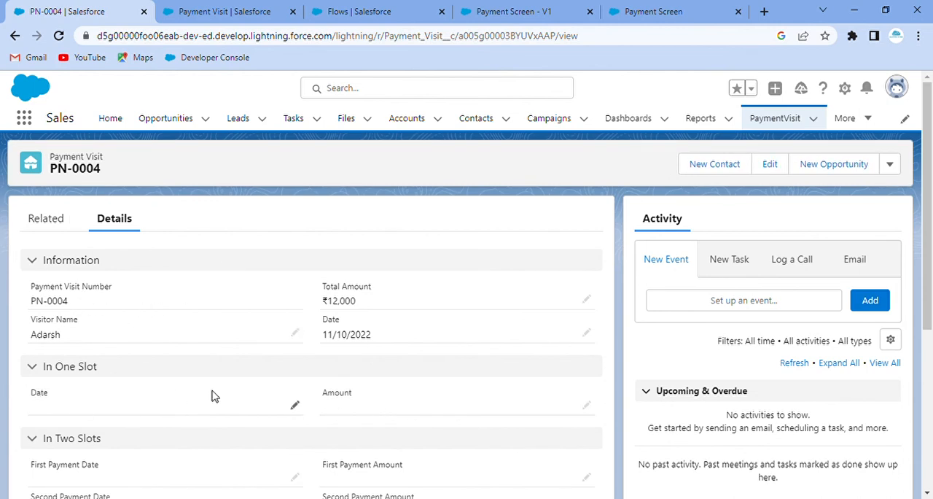
{"action": "scroll", "coordinate": [205, 394], "scroll_direction": "down", "scroll_amount": 3}
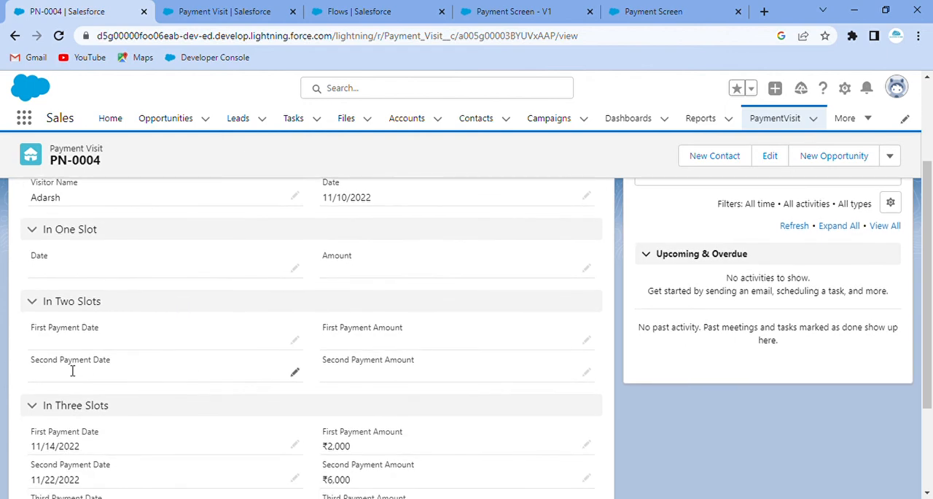
{"action": "scroll", "coordinate": [72, 370], "scroll_direction": "down", "scroll_amount": 1}
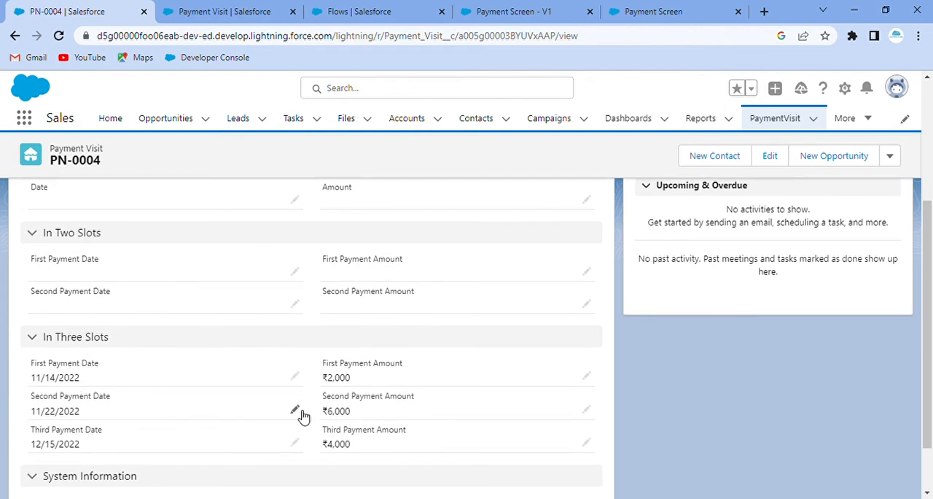
{"action": "scroll", "coordinate": [304, 414], "scroll_direction": "down", "scroll_amount": 1}
{"action": "scroll", "coordinate": [173, 330], "scroll_direction": "up", "scroll_amount": 4}
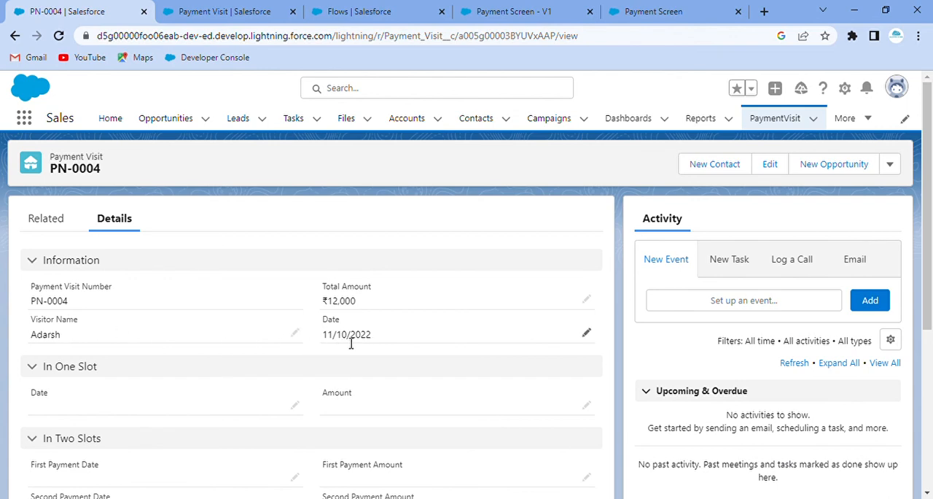
{"action": "scroll", "coordinate": [364, 302], "scroll_direction": "down", "scroll_amount": 4}
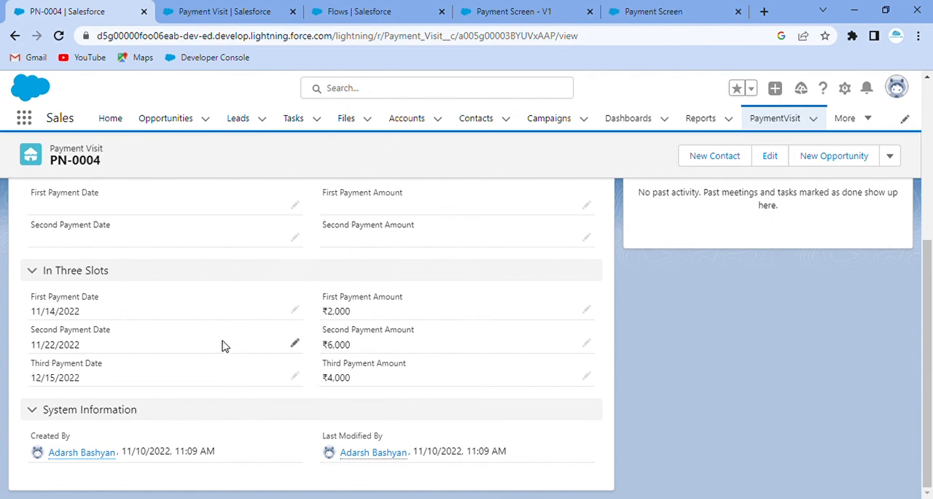
{"action": "scroll", "coordinate": [219, 343], "scroll_direction": "up", "scroll_amount": 5}
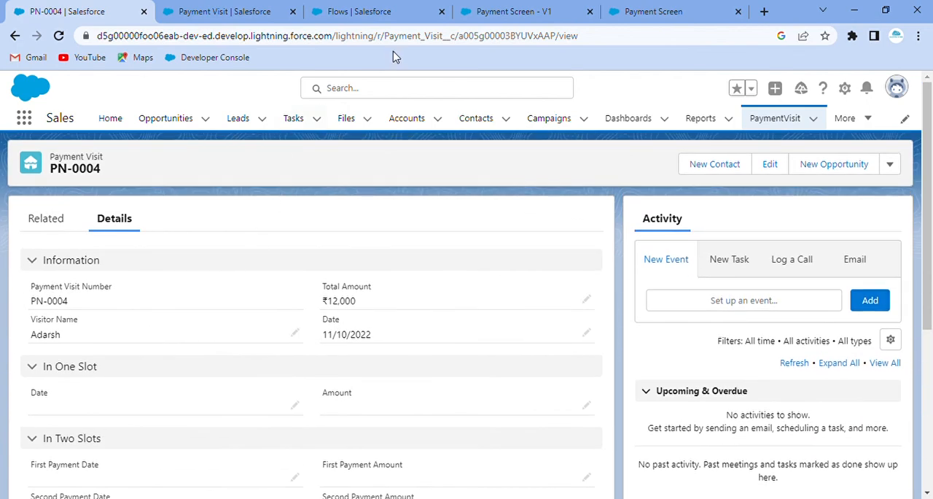
Return to the Payment Screen flow in Flow Builder and shift the Start element slightly to the right on the canvas.
{"action": "left_click", "coordinate": [467, 11]}
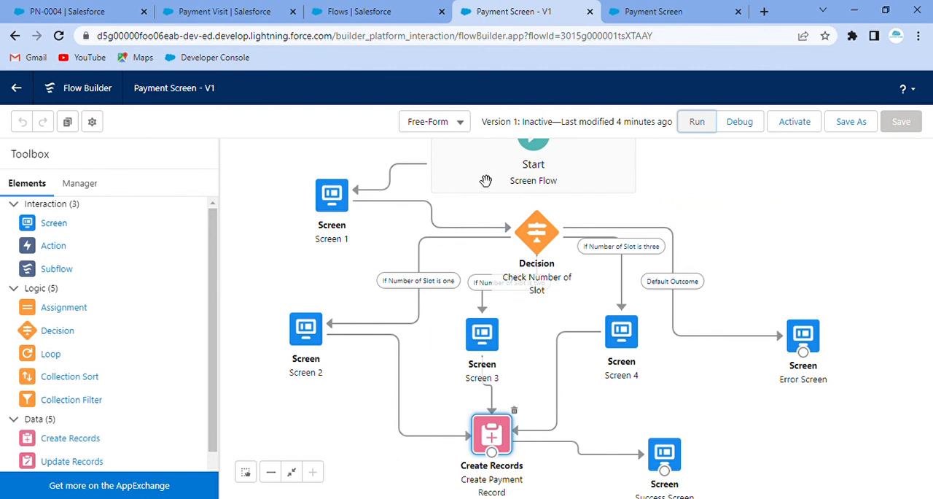
{"action": "left_click_drag", "start_coordinate": [486, 179], "coordinate": [502, 178]}
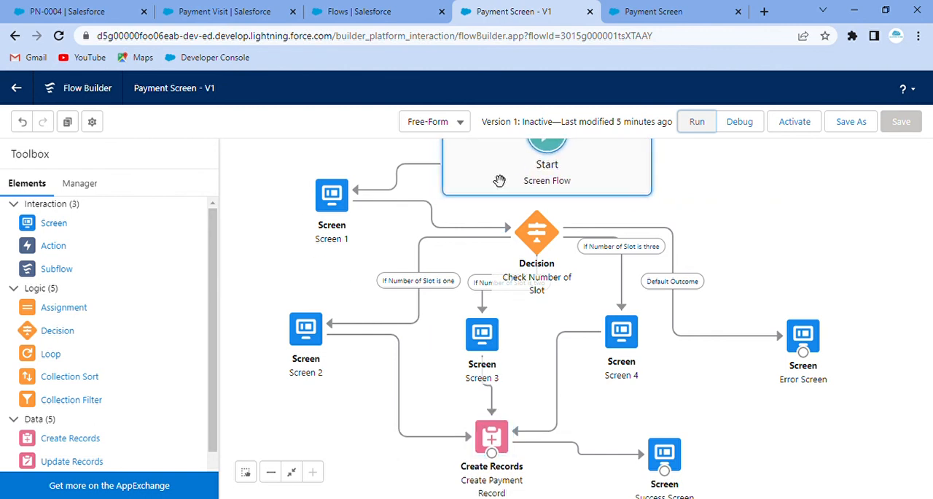